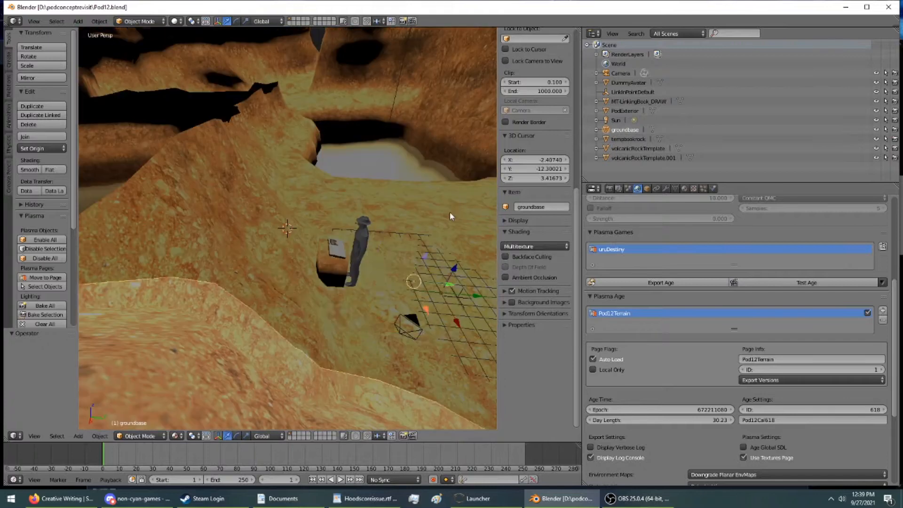
Examine the cave terrain around the linking book stand and the pod
middle_click_drag(437, 216, 420, 279)
middle_click_drag(386, 246, 112, 124, "shift")
middle_click_drag(305, 117, 395, 430)
scroll(279, 208, "up", 5)
middle_click_drag(232, 185, 167, 320, "shift")
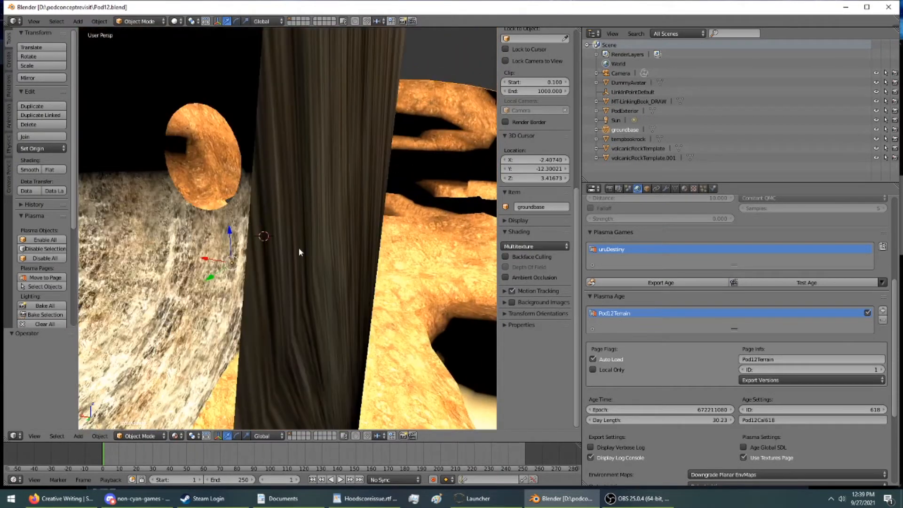
scroll(299, 250, "down", 8)
middle_click_drag(298, 248, 178, 214)
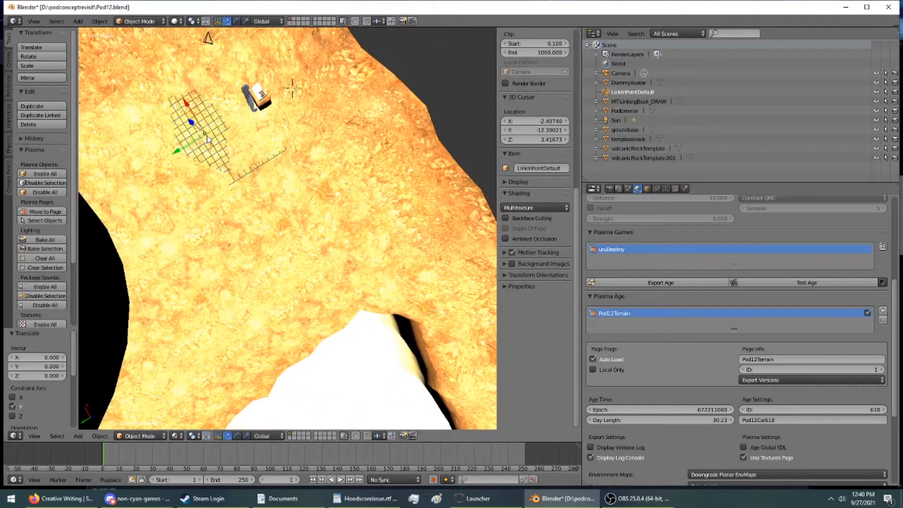
Place the 3D cursor on the ground beside the link-in point and add a mesh plane there
middle_click_drag(203, 132, 183, 52)
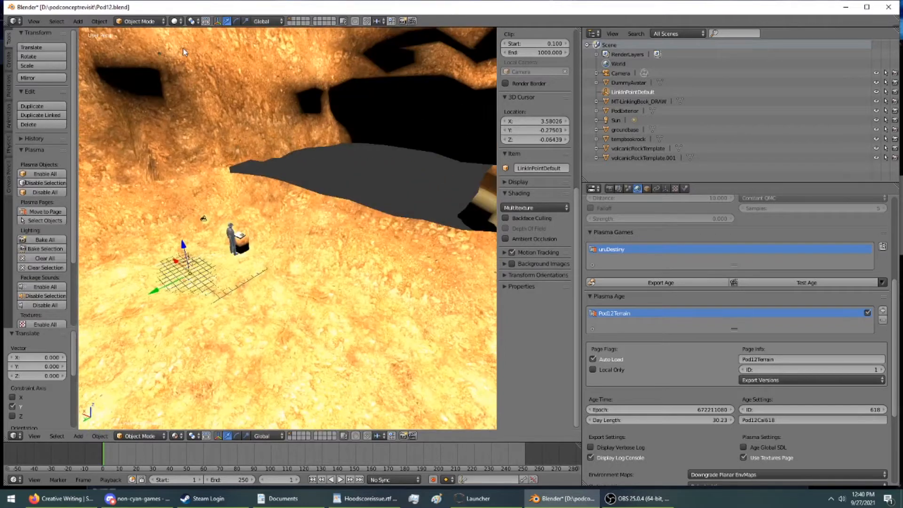
key("KP_Decimal")
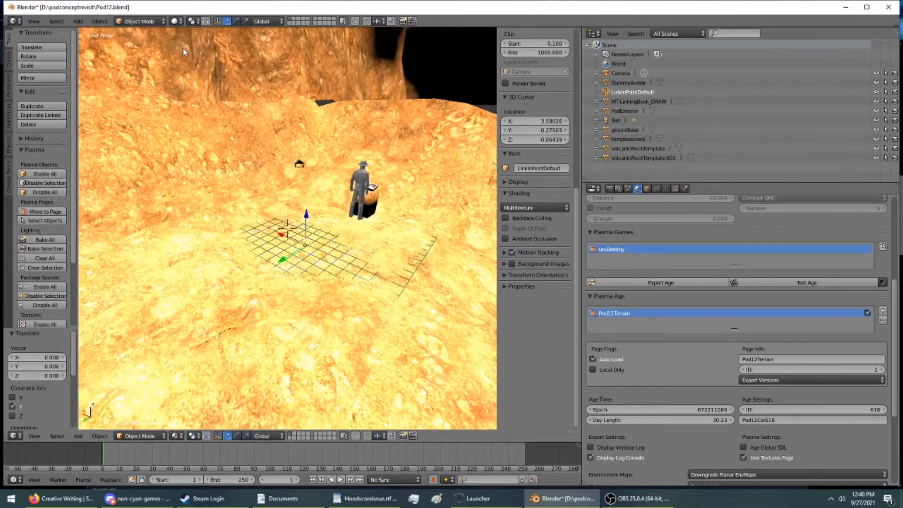
scroll(183, 48, "up", 7)
scroll(183, 48, "up", 2)
scroll(183, 48, "down", 2)
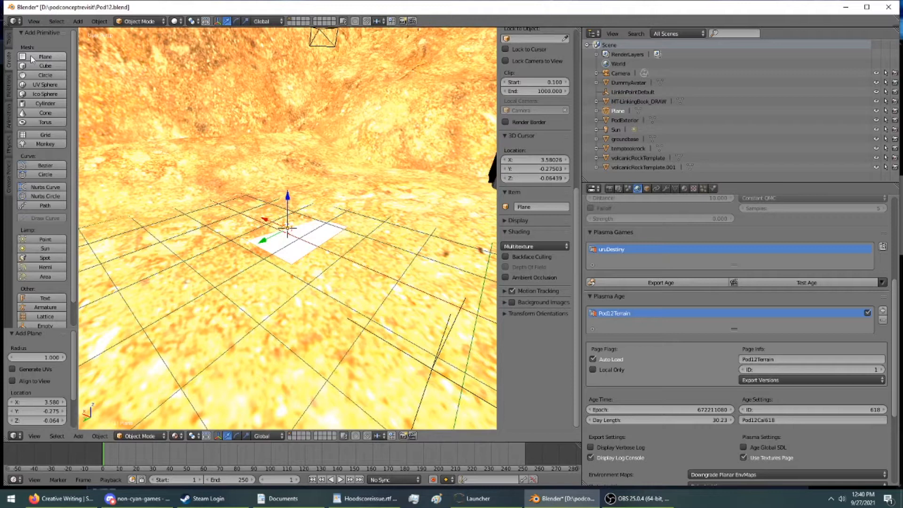
Scale the plane up to about 204 on all axes so it spreads beyond the cave terrain
scroll(358, 232, "down", 4)
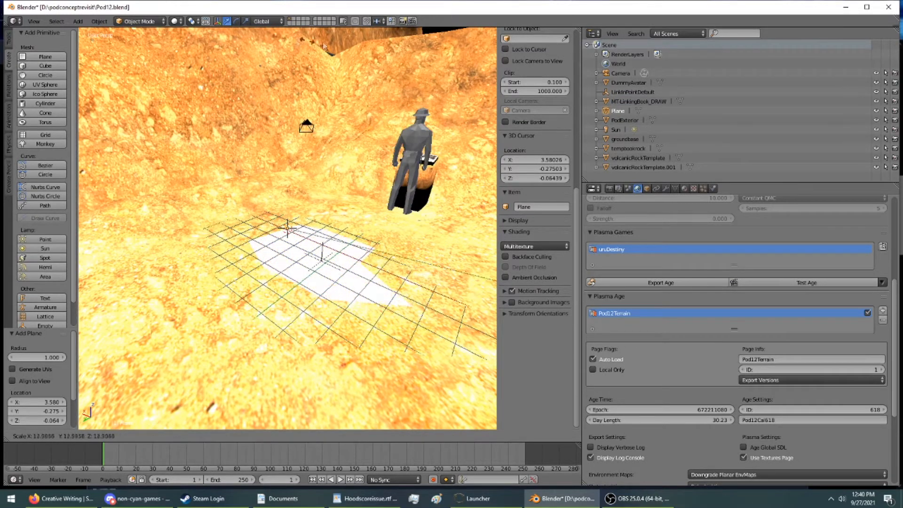
scroll(229, 107, "down", 15)
middle_click_drag(291, 158, 326, 226)
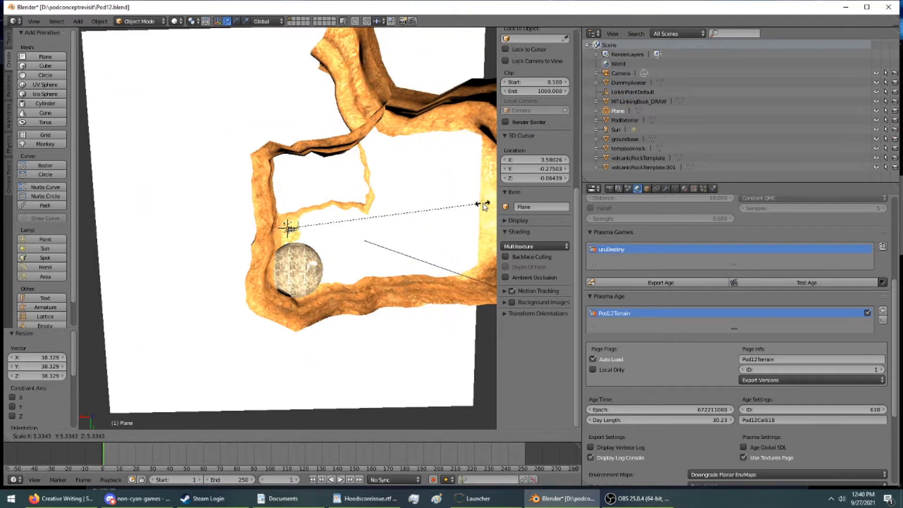
Shift the plane about -129 units along X and -44.5 units along Y to sit under the whole terrain
middle_click_drag(442, 203, 354, 217)
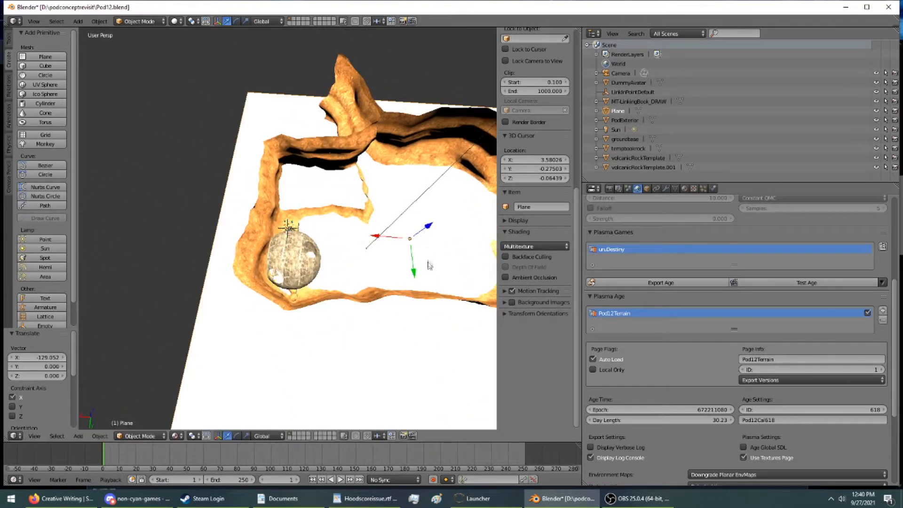
middle_click_drag(383, 220, 343, 182)
middle_click_drag(328, 219, 423, 229)
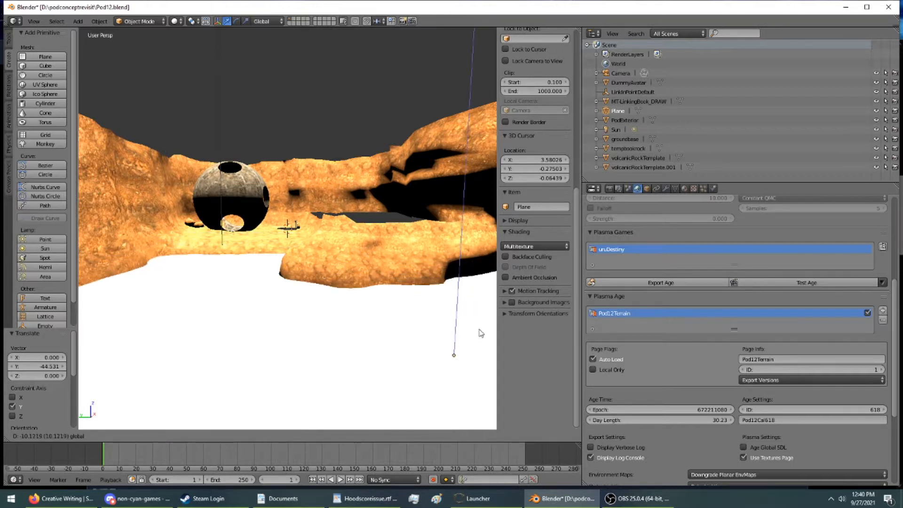
Adjust the plane's height to about -5.2 on Z so it fills the low basins of the terrain
middle_click_drag(436, 302, 244, 318)
middle_click_drag(157, 271, 469, 201)
scroll(327, 207, "up", 10)
middle_click_drag(275, 187, 430, 197)
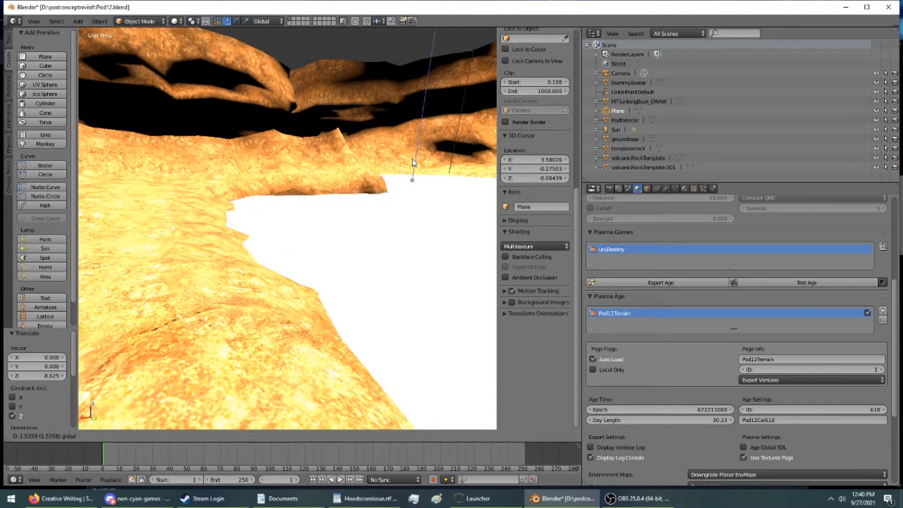
middle_click_drag(413, 158, 185, 160)
middle_click_drag(308, 202, 155, 261)
middle_click_drag(215, 278, 290, 276)
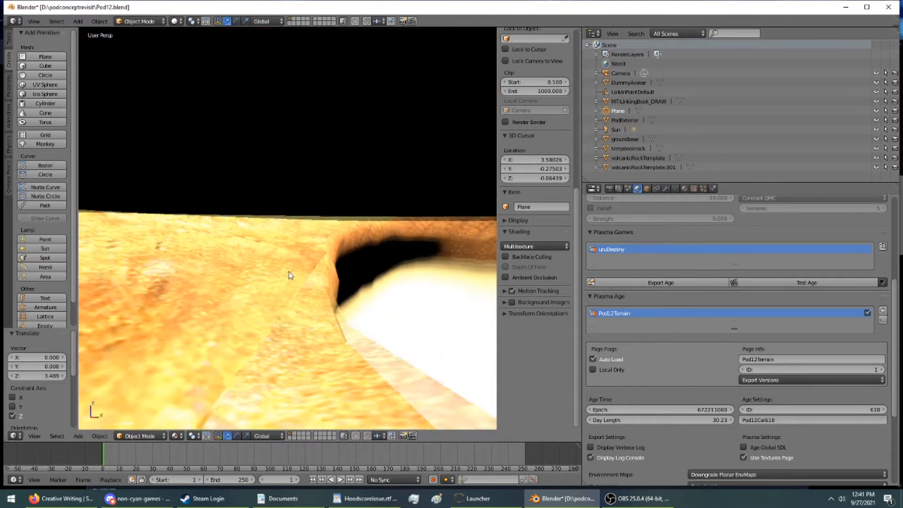
Check the plane's material slots and object properties and its level against the surrounding terrain
middle_click_drag(261, 249, 541, 111)
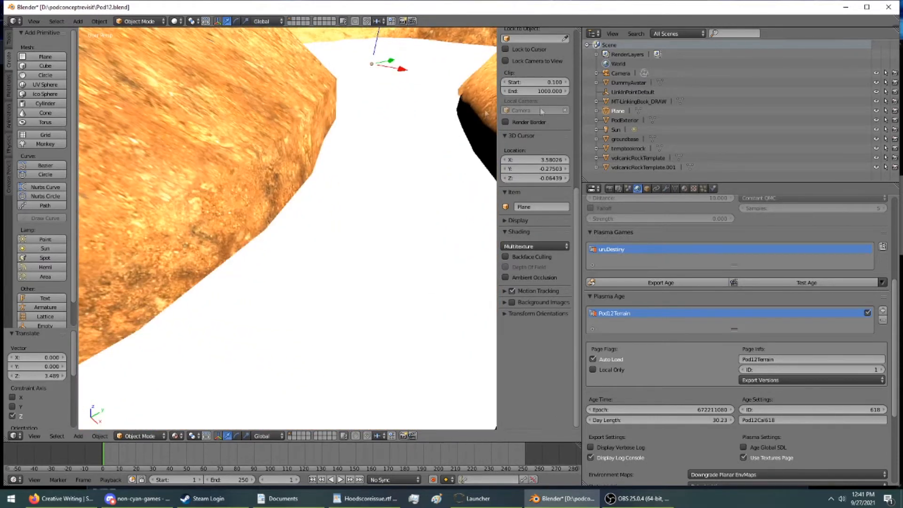
left_click(686, 189)
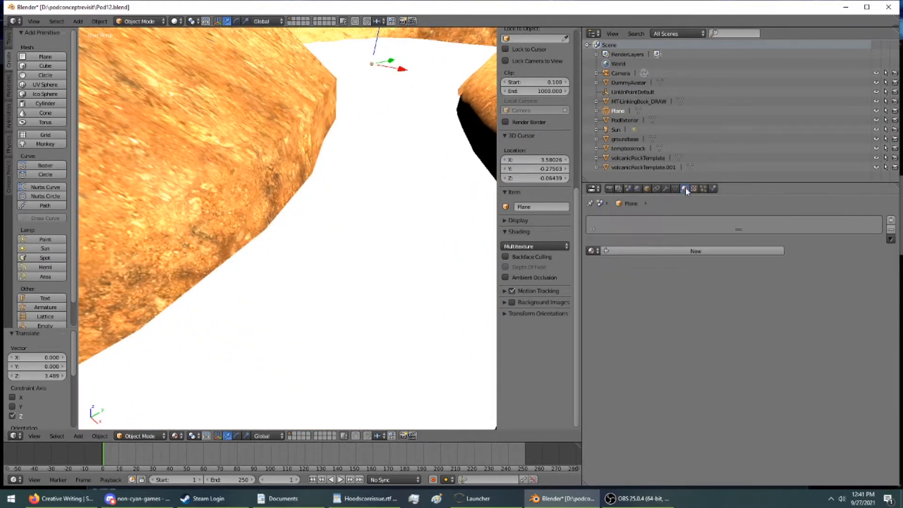
left_click(638, 189)
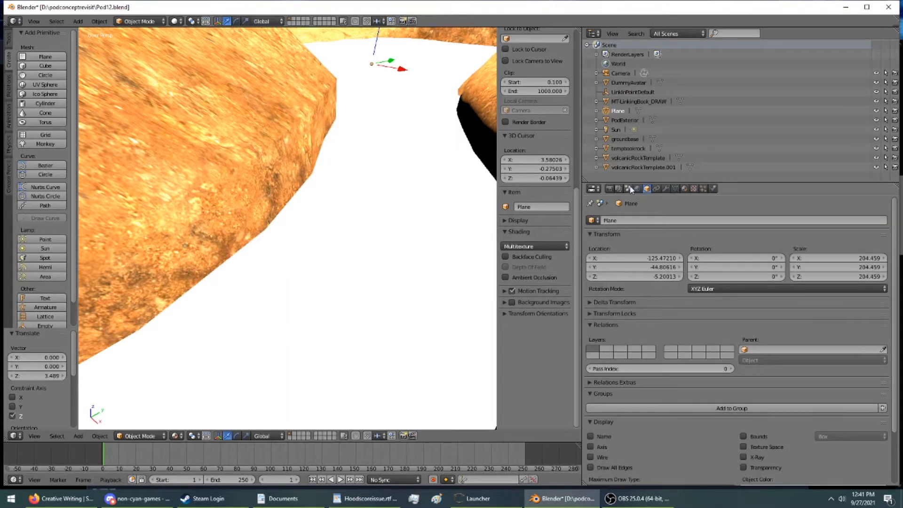
mouse_move(449, 222)
middle_mouse_down()
mouse_move(476, 198)
mouse_move(460, 156)
mouse_move(471, 210)
mouse_move(266, 230)
mouse_move(294, 181)
mouse_move(163, 176)
mouse_move(128, 204)
mouse_move(209, 172)
mouse_move(139, 152)
mouse_move(105, 177)
mouse_move(453, 188)
mouse_move(426, 226)
mouse_move(462, 228)
mouse_move(461, 204)
mouse_move(464, 221)
middle_mouse_up()
scroll(475, 197, "down", 2)
scroll(470, 185, "down", 3)
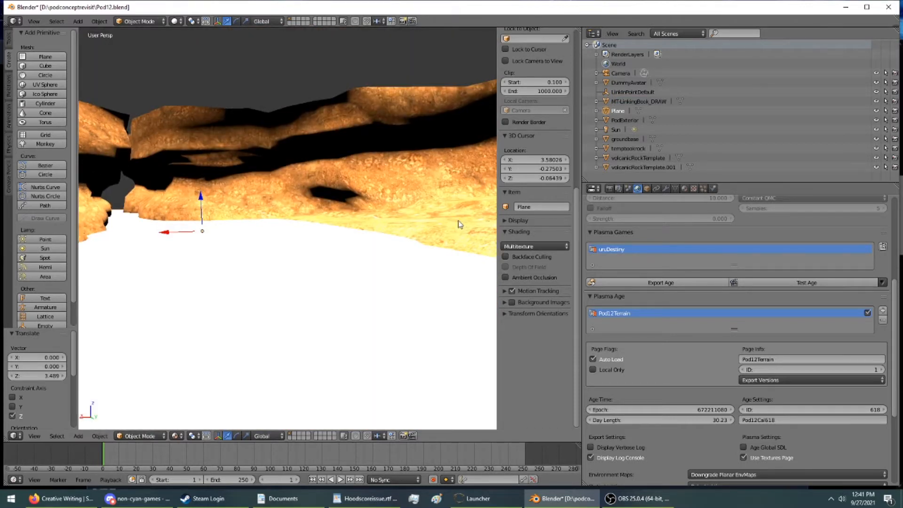
Try lowering the plane about 17 units along Z
middle_click_drag(318, 153, 385, 132)
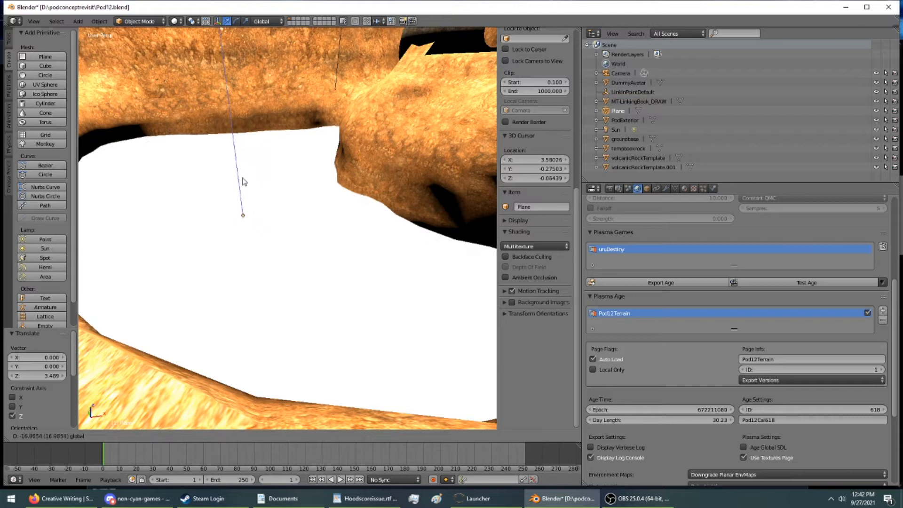
left_click(241, 185)
middle_click_drag(242, 185, 346, 288)
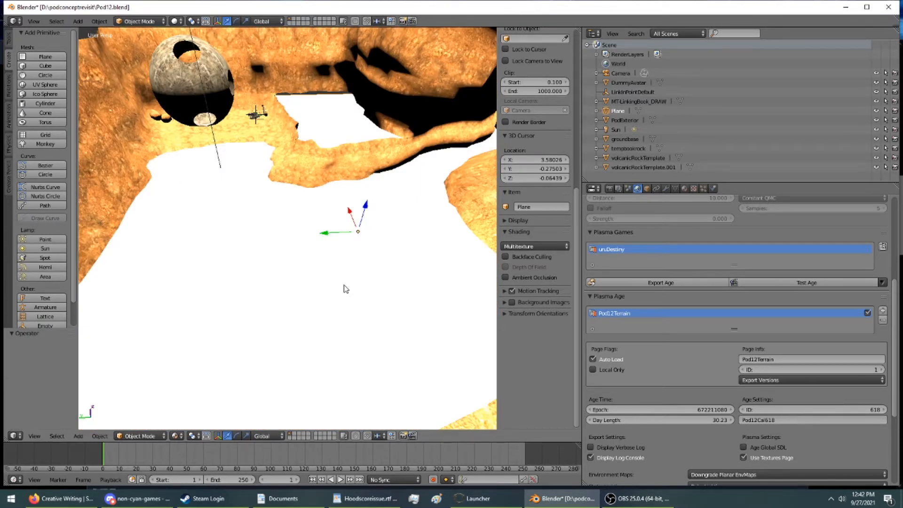
Examine the shoreline where the plane meets the terrain from below and above the surface
middle_click_drag(220, 156, 97, 63)
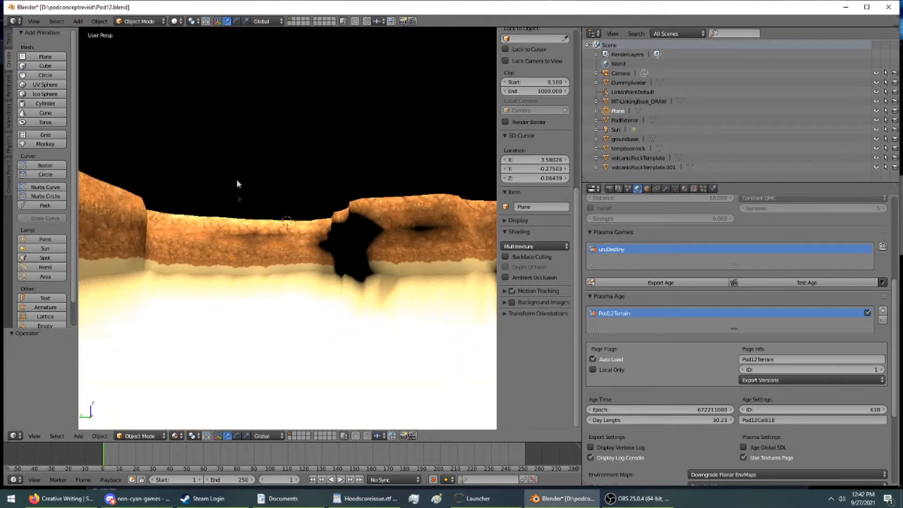
middle_click_drag(251, 222, 309, 246)
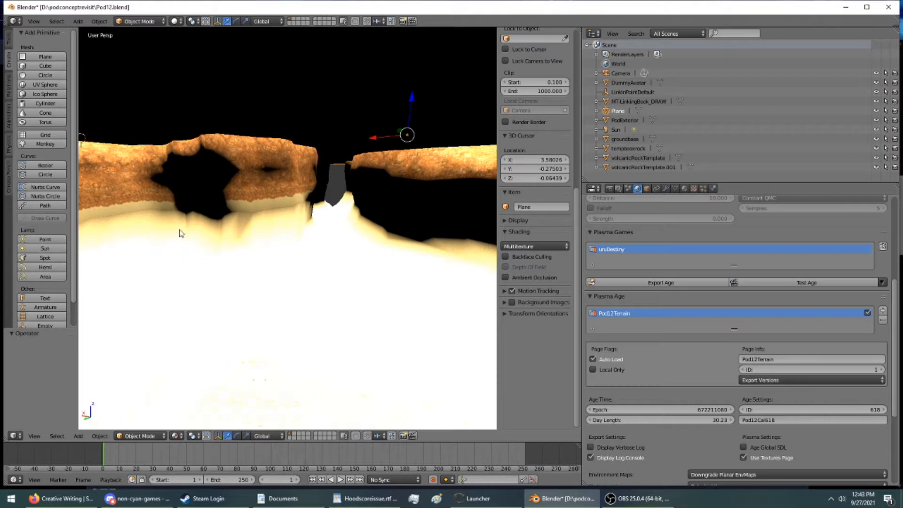
middle_click_drag(111, 202, 471, 201)
middle_click_drag(464, 165, 379, 197)
middle_click_drag(271, 134, 328, 103)
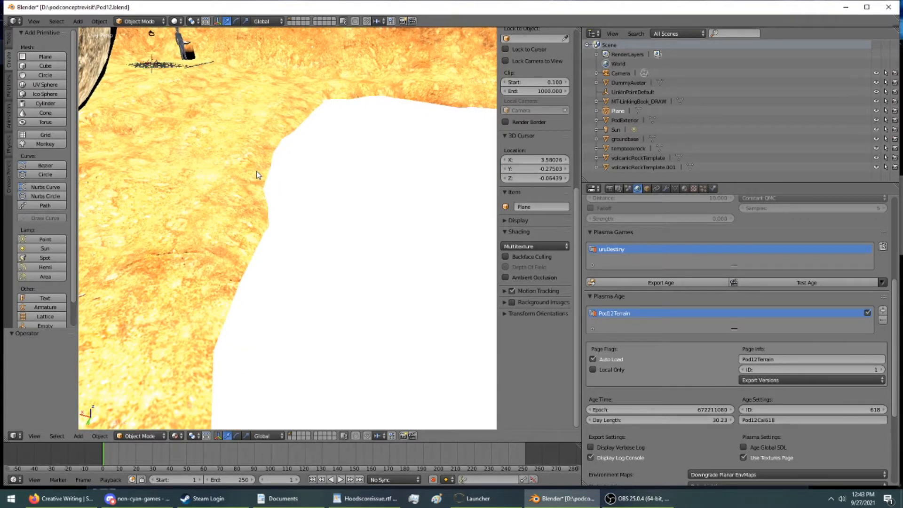
middle_click_drag(256, 171, 263, 102)
middle_click_drag(286, 108, 278, 70)
Try lowering the sun lamp along Z and undo the move
right_click(261, 210)
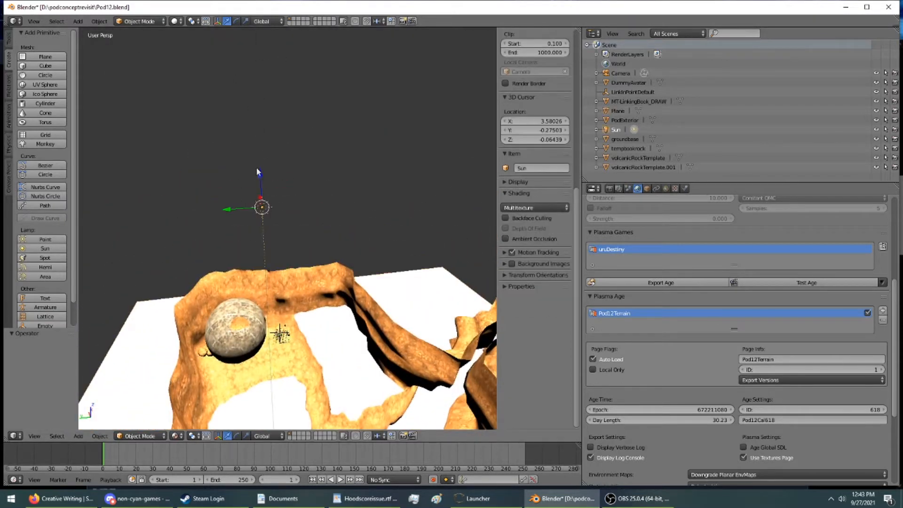
left_click_drag(262, 176, 284, 286)
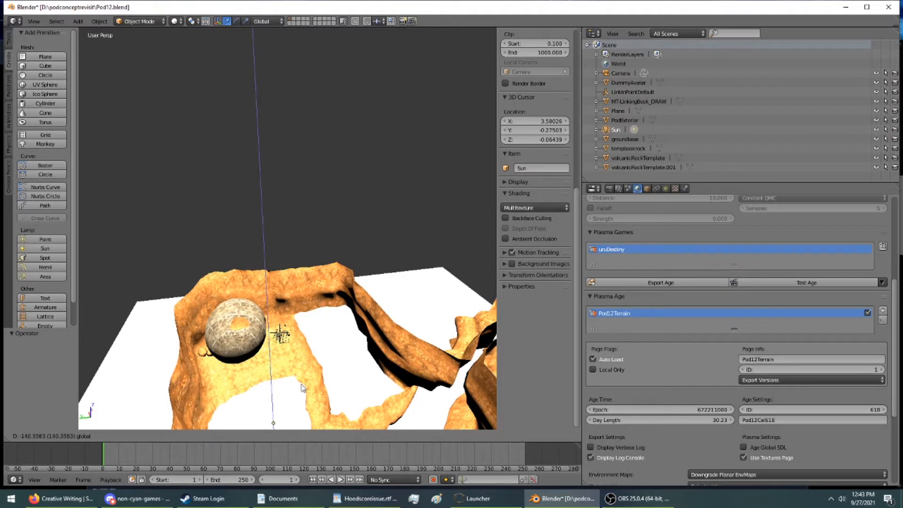
left_click_drag(276, 231, 276, 194)
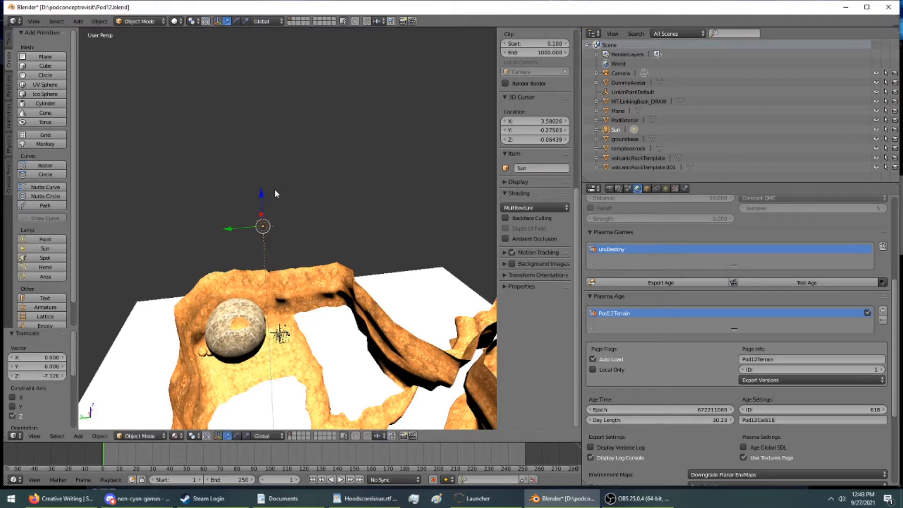
key("ctrl+z")
Add a point lamp at the 3D cursor near the link-in point and set its energy to 10
middle_click_drag(283, 269, 256, 124, "shift")
scroll(258, 136, "up", 7)
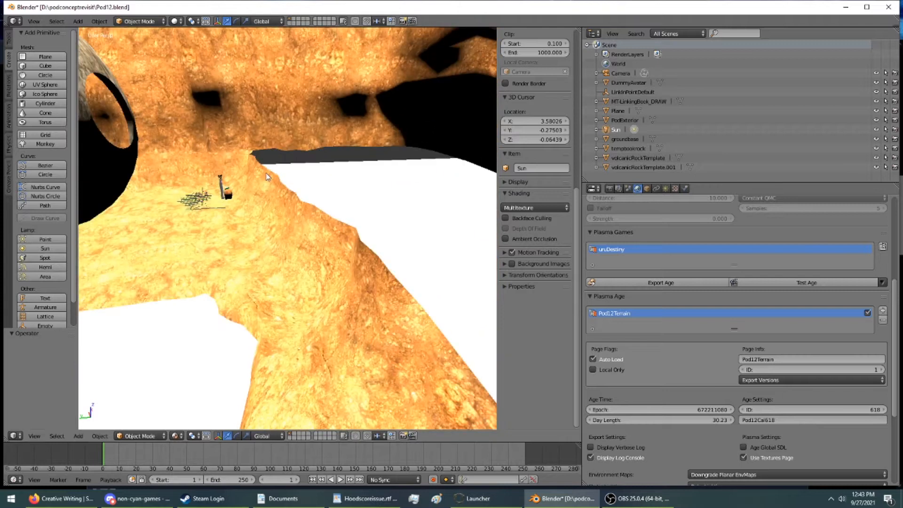
scroll(267, 177, "up", 5)
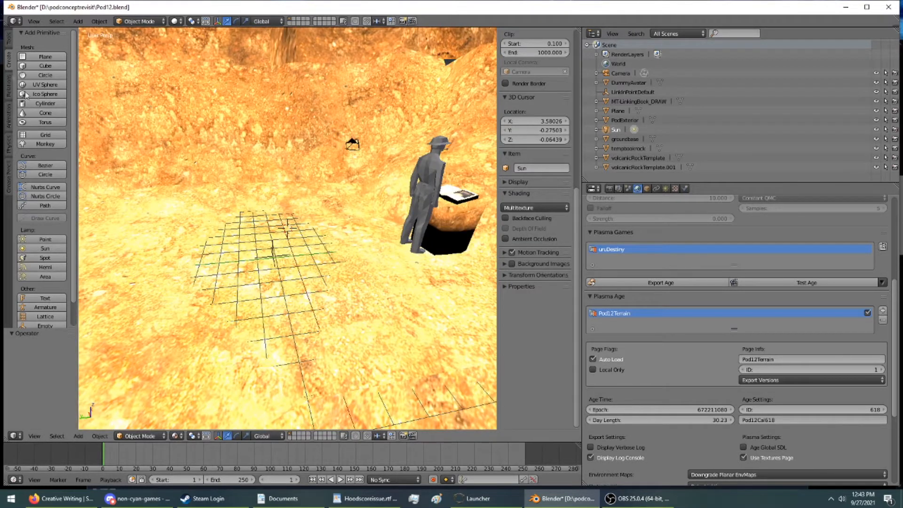
left_click(45, 239)
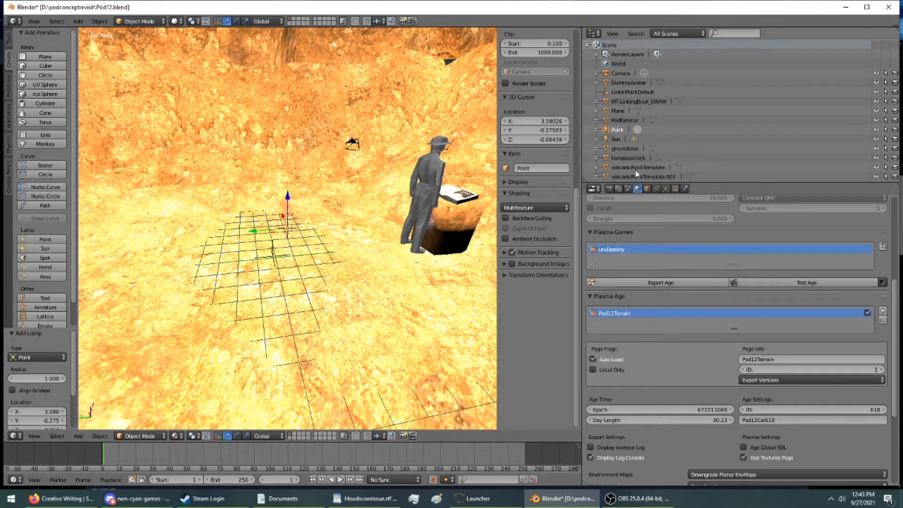
left_click(666, 189)
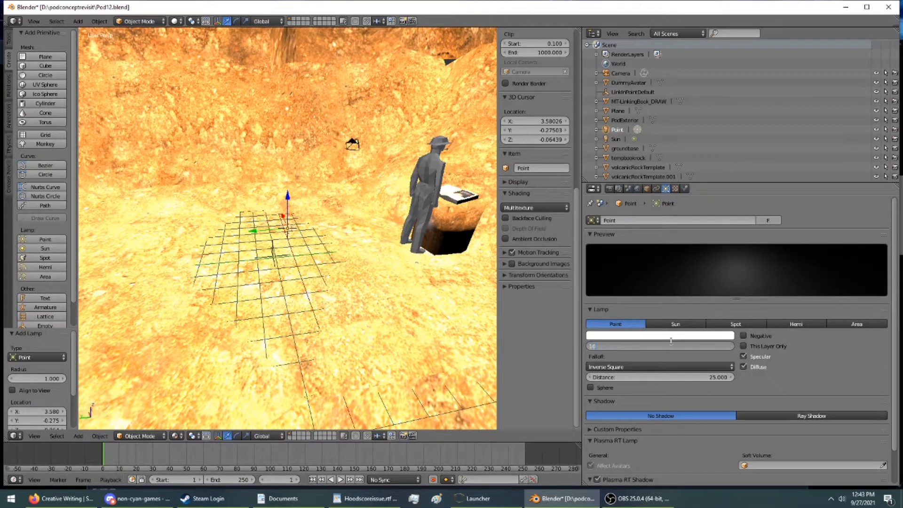
key("Return")
Try moving the point lamp about 6.9 units along Y and 14.2 units along Z, and undo the move
middle_click_drag(274, 187, 370, 230)
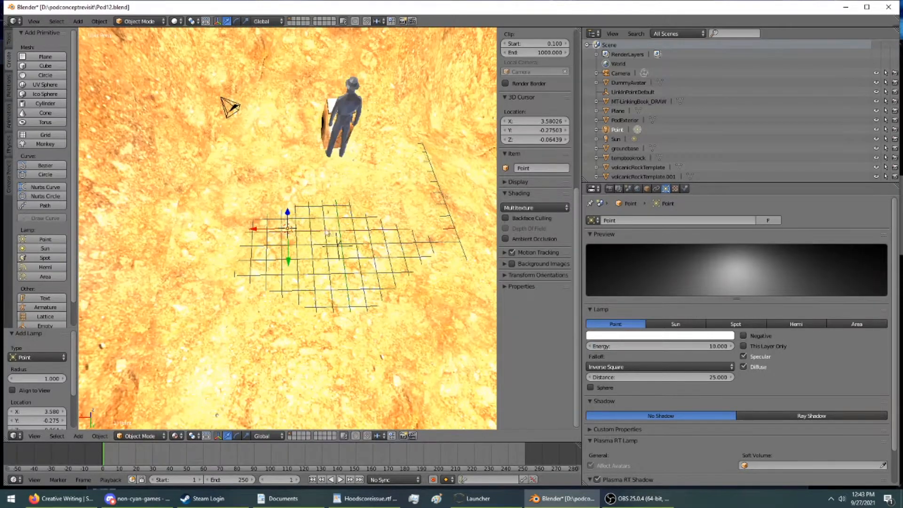
left_click_drag(264, 229, 99, 178, "shift")
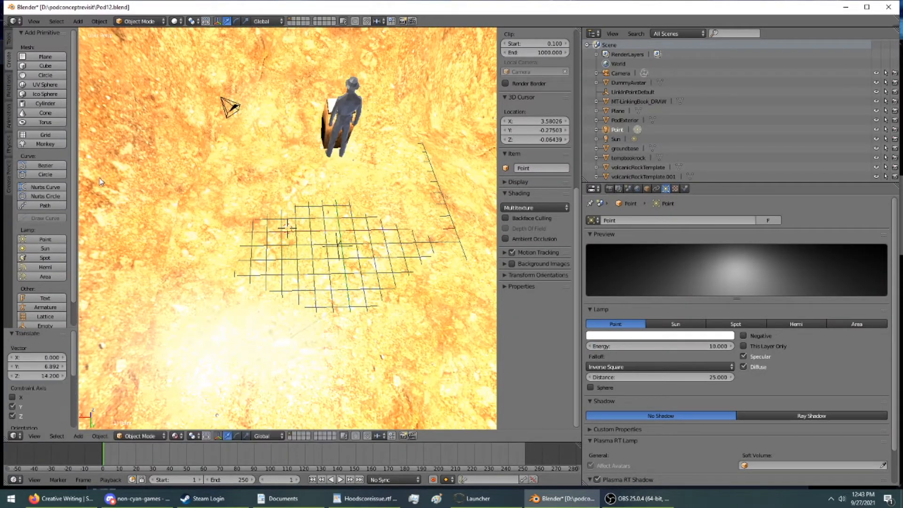
scroll(75, 213, "down", 2)
scroll(329, 231, "down", 6)
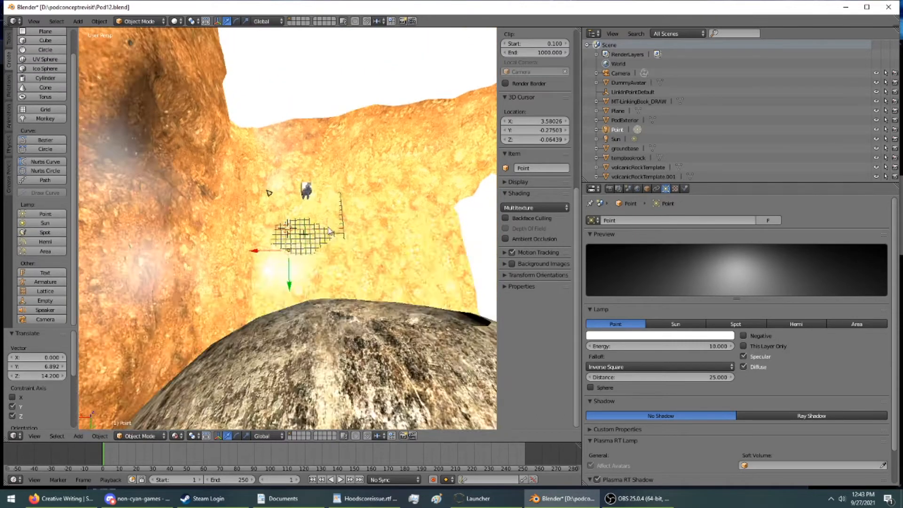
key("ctrl+z")
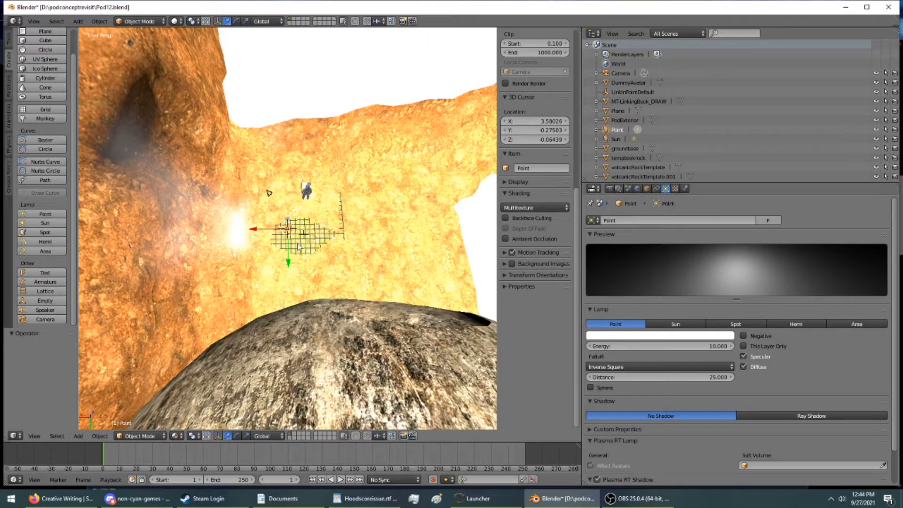
Move the point lamp out along negative X over the plane, finishing with a shift of about 70 units
left_click_drag(272, 229, 490, 224)
mouse_move(309, 220)
middle_mouse_down()
mouse_move(177, 215)
mouse_move(272, 232)
mouse_move(300, 221)
middle_mouse_up()
left_click_drag(122, 230, 475, 217)
middle_click_drag(455, 214, 284, 144)
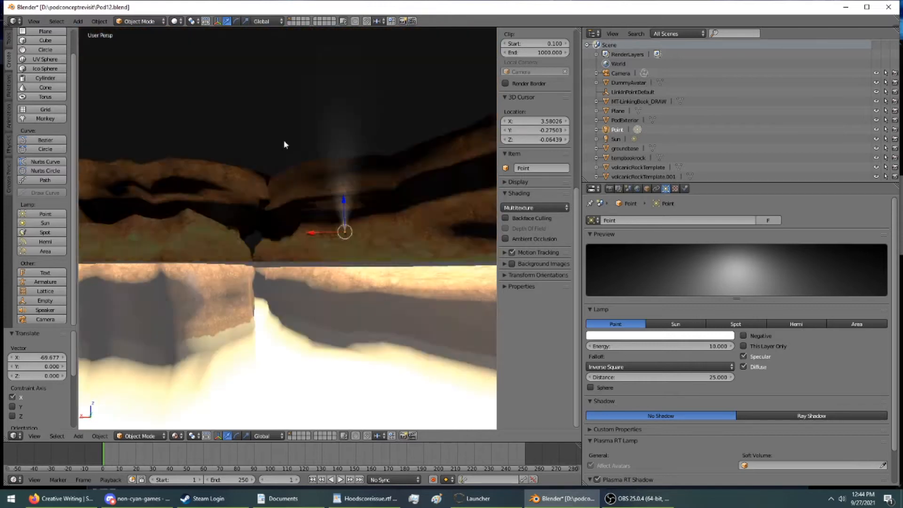
Lower the point lamp beneath the plane, and shift it about 54 units along X and 3.1 units along Y
left_click_drag(343, 199, 369, 345)
middle_click_drag(370, 346, 407, 282)
left_click_drag(393, 300, 206, 321)
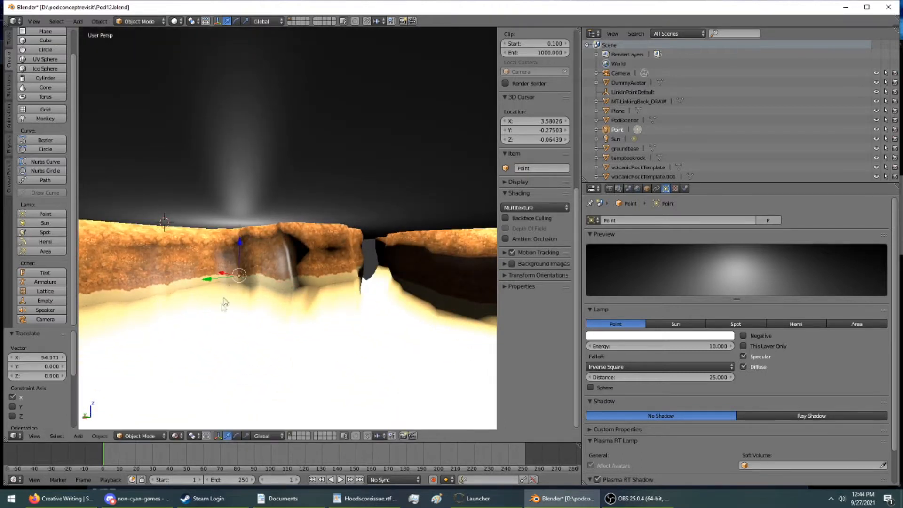
left_click_drag(219, 281, 203, 283)
mouse_move(203, 283)
middle_mouse_down()
mouse_move(281, 297)
mouse_move(269, 246)
mouse_move(173, 182)
mouse_move(223, 229)
mouse_move(314, 249)
mouse_move(202, 258)
mouse_move(213, 277)
middle_mouse_up()
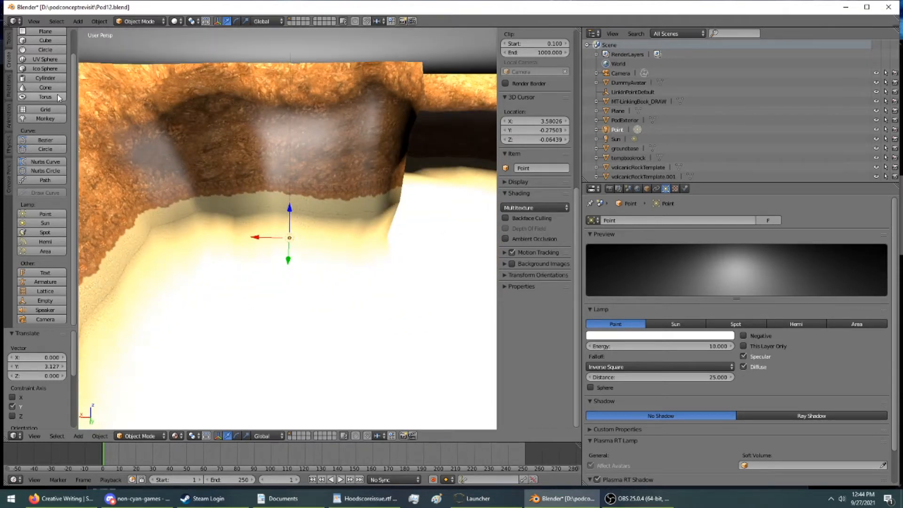
left_click(9, 39)
scroll(62, 135, "up", 2)
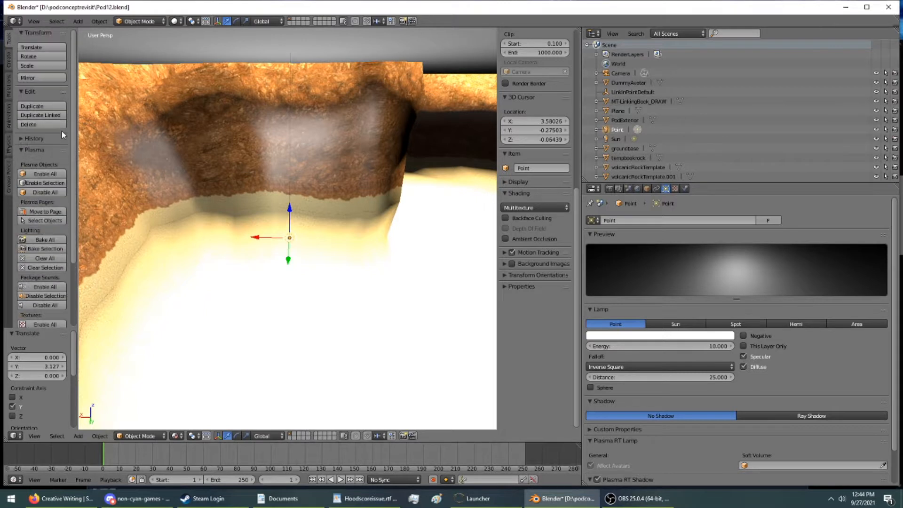
left_click(42, 105)
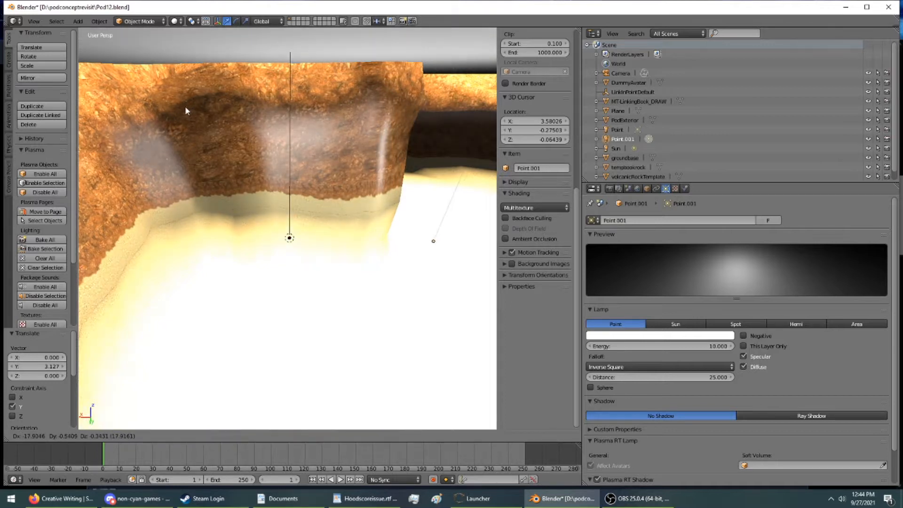
key("Escape")
key("Delete")
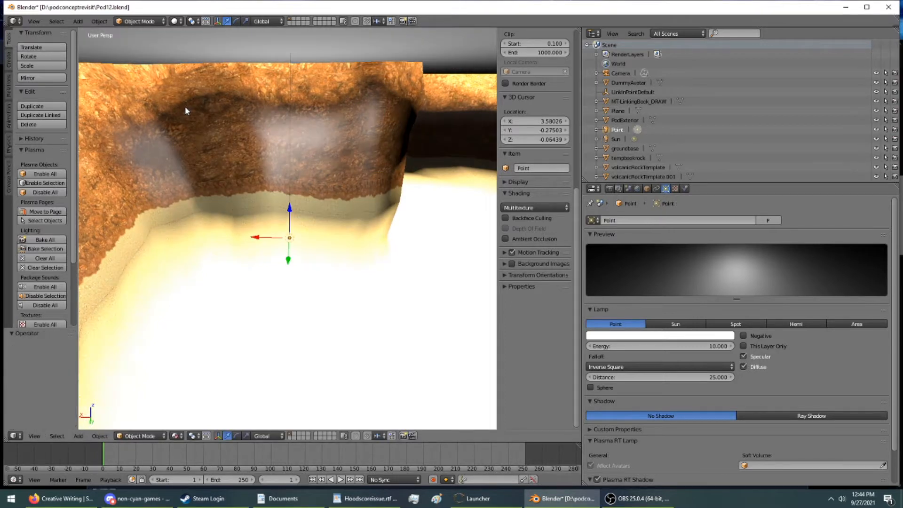
Create a linked duplicate of the point lamp, move it across the basin and lower it about 9 units
left_click(47, 114)
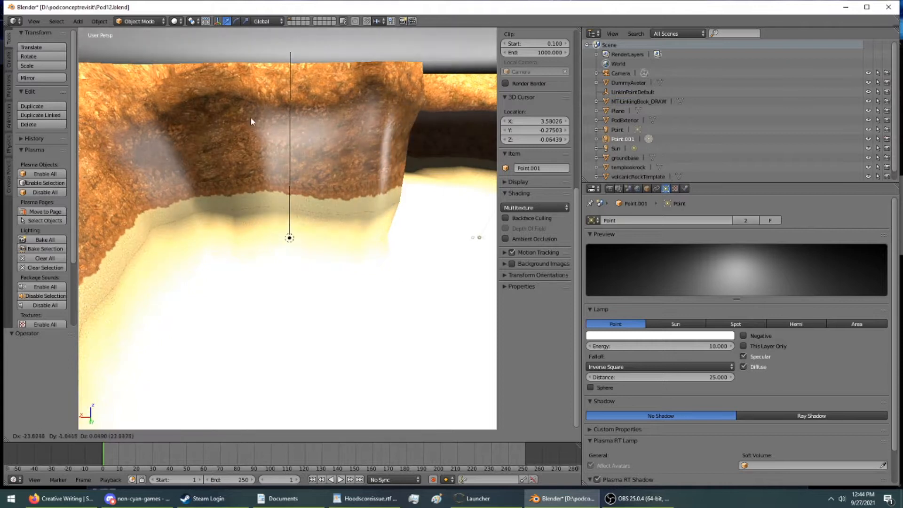
left_click(334, 146)
middle_click_drag(328, 193, 82, 152, "shift")
left_click_drag(279, 213, 472, 203)
middle_click_drag(413, 197, 495, 205, "shift")
left_click_drag(160, 226, 309, 138)
middle_click_drag(309, 137, 362, 245)
middle_click_drag(217, 257, 357, 259)
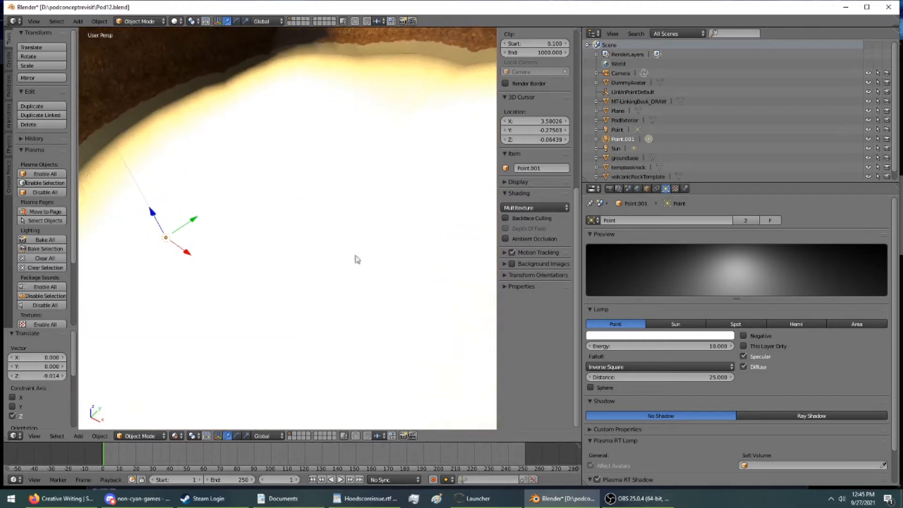
Create another linked duplicate of the lamp along the basin wall, with shifts of about 5.4 and 6.6 units along negative X
left_click(51, 117)
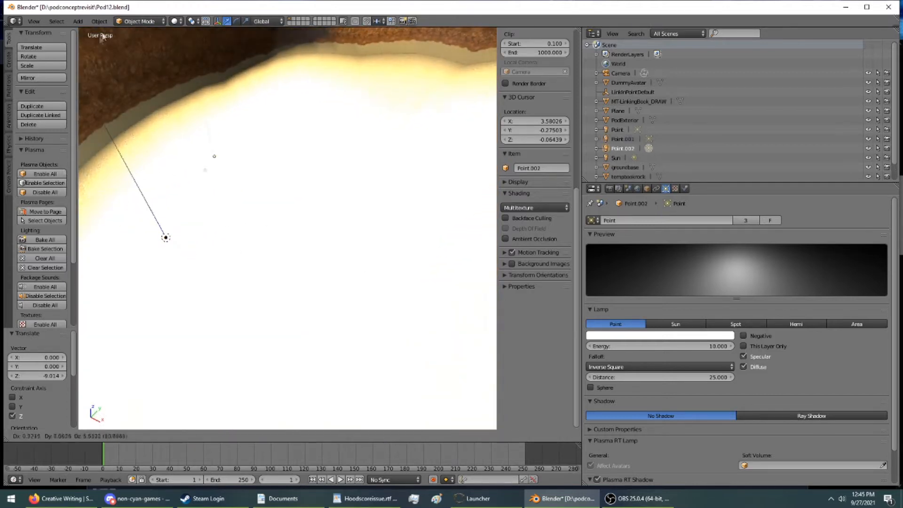
left_click(165, 358)
middle_click_drag(268, 218, 241, 133)
left_click_drag(344, 136, 385, 183)
middle_click_drag(383, 185, 275, 214)
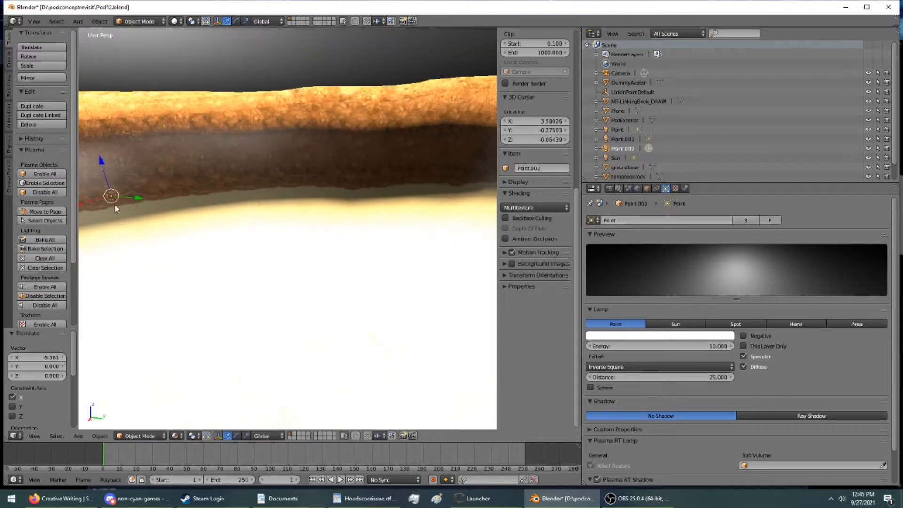
left_click_drag(132, 202, 428, 209)
Try a red light colour on the linked lamps, and return it to a near white of R 0.911, G 1.000, B 1.000
left_click(630, 336)
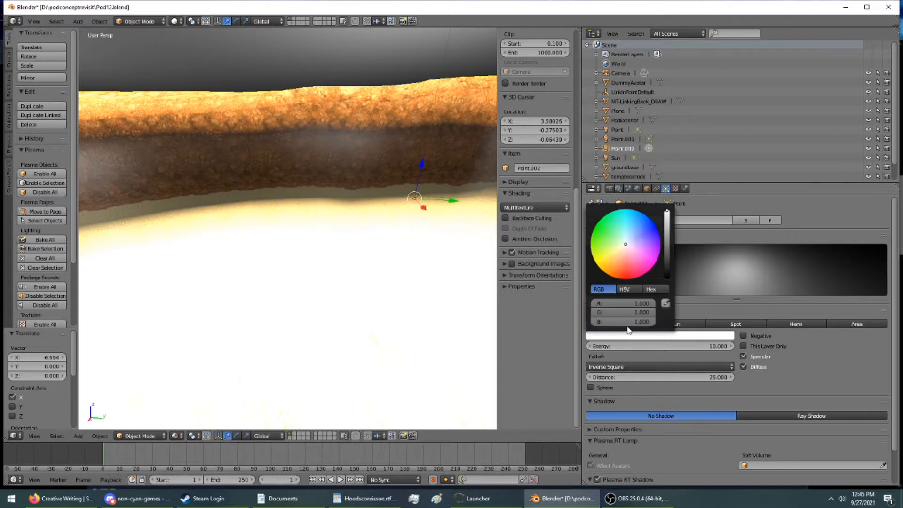
left_click(625, 269)
middle_click_drag(471, 265, 237, 258)
left_click(616, 336)
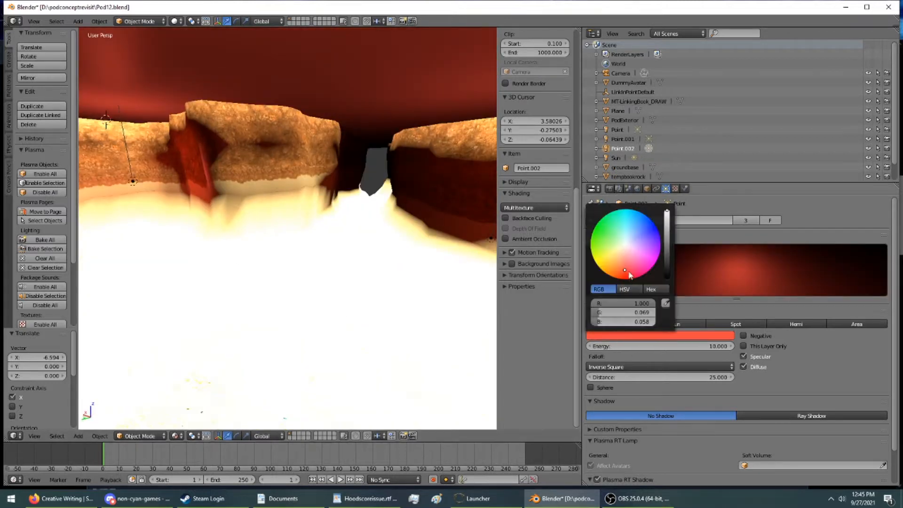
left_click(624, 245)
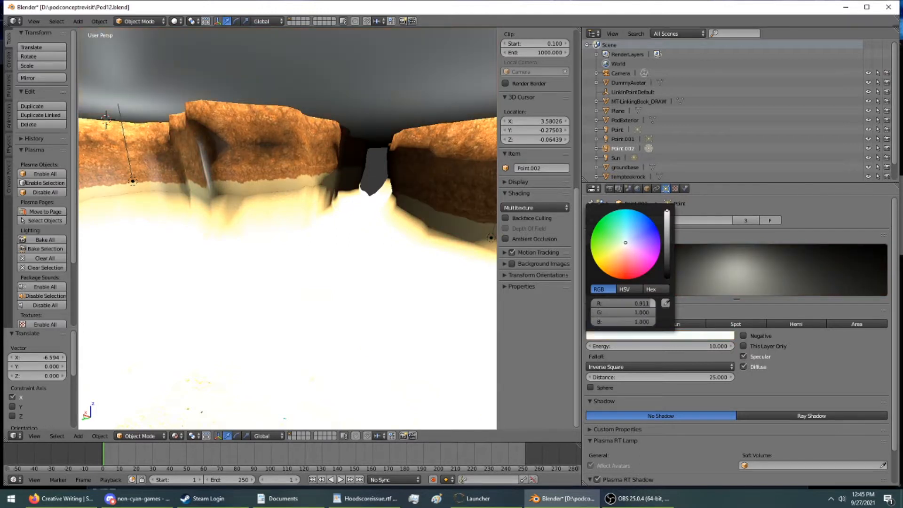
Select the Point.001 lamp and move it about 21 units along X toward the narrow passage
middle_click_drag(349, 233, 467, 239)
middle_click_drag(335, 251, 237, 242)
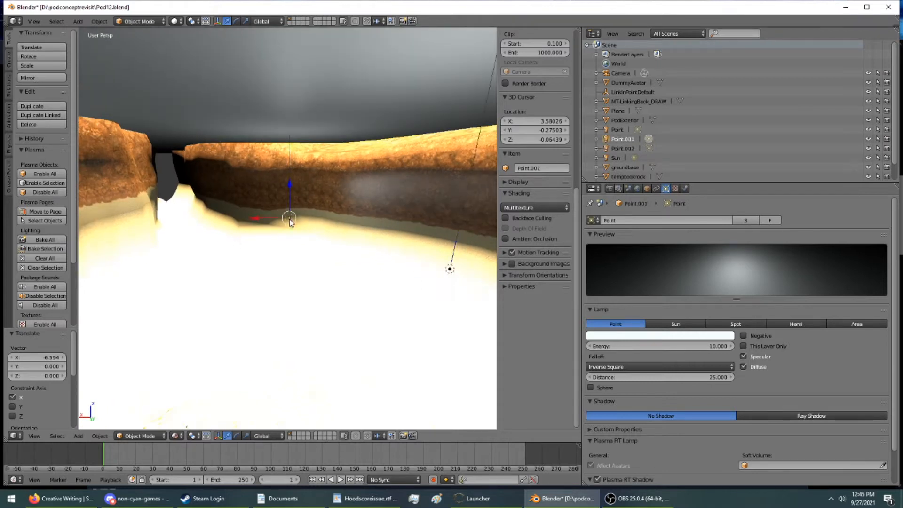
left_click_drag(283, 221, 206, 207)
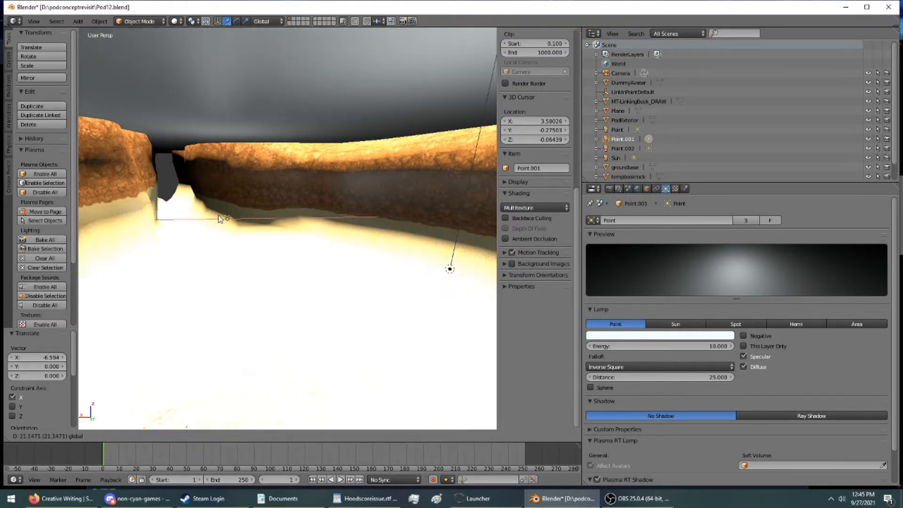
middle_click_drag(211, 219, 196, 276)
scroll(196, 262, "down", 5)
middle_click_drag(202, 228, 255, 74, "shift")
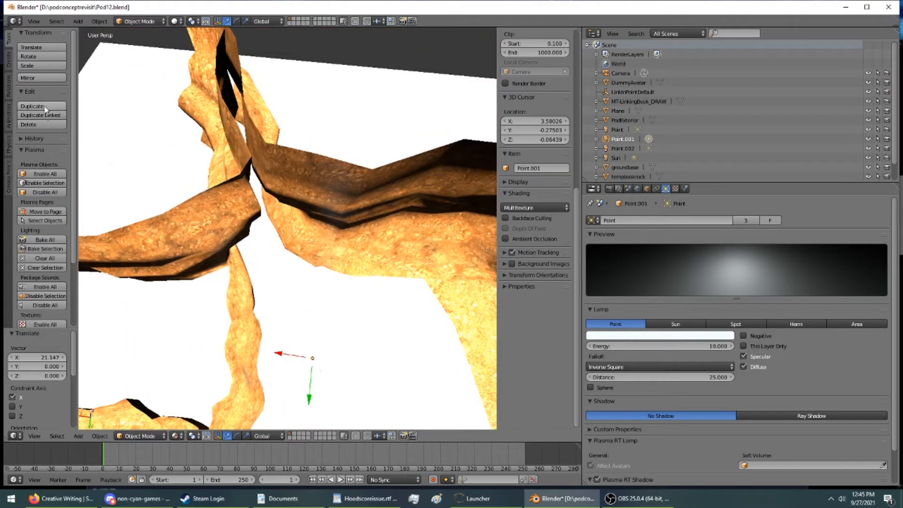
left_click(49, 115)
left_click(573, 350)
middle_click_drag(446, 302, 396, 254)
scroll(422, 193, "up", 4)
key("ctrl+z")
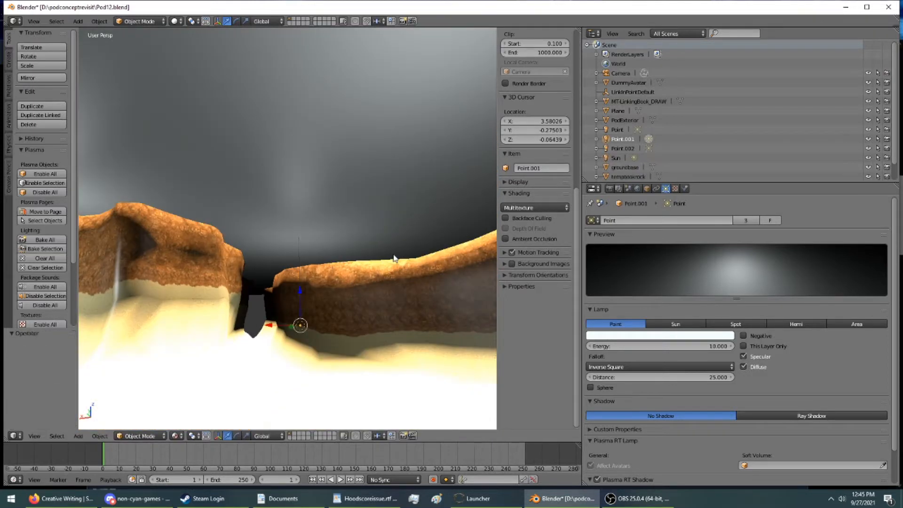
Move the Point.001 lamp about 19.4 units along X and about 178 units along negative Y
left_click_drag(274, 326, 220, 317)
middle_click_drag(226, 303, 235, 379)
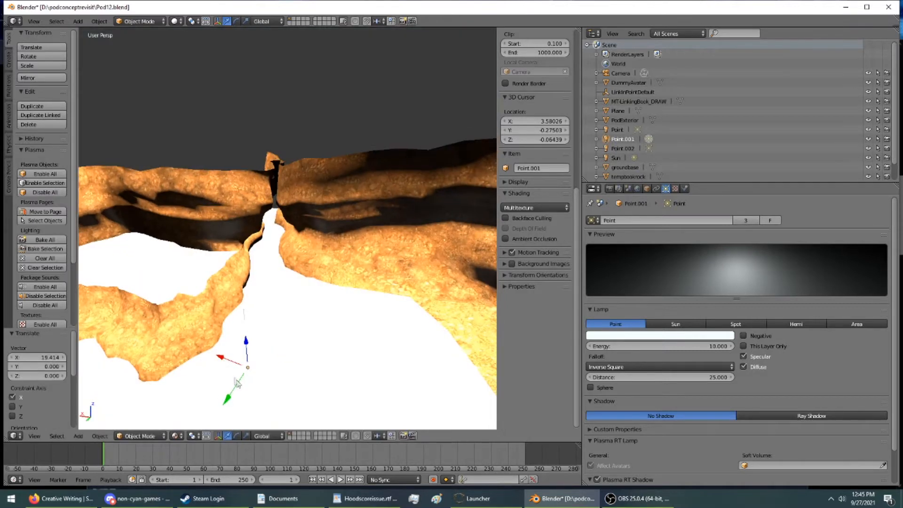
left_click_drag(238, 383, 245, 353)
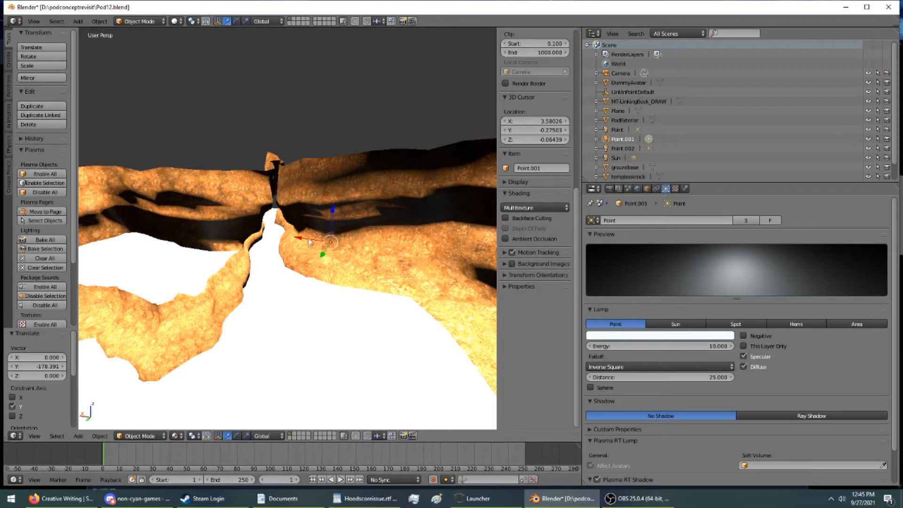
Reposition the Point.001 lamp along X near the narrow passage, finishing with a shift of about 21.6 units along negative X
middle_click_drag(398, 367, 373, 308)
scroll(372, 308, "up", 3)
middle_click_drag(281, 330, 284, 55)
key("g")
key("x")
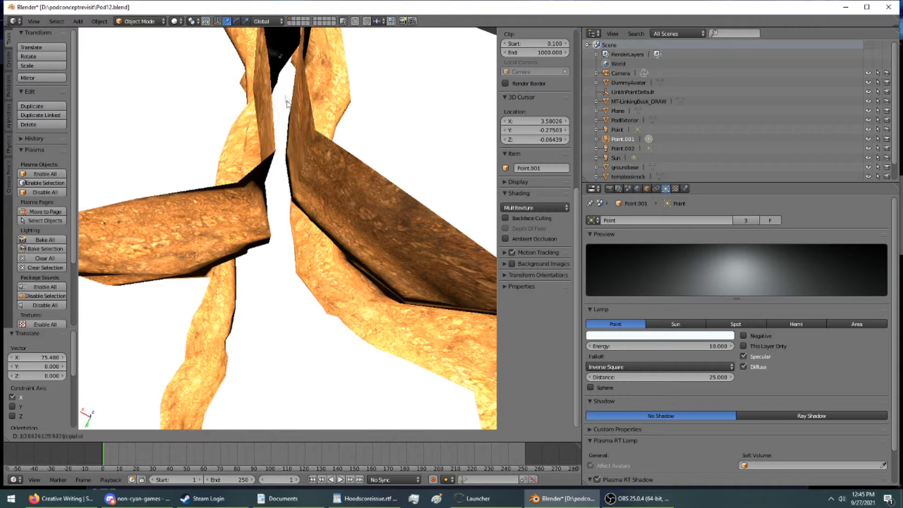
left_click_drag(316, 196, 316, 195)
left_click_drag(237, 95, 261, 120)
Create a linked duplicate of the Point.001 lamp in the channel and shift it about 6.6 units along Y
middle_click_drag(261, 120, 294, 365)
scroll(298, 353, "up", 6)
scroll(294, 340, "down", 5)
middle_click_drag(141, 154, 183, 267)
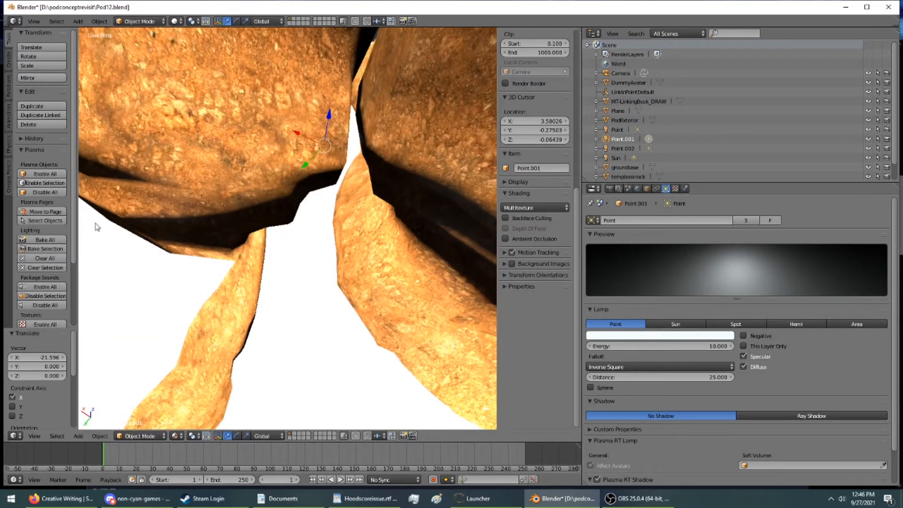
left_click(44, 116)
left_click(27, 286)
middle_click_drag(165, 384, 201, 290)
left_click_drag(306, 407, 263, 318)
middle_click_drag(264, 316, 282, 308)
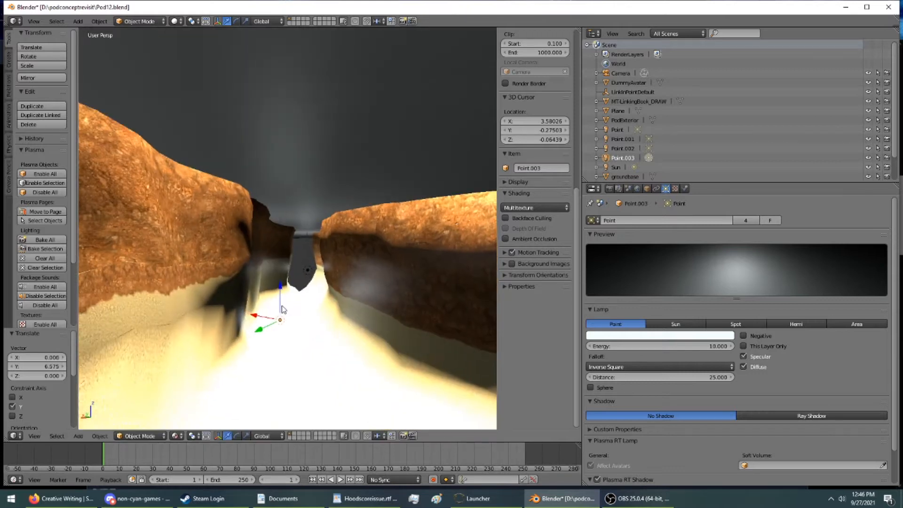
Raise the new channel lamp about 10.8 units along Z and shift it about 6.3 units along negative X
left_click_drag(264, 317, 302, 275)
middle_click_drag(302, 278, 292, 313)
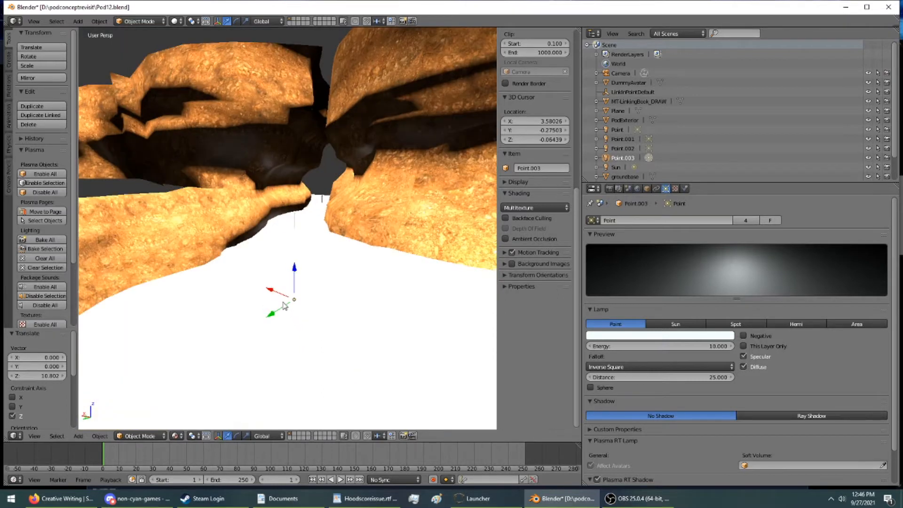
left_click_drag(285, 344, 285, 344)
left_click_drag(258, 302, 270, 314)
middle_click_drag(270, 314, 266, 282)
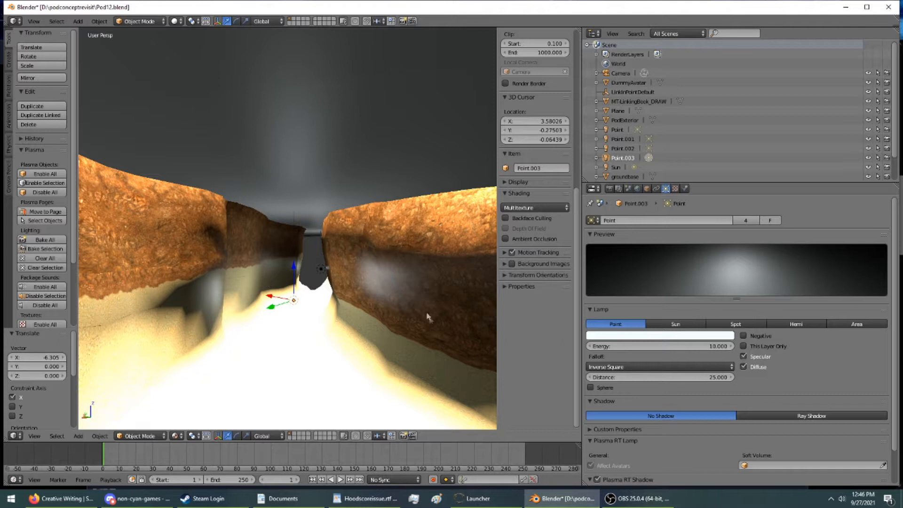
Select the groundbase terrain mesh and switch it to Edit Mode
middle_click_drag(294, 281, 308, 301)
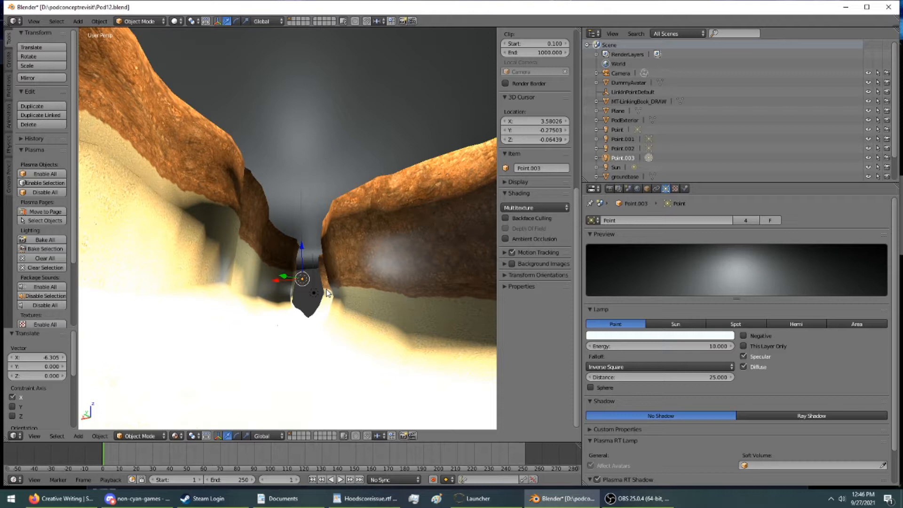
middle_click_drag(304, 299, 110, 310)
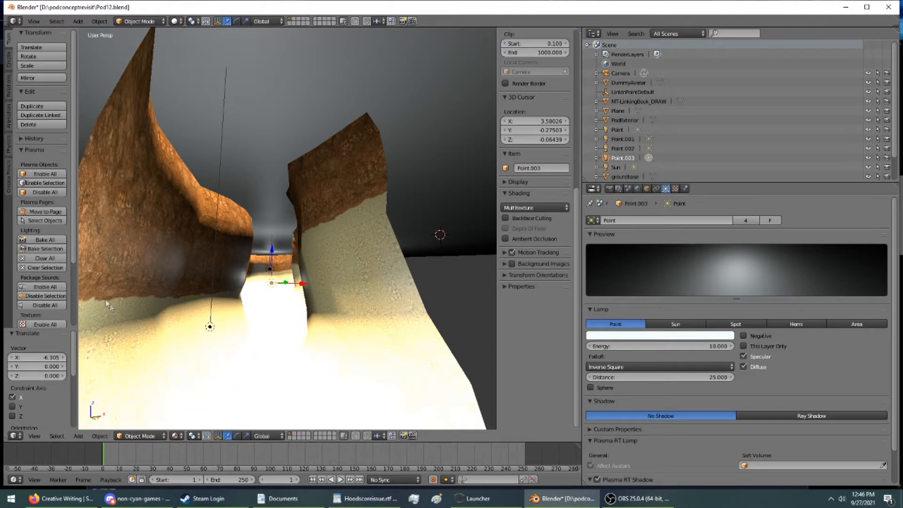
middle_click_drag(106, 301, 475, 198)
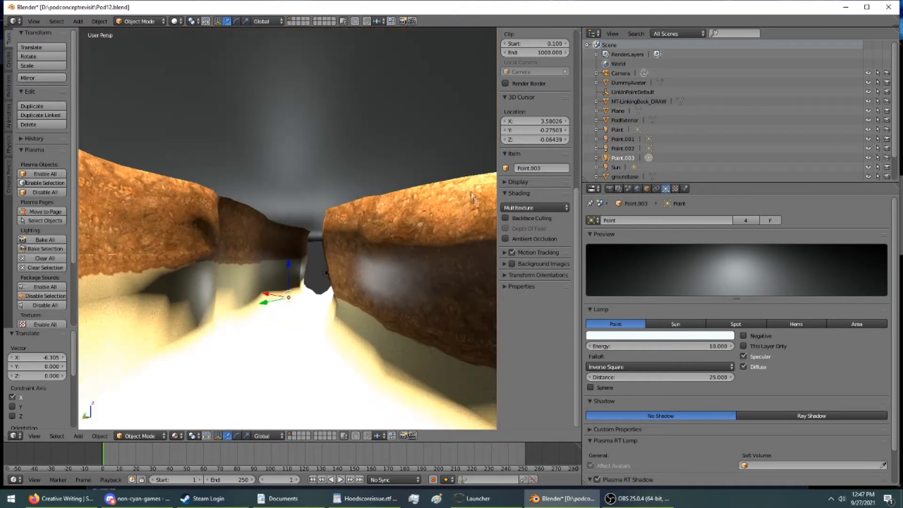
right_click(171, 194)
left_click(141, 21)
left_click(139, 45)
middle_click_drag(220, 231, 275, 229)
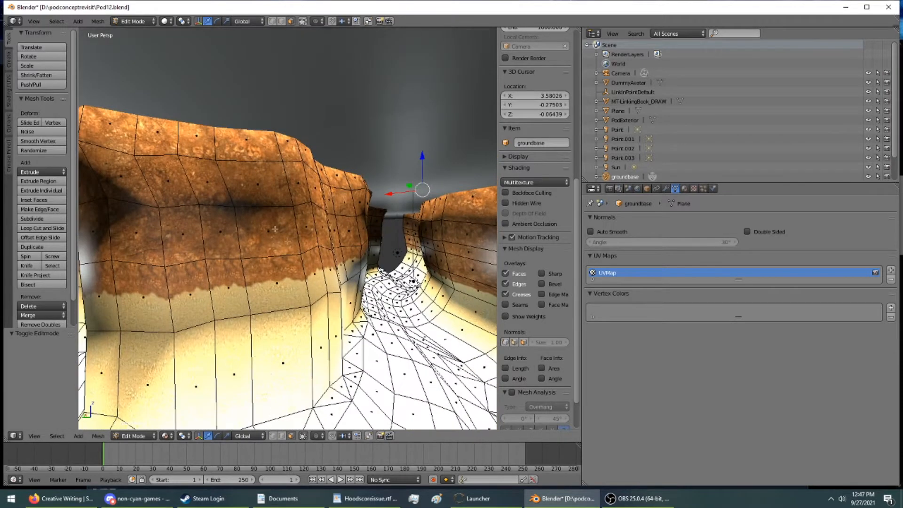
Select the block of brown rock faces on the channel wall, extending down to the sandy edge
right_click(176, 142)
right_click(292, 149, "shift")
right_click(314, 266, "ctrl")
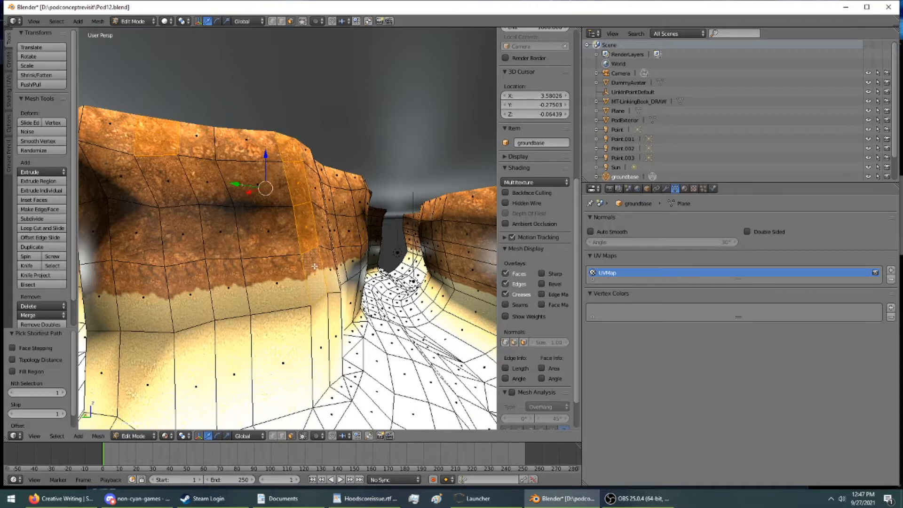
right_click(197, 299, "ctrl")
right_click(170, 184, "ctrl")
right_click(191, 145, "ctrl")
right_click(253, 146, "ctrl")
right_click(280, 236, "ctrl")
right_click(223, 234, "ctrl")
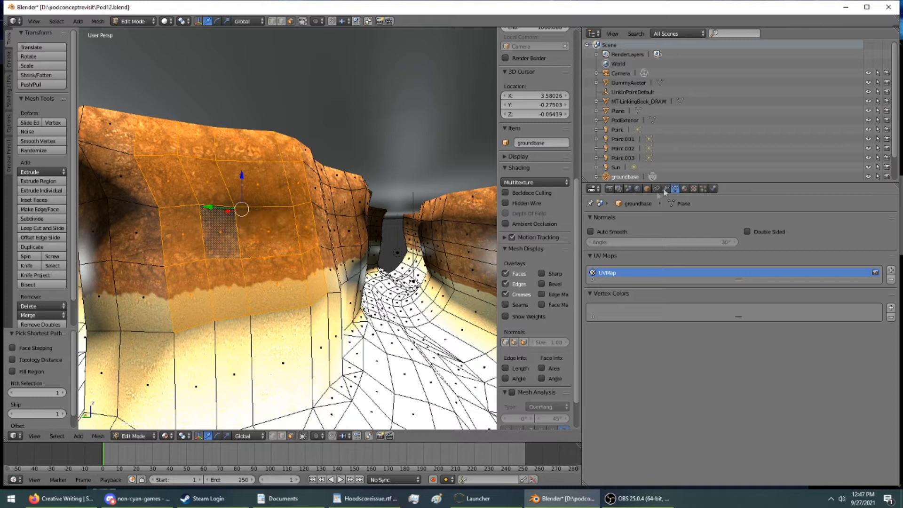
Assign the PONDFLOOR material to the selected wall faces and reset their UV mapping
left_click(684, 189)
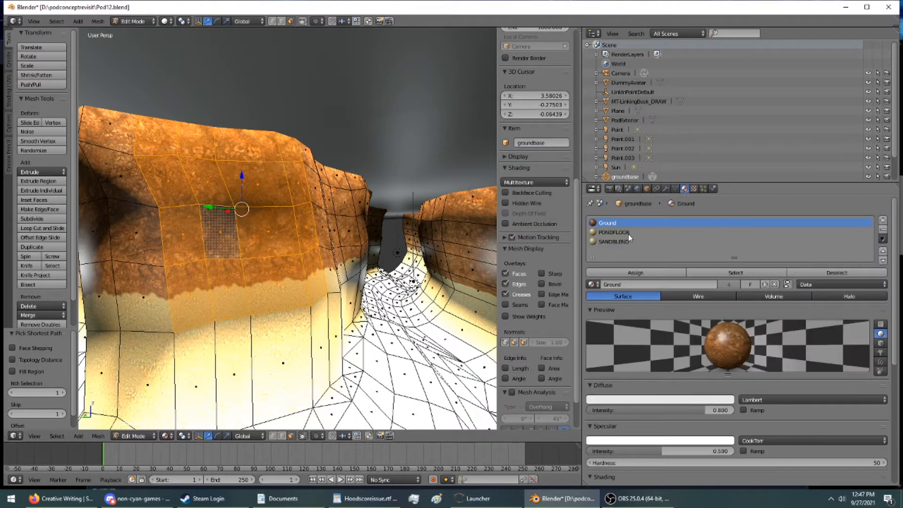
left_click(614, 231)
left_click(635, 273)
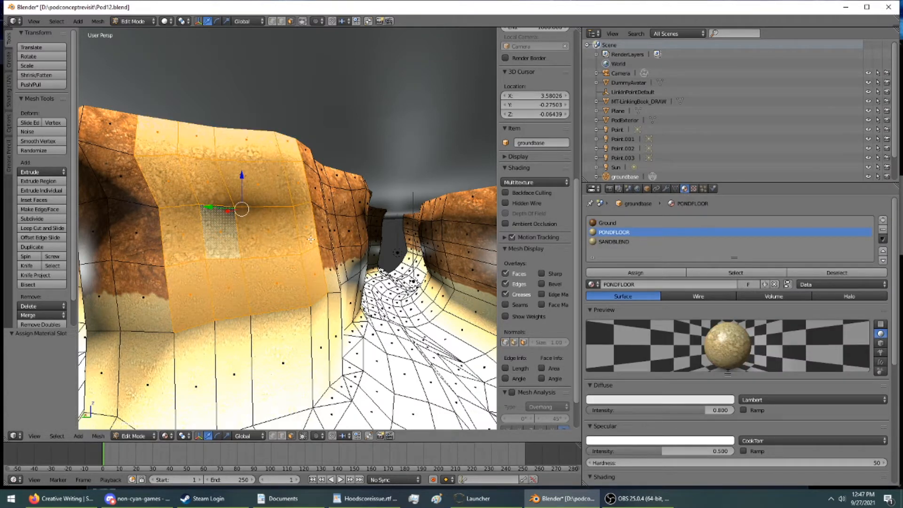
key("u")
left_click(305, 335)
Examine the channel walls and pond floor of the terrain from several angles above and beneath the surface plane
mouse_move(278, 301)
middle_mouse_down()
mouse_move(268, 287)
mouse_move(272, 298)
middle_mouse_up()
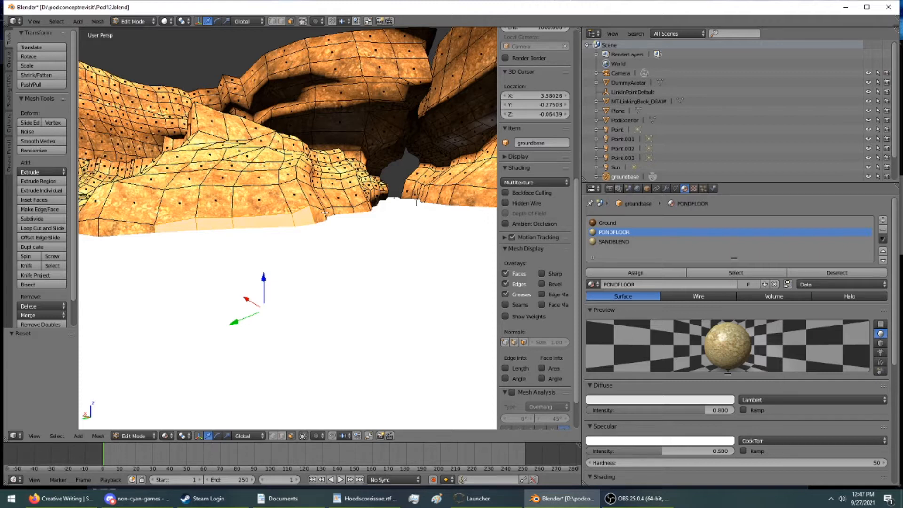
middle_click_drag(308, 194, 184, 159)
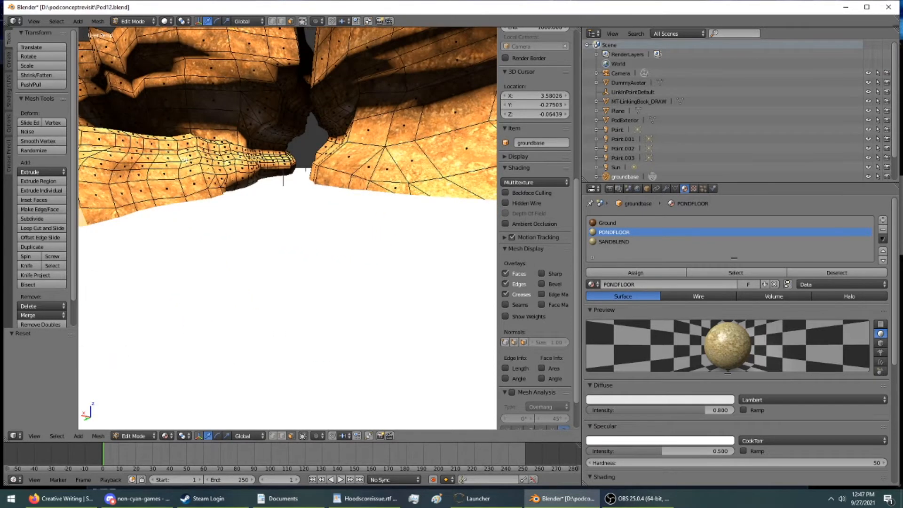
middle_click_drag(275, 173, 116, 106)
middle_click_drag(222, 134, 85, 160)
middle_click_drag(349, 112, 352, 108)
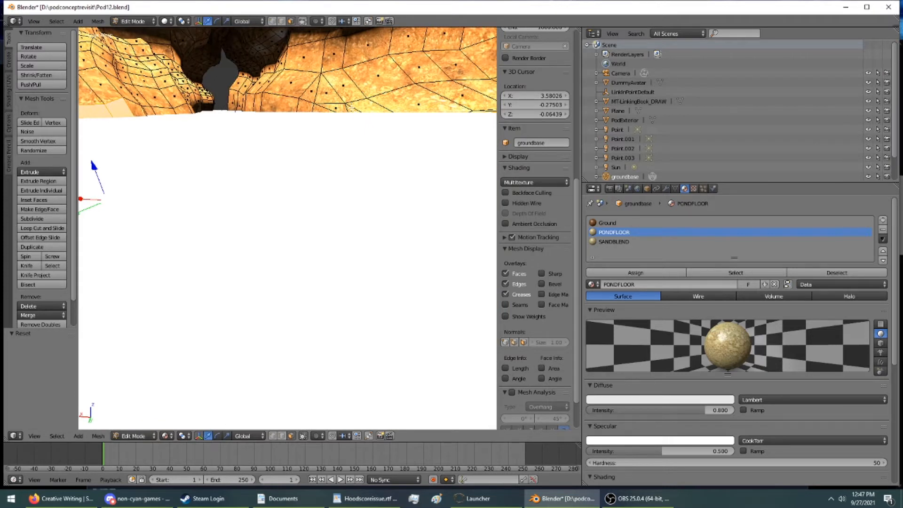
mouse_move(296, 135)
middle_mouse_down()
mouse_move(288, 150)
mouse_move(282, 139)
middle_mouse_up()
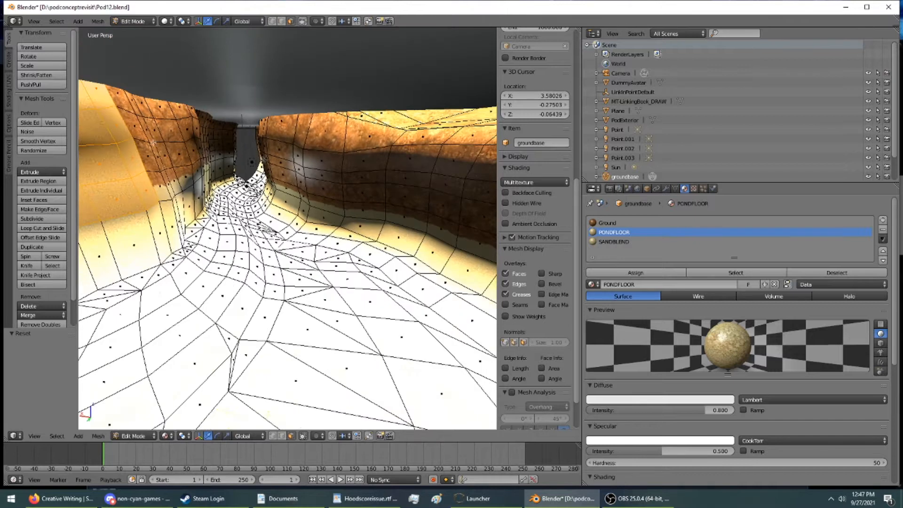
middle_click_drag(425, 137, 419, 197)
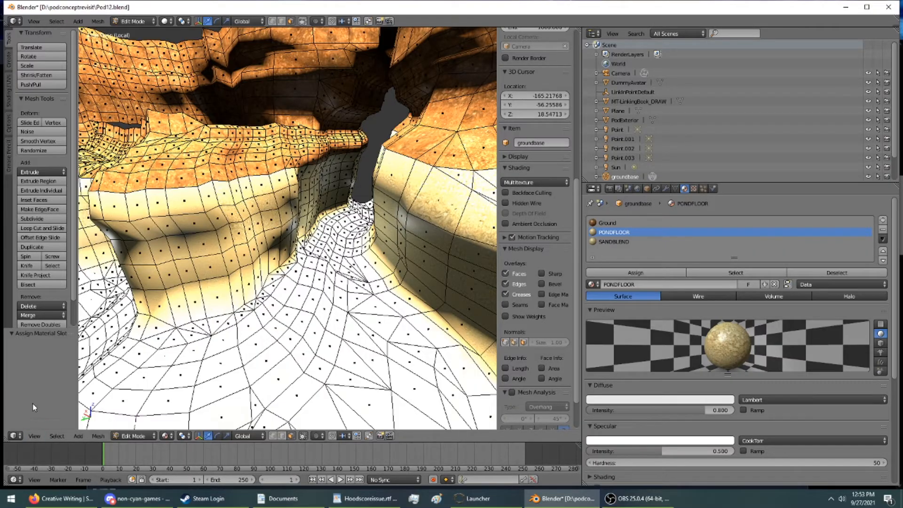
middle_click_drag(181, 304, 283, 305)
middle_click_drag(237, 420, 214, 326)
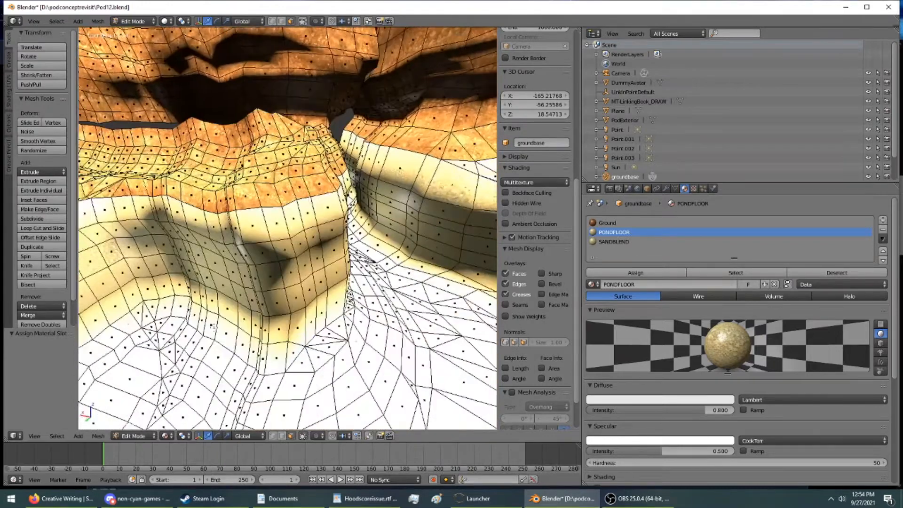
Select the pond-floor face at the foot of the brown rock wall near the waterline and assign it the Ground material
left_click(228, 226)
mouse_move(227, 225)
middle_mouse_down()
mouse_move(264, 212)
mouse_move(301, 244)
mouse_move(329, 254)
mouse_move(375, 220)
mouse_move(225, 214)
mouse_move(236, 210)
mouse_move(245, 221)
mouse_move(235, 215)
middle_mouse_up()
middle_click_drag(153, 233, 475, 224)
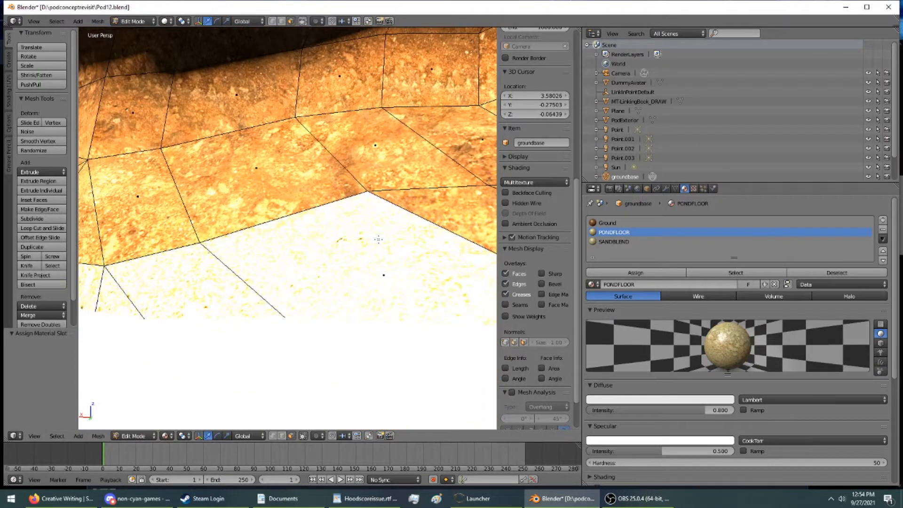
middle_click_drag(378, 239, 221, 242)
middle_click_drag(158, 171, 263, 191)
middle_click_drag(324, 192, 276, 212)
scroll(287, 228, "up", 8)
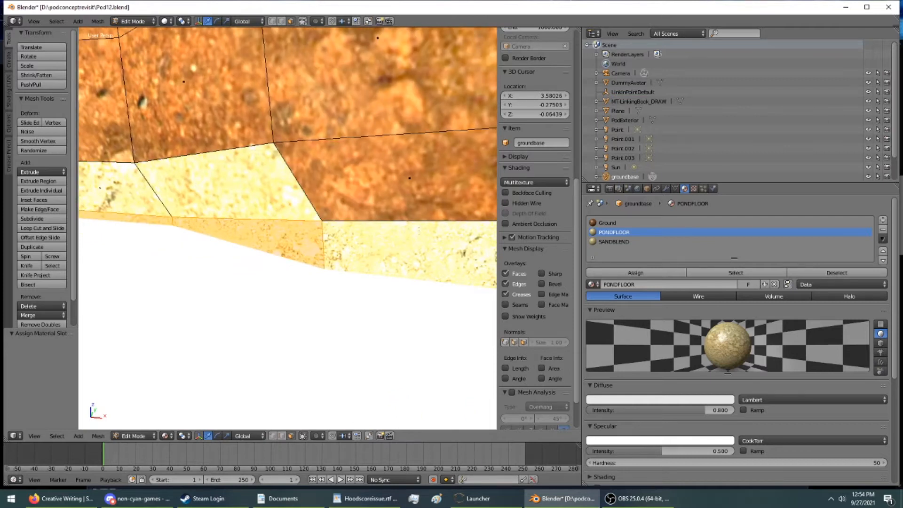
right_click(257, 180)
left_click(607, 222)
left_click(617, 276)
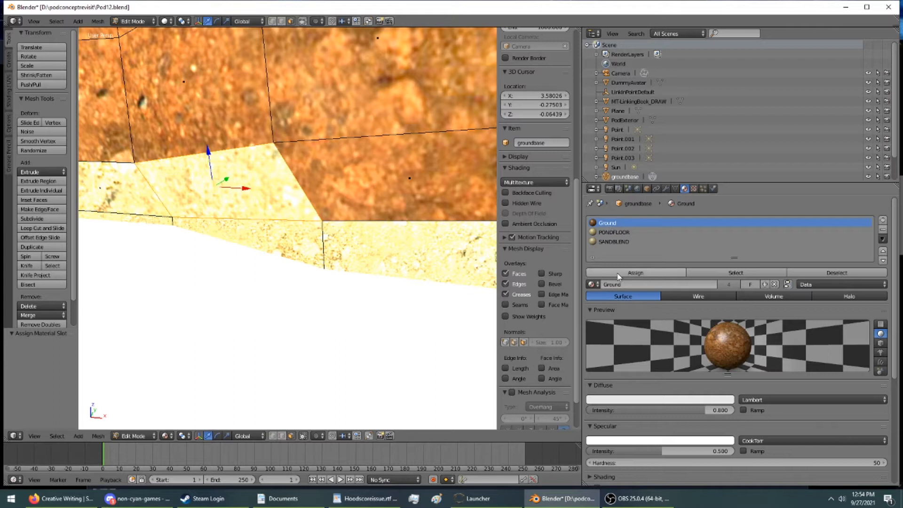
Cut the selected Ground face diagonally from one corner to the opposite corner with the Knife tool
middle_click_drag(301, 202, 362, 207)
middle_click_drag(169, 209, 174, 176)
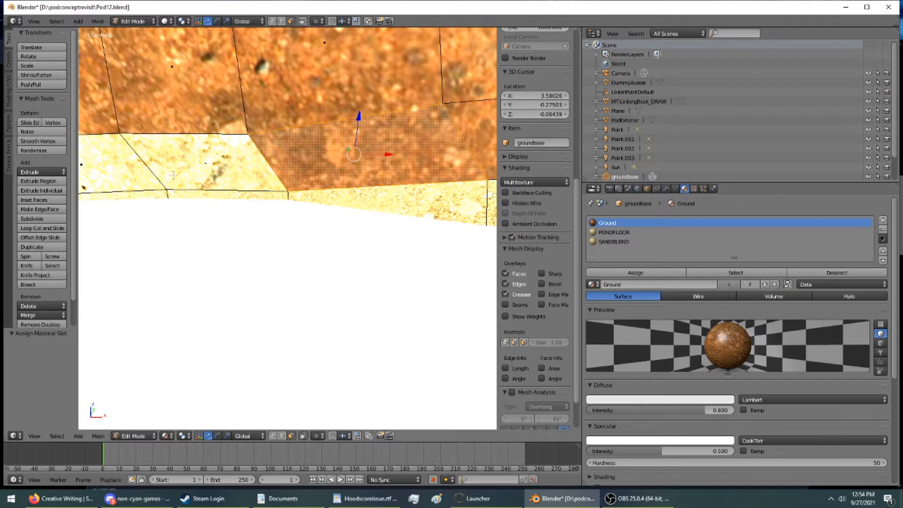
left_click(27, 265)
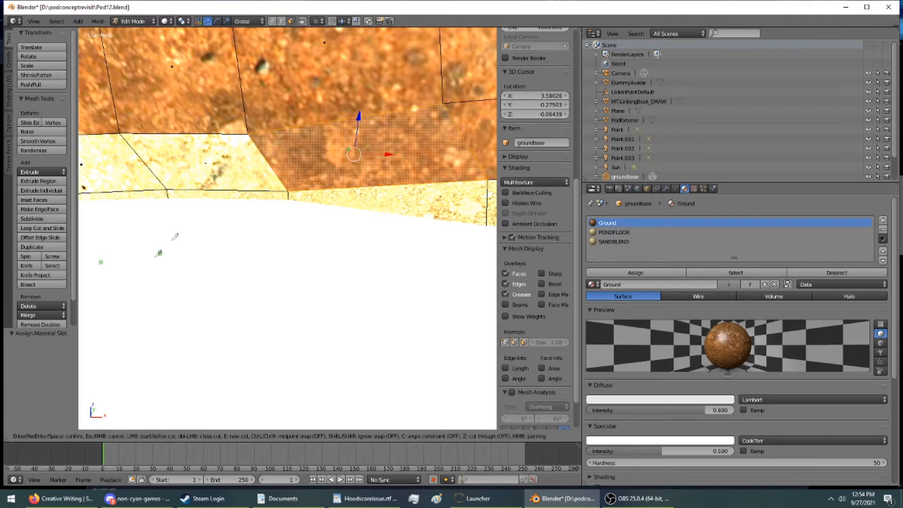
left_click(248, 134)
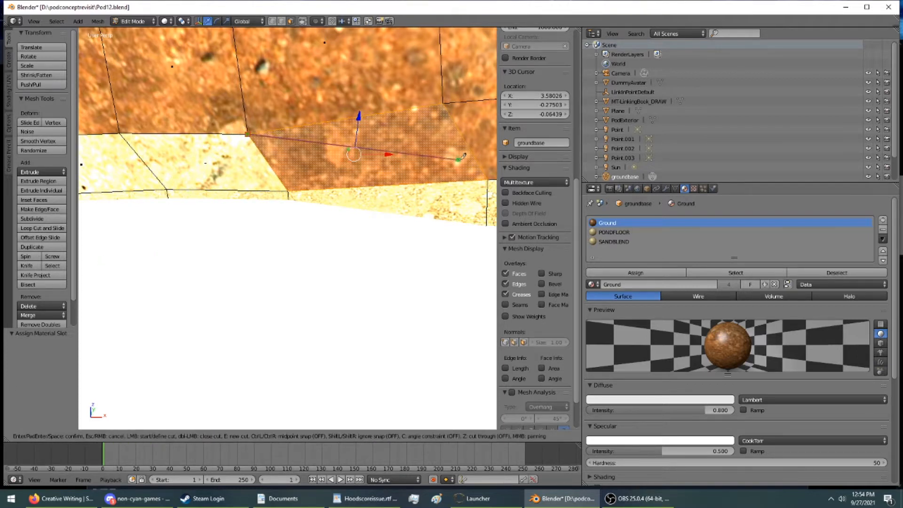
left_click(485, 179)
key("Return")
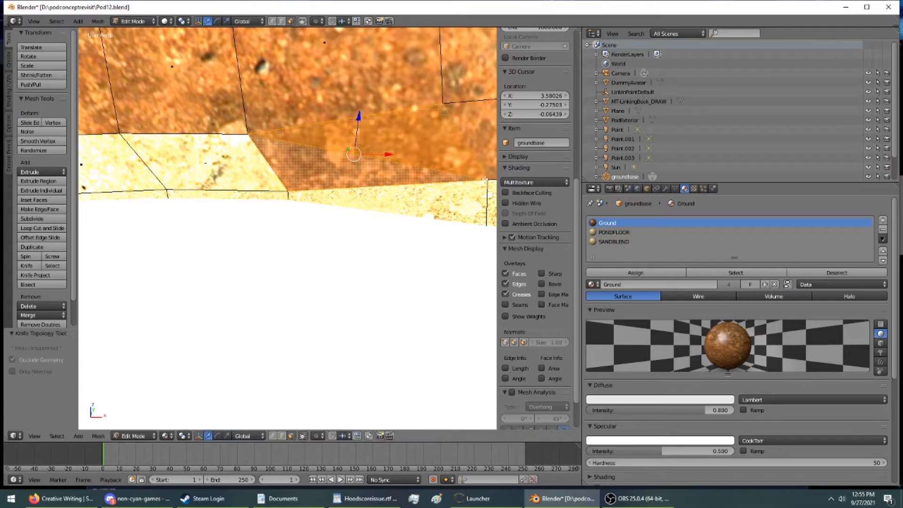
Select the triangle below the cut, assign it PONDFLOOR, and replace that with the SANDBLEND material
right_click(389, 168)
left_click(617, 233)
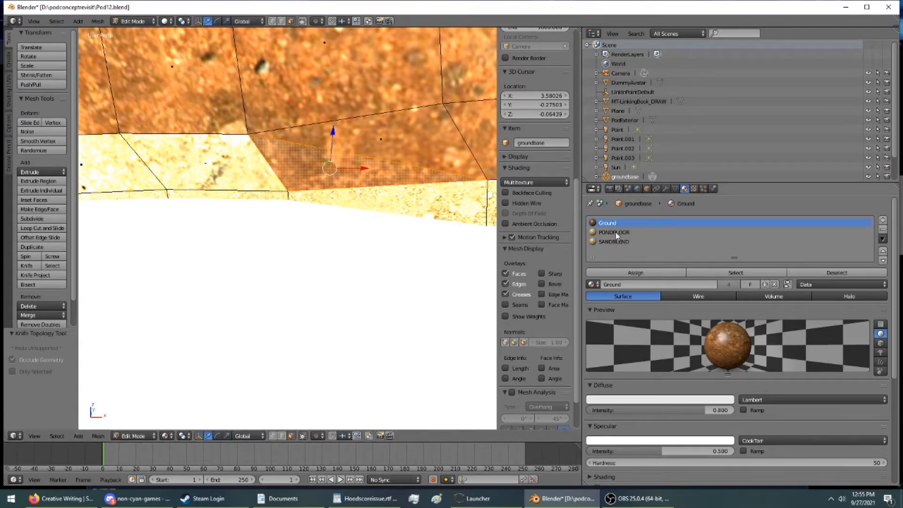
left_click(627, 274)
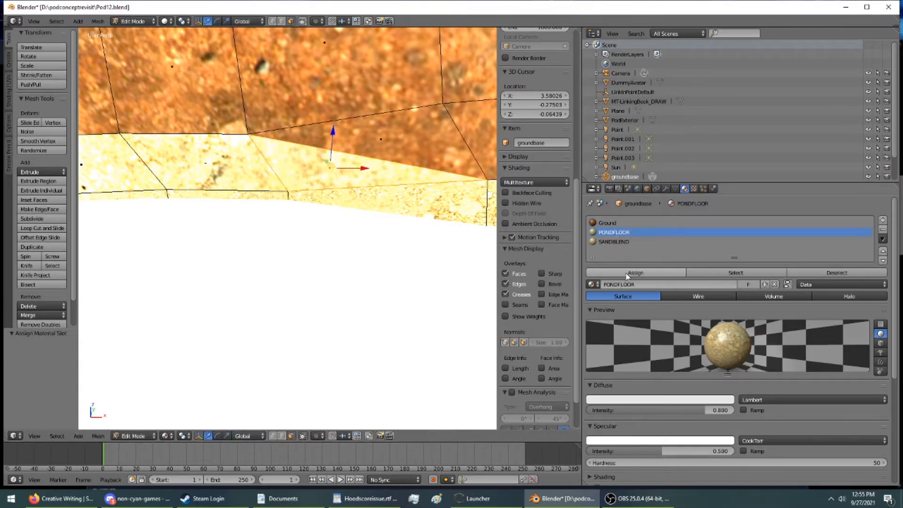
left_click(613, 242)
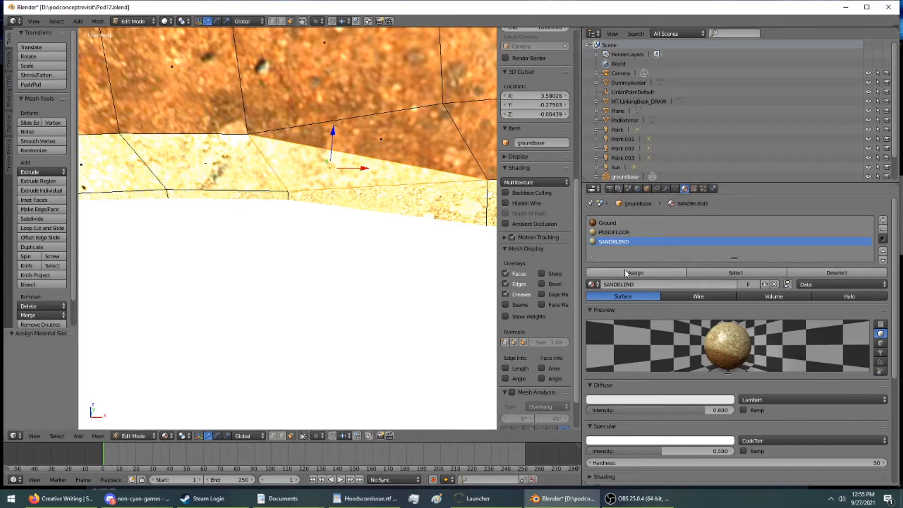
mouse_move(349, 159)
middle_mouse_down()
mouse_move(287, 191)
mouse_move(294, 165)
mouse_move(334, 159)
middle_mouse_up()
Show the triangle's UVs over the desert cliff blend image in the UV/Image Editor and reset their mapping
left_click(592, 189)
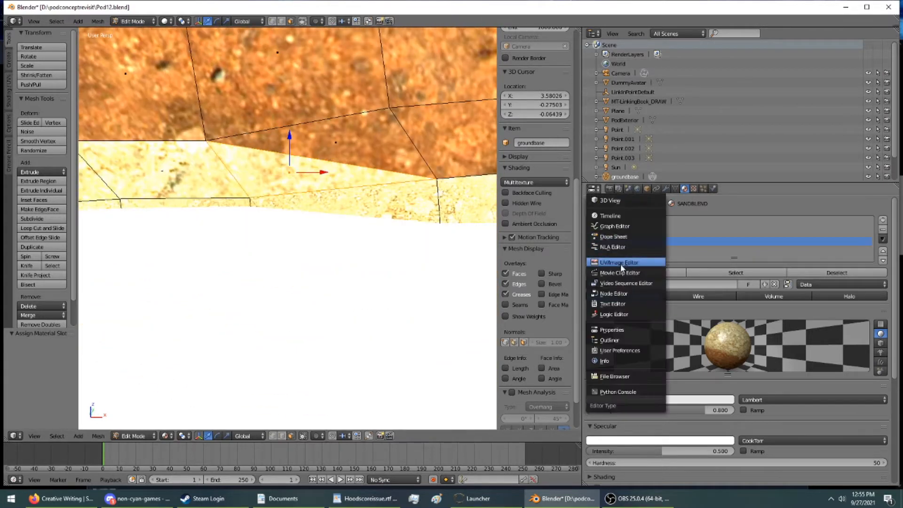
left_click(620, 264)
left_click(699, 480)
left_click(701, 453)
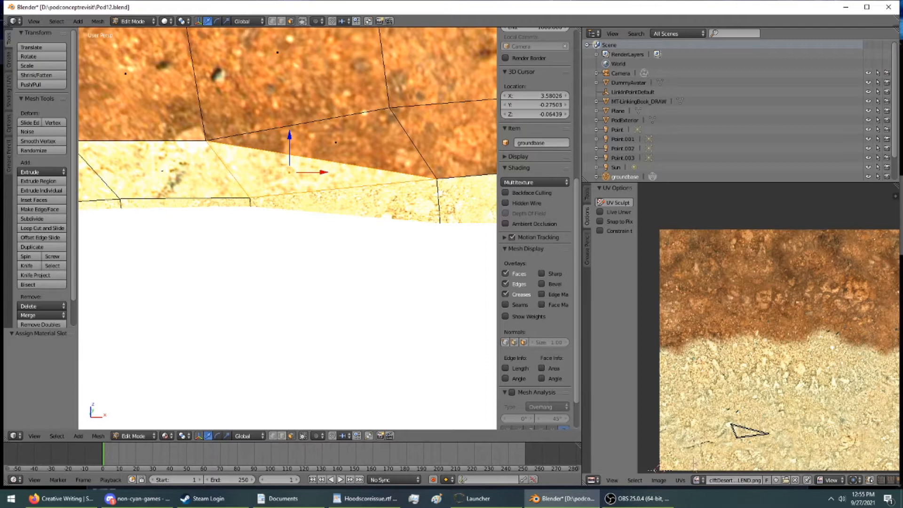
scroll(721, 395, "down", 1)
scroll(723, 379, "up", 1)
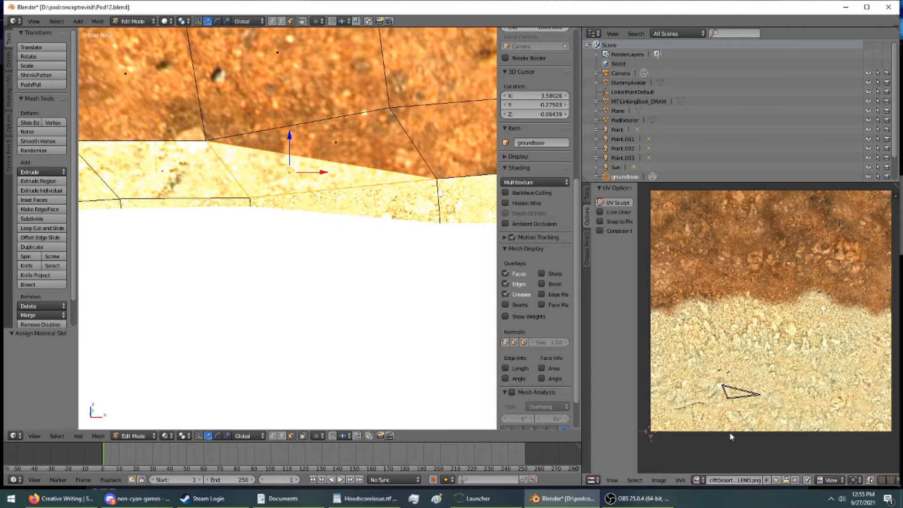
key("a")
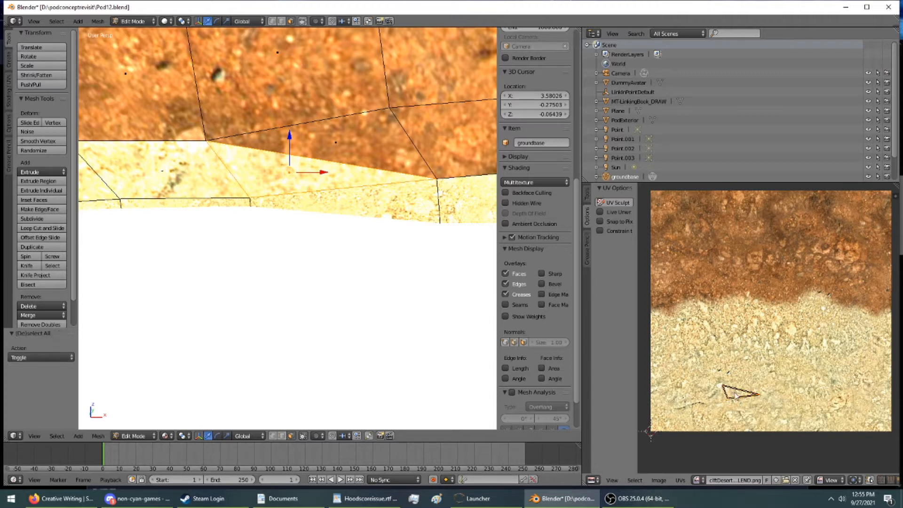
key("u")
left_click(304, 166)
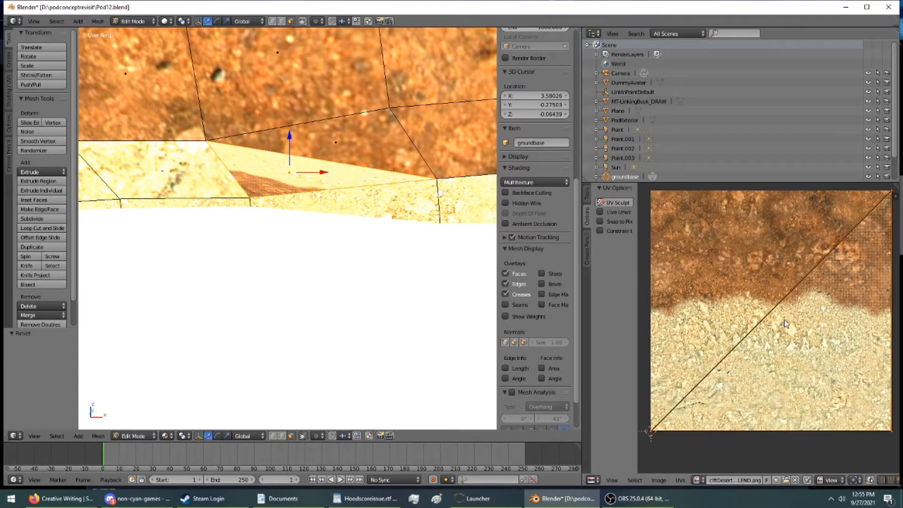
Rotate the triangle's UVs about -128° and -24°, shifting them so the brown-to-sand transition runs along the face
key("r")
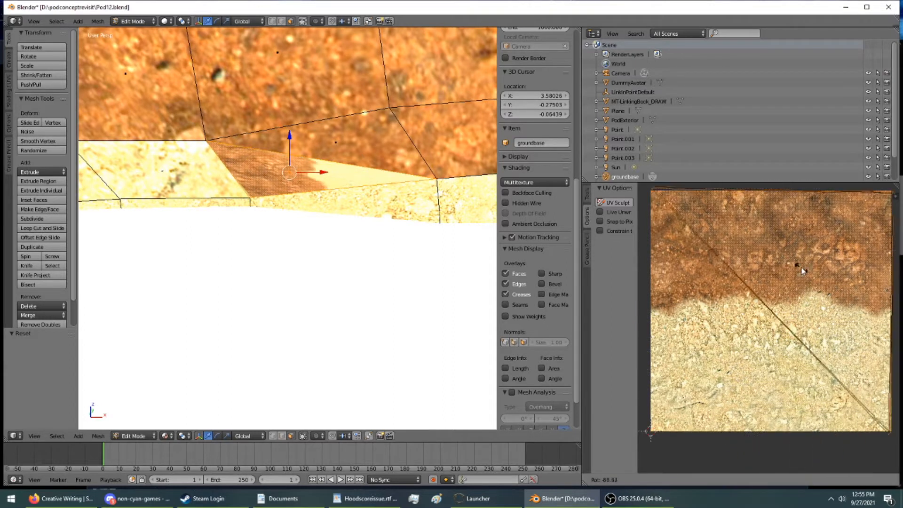
left_click(767, 265)
key("g")
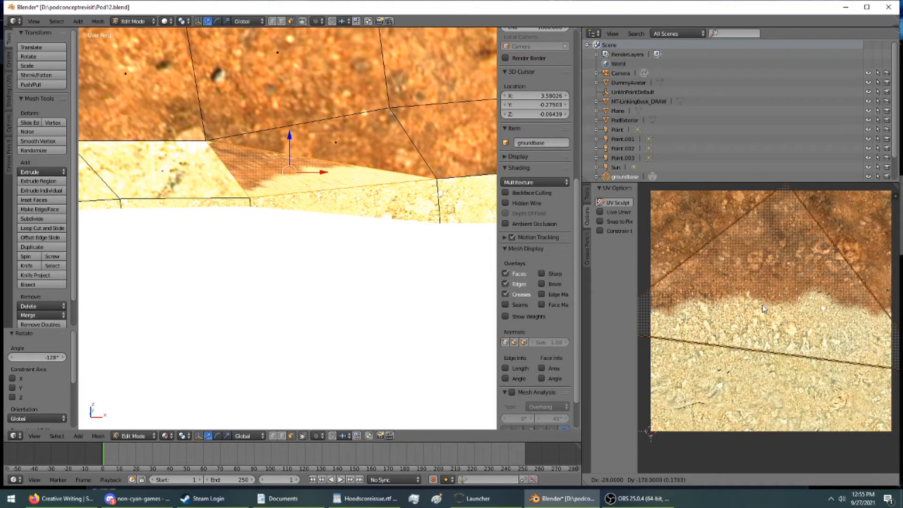
left_click(762, 308)
key("r")
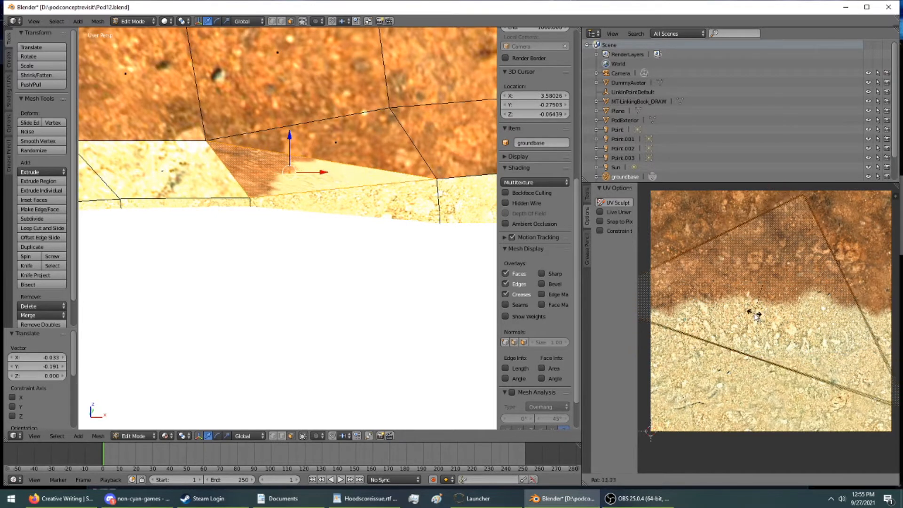
left_click(778, 325)
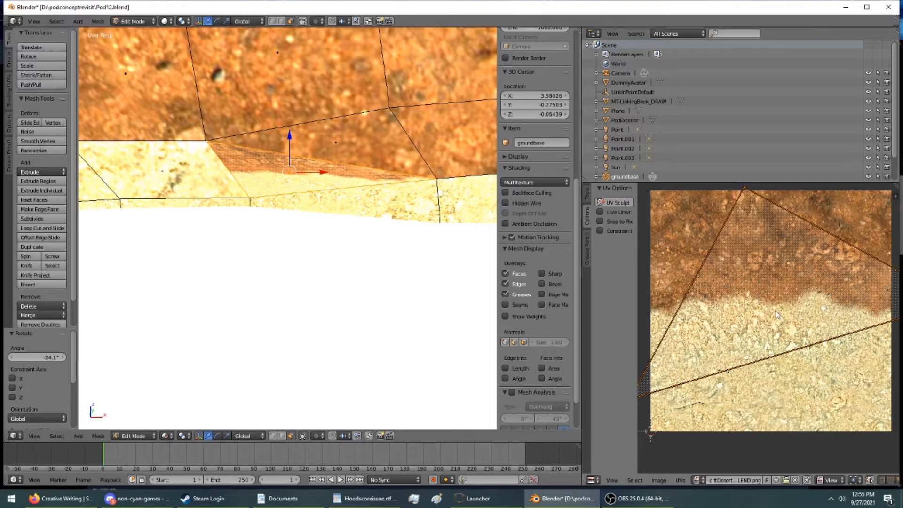
key("g")
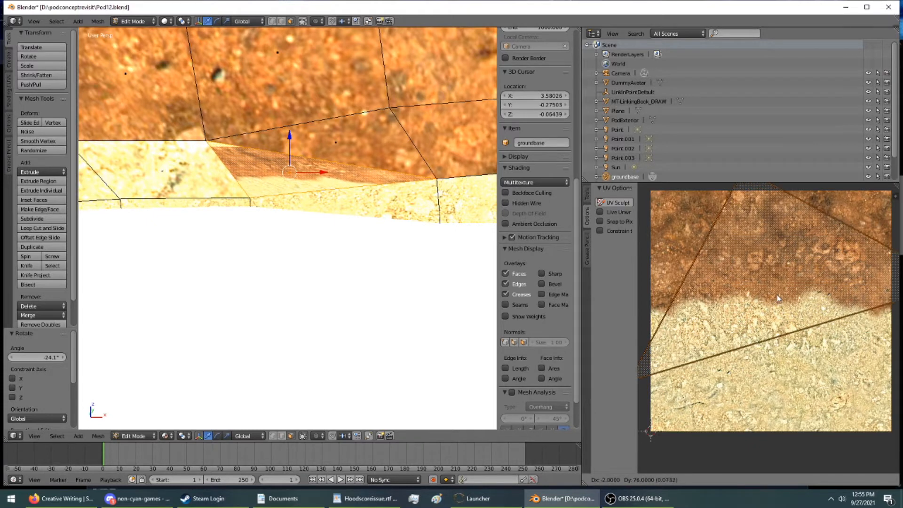
left_click(779, 296)
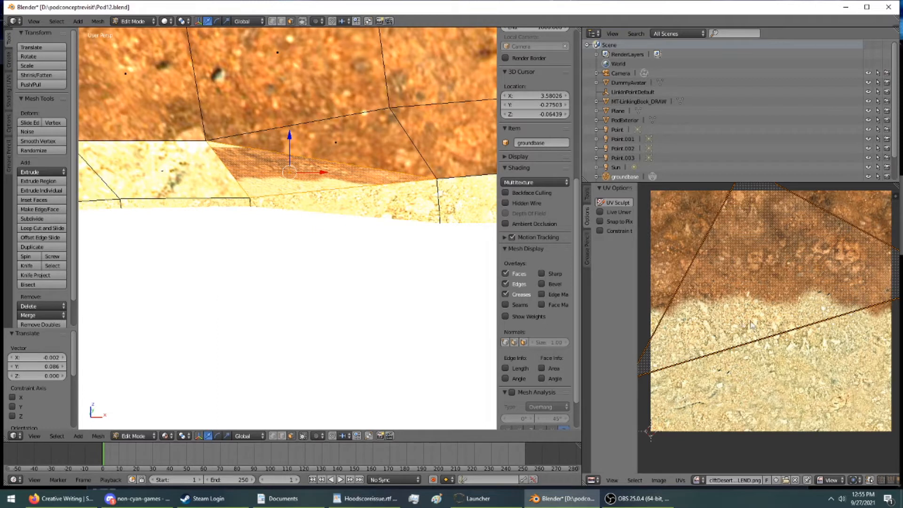
Widen the UV editor and, in vertex selection, move the triangle's top UV corner about -0.057 in X and -0.123 in Y
middle_click_drag(697, 332, 760, 326)
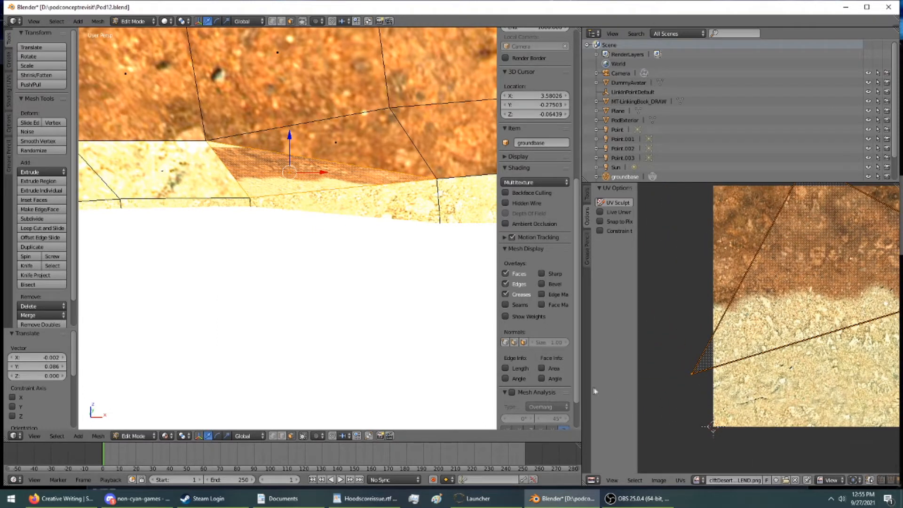
left_click_drag(582, 384, 522, 379)
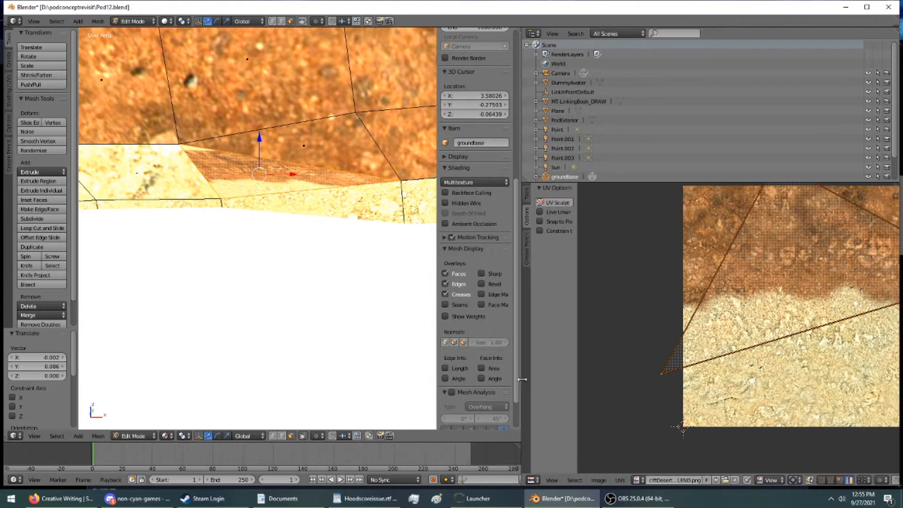
left_click(821, 480)
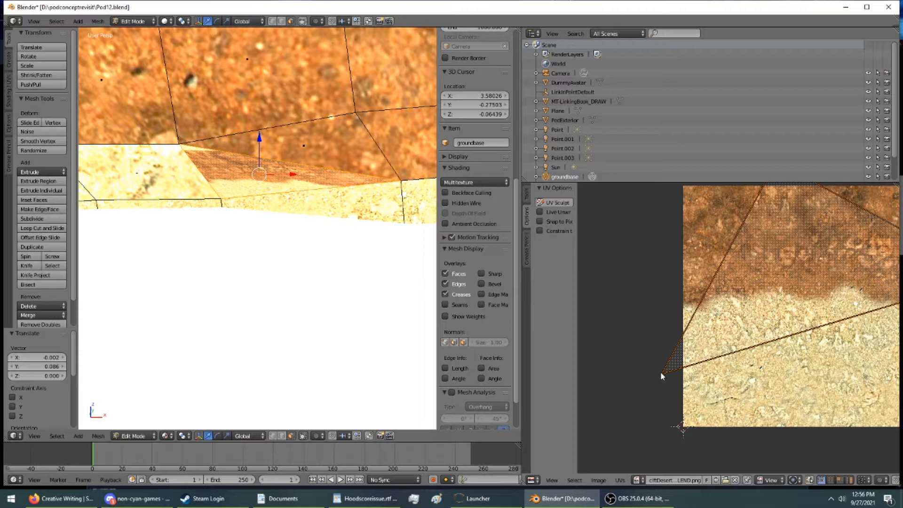
key("g")
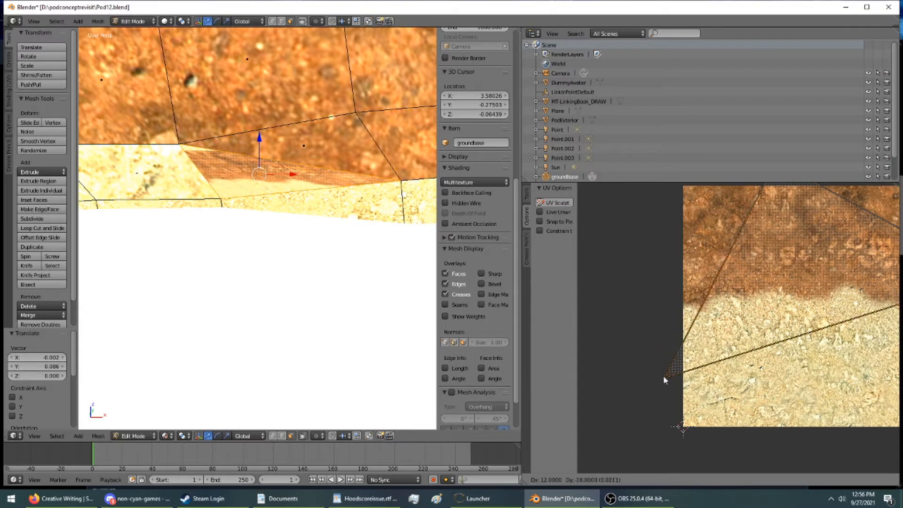
left_click(661, 371)
middle_click_drag(704, 353, 680, 412)
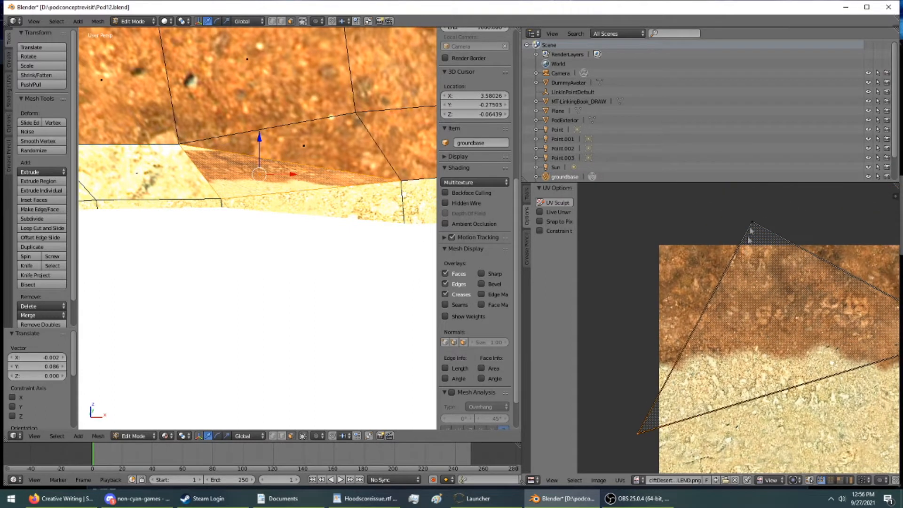
key("g")
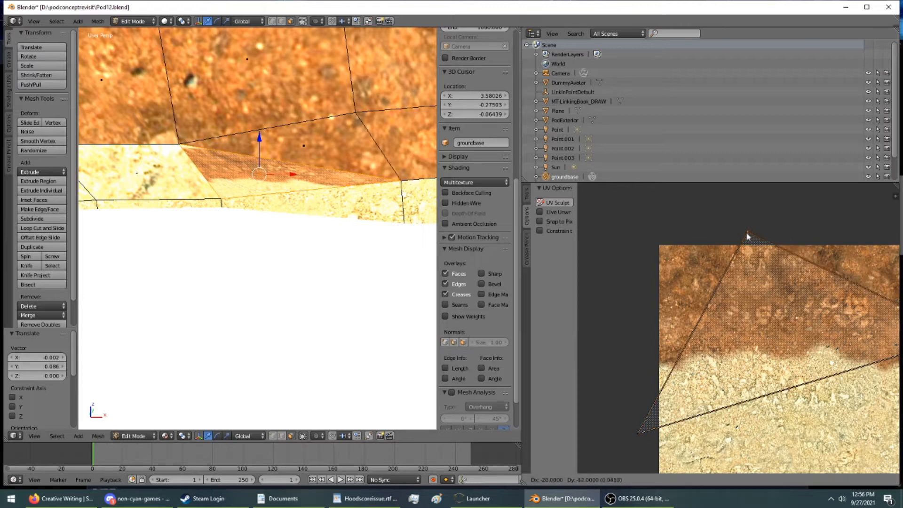
left_click(738, 255)
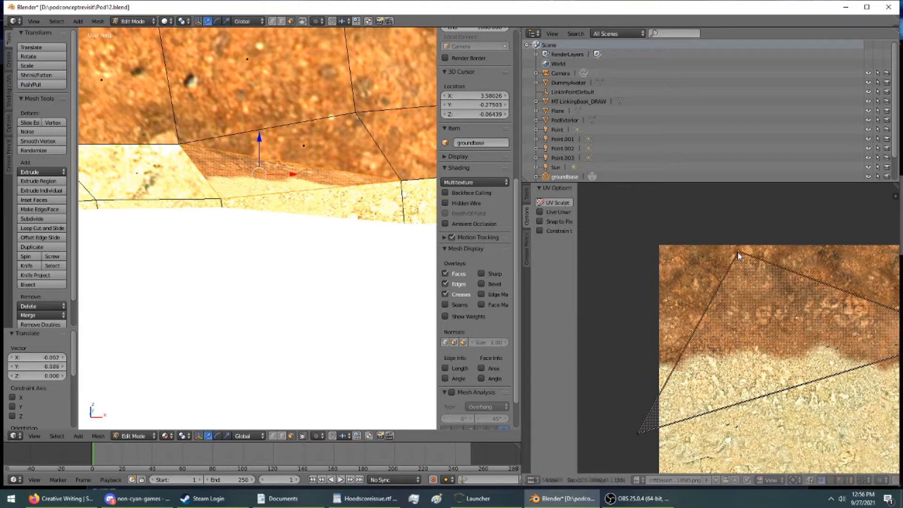
Move the triangle's right UV corner about -0.006 in X and -0.053 in Y, and inspect the blend on the terrain face
mouse_move(285, 156)
middle_mouse_down()
mouse_move(296, 212)
mouse_move(290, 158)
middle_mouse_up()
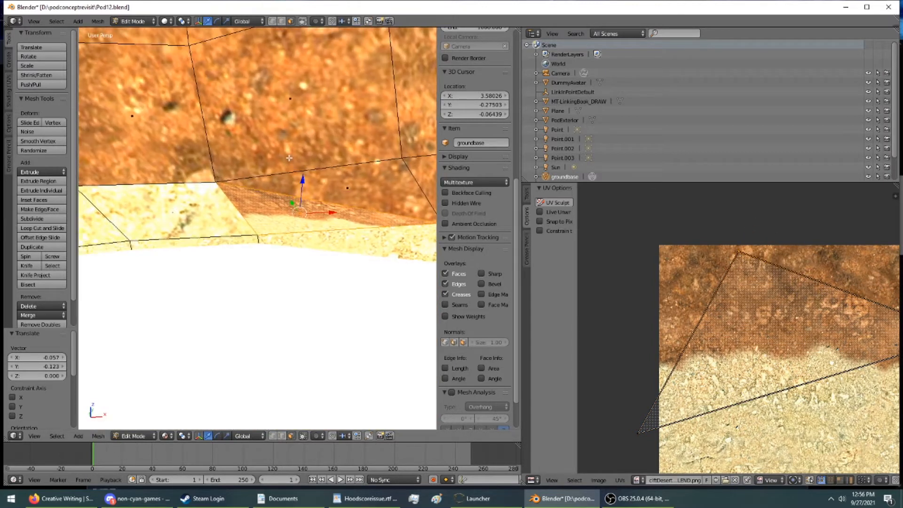
middle_click_drag(650, 326, 884, 316)
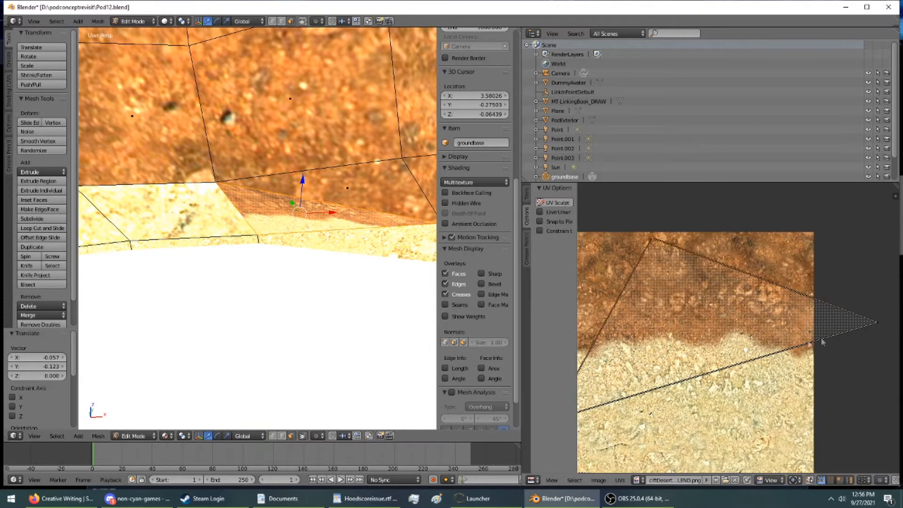
right_click(879, 322)
key("g")
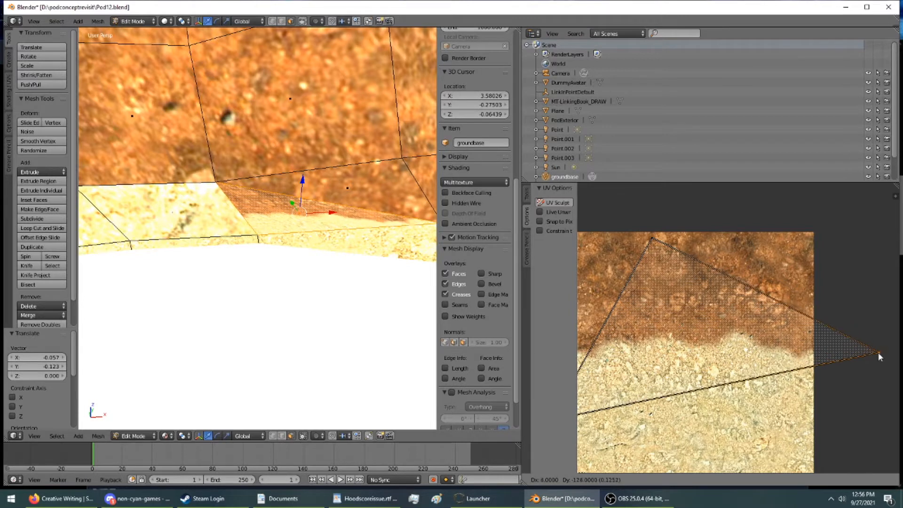
left_click(876, 339)
middle_click_drag(420, 314, 324, 283, "shift")
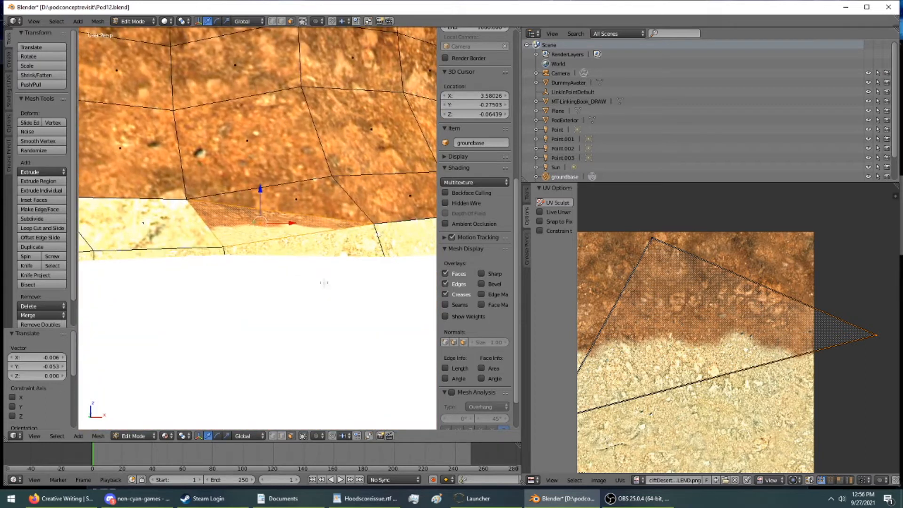
scroll(311, 252, "up", 5)
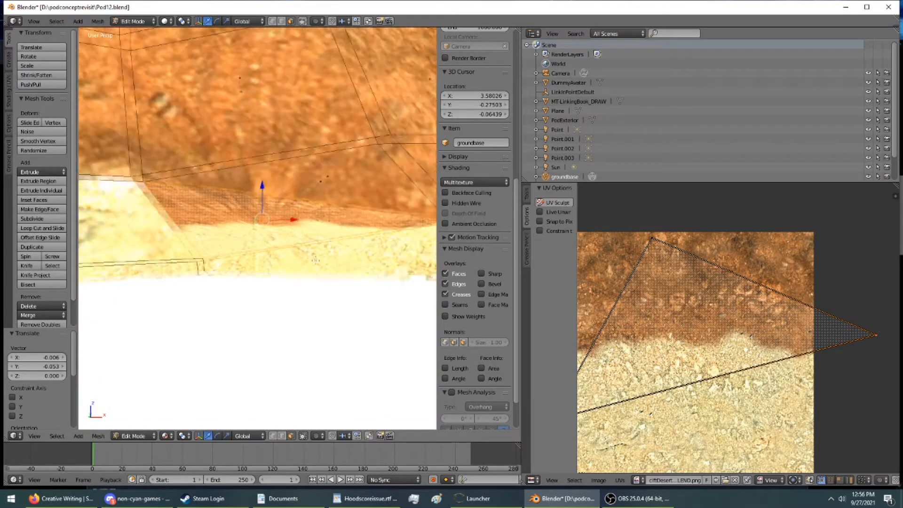
mouse_move(305, 211)
middle_mouse_down("shift")
mouse_move(302, 238)
mouse_move(305, 206)
middle_mouse_up("shift")
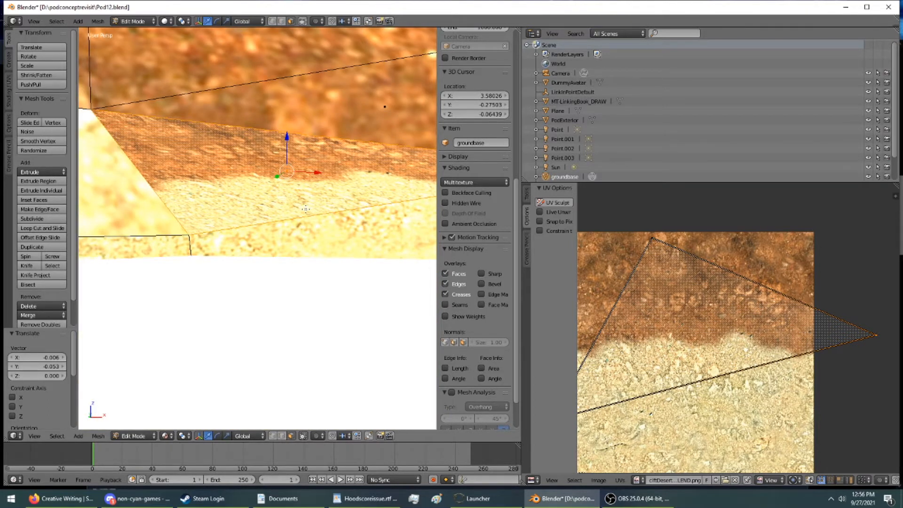
middle_click_drag(303, 220, 333, 222)
scroll(309, 231, "down", 5)
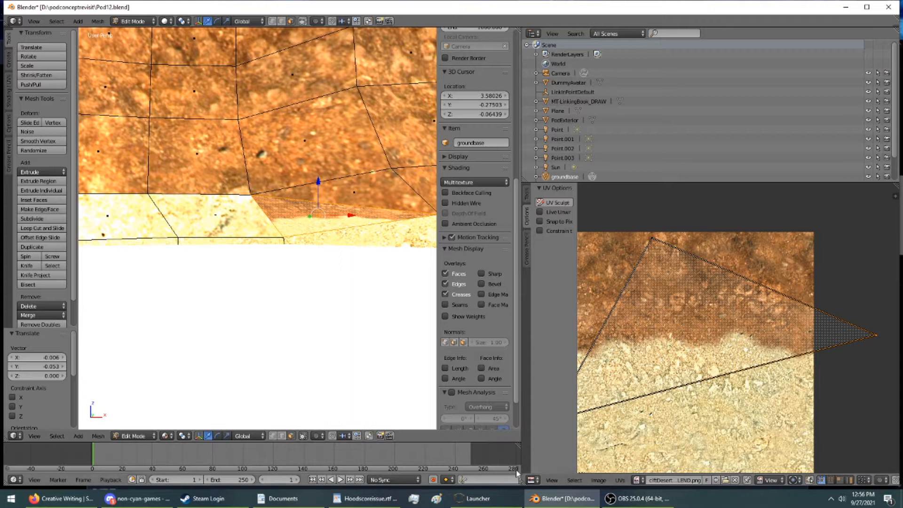
Select the run of ground faces along the shoreline next to the triangle and assign the SANDBLEND material to them
left_click(532, 480)
left_click(559, 342)
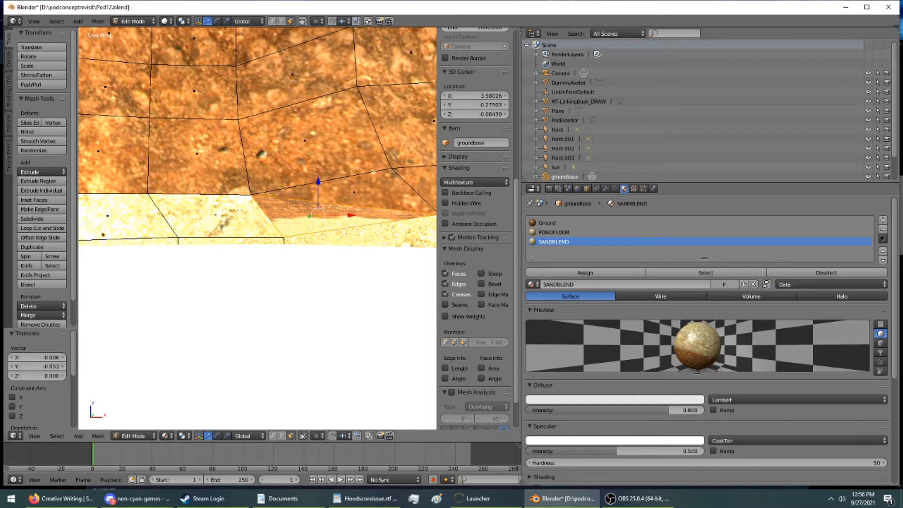
right_click(238, 210, "ctrl")
right_click(145, 215, "ctrl")
middle_click_drag(146, 214, 256, 219, "shift")
right_click(257, 221, "ctrl")
right_click(197, 229, "ctrl")
middle_click_drag(197, 229, 188, 267, "shift")
scroll(187, 231, "down", 3)
left_click(575, 273)
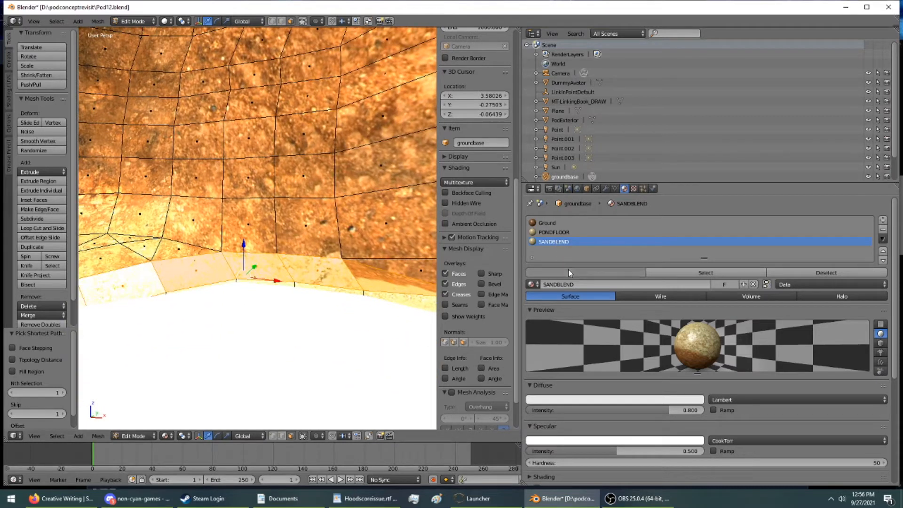
Reset the selected shoreline faces' UVs and show them over cliftDesertFloor-SANDBLEND.png in the UV/Image Editor
key("u")
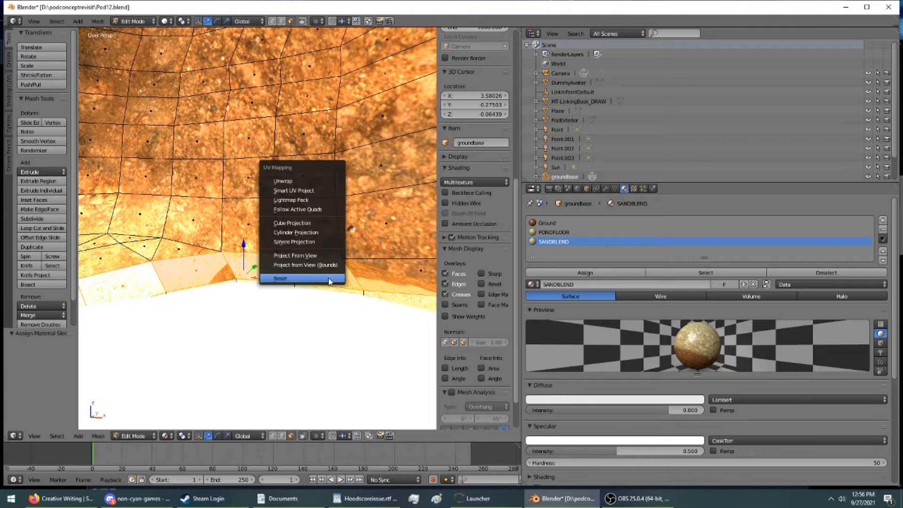
left_click(329, 278)
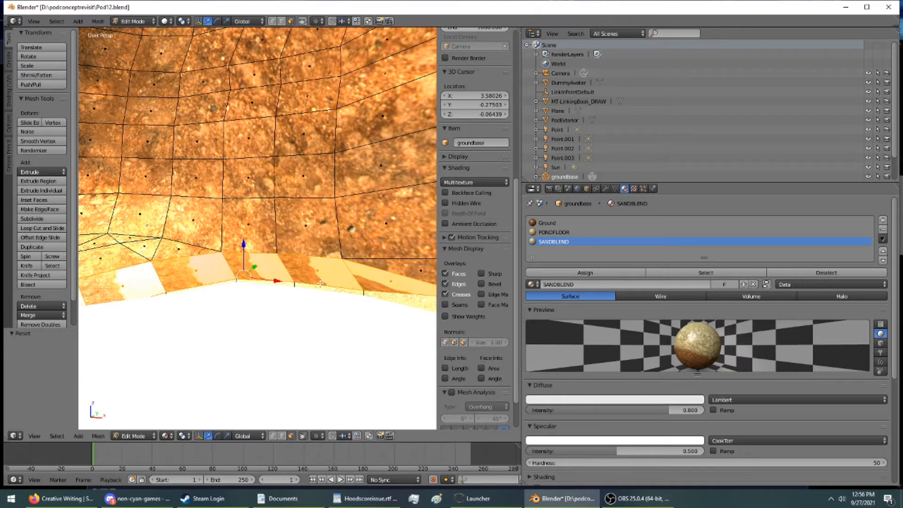
left_click(534, 189)
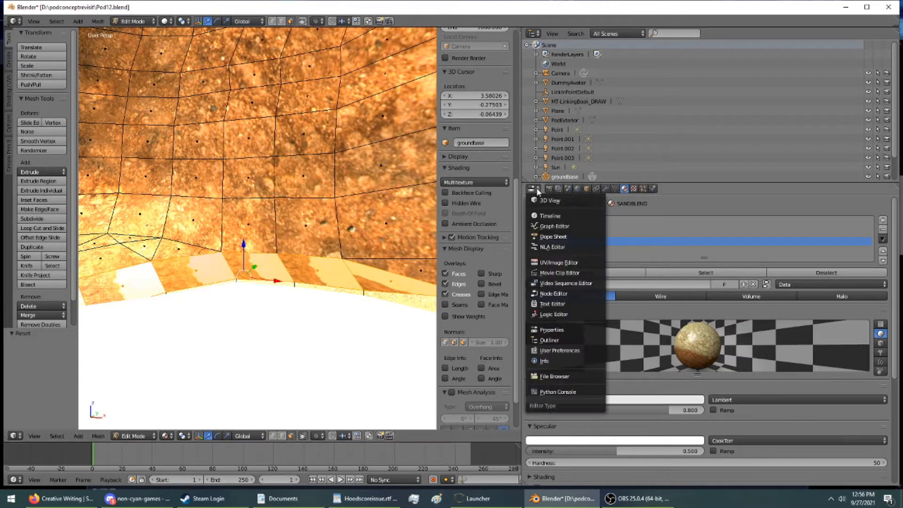
left_click(558, 262)
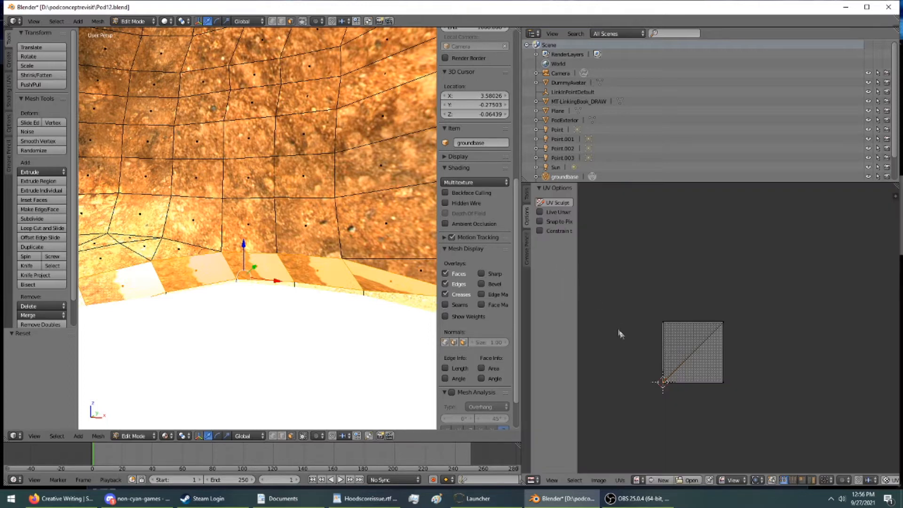
left_click(638, 480)
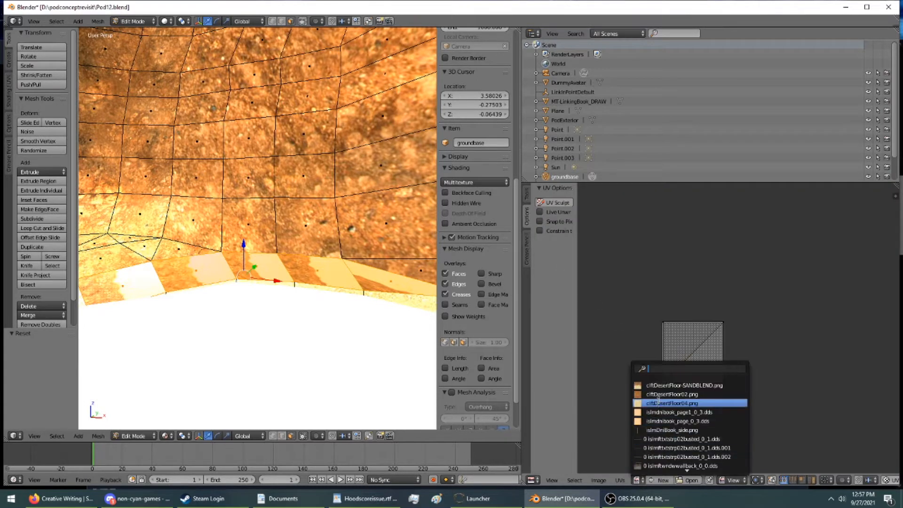
left_click(662, 385)
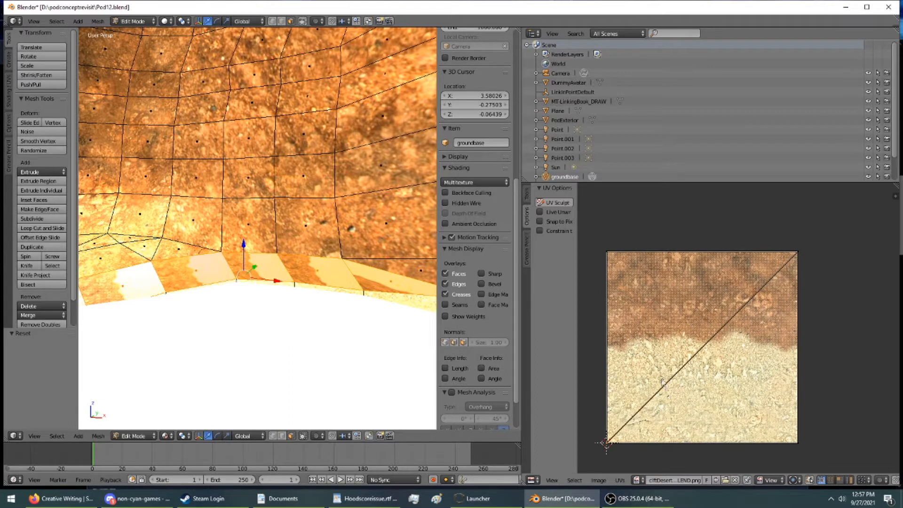
Rotate all the selected faces' UVs about -91.7° and then 1.92° so the brown-to-sand transition follows the shoreline
middle_click_drag(662, 379, 682, 347)
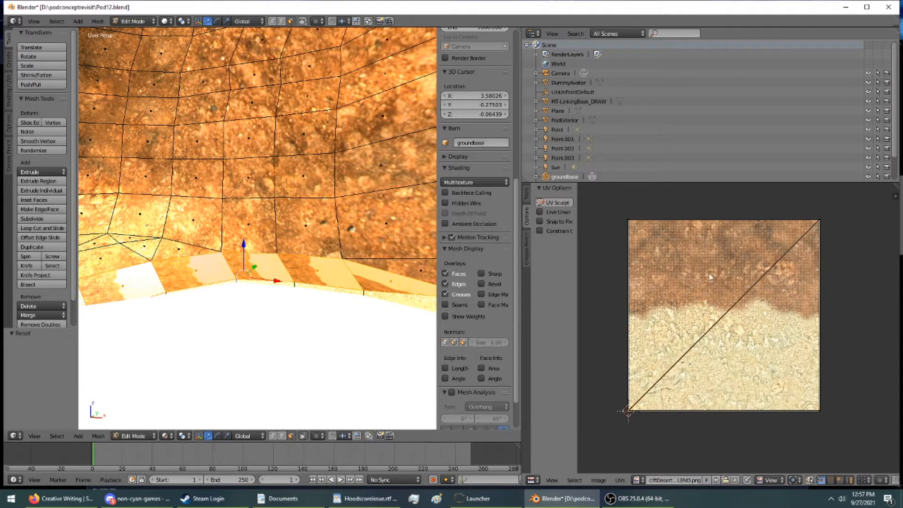
key("a")
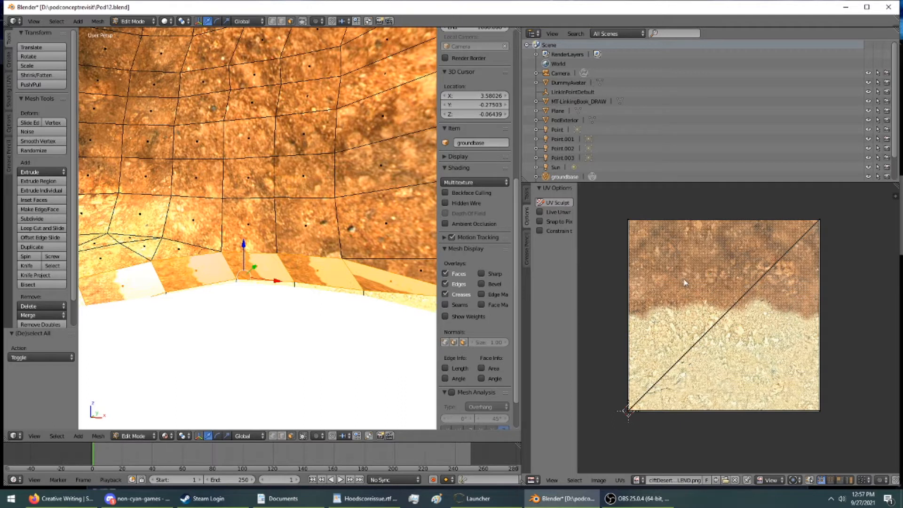
key("a")
key("r")
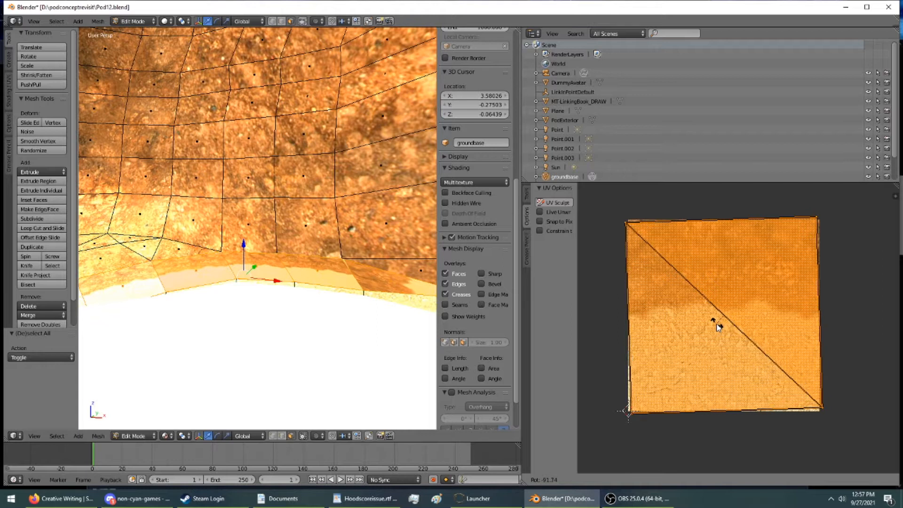
left_click(719, 327)
scroll(257, 296, "up", 4)
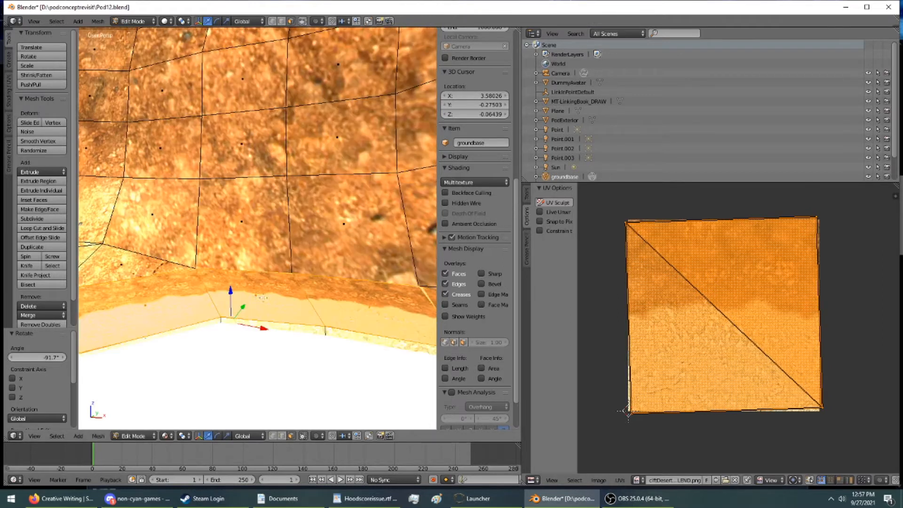
scroll(262, 298, "up", 4)
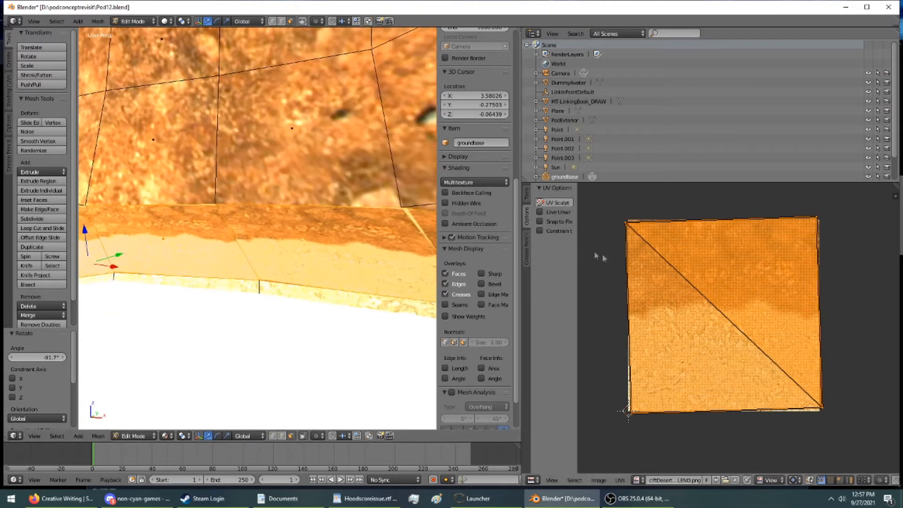
key("r")
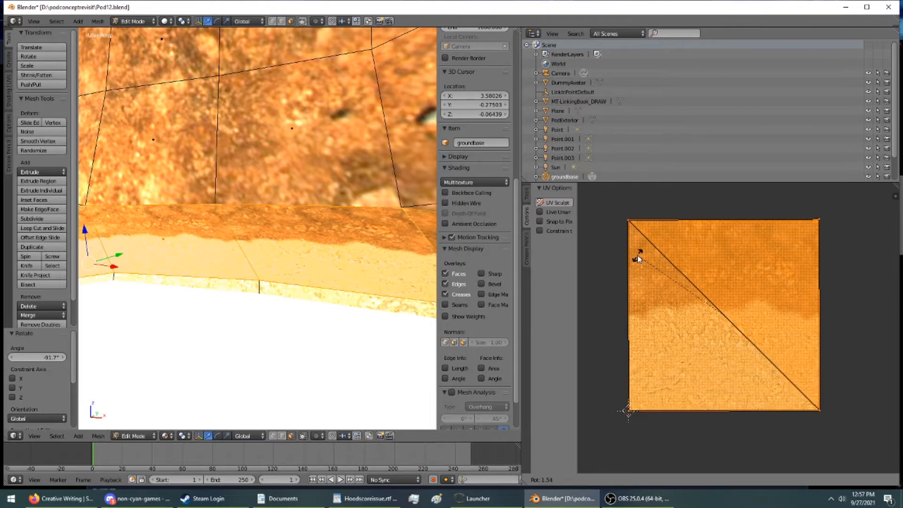
left_click(640, 259)
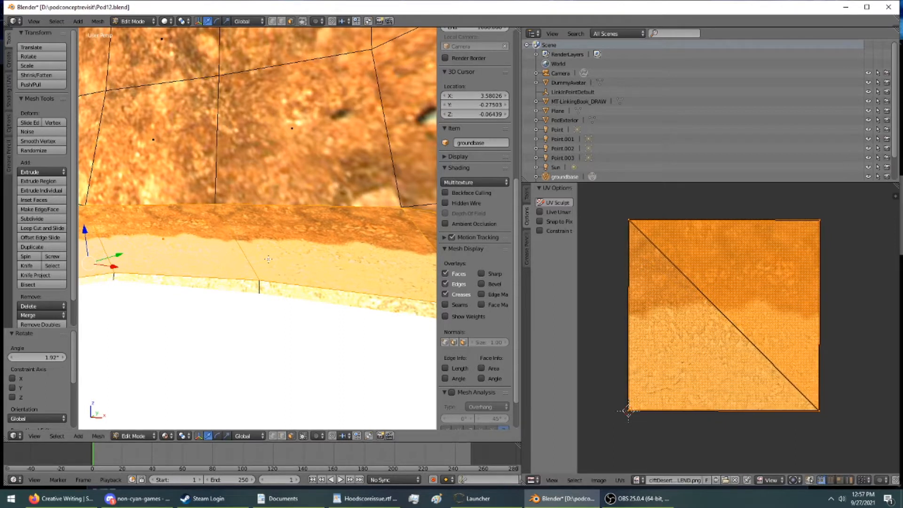
Select only the triangular face at the end of the blended strip and rotate its UVs about -89.4°
middle_click_drag(268, 260, 141, 217, "shift")
middle_click_drag(370, 254, 226, 254, "shift")
right_click(231, 236)
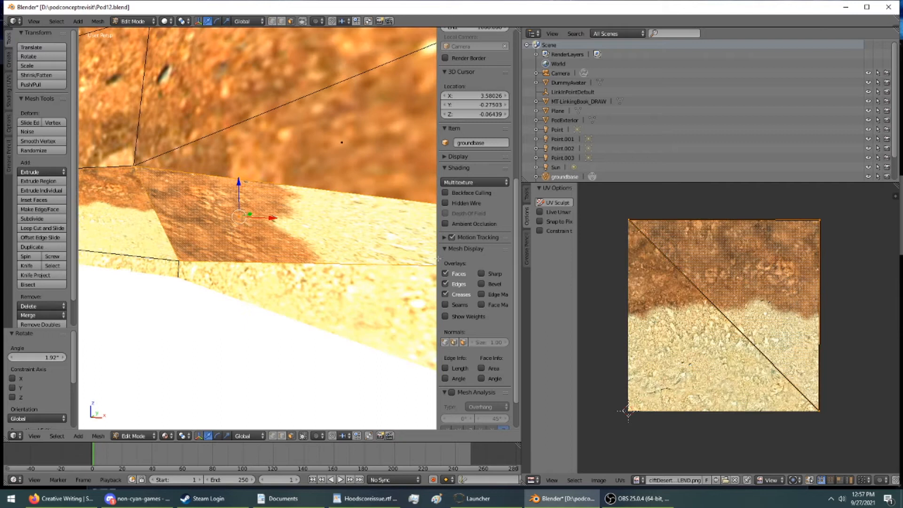
key("r")
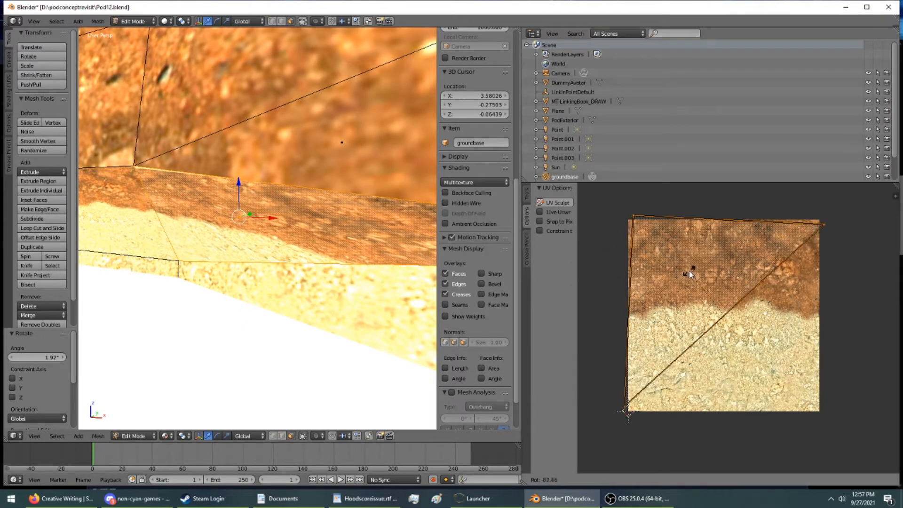
left_click(685, 270)
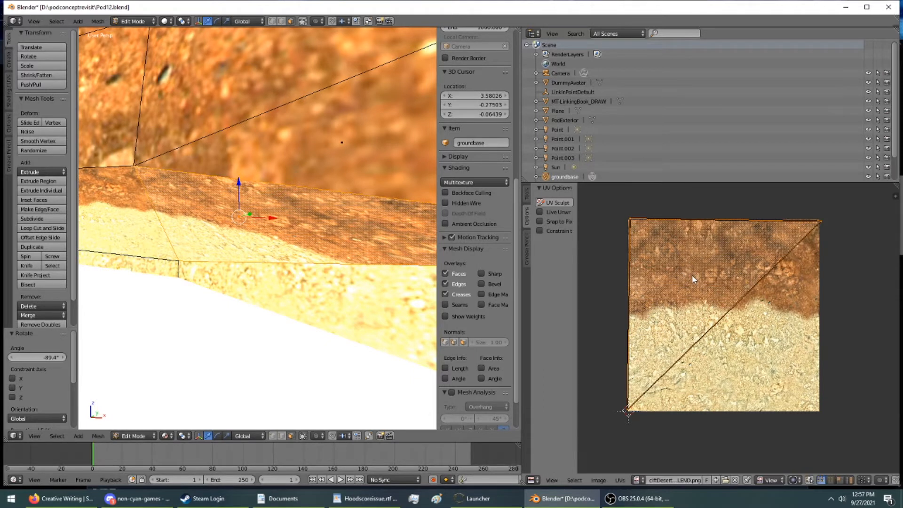
Select the triangle and the ground triangle adjoining it, and merge them into one face with Make Edge/Face
middle_click_drag(342, 142, 343, 283)
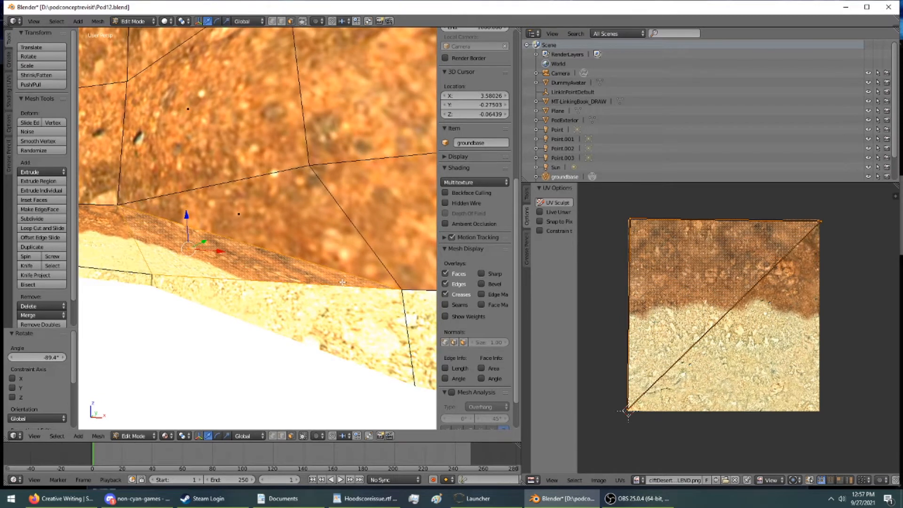
scroll(326, 285, "down", 3)
middle_click_drag(324, 285, 261, 272)
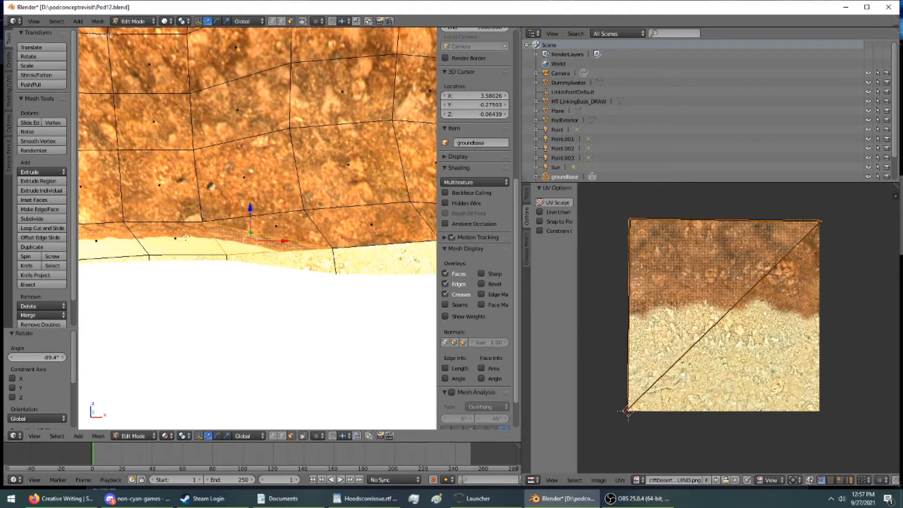
right_click(276, 226)
right_click(256, 239, "ctrl")
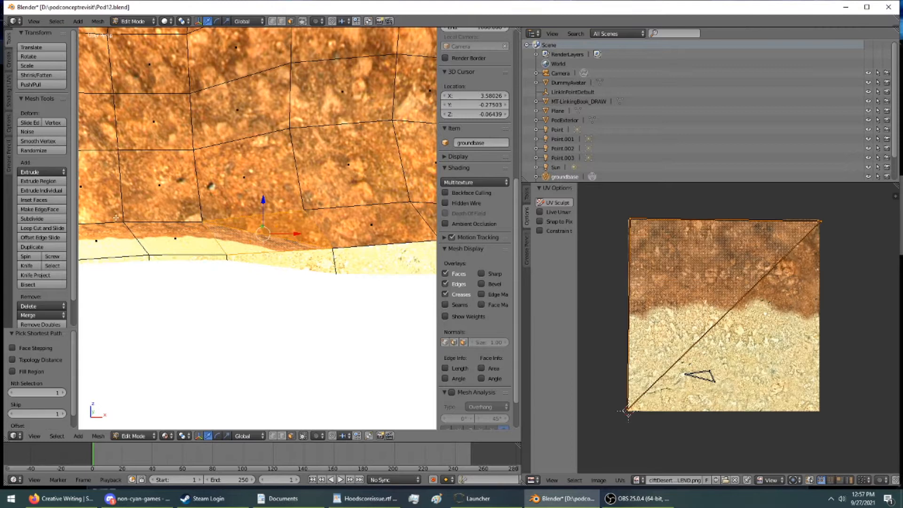
left_click(55, 211)
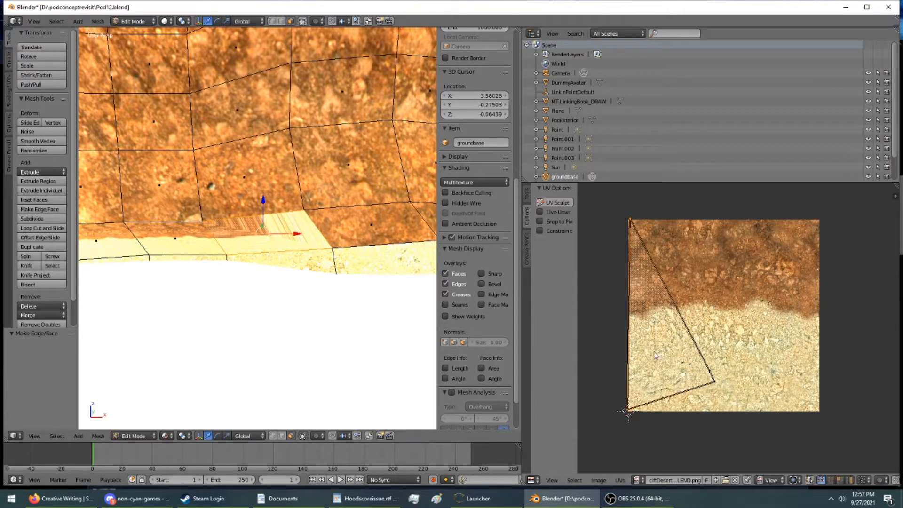
Assign the SANDBLEND material to the merged face, reset its UVs, and return to the UV/Image Editor
left_click(534, 480)
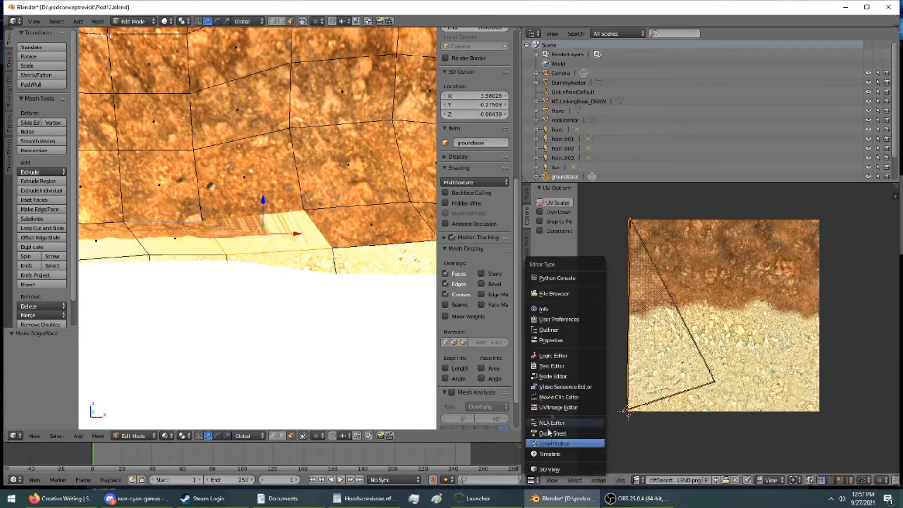
left_click(556, 347)
left_click(560, 241)
left_click(578, 273)
key("u")
left_click(208, 227)
left_click(539, 189)
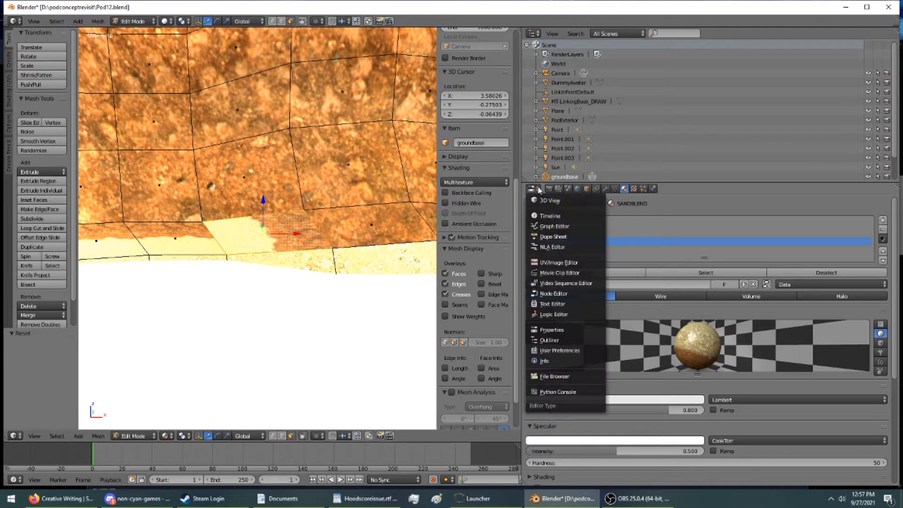
left_click(560, 262)
Rotate the merged face's UVs about 88.9° and then 0.5° so its blend lines up with the neighbouring strip
key("r")
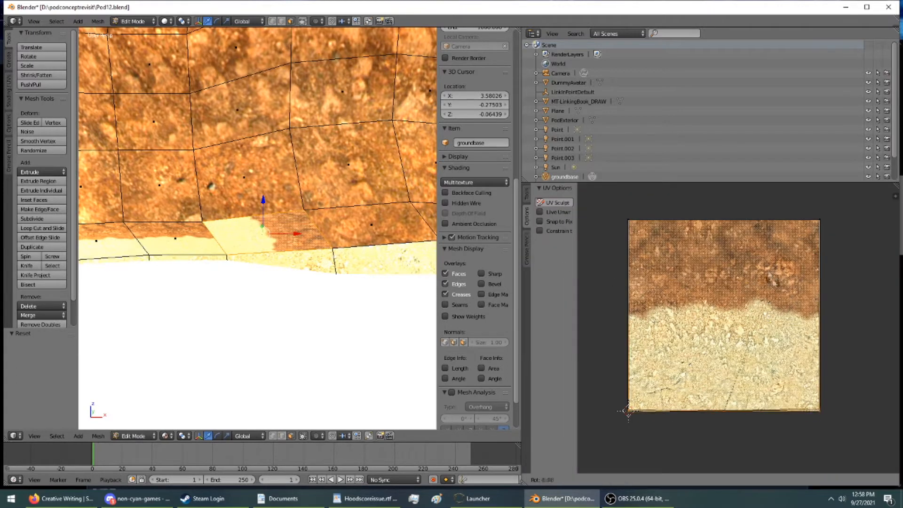
right_click(672, 441)
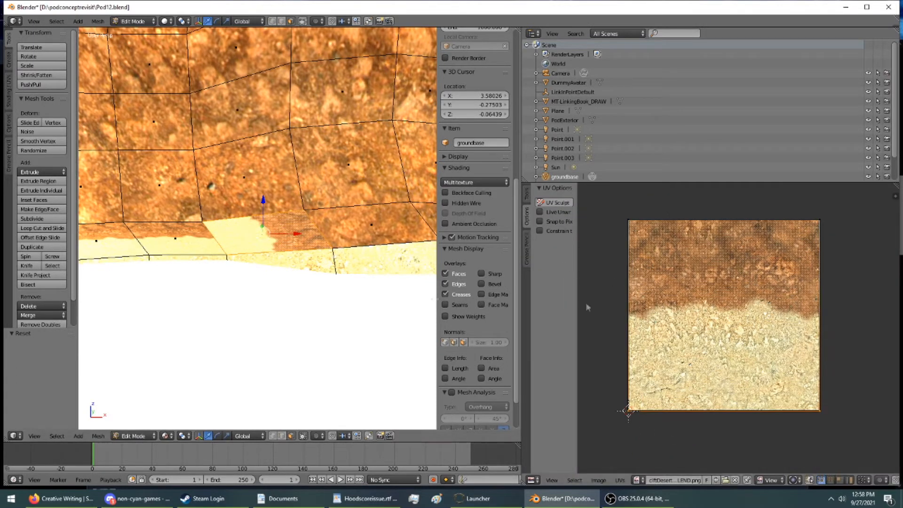
key("a")
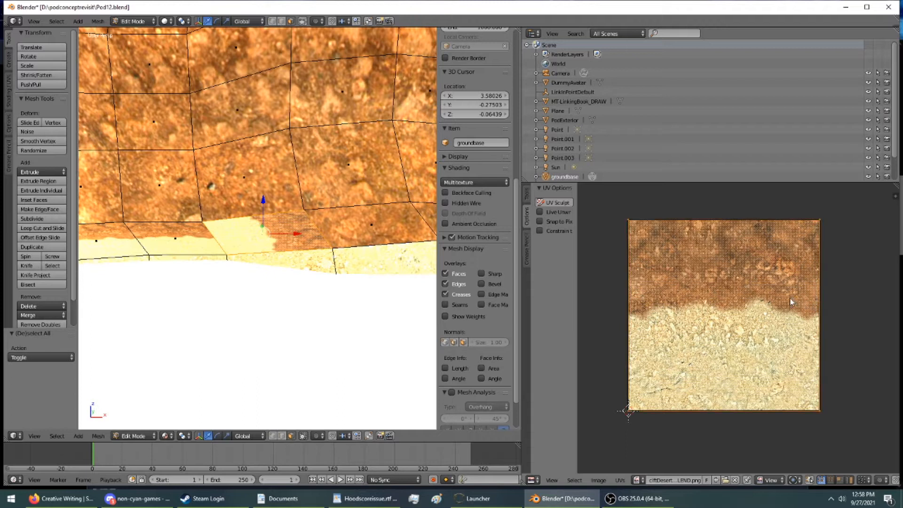
key("r")
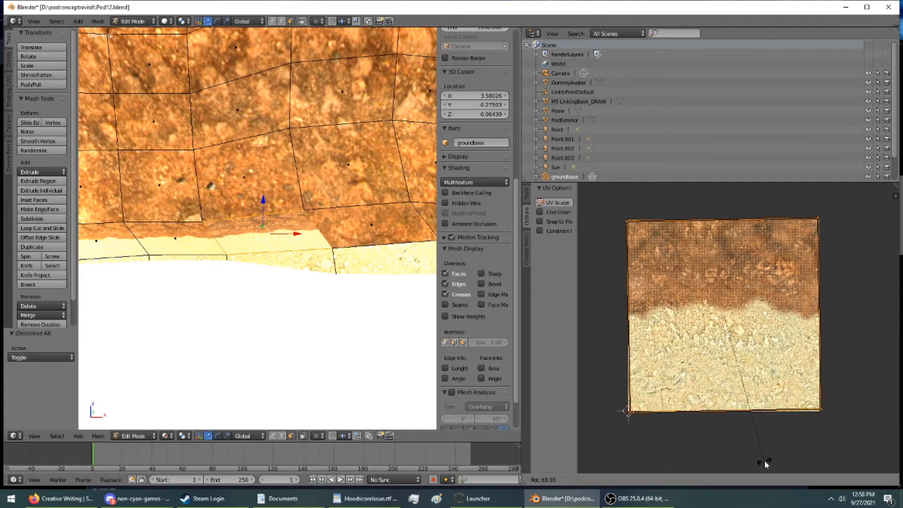
left_click(765, 463)
scroll(377, 292, "up", 4)
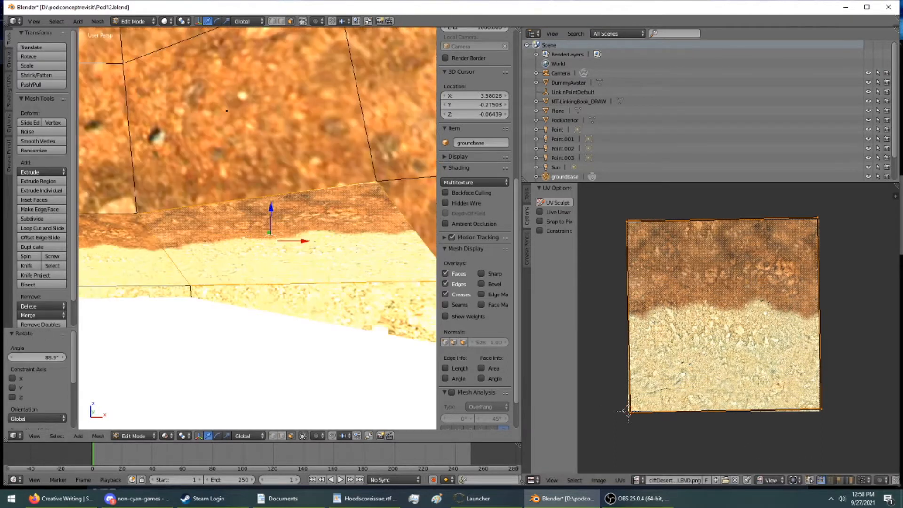
key("r")
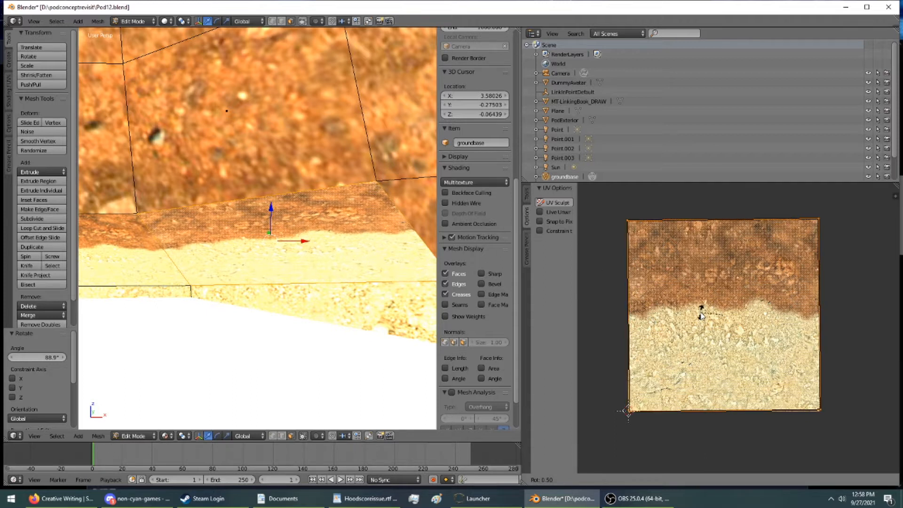
left_click(701, 311)
Select the row of ground faces along the cave wall's waterline, continuing from the end of the blended strip
middle_click_drag(379, 271, 213, 254, "shift")
middle_click_drag(399, 253, 354, 274, "shift")
right_click(331, 238)
scroll(331, 238, "down", 7)
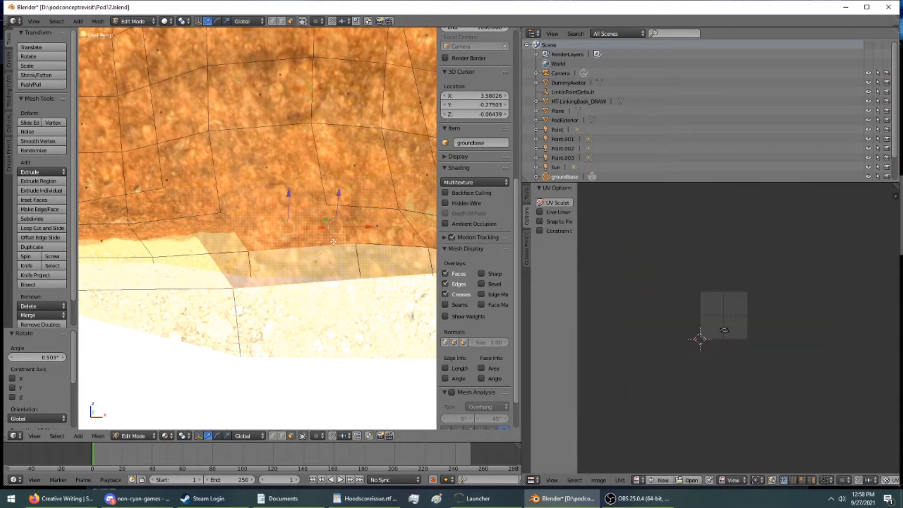
middle_click_drag(399, 247, 266, 254, "shift")
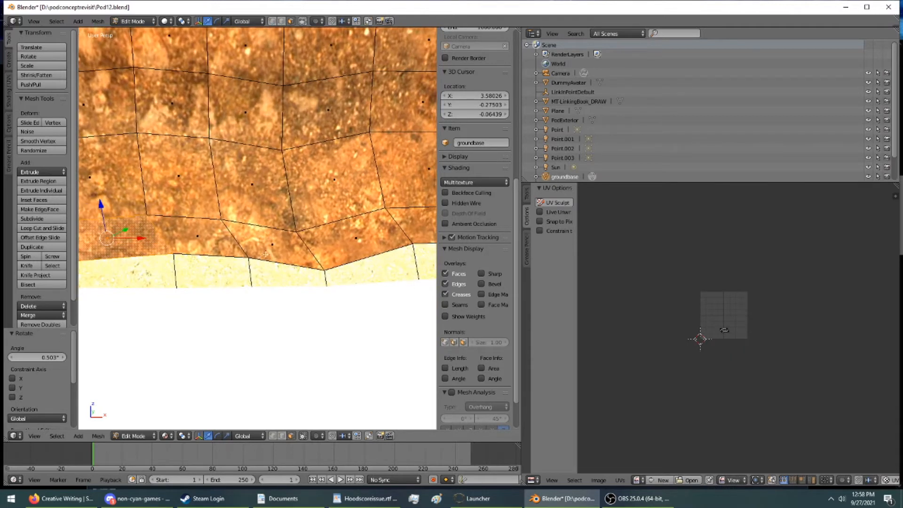
right_click(300, 252, "ctrl")
right_click(364, 245, "ctrl")
right_click(422, 224, "ctrl")
scroll(346, 233, "down", 3)
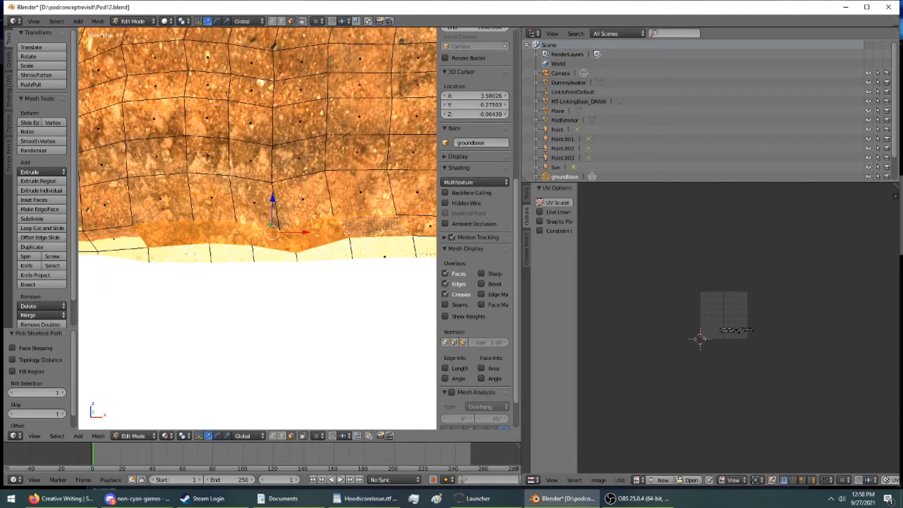
middle_click_drag(347, 233, 324, 244, "shift")
right_click(395, 252, "ctrl")
right_click(425, 251, "ctrl")
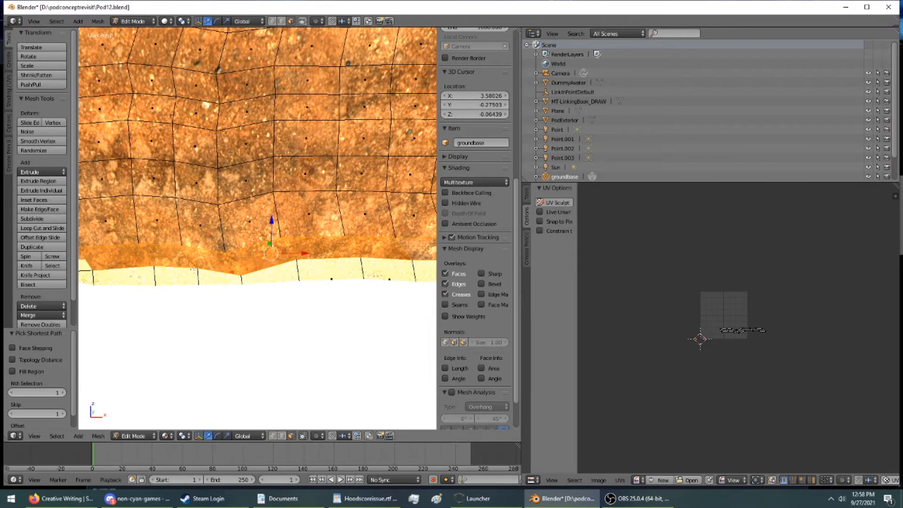
scroll(194, 270, "down", 3)
middle_click_drag(193, 270, 130, 269, "shift")
scroll(366, 255, "up", 3)
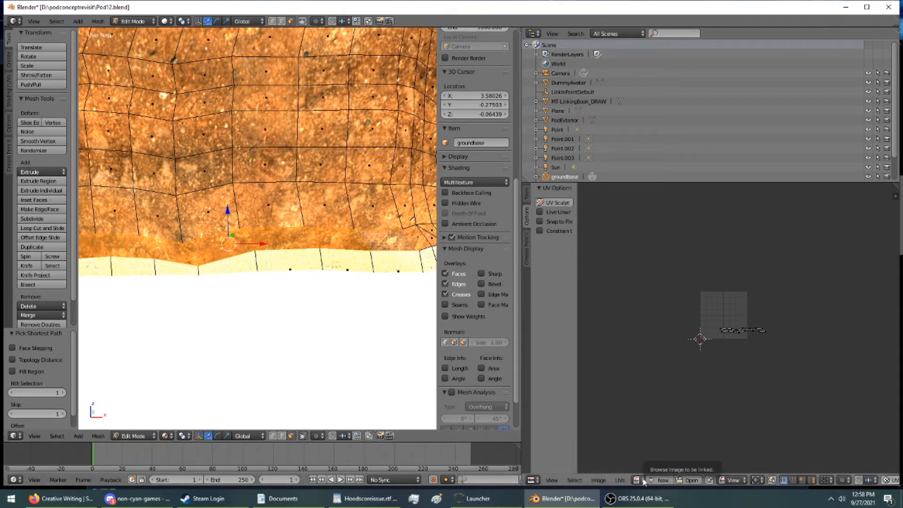
Assign the SANDBLEND material to the selected row of wall-base faces and reset their UVs
left_click(533, 480)
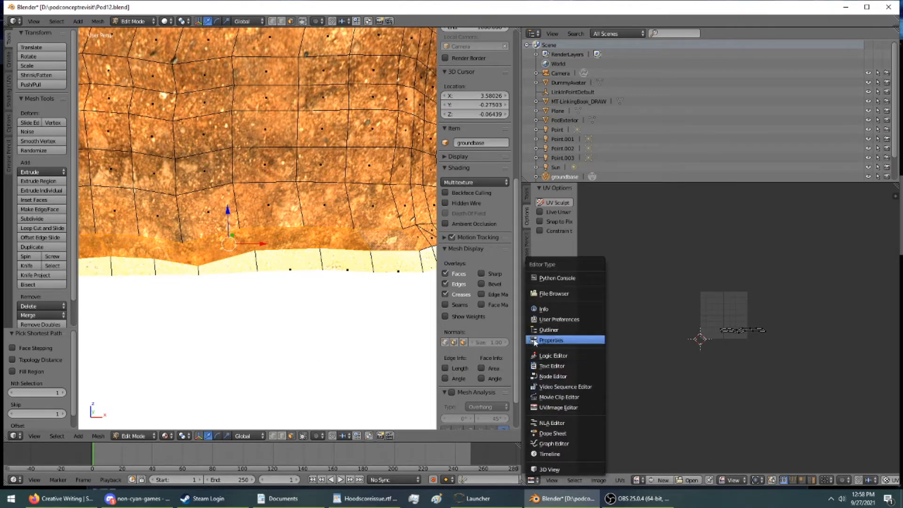
left_click(574, 339)
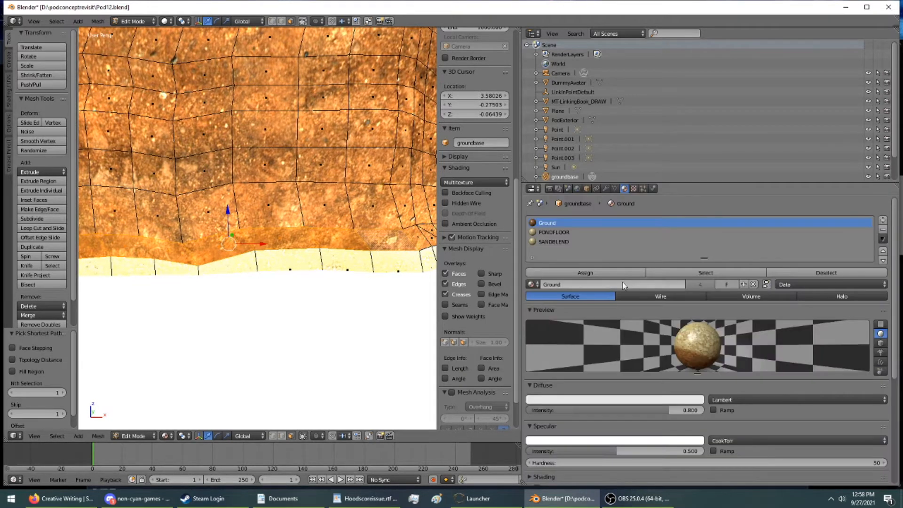
left_click(574, 242)
left_click(583, 272)
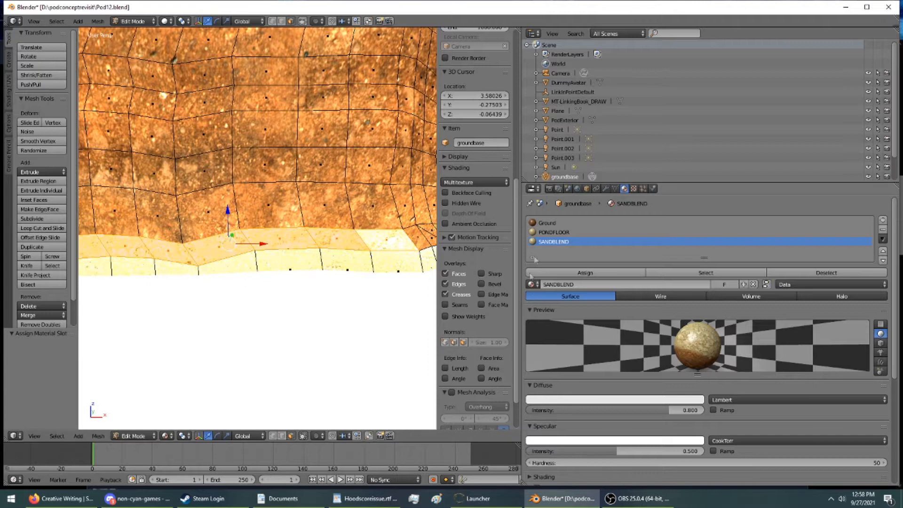
key("u")
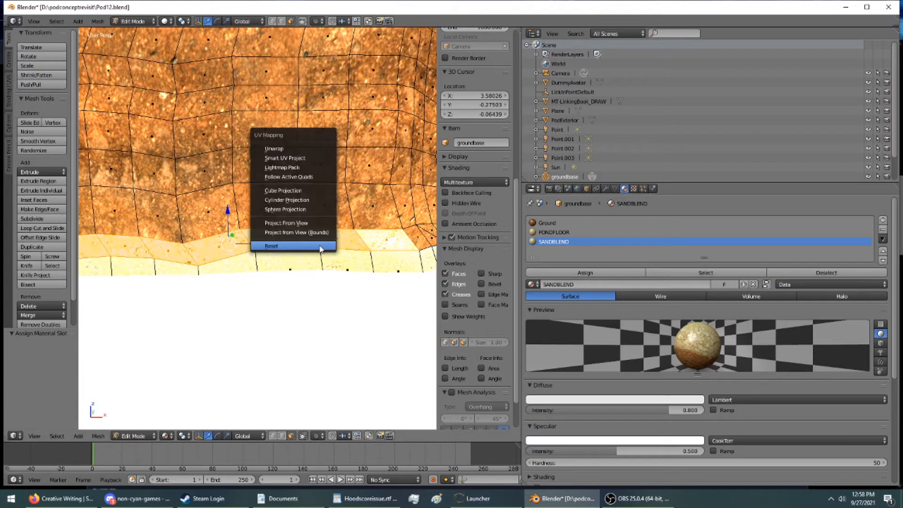
left_click(317, 235)
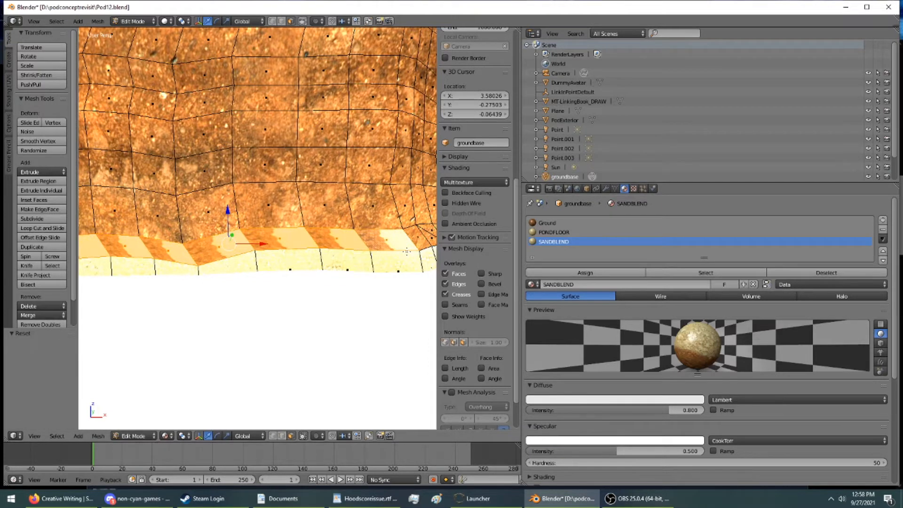
Select the remaining row of ground faces along the shoreline, from the blended strip's end round to the stretch in front of the pod
middle_click_drag(392, 255, 245, 271)
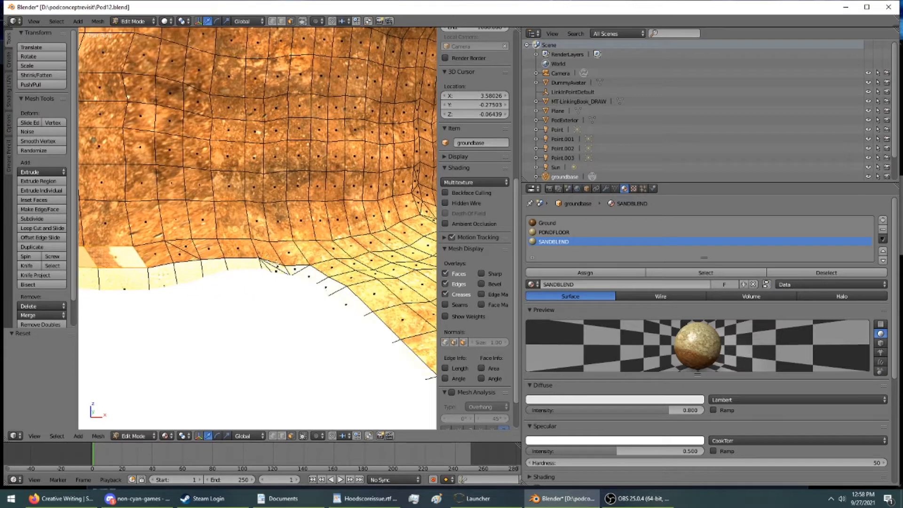
right_click(159, 253)
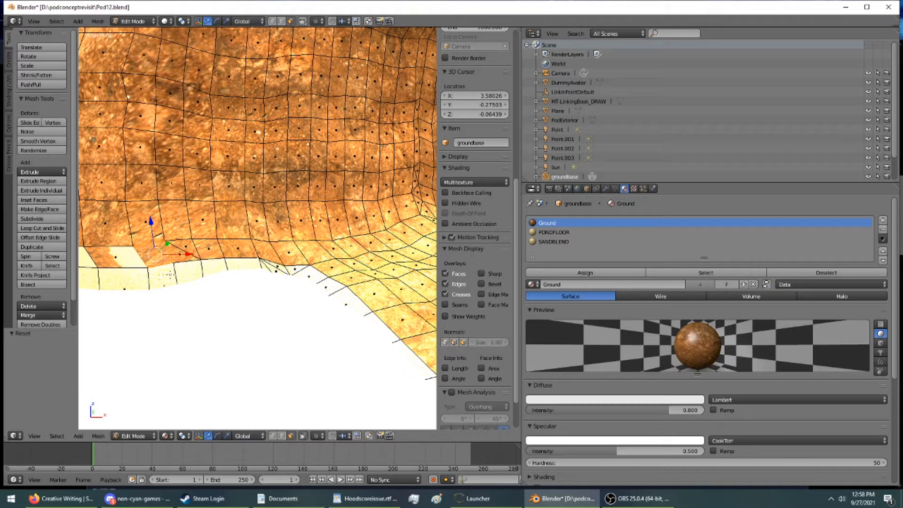
middle_click_drag(169, 274, 80, 272)
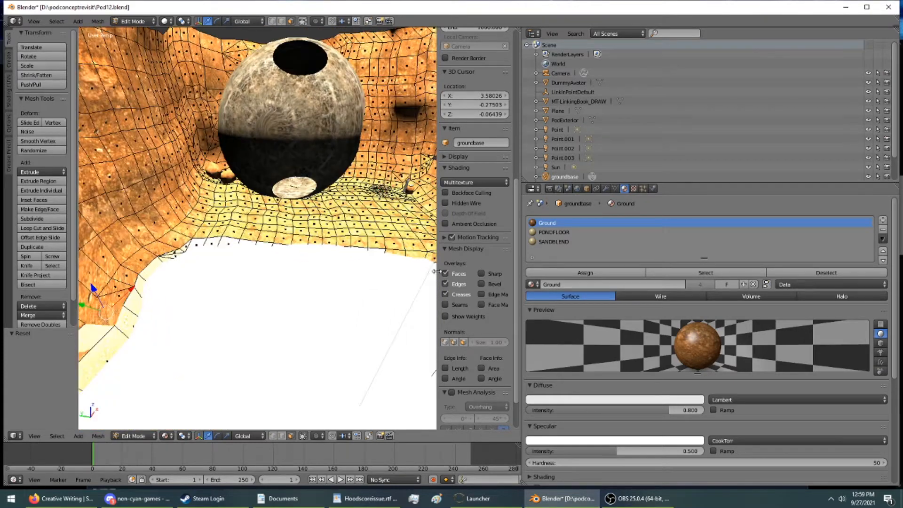
scroll(437, 271, "up", 1)
scroll(388, 263, "up", 3)
middle_click_drag(314, 272, 355, 258)
middle_click_drag(330, 259, 321, 261)
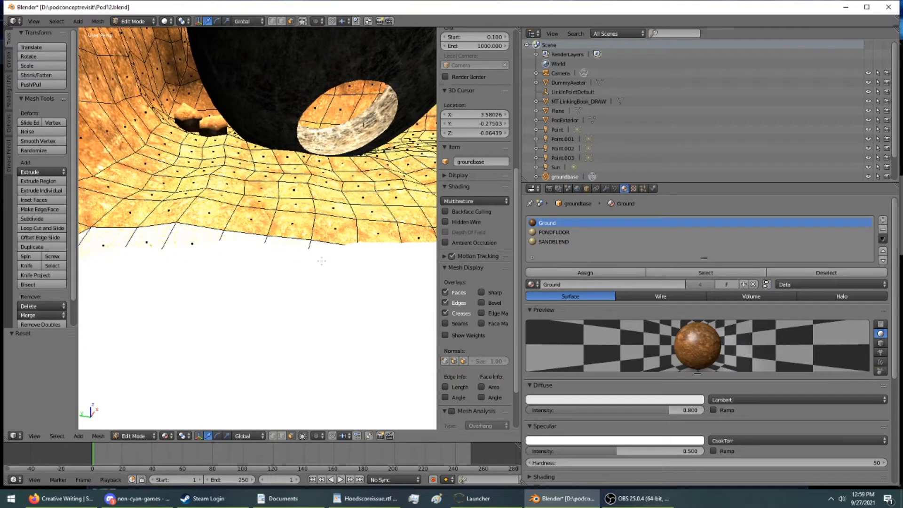
middle_click_drag(287, 251, 142, 270)
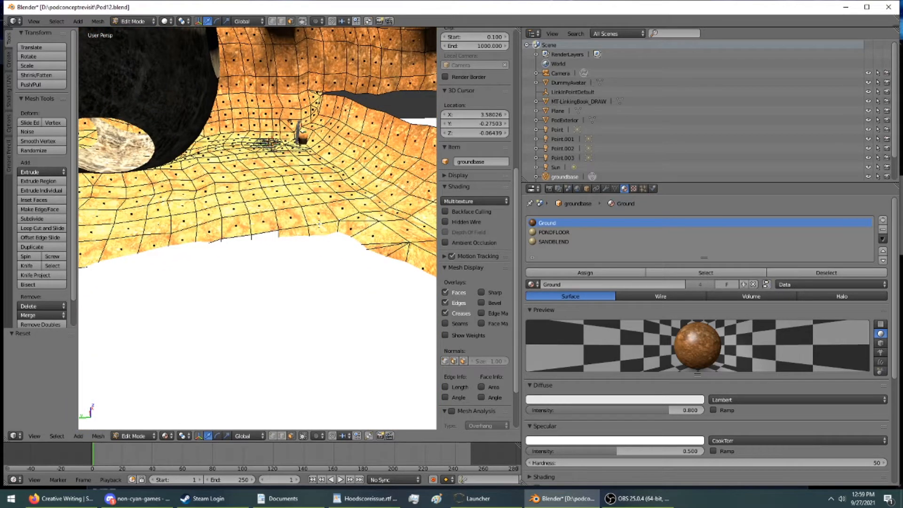
middle_click_drag(141, 270, 132, 272)
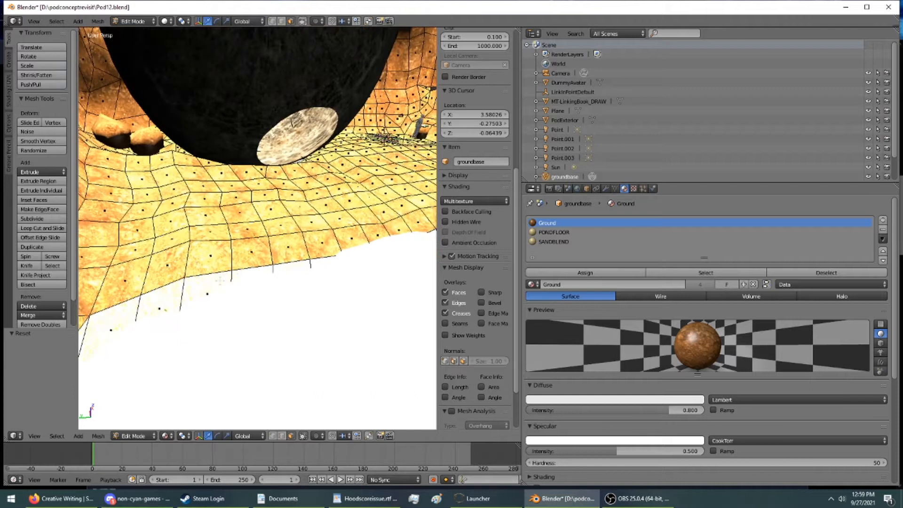
right_click(114, 281, "ctrl")
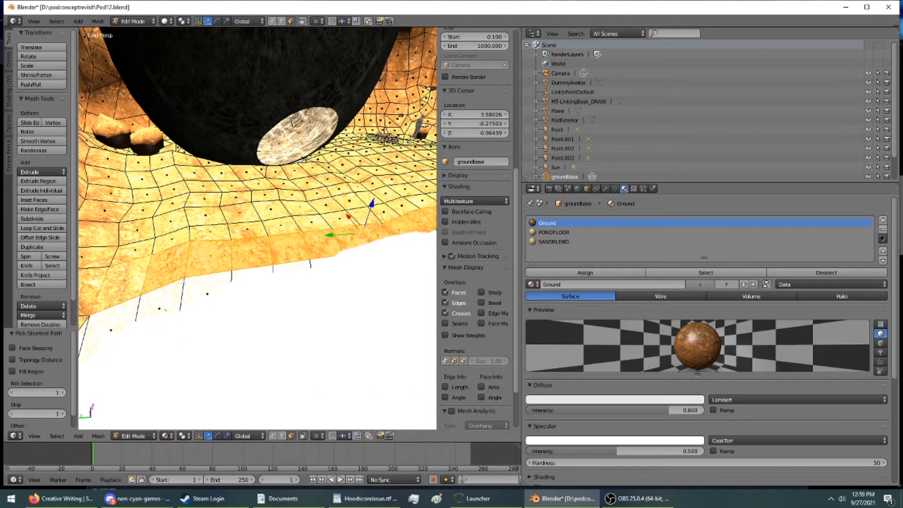
Assign the SANDBLEND material to the selected shoreline row in front of the pod and reset its UVs
middle_click_drag(202, 282, 179, 306)
left_click(554, 242)
left_click(562, 270)
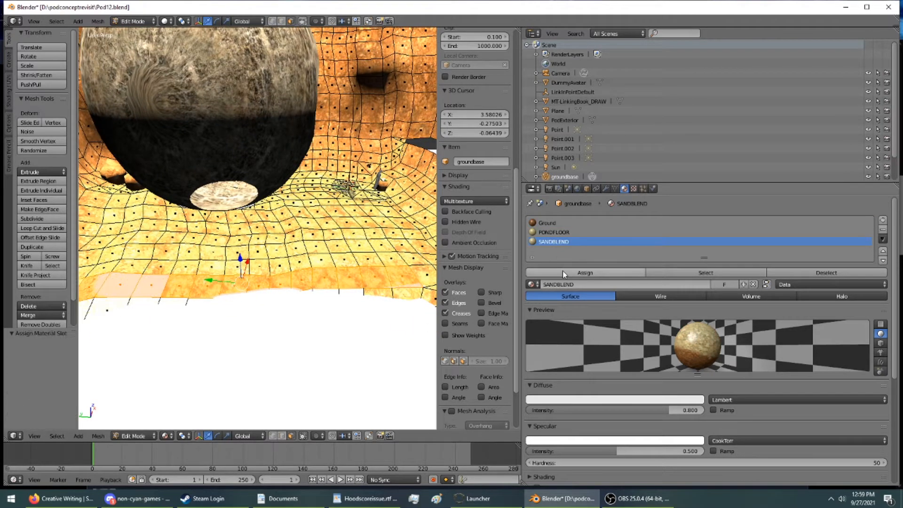
key("u")
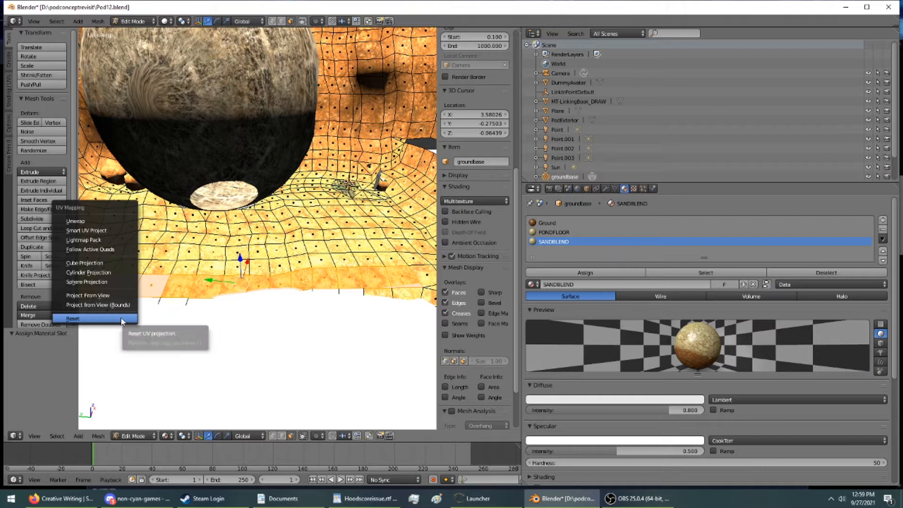
left_click(122, 318)
Bring up the UV/Image Editor with clftDesertFloor-SANDBLEND.png loaded and select all UVs of the shoreline row
left_click(533, 189)
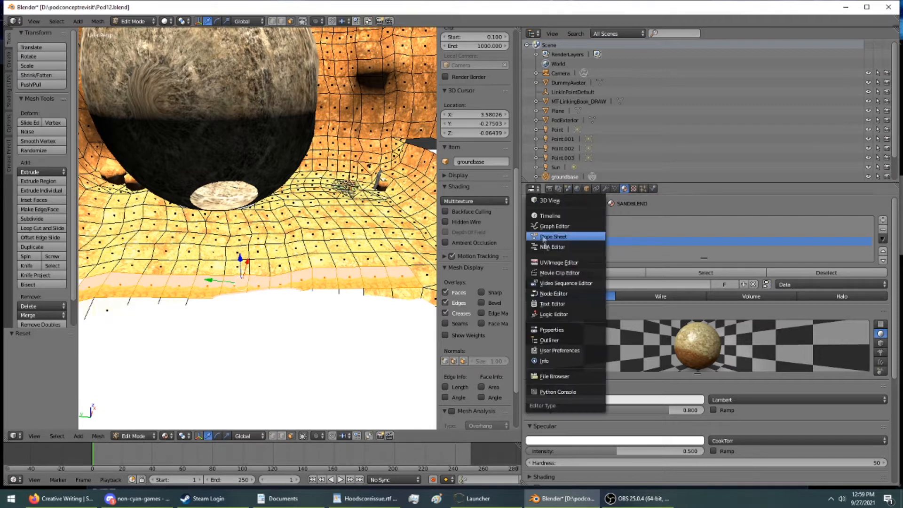
left_click(549, 263)
left_click(638, 479)
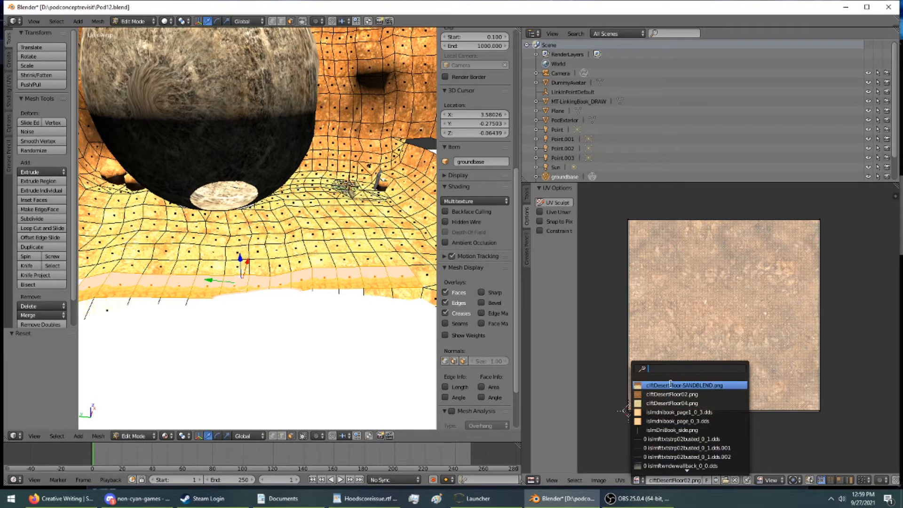
left_click(671, 385)
key("a")
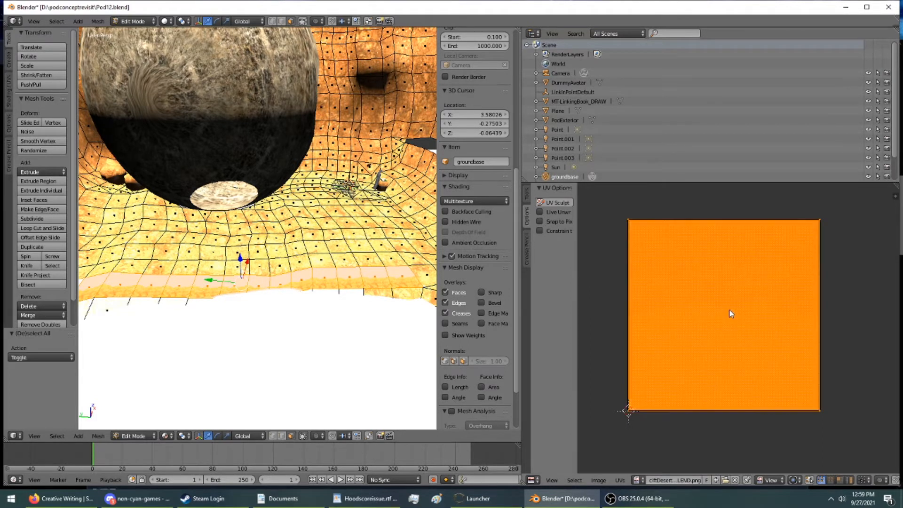
Rotate the shoreline row's UVs about 169° and a further 10.9° so the sand side of the blend faces the pond
key("r")
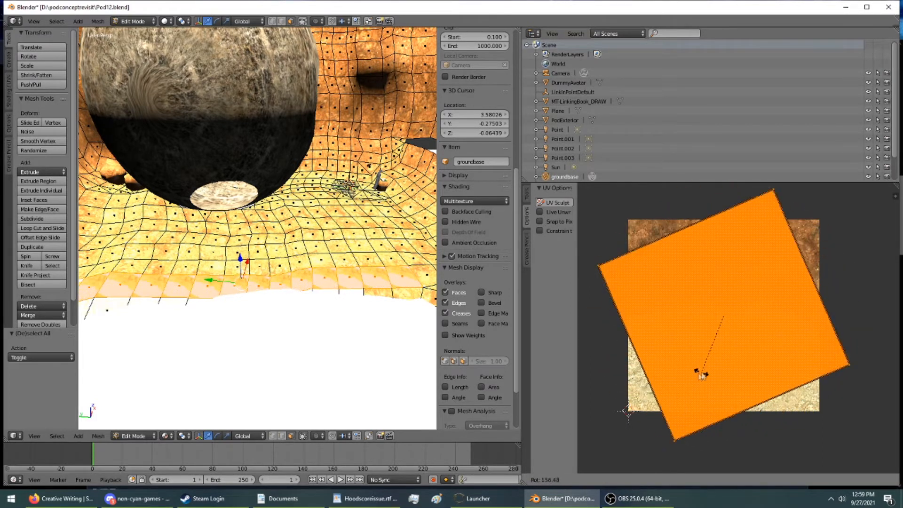
left_click(685, 380)
scroll(318, 298, "up", 5)
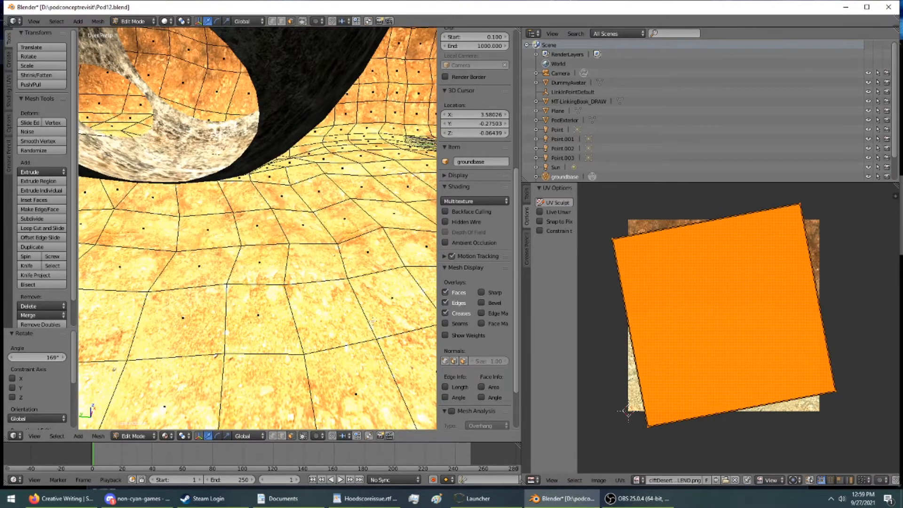
middle_click_drag(414, 283, 425, 84, "shift")
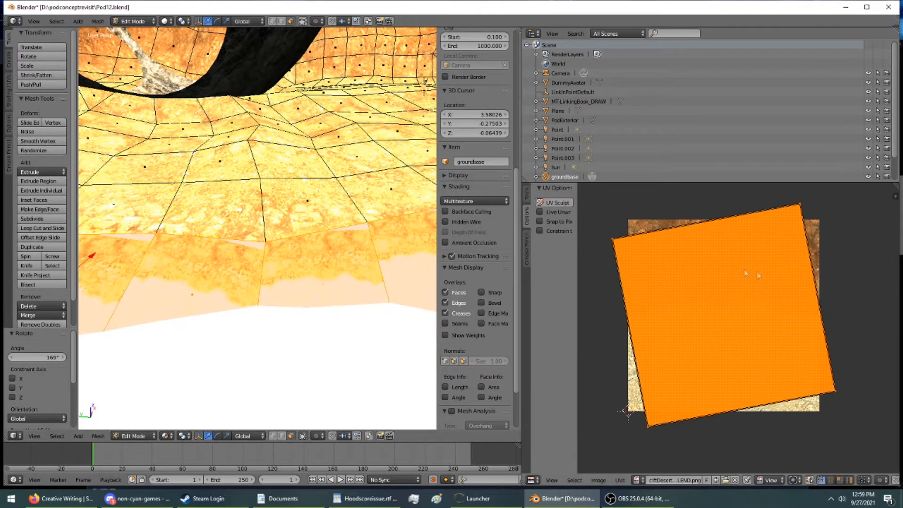
key("r")
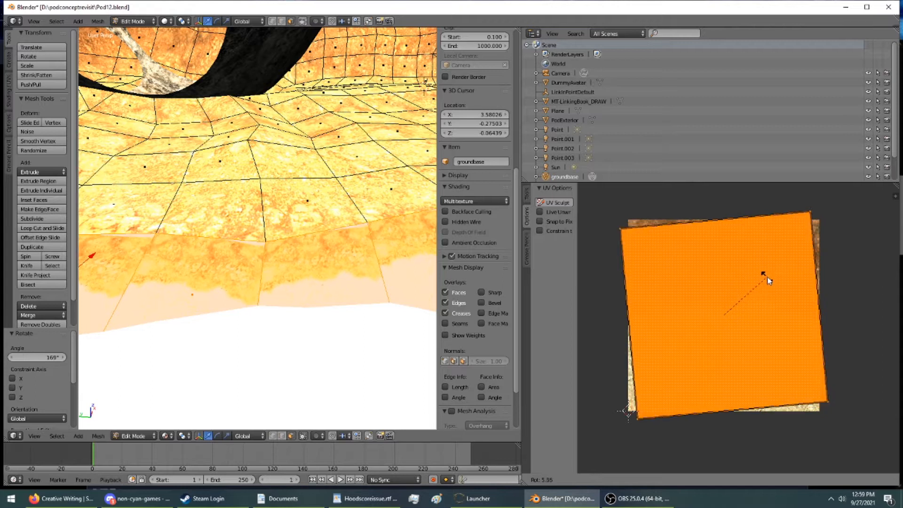
left_click(772, 282)
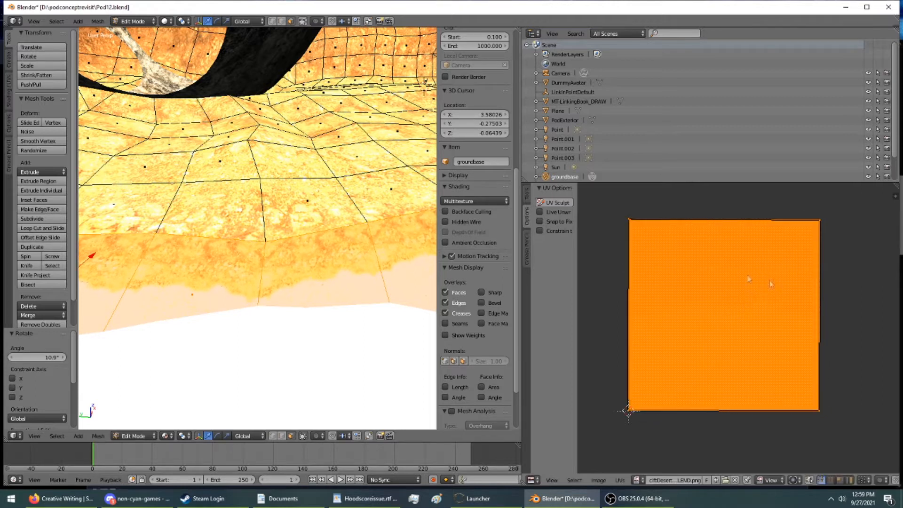
Inspect the blended shoreline and its far end in Object Mode, and return to Edit Mode
middle_click_drag(344, 262, 185, 264, "shift")
scroll(184, 264, "down", 5)
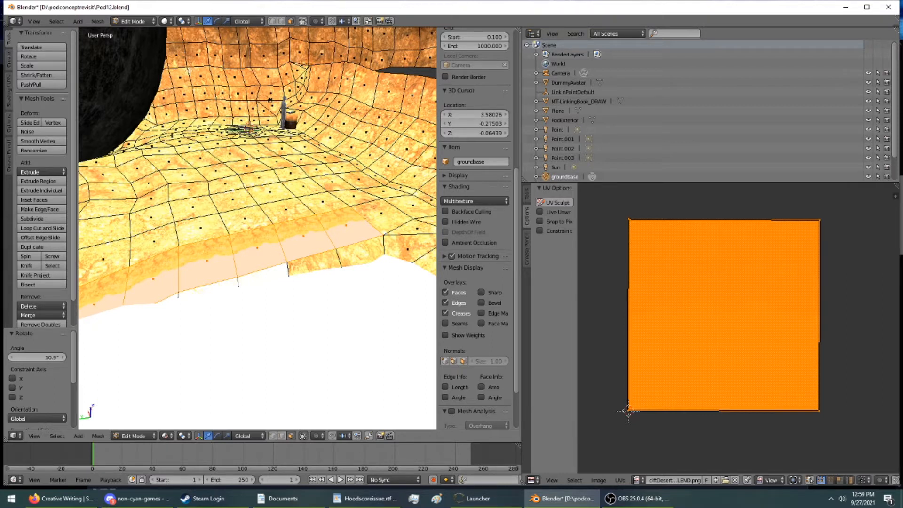
left_click(136, 21)
left_click(133, 30)
middle_click_drag(228, 255, 249, 254)
middle_click_drag(333, 221, 254, 263)
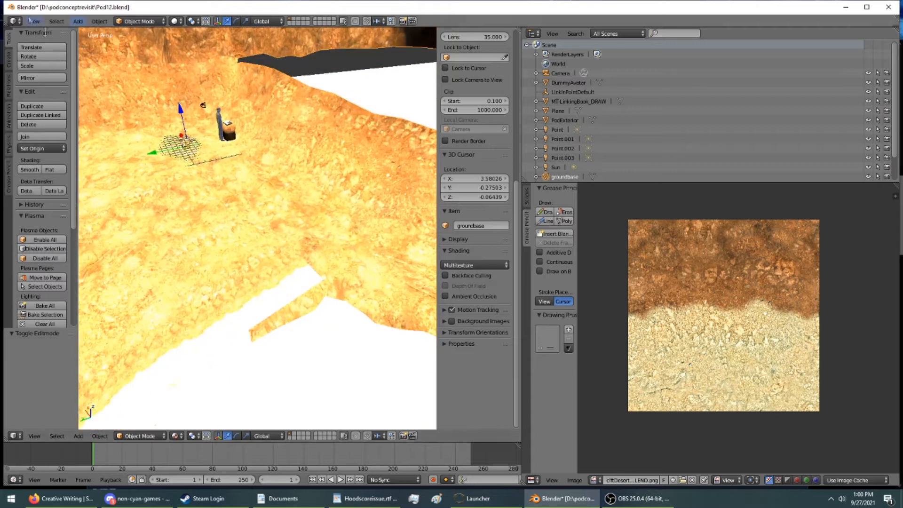
left_click(155, 23)
left_click(136, 44)
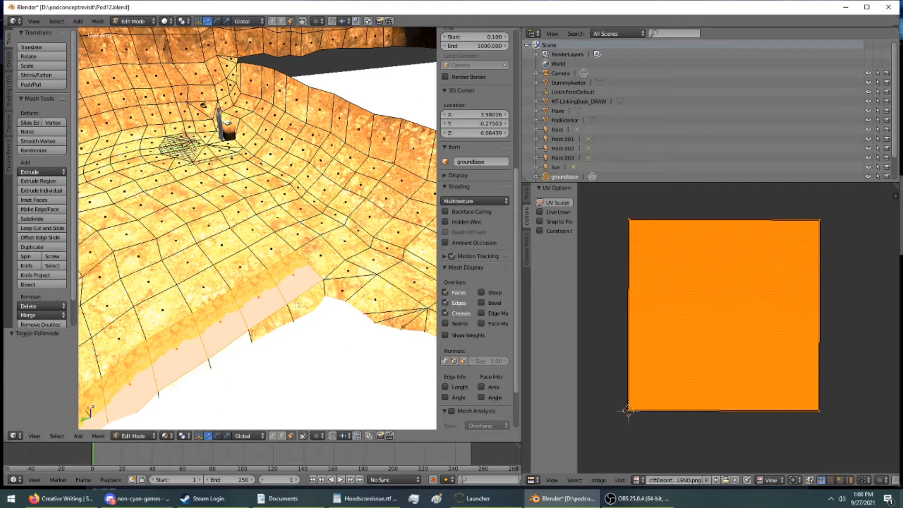
Select the leftover ground faces just below the far end of the blended strip and assign them the SANDBLEND material
right_click(288, 271)
left_click(536, 480)
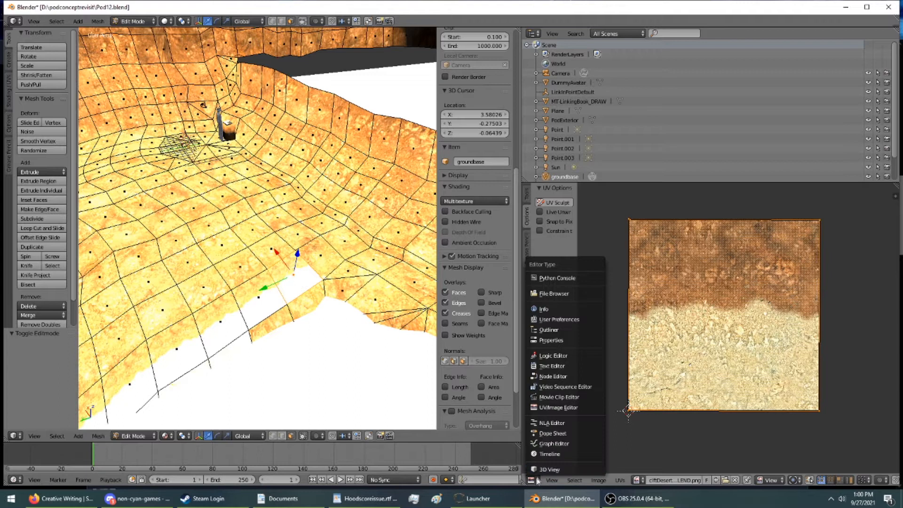
right_click(309, 302)
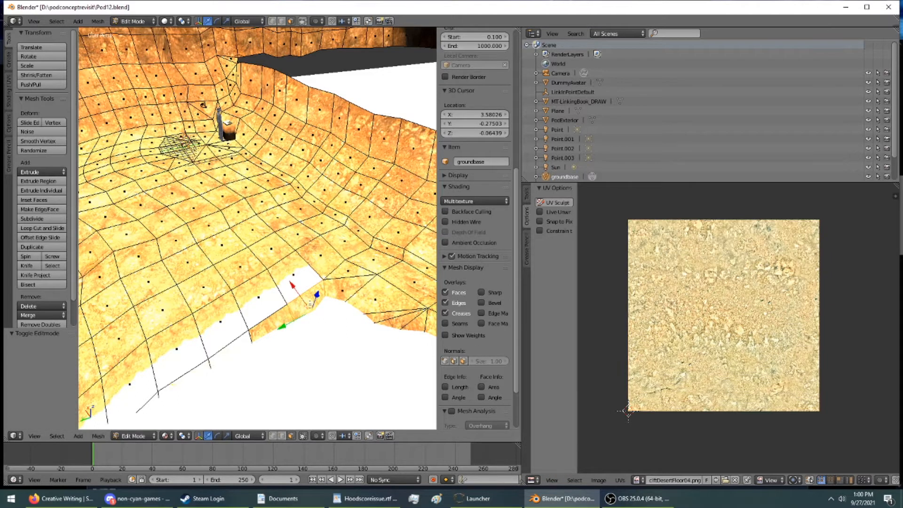
right_click(277, 322, "ctrl")
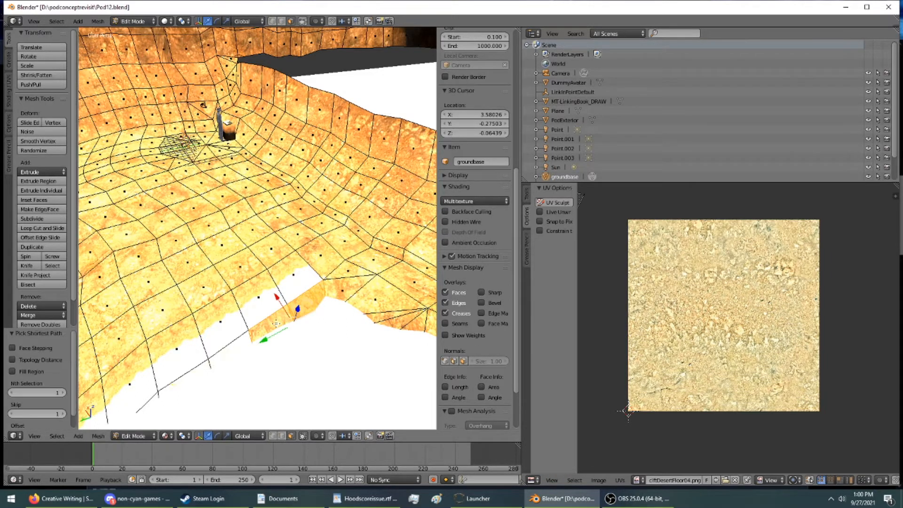
left_click(541, 482)
left_click(560, 346)
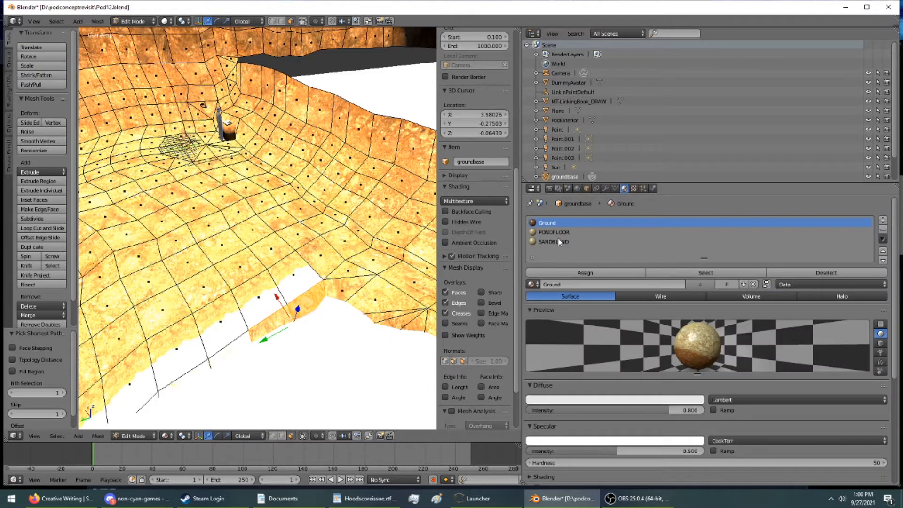
left_click(573, 272)
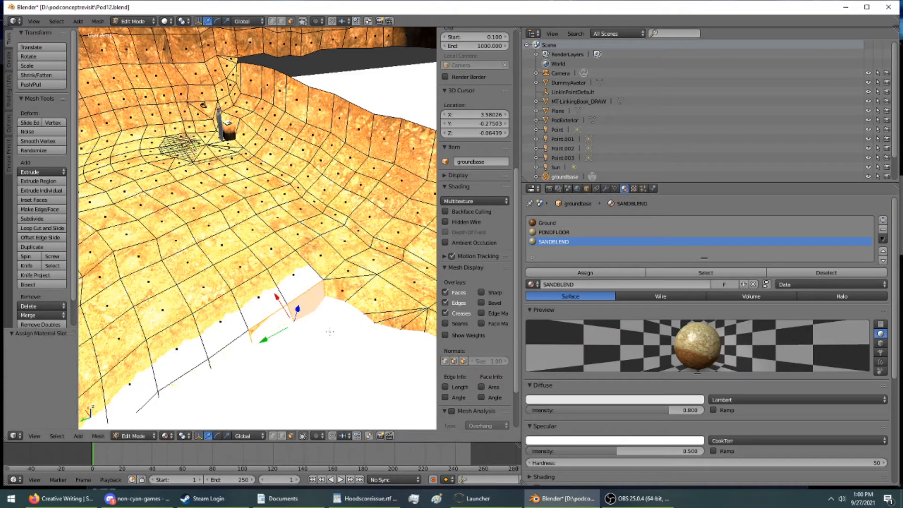
Reset the leftover faces' UVs and show them all selected over clftDesertFloor-SANDBLEND.png in the UV/Image Editor
key("u")
left_click(315, 312)
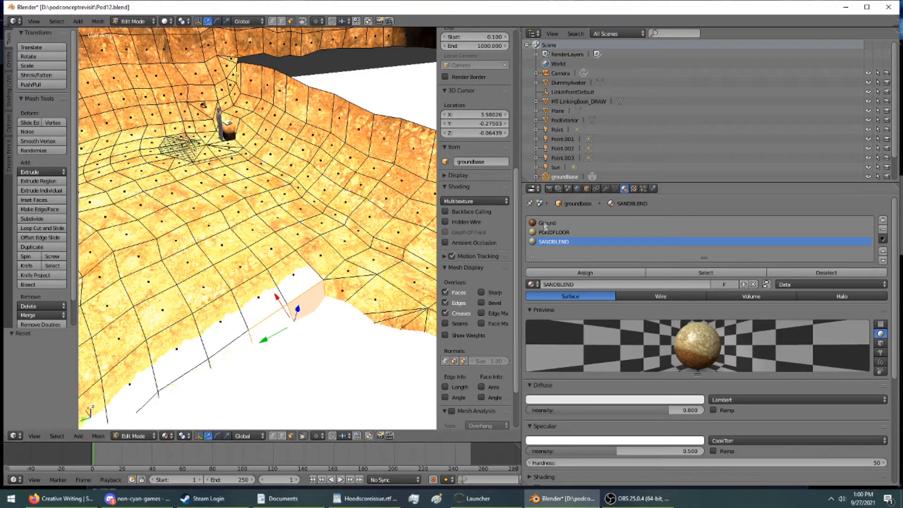
left_click(532, 191)
left_click(552, 260)
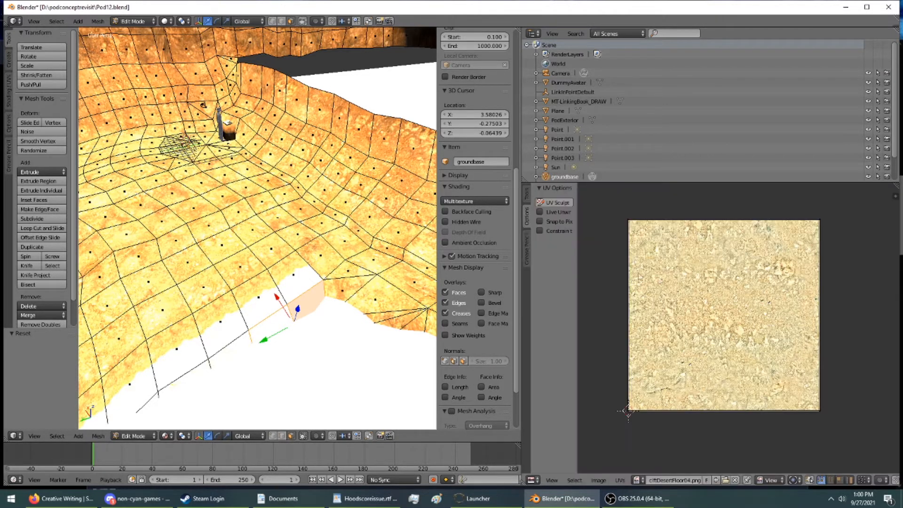
left_click(639, 480)
left_click(670, 387)
key("a")
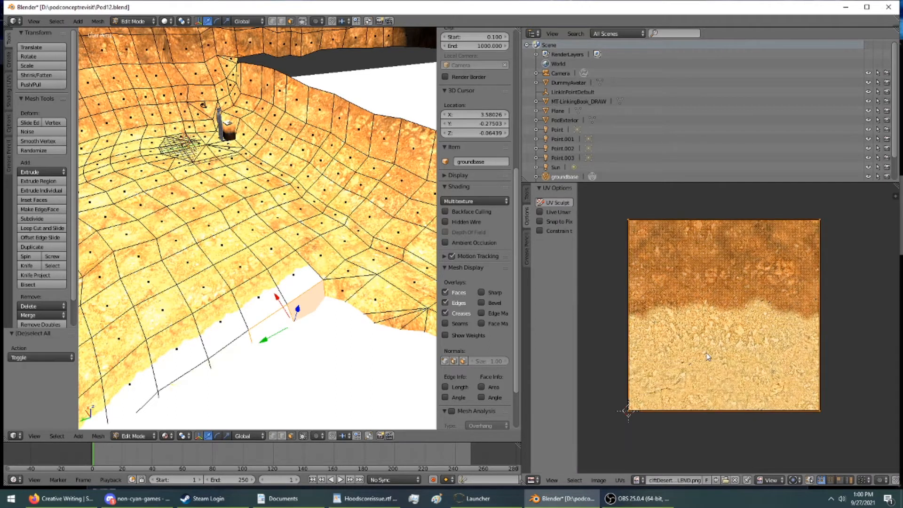
Rotate the leftover faces' UVs by about -182° and inspect the blend direction on the mesh
key("r")
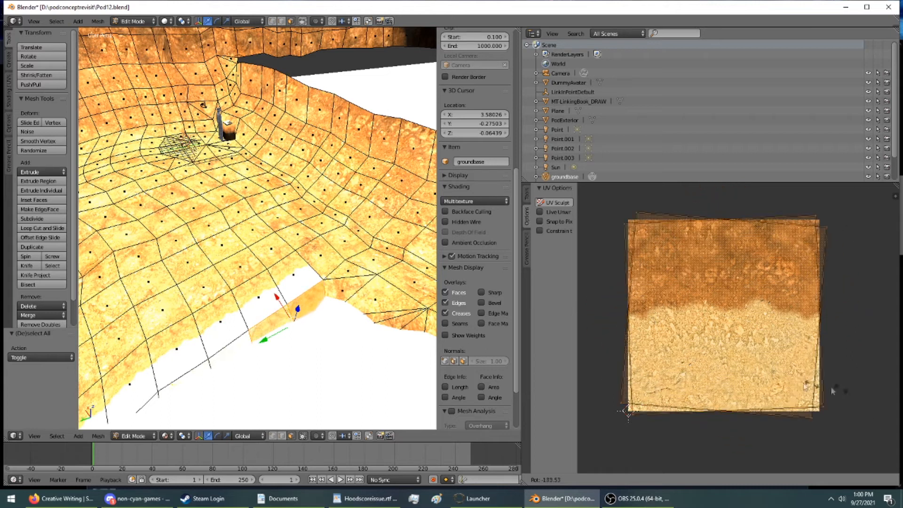
left_click(810, 391)
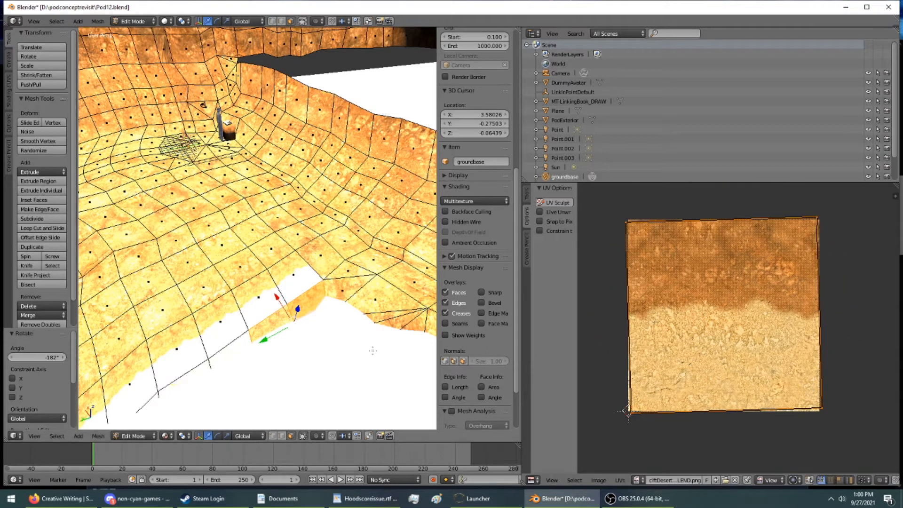
scroll(371, 350, "up", 1)
middle_click_drag(370, 351, 316, 249, "shift")
scroll(237, 182, "up", 3)
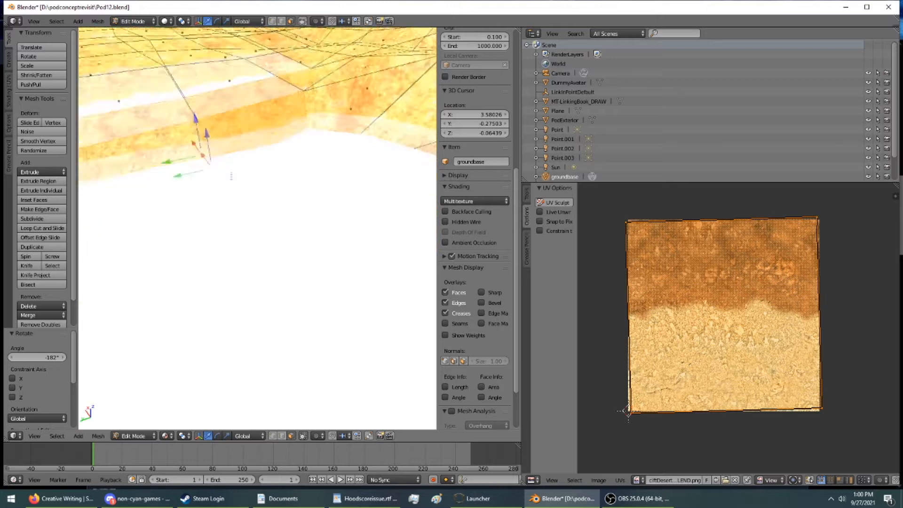
middle_click_drag(237, 182, 285, 198)
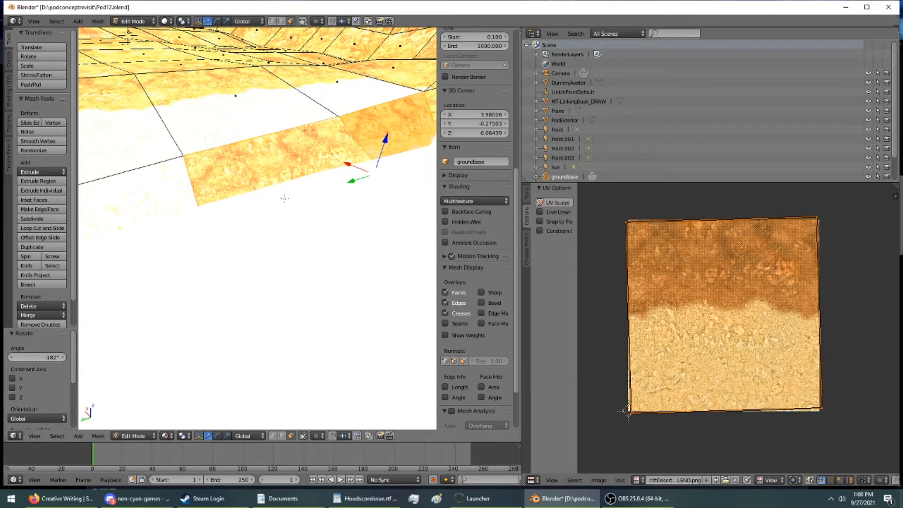
Undo the UV changes and the SANDBLEND assignment on the leftover faces, and return to the material properties
key("ctrl+z")
key("ctrl+z")
key("ctrl+z")
key("ctrl+z")
key("ctrl+z")
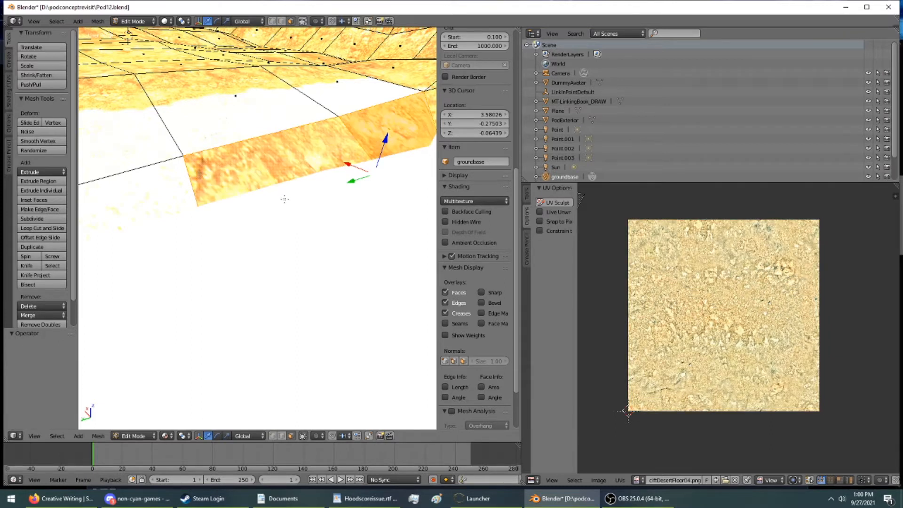
key("ctrl+shift+z")
key("ctrl+shift+z")
key("ctrl+shift+z")
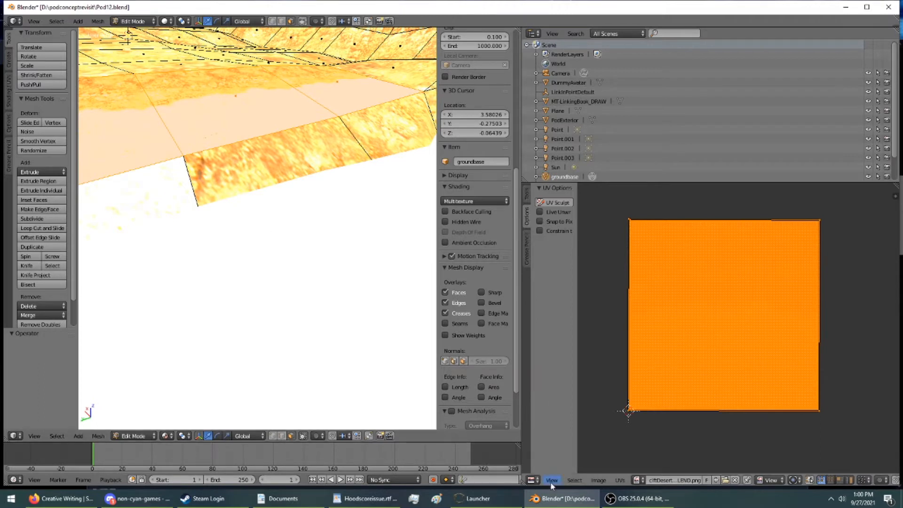
left_click(532, 480)
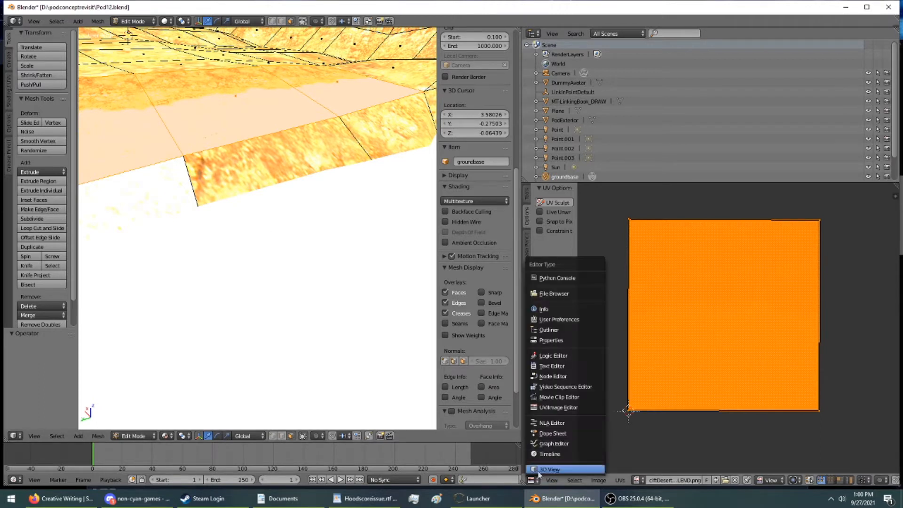
left_click(563, 340)
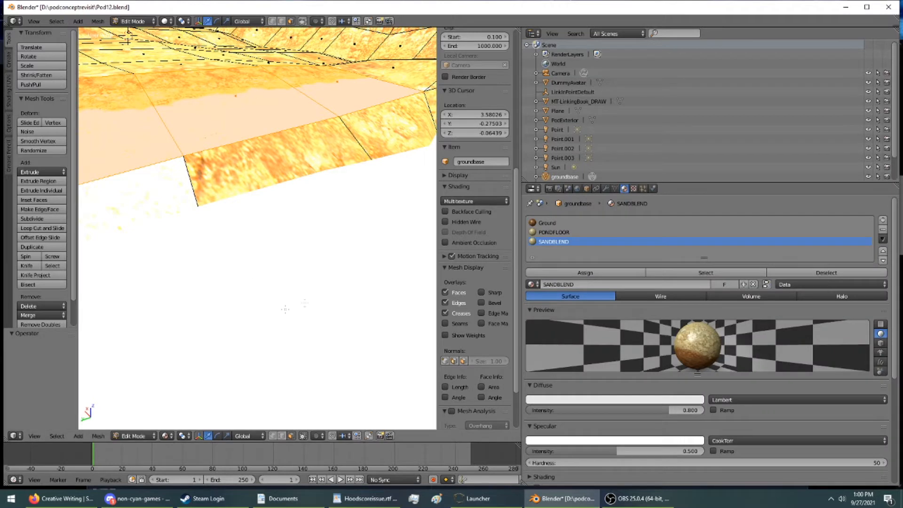
Select the leftover ground faces below the blended strip through to the corner, assign them PONDFLOOR and reset their UVs
right_click(317, 173)
middle_click_drag(317, 173, 216, 199, "shift")
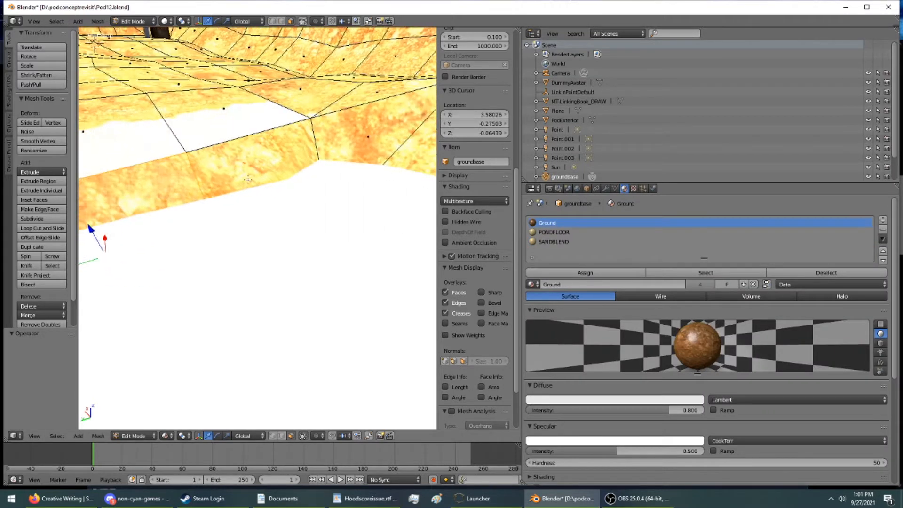
right_click(368, 137, "ctrl")
middle_click_drag(367, 148, 325, 125)
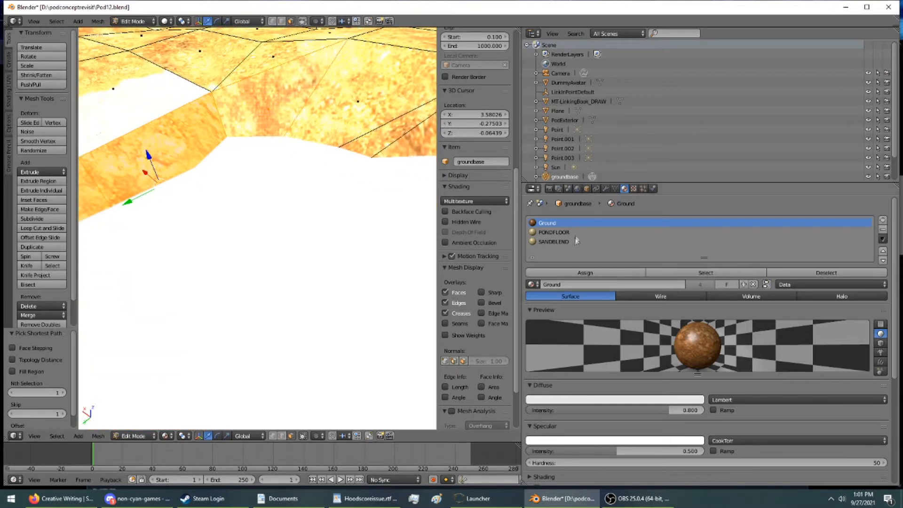
left_click(555, 232)
left_click(585, 272)
key("u")
left_click(214, 192)
Assign the SANDBLEND material to the triangular corner face at the strip's end and select all its UVs in the UV/Image Editor
middle_click_drag(208, 188, 195, 207)
right_click(214, 146)
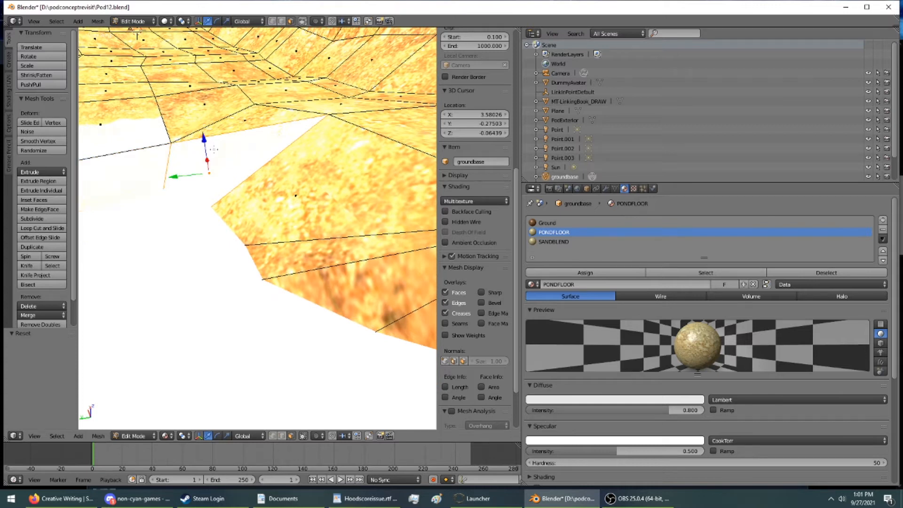
left_click(561, 274)
left_click(533, 189)
left_click(555, 261)
key("a")
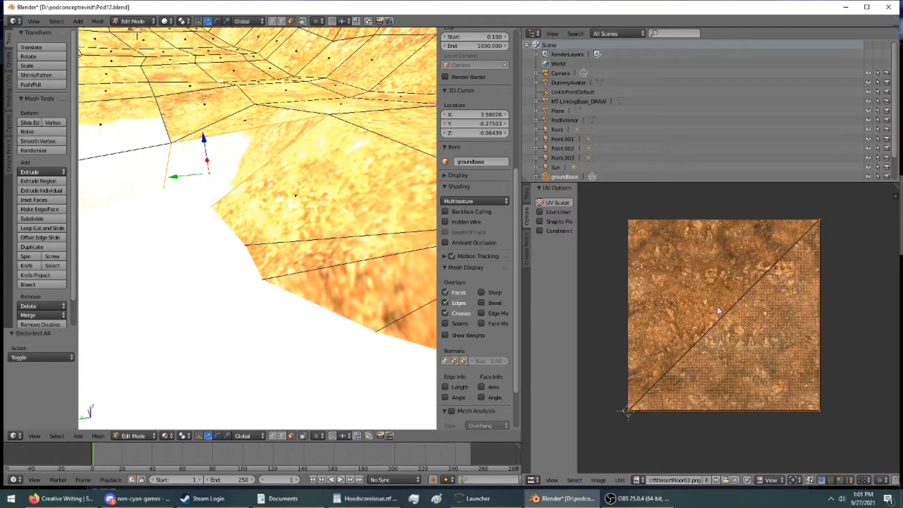
Show clftDesertFloor-SANDBLEND.png behind the corner face's UVs and rotate them about 45.7°
key("r")
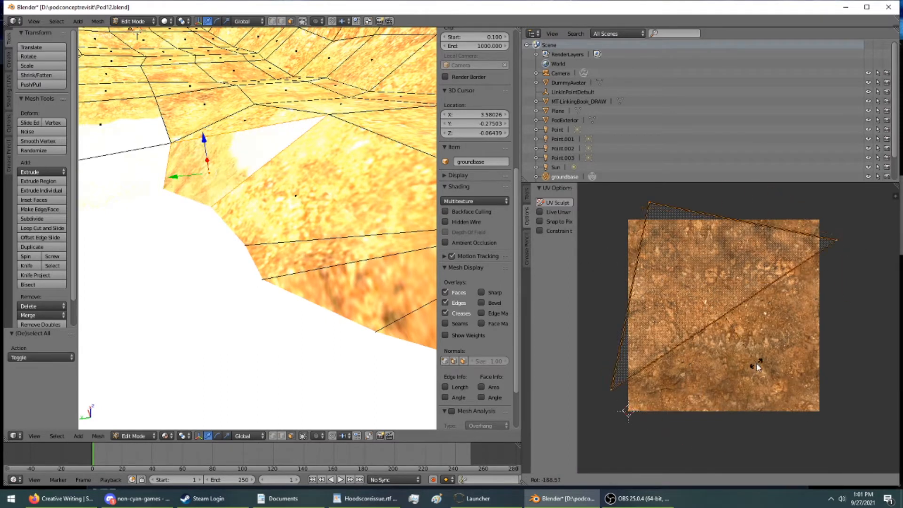
key("Escape")
left_click(639, 481)
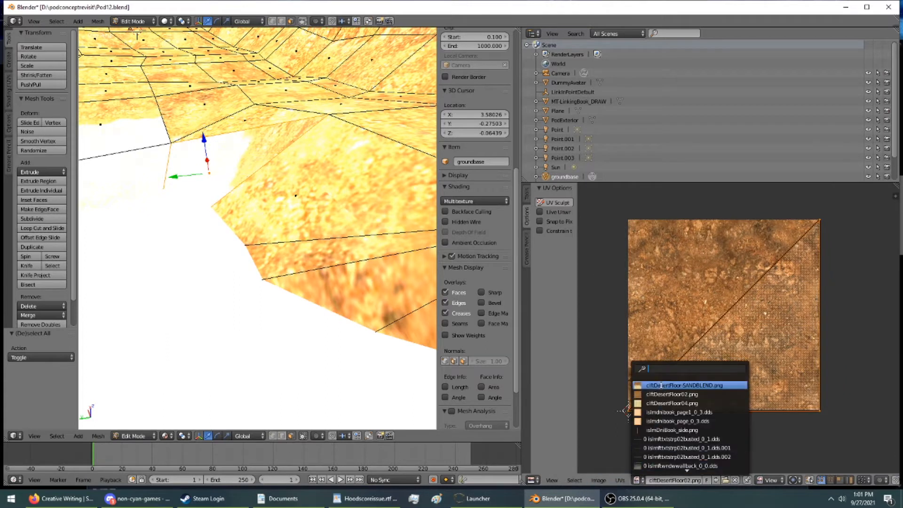
left_click(663, 385)
key("r")
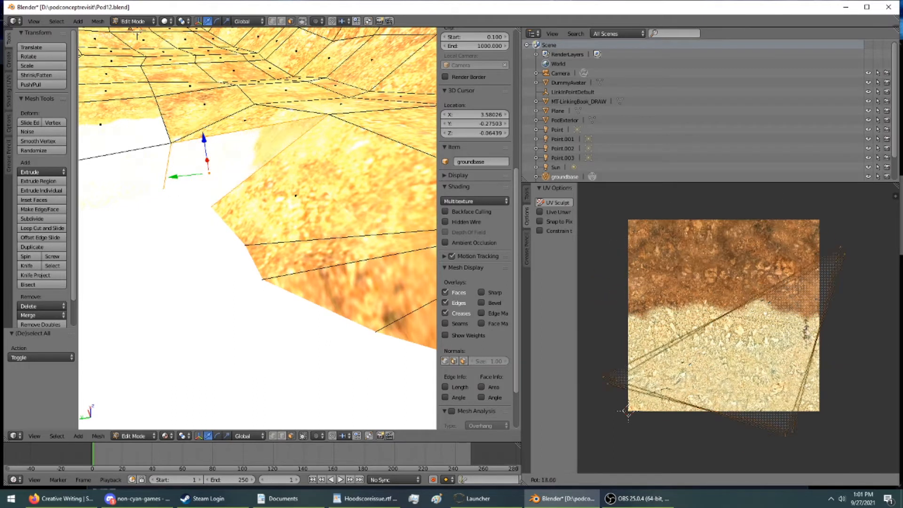
left_click(797, 376)
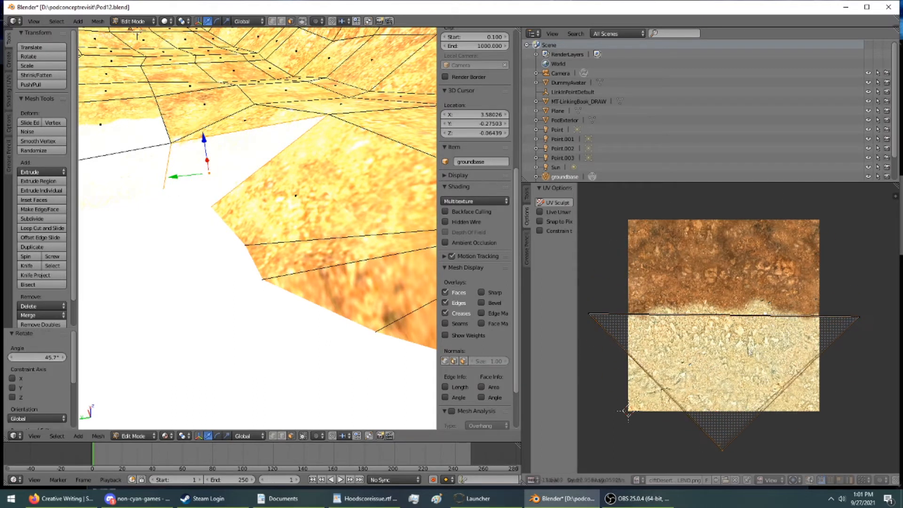
Move the corner face's UVs about 0.030 in X and 0.214 in Y, and rotate them about -15.8°
key("a")
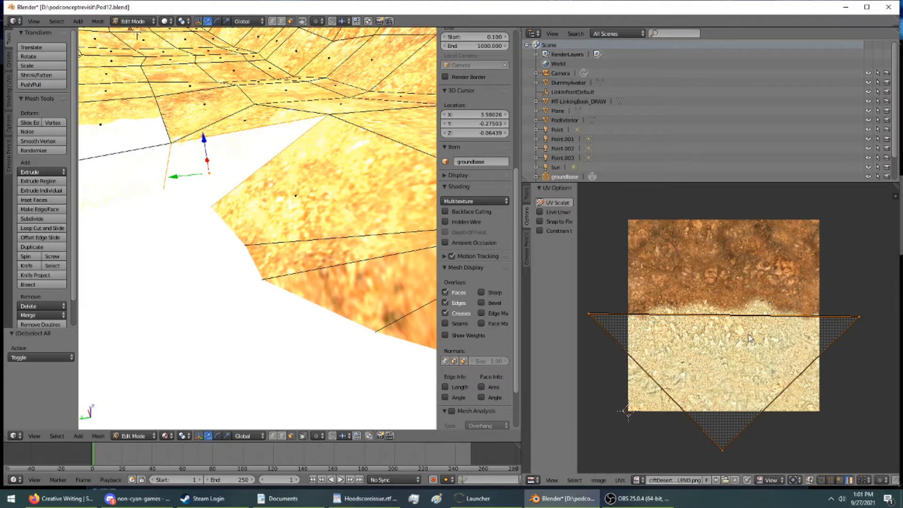
key("g")
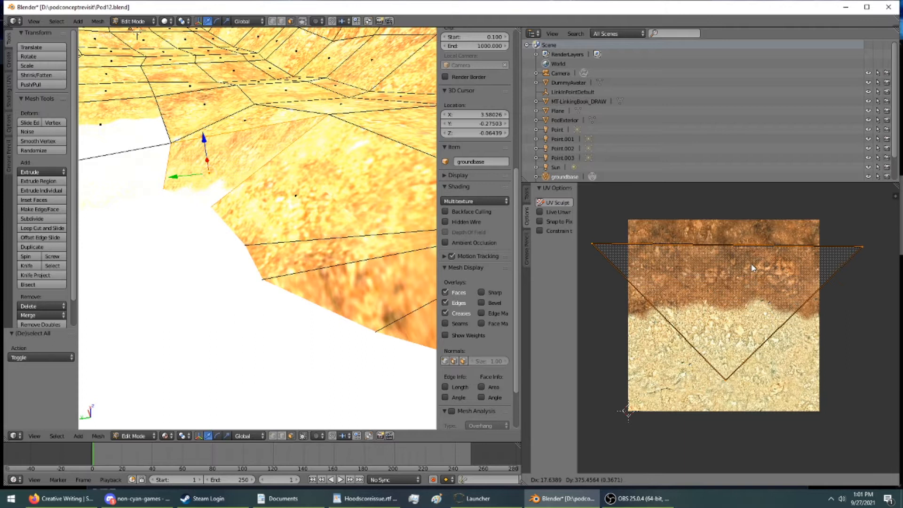
left_click(756, 297)
key("r")
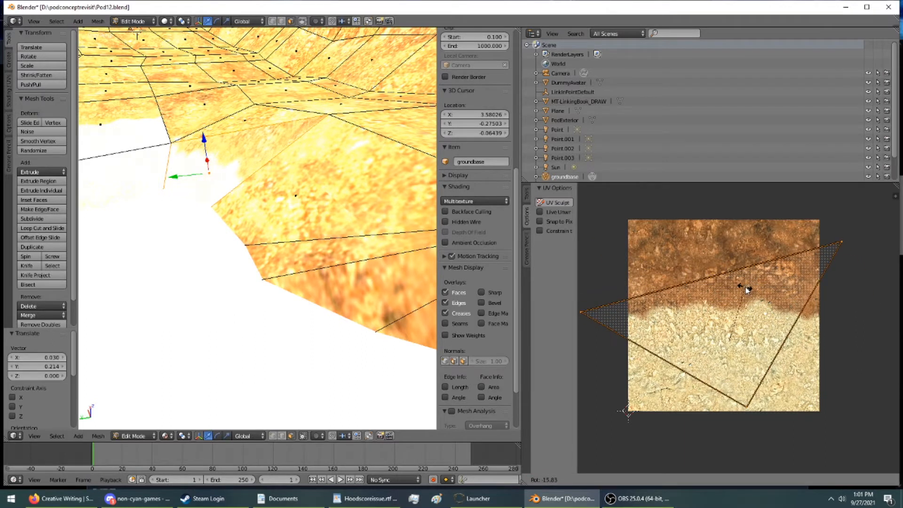
left_click(747, 290)
middle_click_drag(169, 224, 220, 231)
middle_click_drag(243, 194, 177, 214, "shift")
scroll(232, 178, "up", 1)
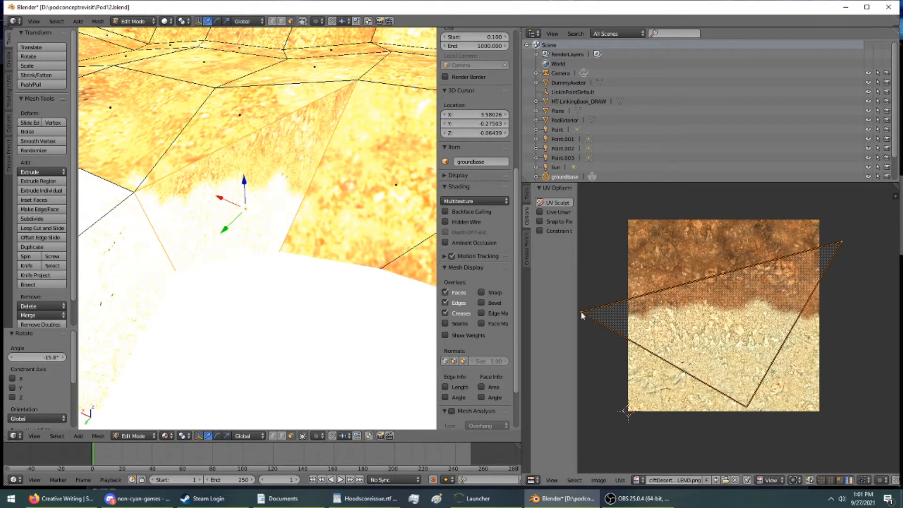
key("g")
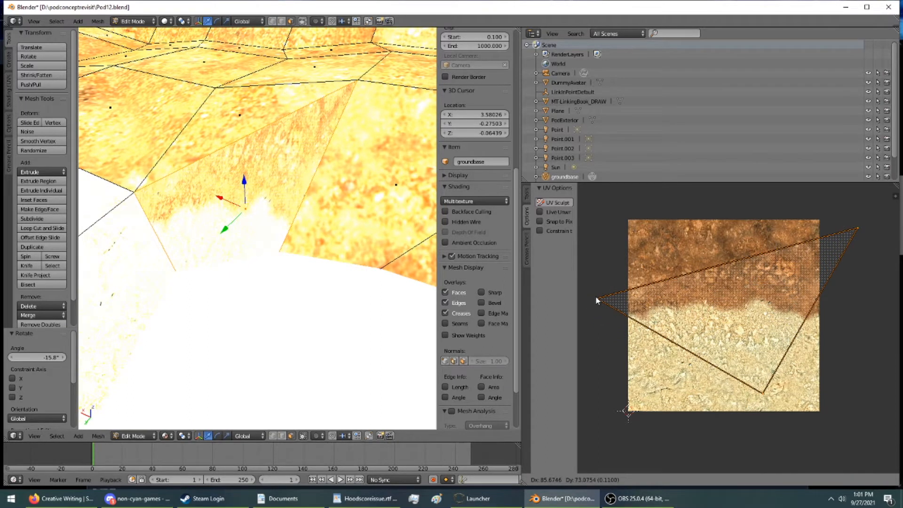
left_click(581, 310)
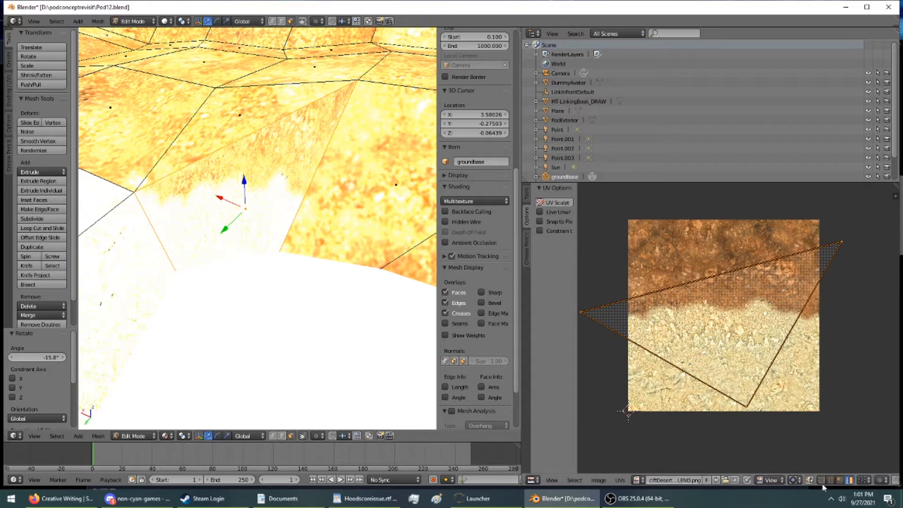
key("g")
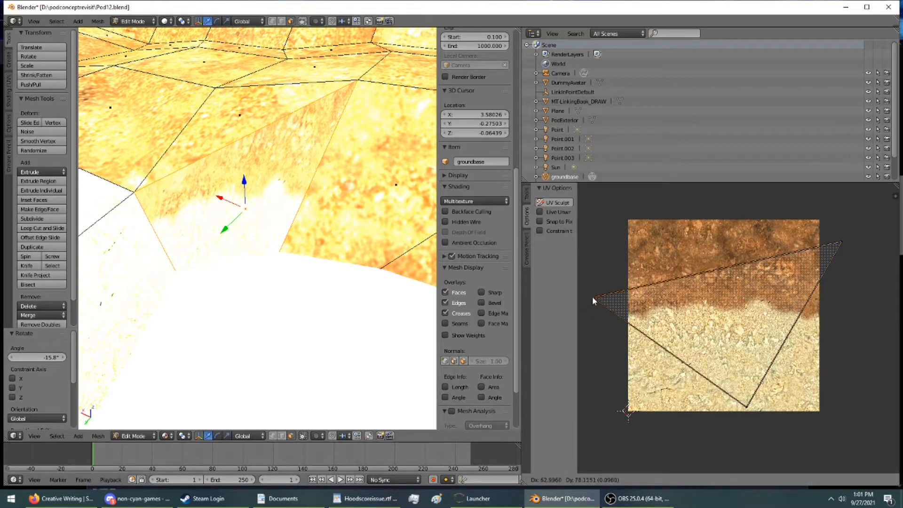
right_click(593, 305)
Lower the triangle's upper-right UV vertex slightly and move its lowest one about -0.084 in X and 0.204 in Y
middle_click_drag(231, 226, 374, 220, "shift")
scroll(288, 259, "down", 5)
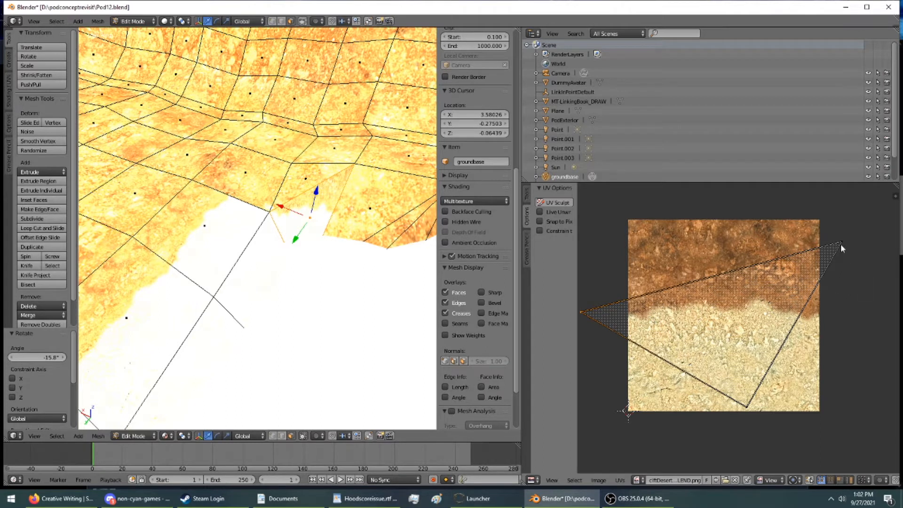
mouse_move(840, 242)
right_mouse_down()
mouse_move(842, 265)
mouse_move(832, 250)
mouse_move(828, 264)
mouse_move(836, 257)
right_mouse_up()
right_click_drag(747, 413, 731, 373)
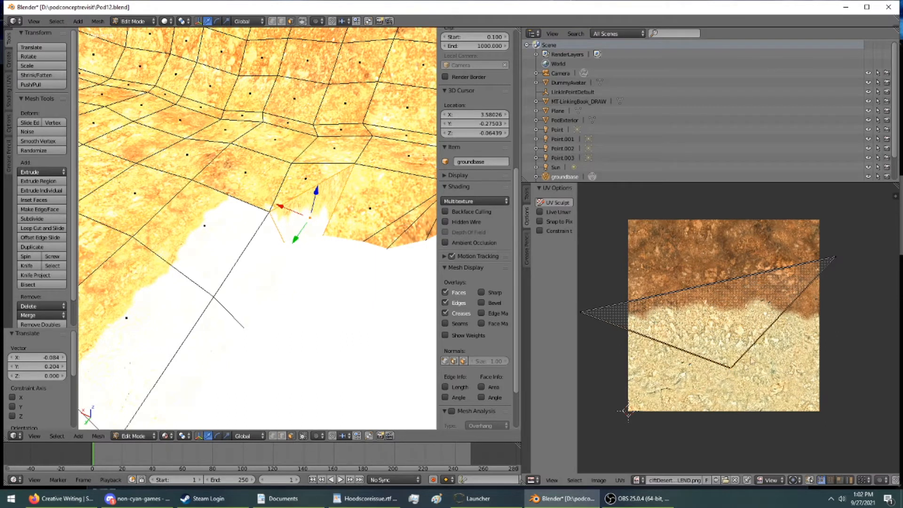
Examine the corner blend and the submerged terrain in local view, and return to the full scene
middle_click_drag(406, 267, 325, 239)
key("KP_Divide")
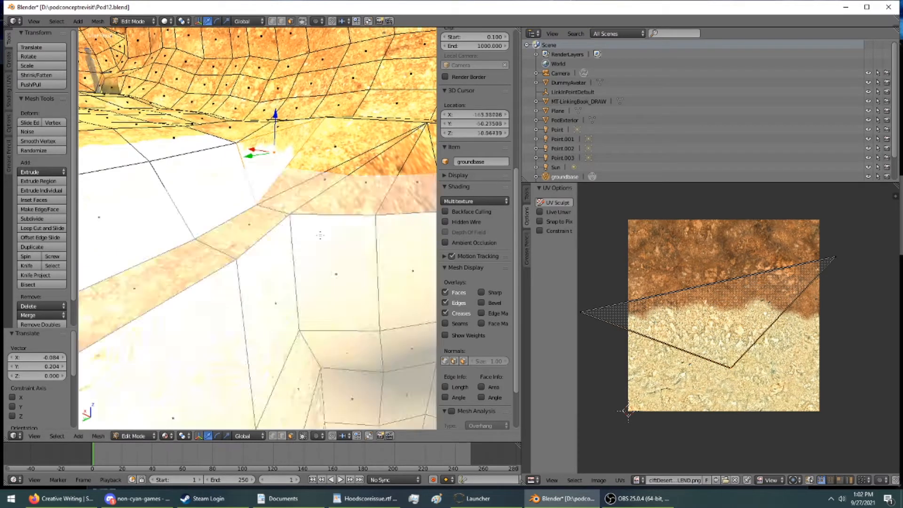
scroll(207, 214, "up", 8)
middle_click_drag(208, 214, 160, 237)
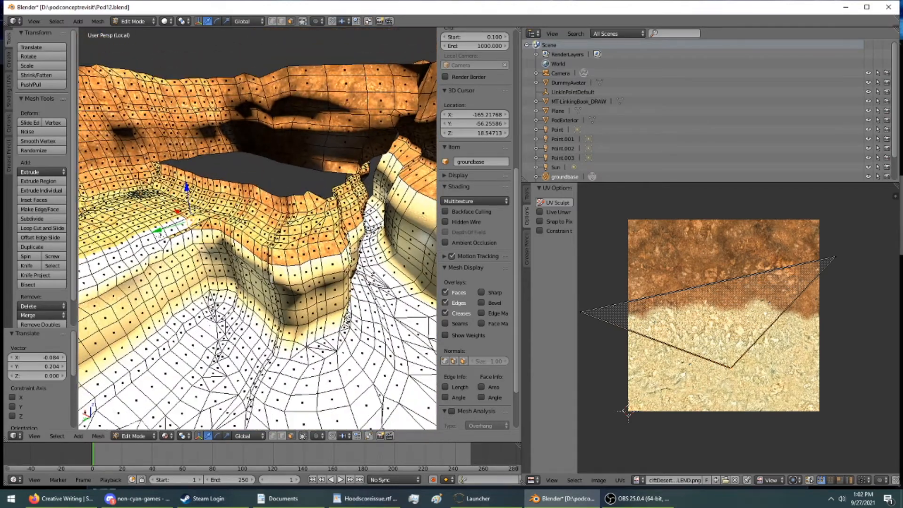
key("KP_Divide")
mouse_move(174, 204)
middle_mouse_down()
mouse_move(195, 223)
mouse_move(174, 222)
mouse_move(178, 208)
middle_mouse_up()
middle_click_drag(178, 208, 192, 229)
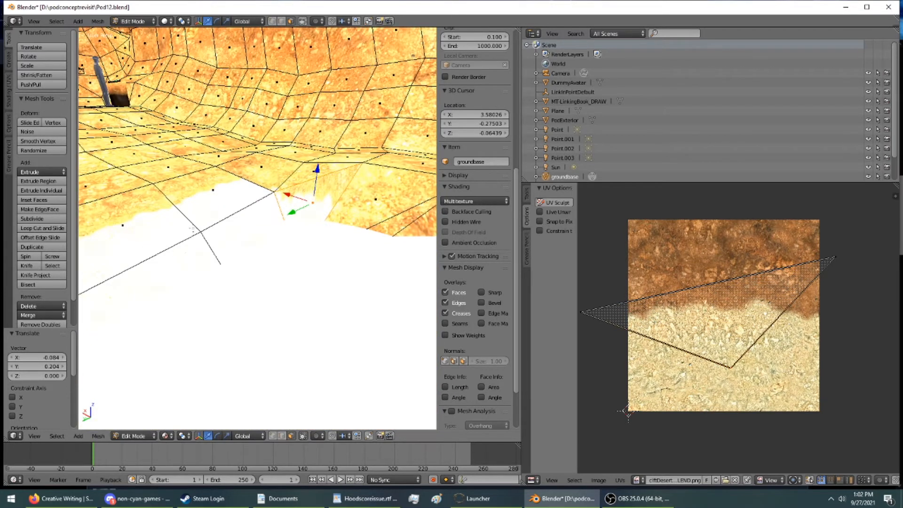
Switch to Object Mode and isolate the Plane object in local view
left_click(141, 21)
left_click(140, 33)
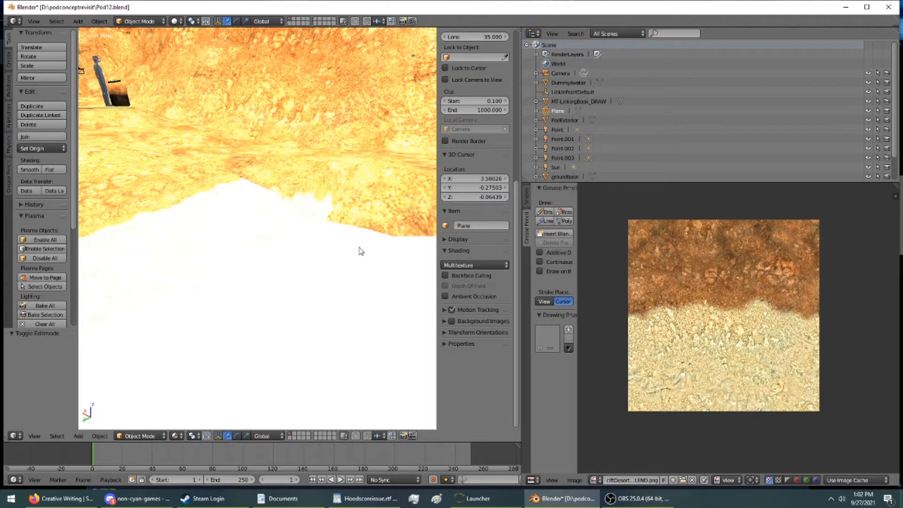
key("KP_Divide")
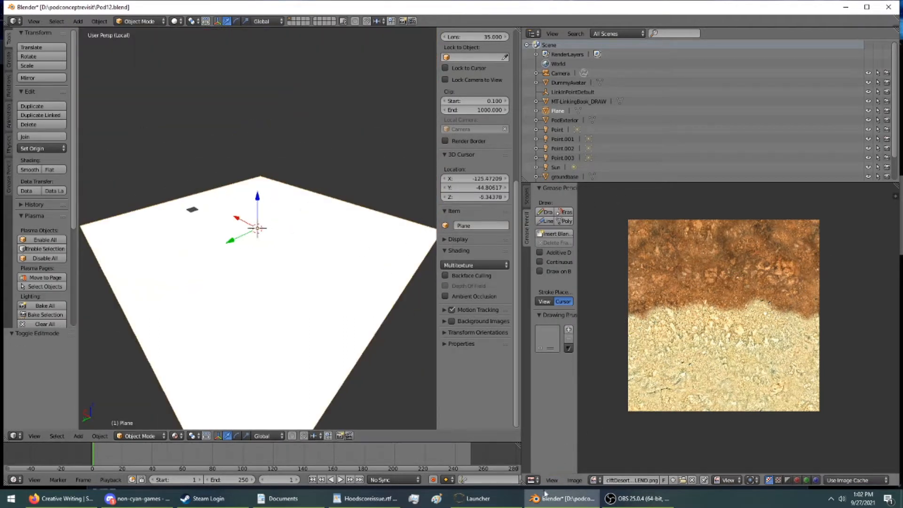
Bring back the material properties and create a new material for the Plane
left_click(531, 480)
left_click(560, 340)
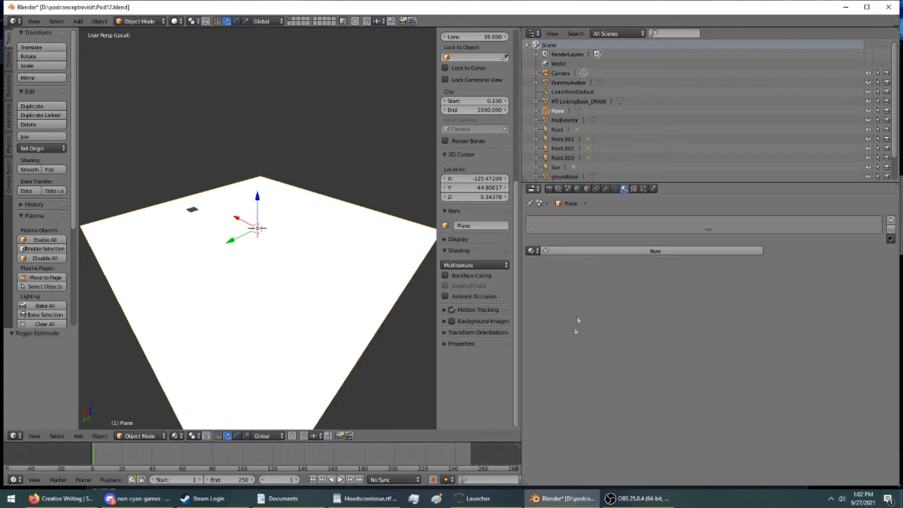
left_click(634, 250)
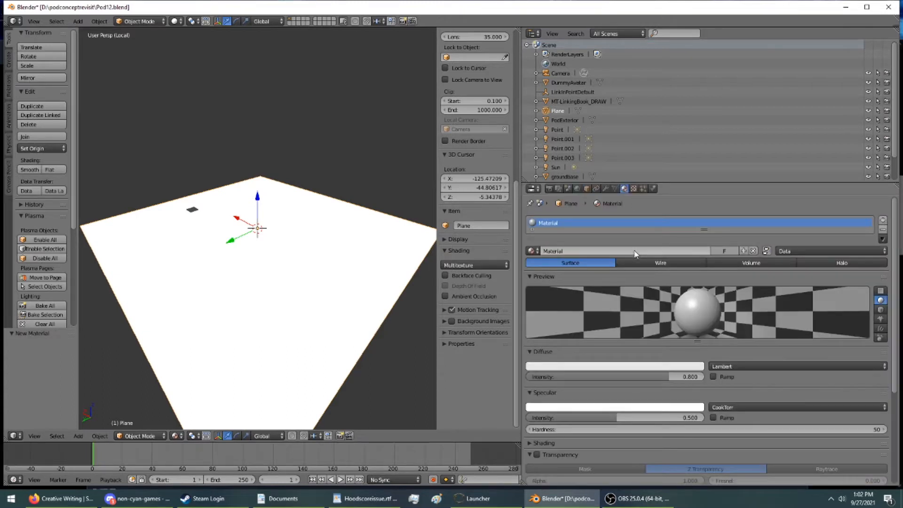
Rename the Plane's material tempwater and add a new texture to it
left_click(627, 251)
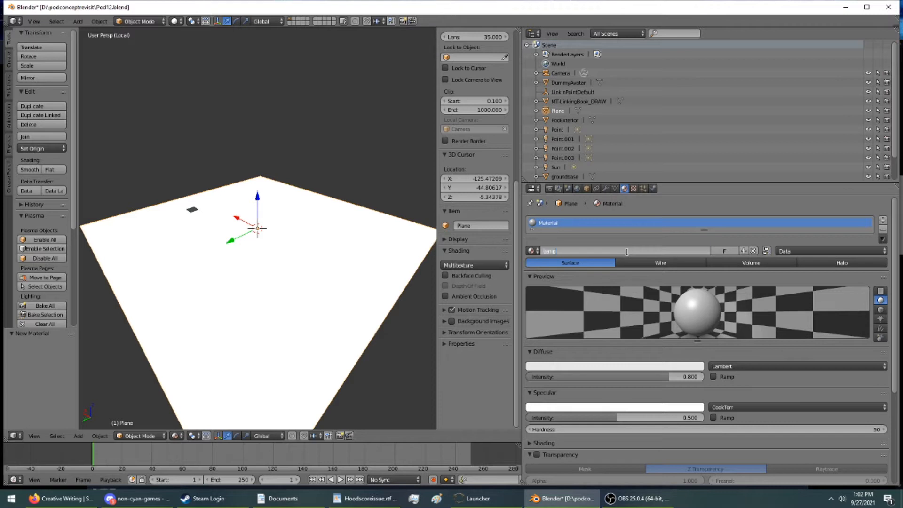
left_click(634, 188)
left_click(720, 291)
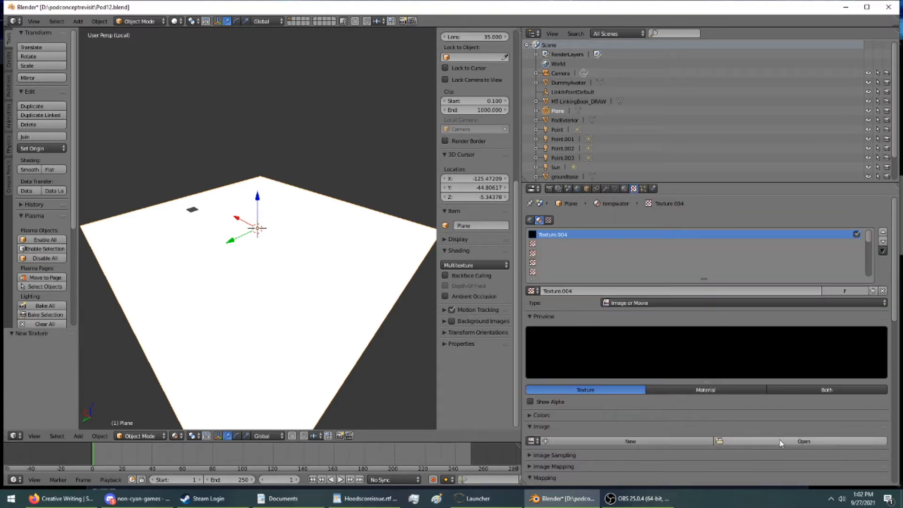
Load dscnGBWaterFallTurbulence.png from the MOULaTextures pngs folder as the new texture's image
left_click(722, 441)
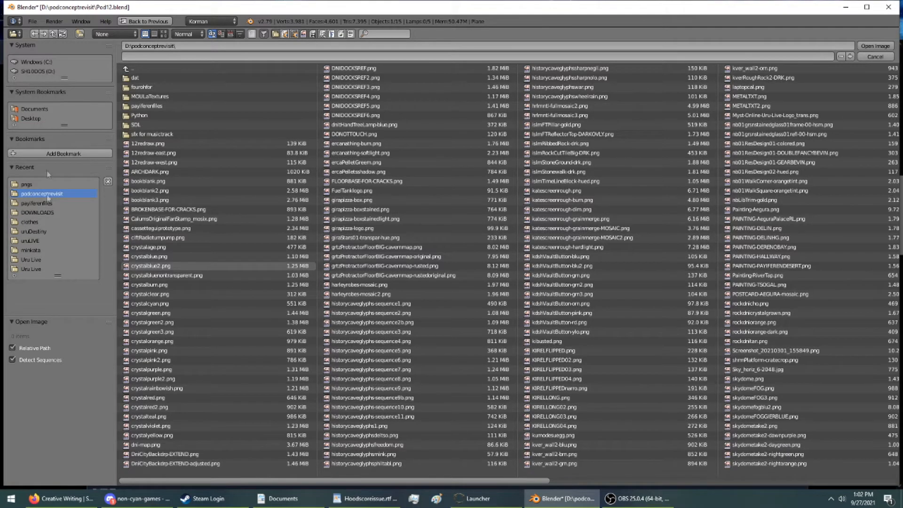
left_click(41, 188)
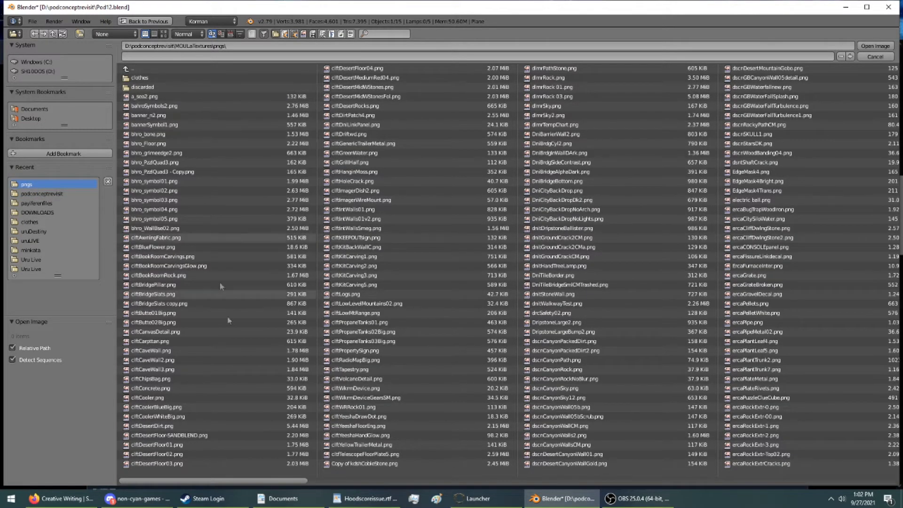
left_click_drag(250, 484, 319, 469)
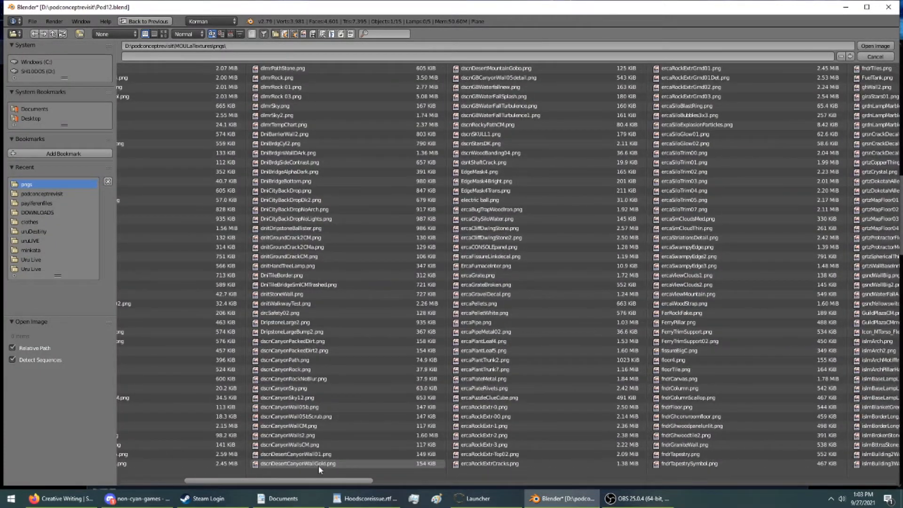
double_click(492, 107)
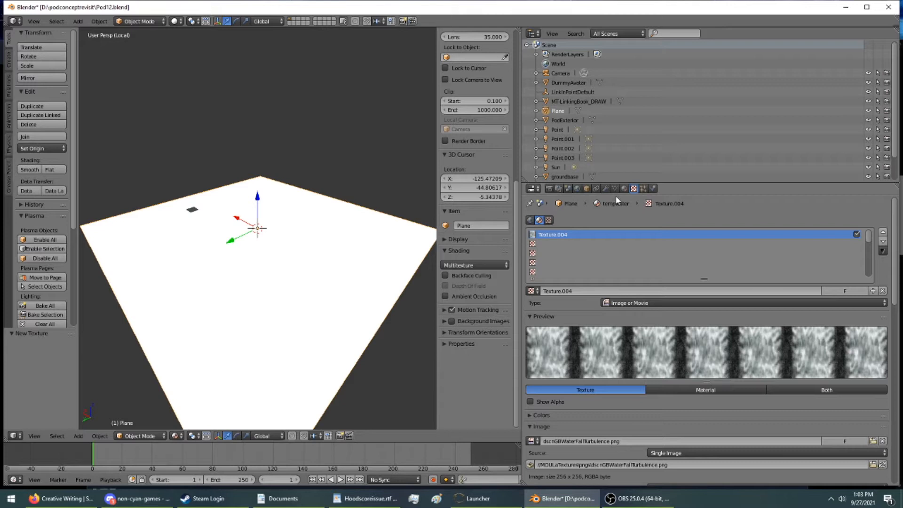
Switch the Plane to Edit Mode and assign the tempwater material to its face
left_click(141, 22)
left_click(136, 42)
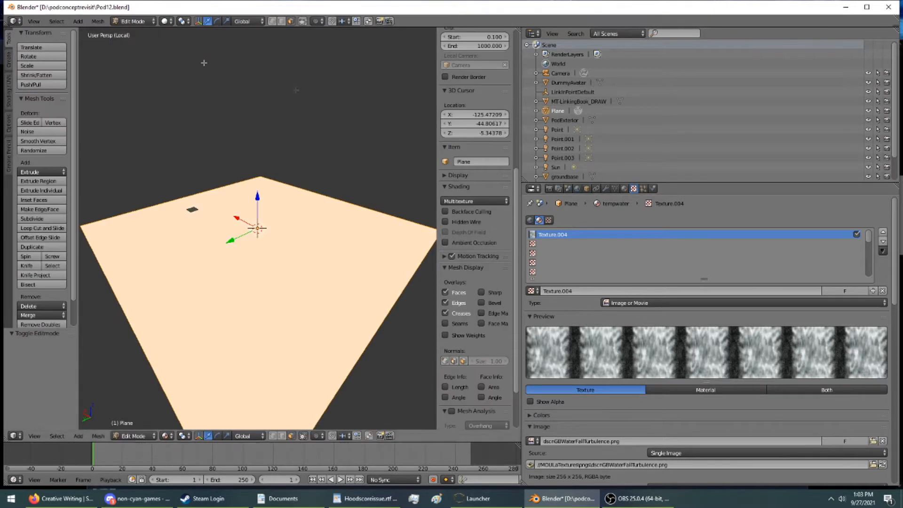
left_click(624, 188)
left_click(537, 251)
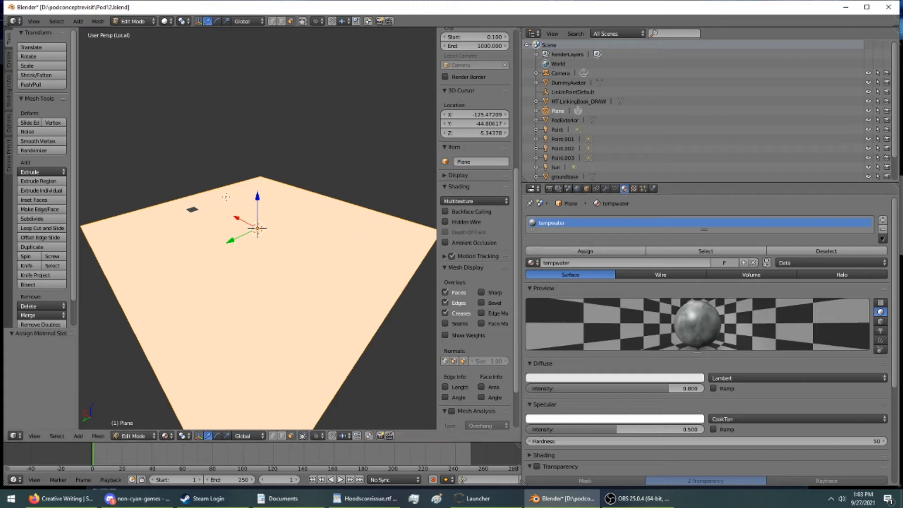
Try resetting the Plane's UVs and remapping them with Smart UV Project using the default settings
key("u")
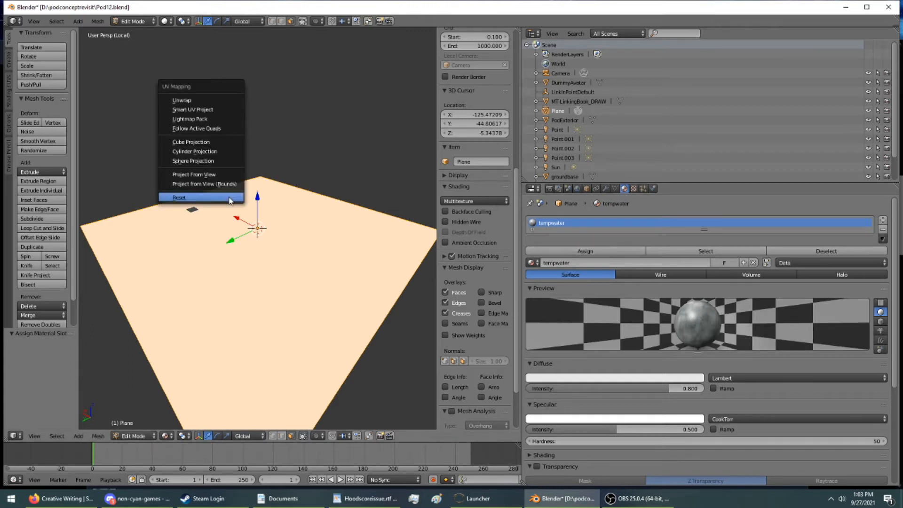
left_click(227, 197)
key("u")
left_click(226, 95)
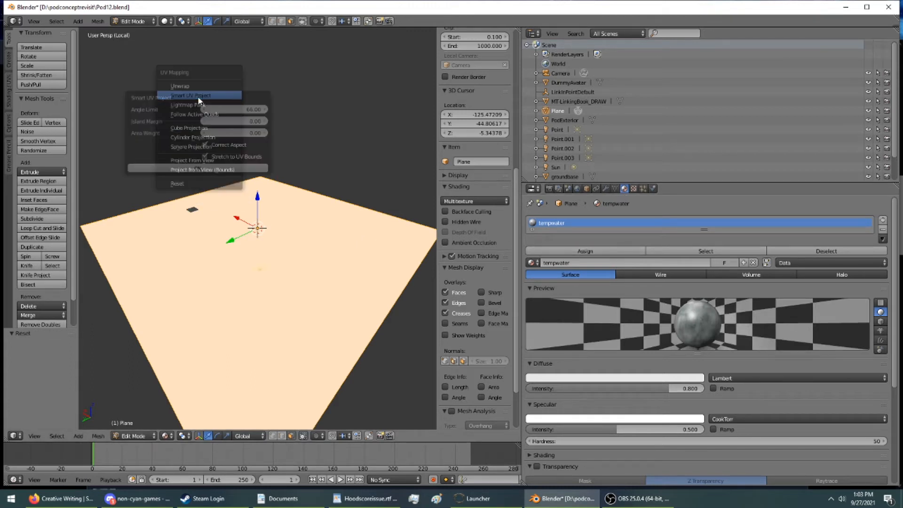
left_click(232, 168)
Reset the Plane's UV mapping and return to Object Mode
key("u")
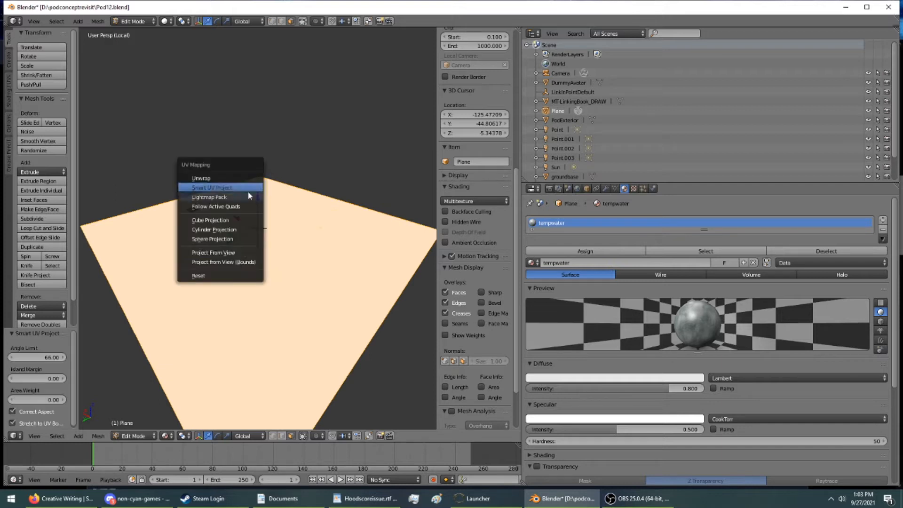
left_click(234, 277)
middle_click_drag(238, 255, 190, 323)
key("u")
left_click(190, 275)
left_click(128, 21)
left_click(150, 31)
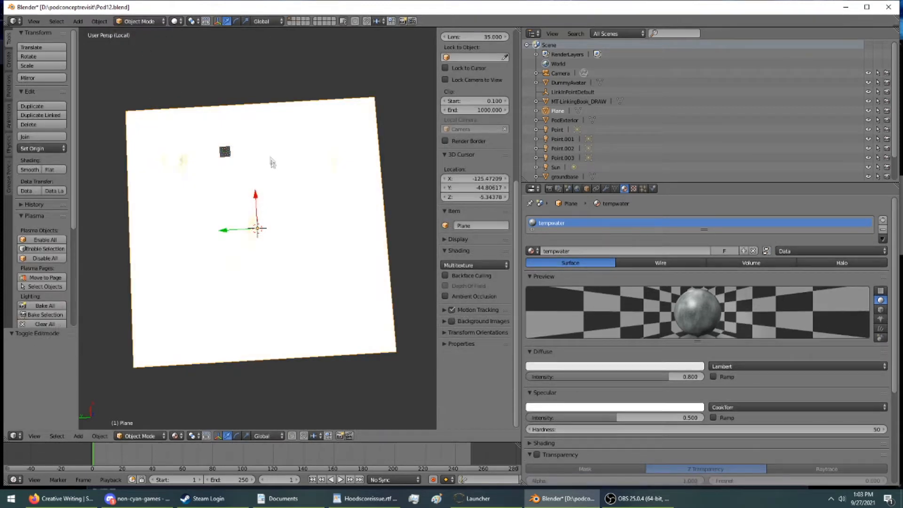
Set tempwater's diffuse colour to blue with R 0.068, G 0.129 and B 0.800
left_click(601, 367)
left_click_drag(582, 281, 583, 259)
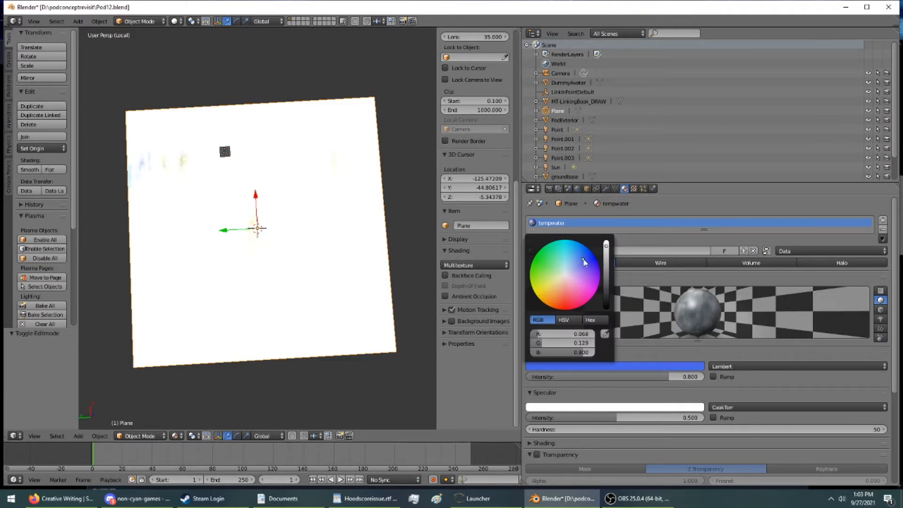
left_click(597, 390)
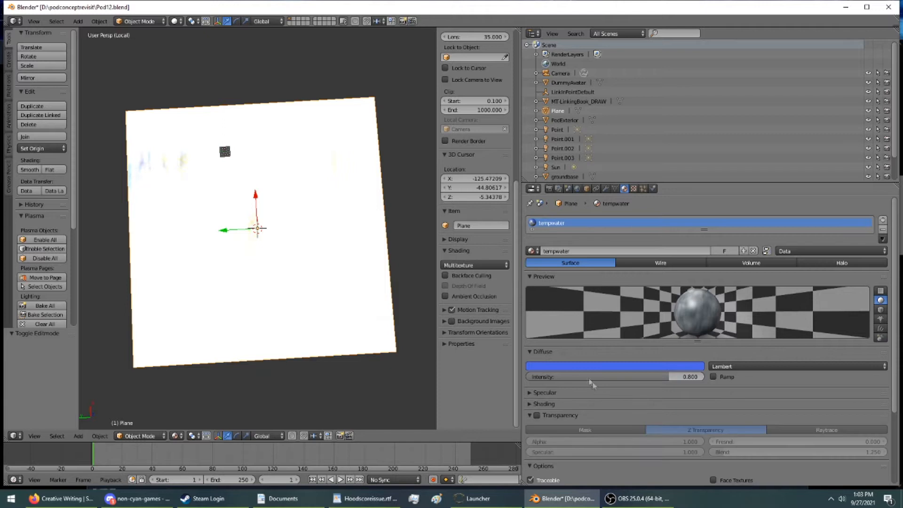
left_click(566, 377)
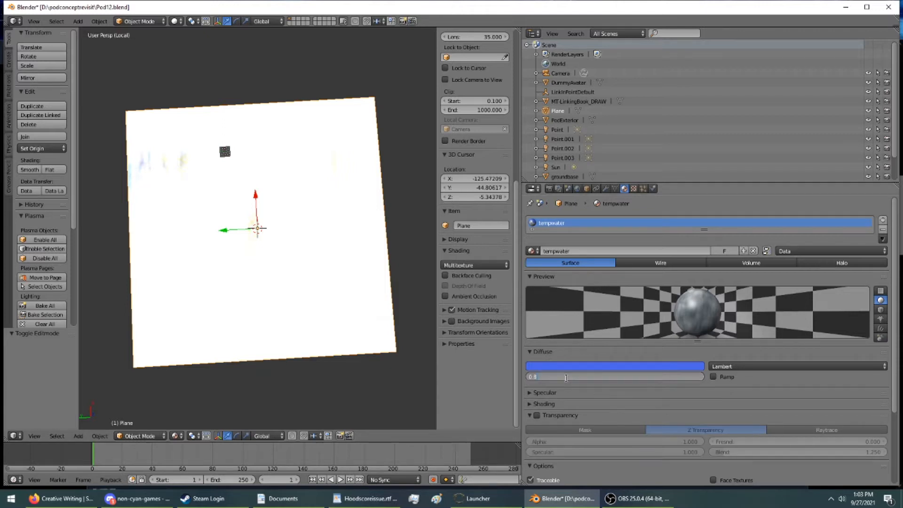
key("Return")
left_click(569, 395)
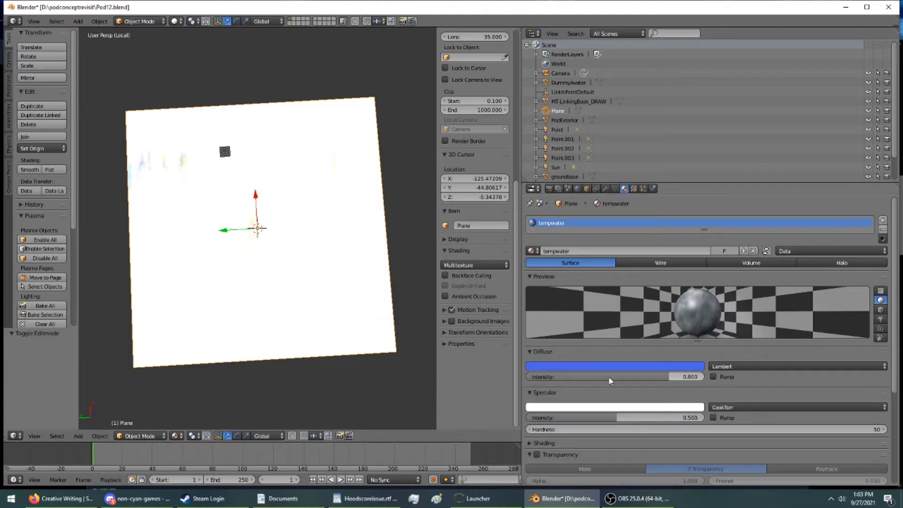
left_click(714, 368)
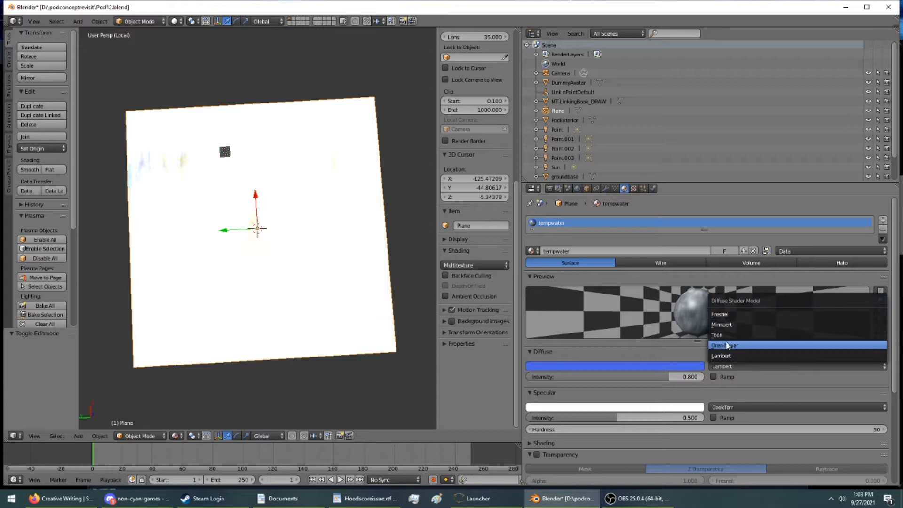
left_click(298, 268)
Leave the Plane's local view and return to the full scene
middle_click_drag(298, 270, 395, 229)
left_click(574, 367)
middle_click_drag(286, 241, 205, 158)
key("KP_Divide")
Select the Point lamp inside the cave and change its light colour to bright cyan
right_click(360, 361)
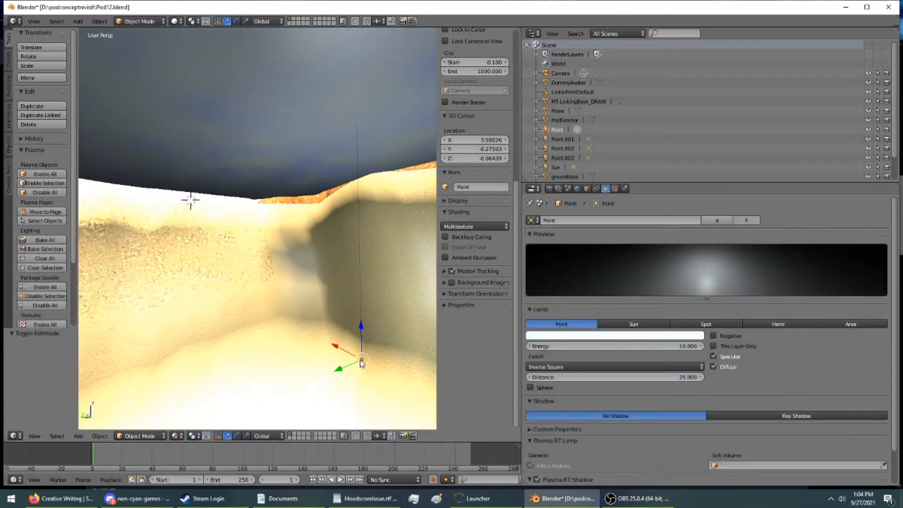
left_click(630, 334)
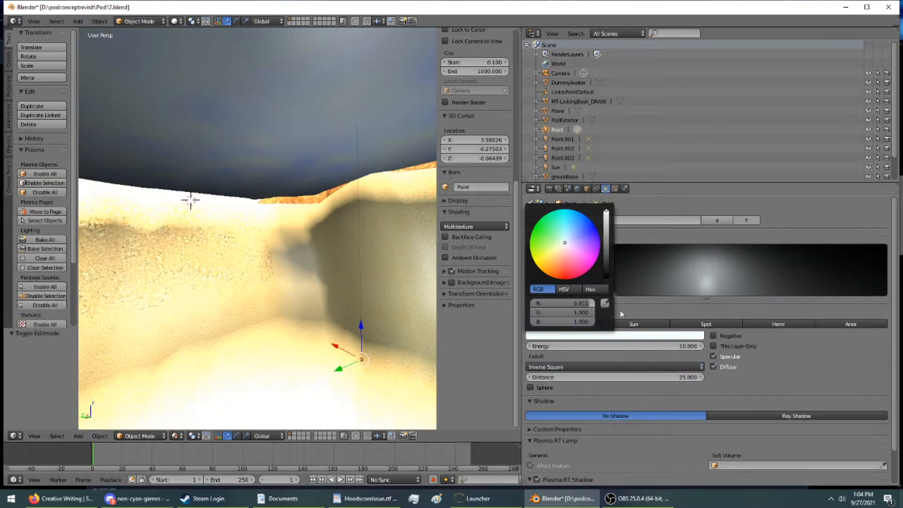
left_click(579, 227)
left_click_drag(578, 227, 566, 219)
middle_click_drag(292, 204, 216, 178)
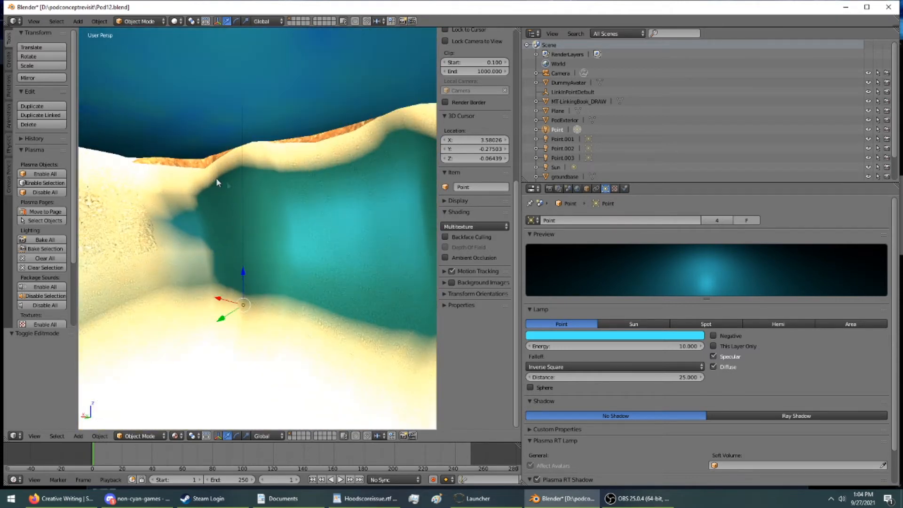
Try a yellow-green light colour on the Point lamp and check the tinted cave walls
left_click(620, 336)
left_click_drag(575, 250, 544, 239)
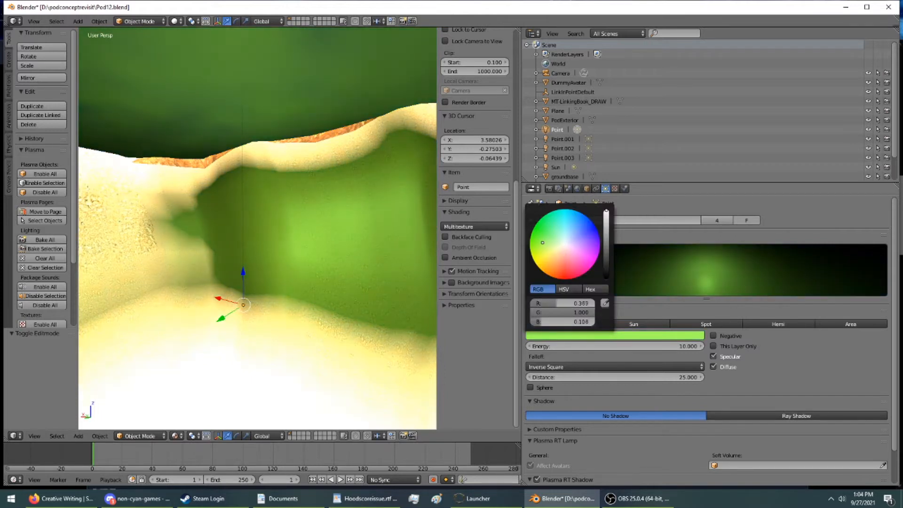
mouse_move(343, 206)
middle_mouse_down()
mouse_move(355, 231)
mouse_move(354, 219)
middle_mouse_up()
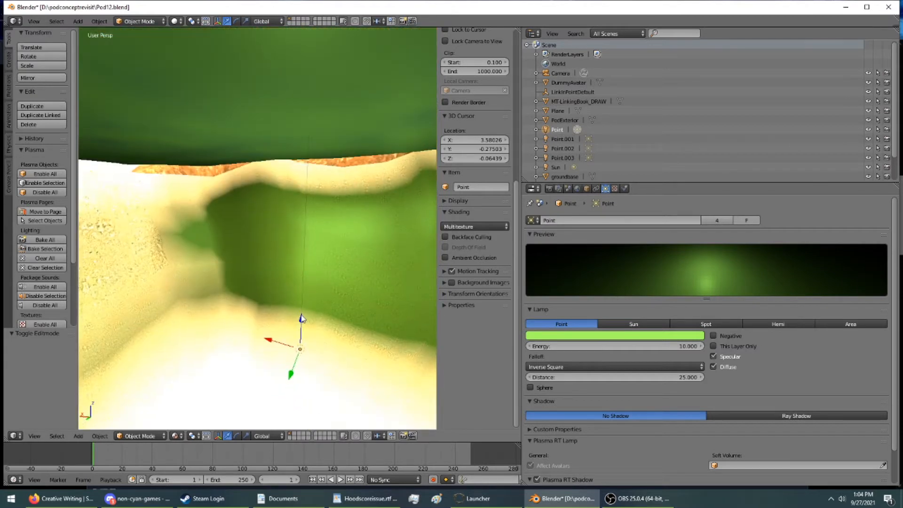
middle_click_drag(342, 270, 345, 277)
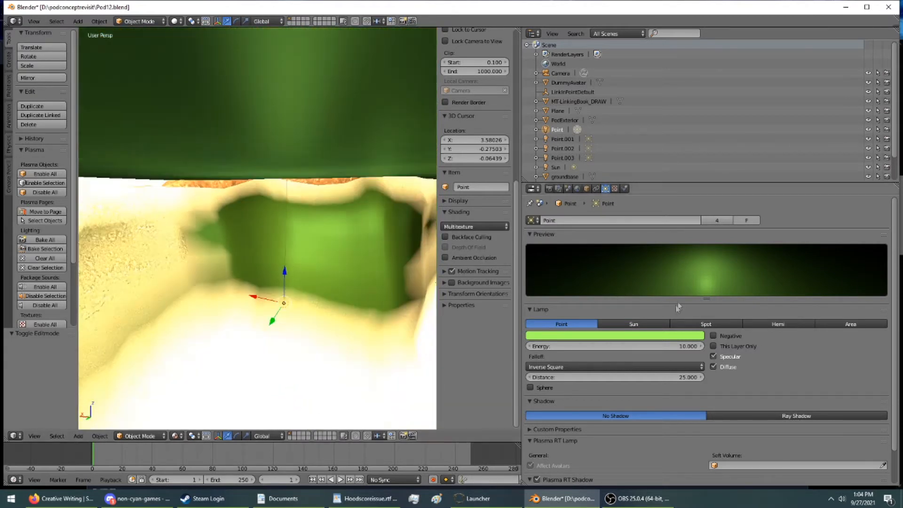
Try a deep blue colour and a different height for the Point lamp, and undo the move
left_click(667, 337)
left_click(585, 232)
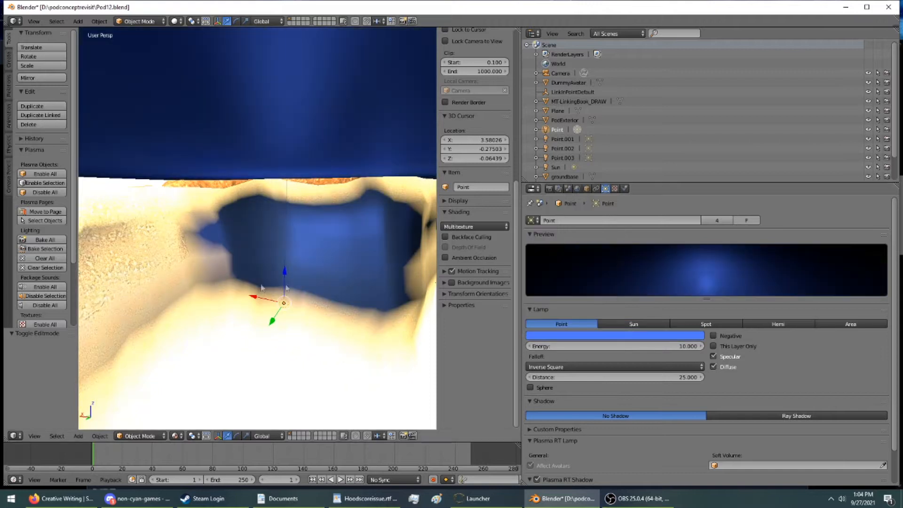
left_click_drag(286, 273, 289, 114)
middle_click_drag(289, 115, 300, 157)
left_click_drag(303, 156, 308, 210)
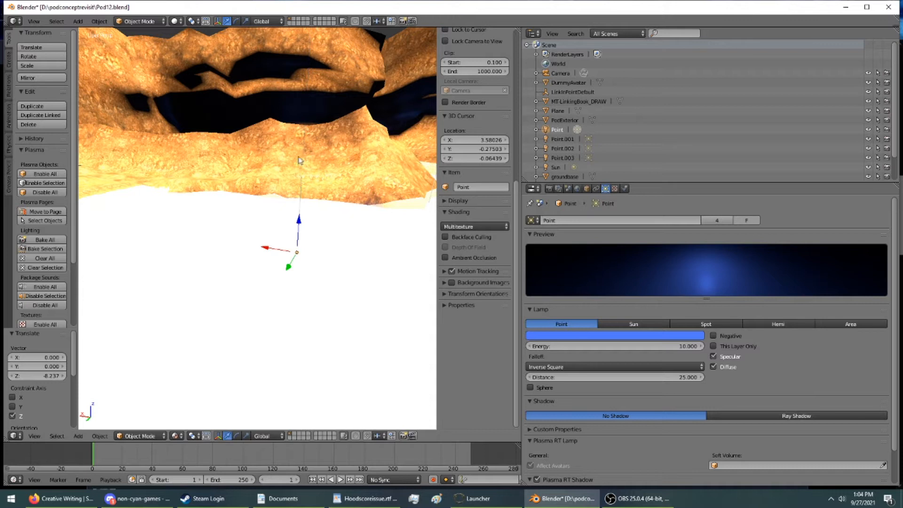
key("ctrl+z")
middle_click_drag(284, 161, 300, 100)
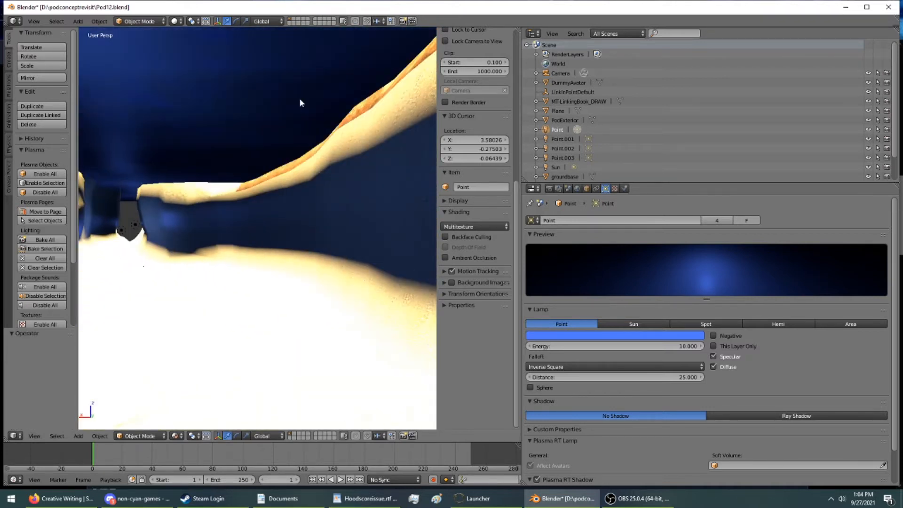
Set the Point lamp's light colour to light sky blue
left_click(625, 337)
left_click(572, 221)
middle_click_drag(310, 268, 185, 209)
Select the Sun lamp above the terrain and set its colour to R 0.222, G 0.313, B 1.000
scroll(185, 209, "down", 2)
scroll(199, 160, "down", 2)
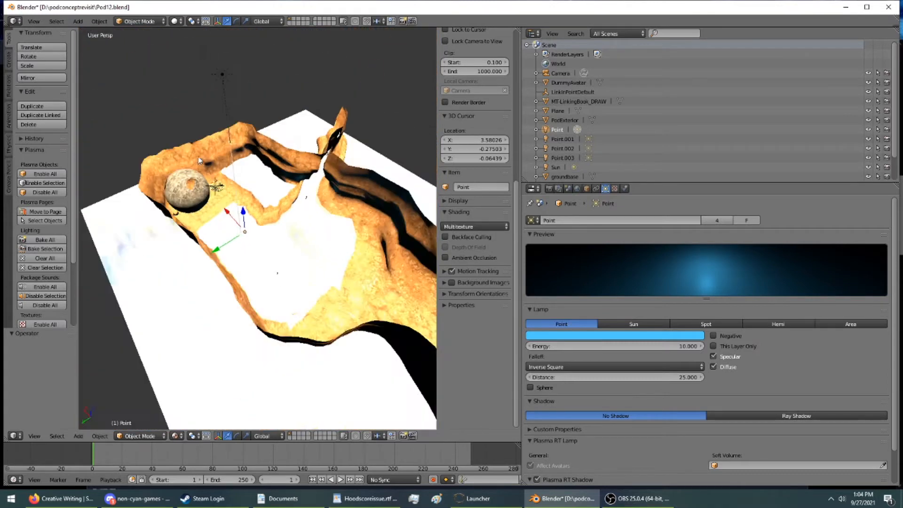
right_click(221, 74)
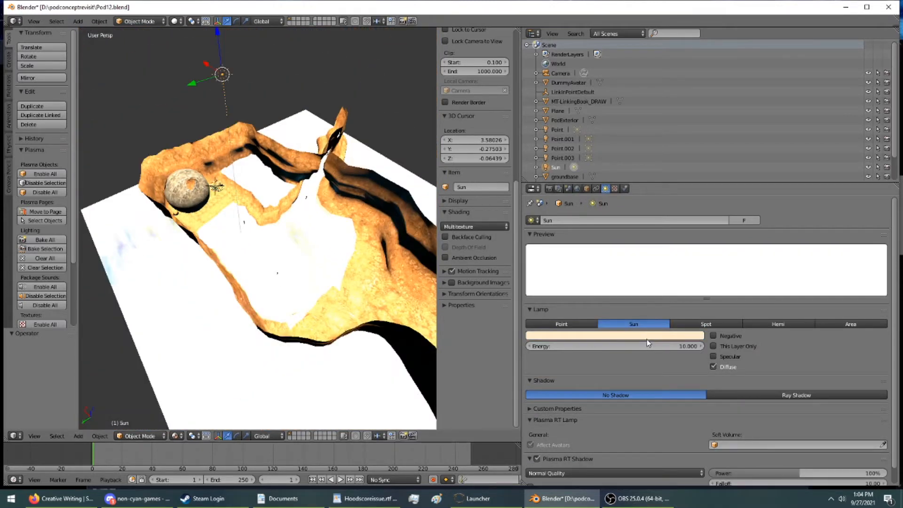
left_click(647, 337)
left_click(577, 233)
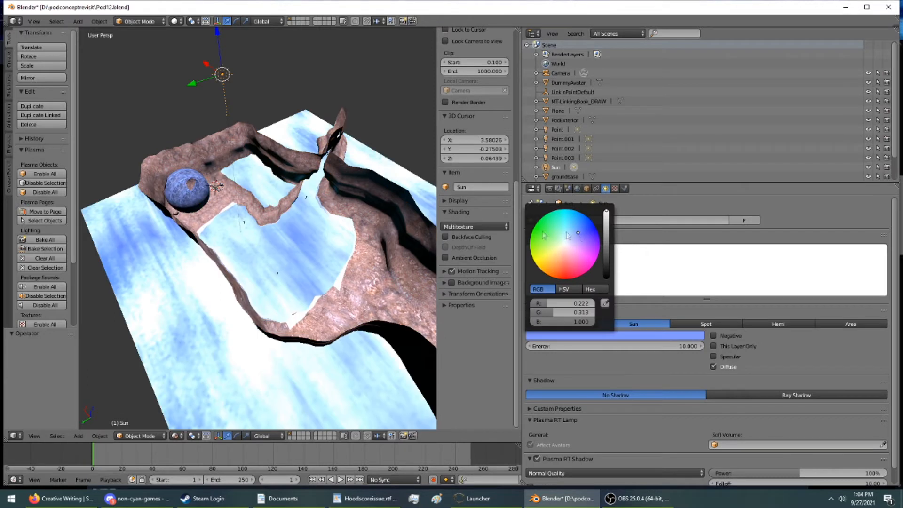
Inspect the relit cave at water level, select groundbase and switch it to Edit Mode
middle_click_drag(287, 257, 324, 95)
scroll(264, 214, "up", 4)
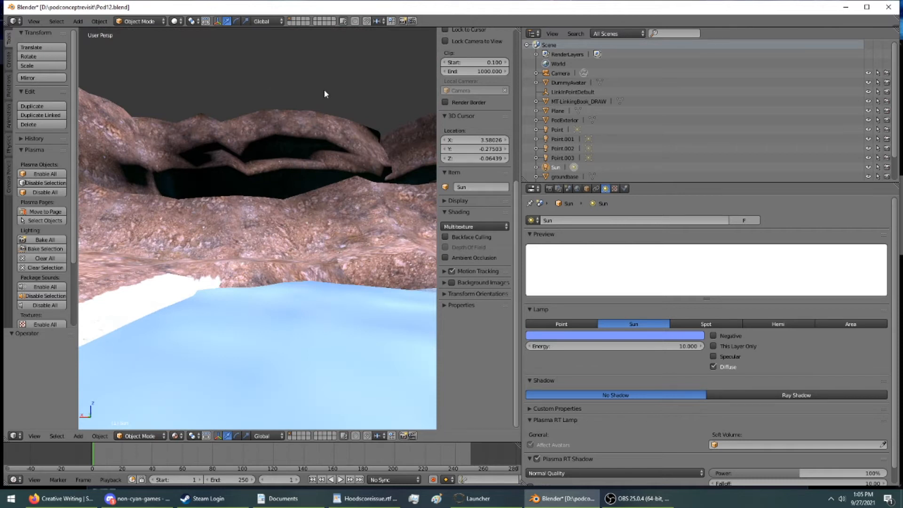
left_click(154, 21)
right_click(229, 214)
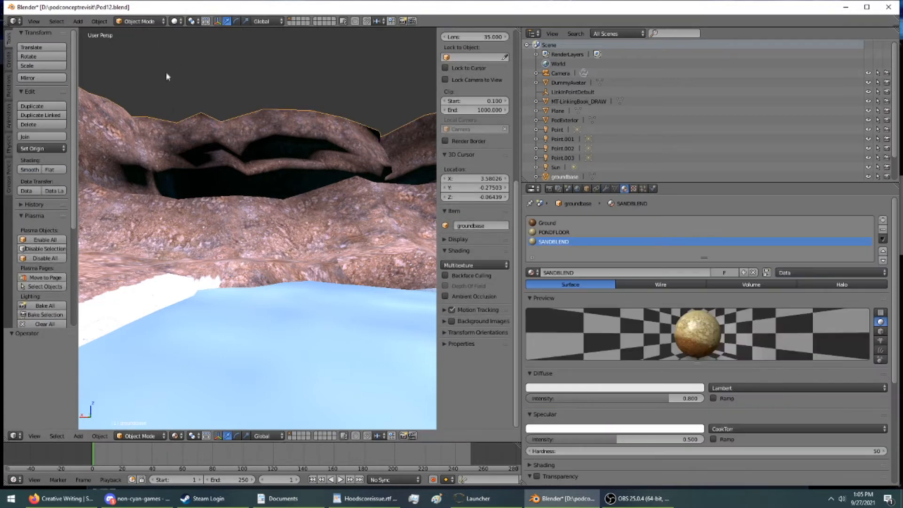
left_click(141, 21)
left_click(140, 45)
Select a SANDBLEND shoreline face beside the water on groundbase and show its UV layout in the UV/Image Editor
middle_click_drag(226, 202, 386, 236)
scroll(384, 236, "up", 4)
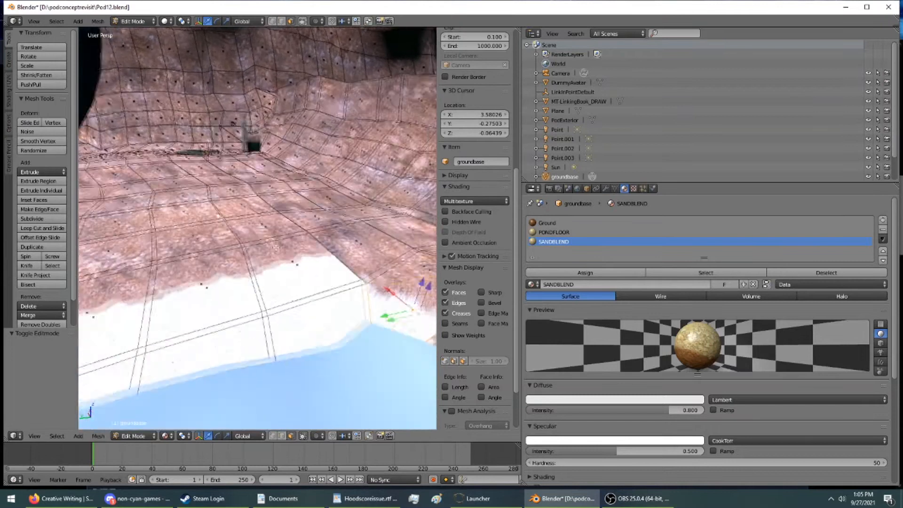
scroll(385, 237, "down", 3)
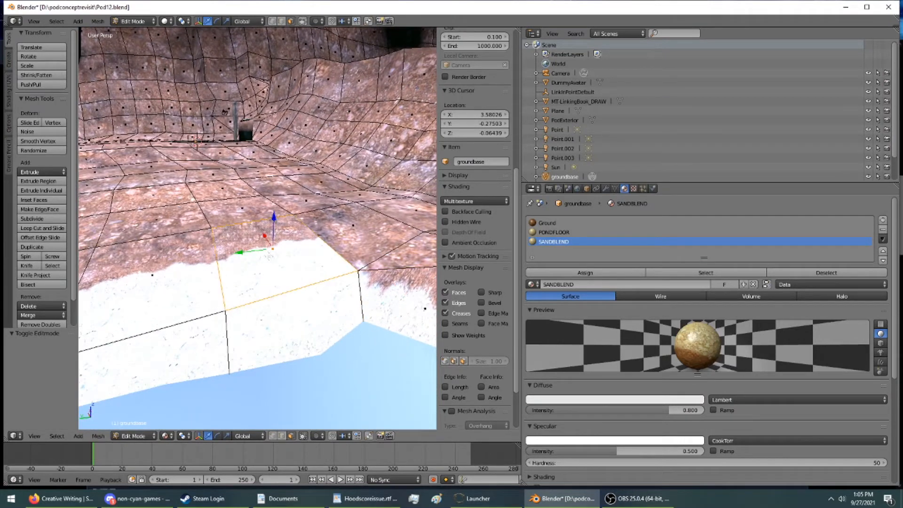
left_click(531, 189)
left_click(557, 262)
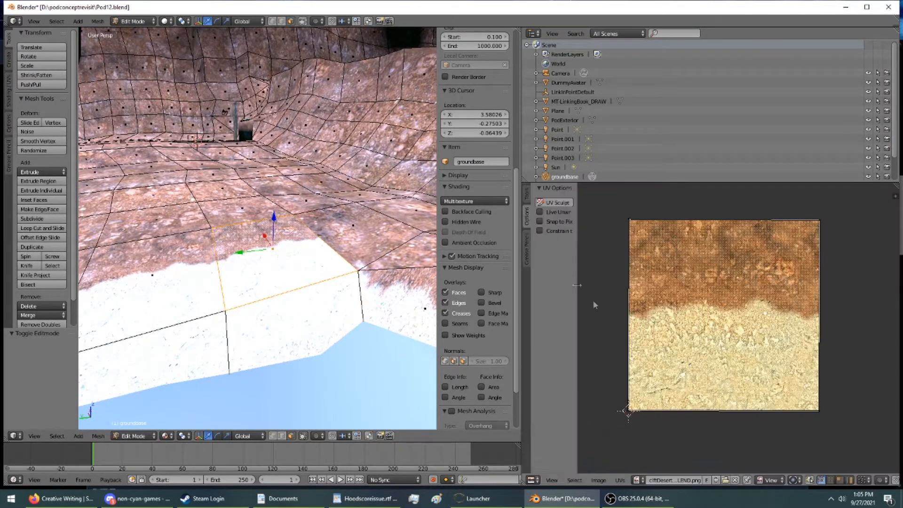
Try rotating the shoreline face's UVs by about -42.6° and moving their upper-right corner, reverting both changes
key("a")
key("r")
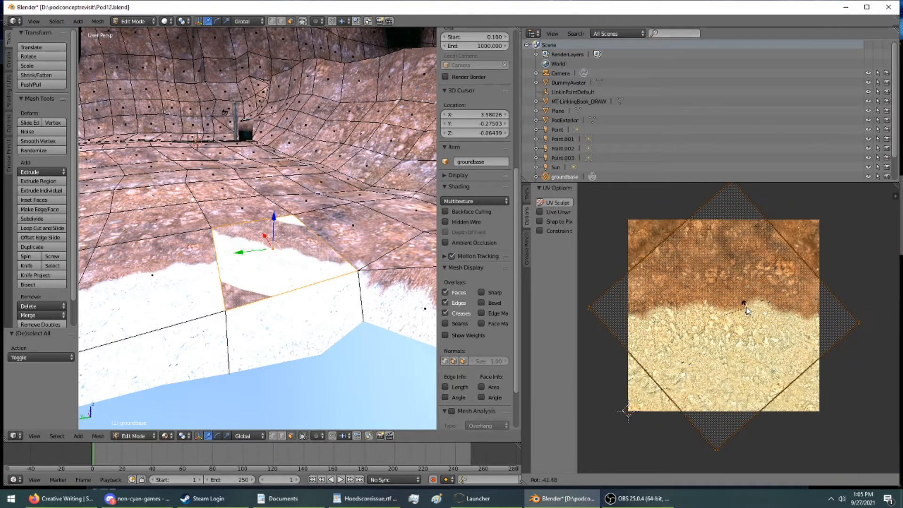
left_click(747, 311)
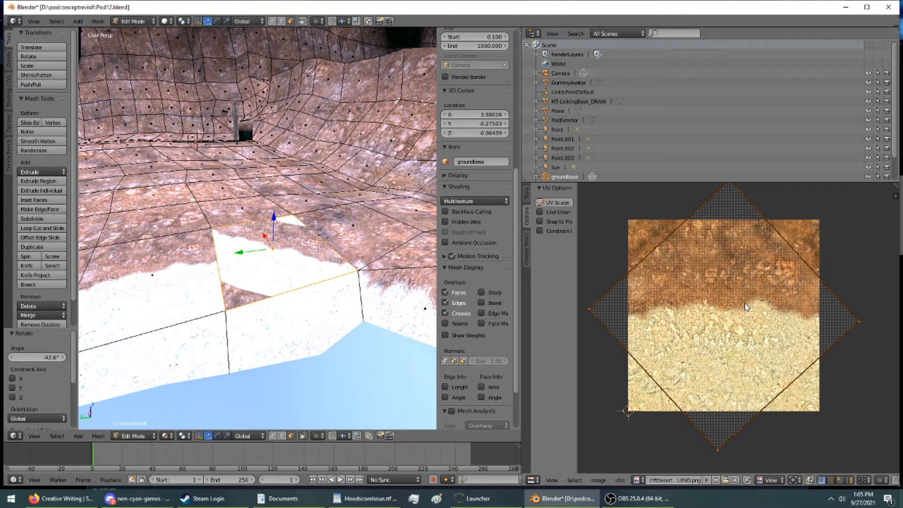
key("ctrl+z")
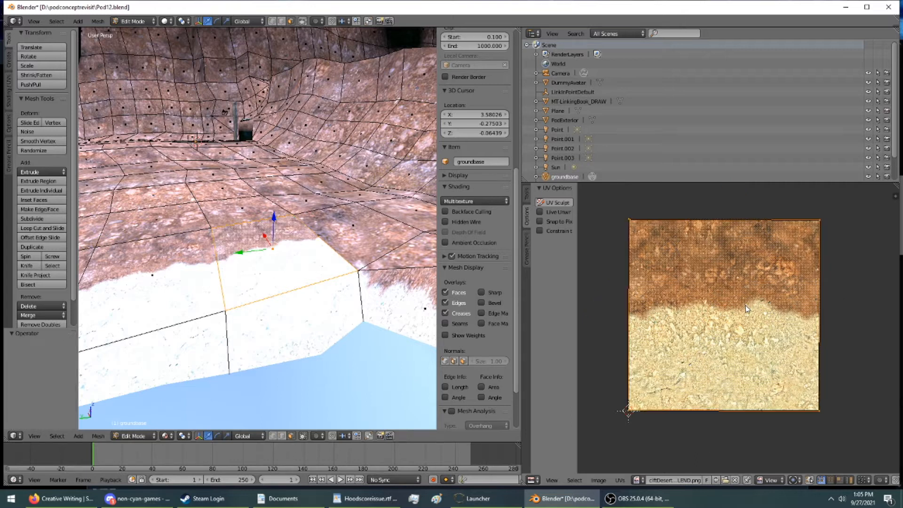
right_click(819, 222)
key("g")
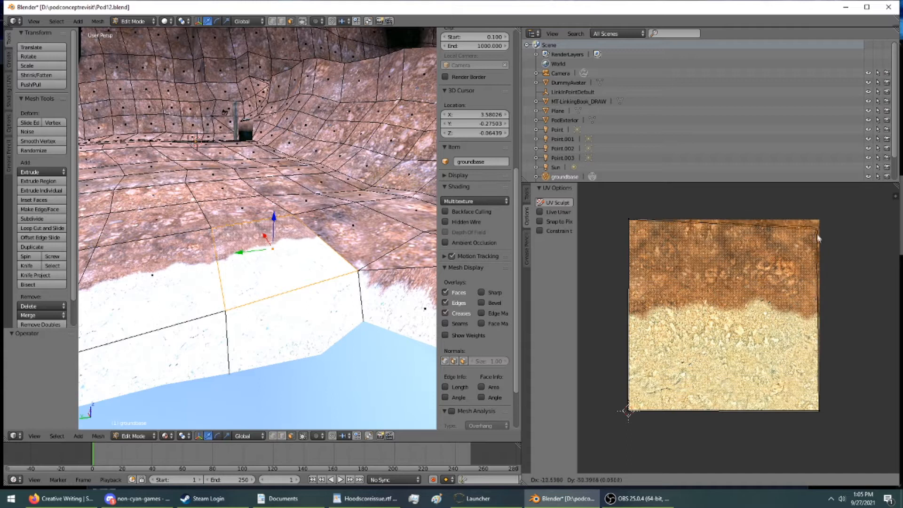
right_click(819, 264)
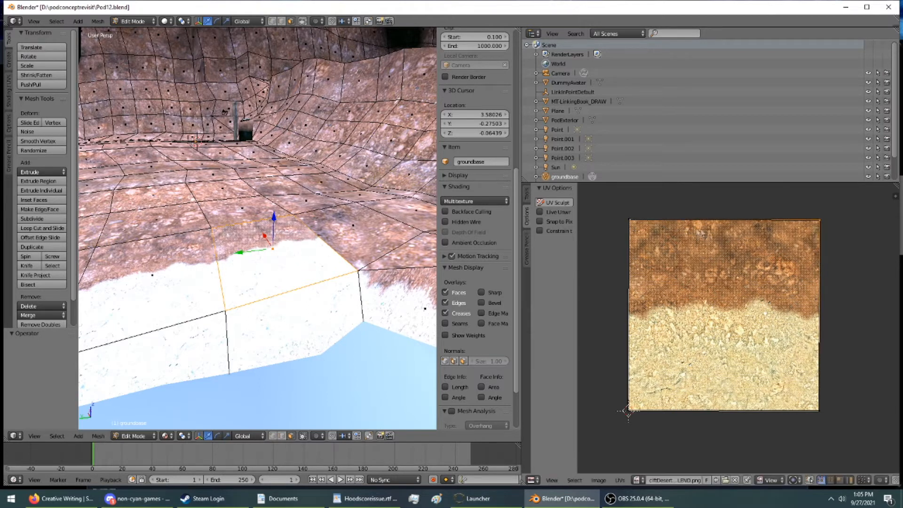
Raise the lower-right UV corner of the selected shoreline face by about 0.455 to bring its sand edge down
right_click(820, 416)
key("g")
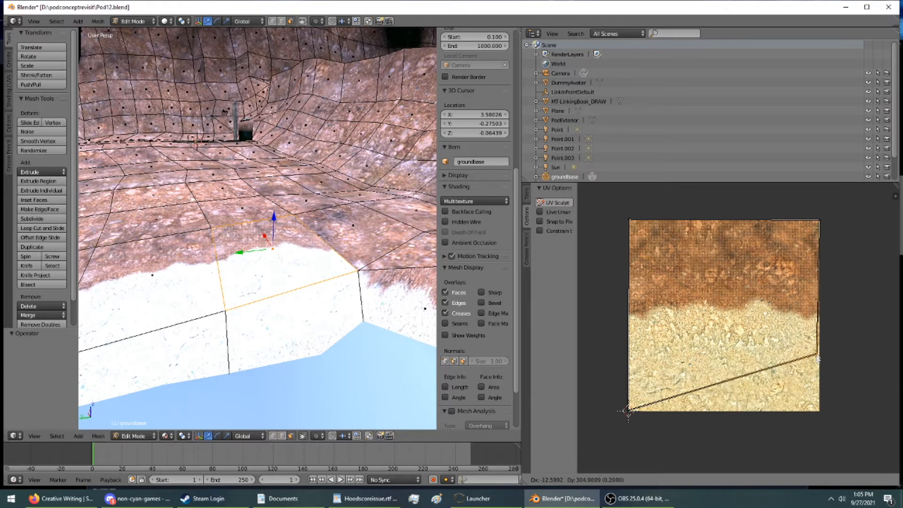
left_click(819, 329)
Select the adjoining ground-textured face and nudge its lower-right UV corner up by about 0.006
middle_click_drag(297, 295, 350, 285)
right_click(349, 285)
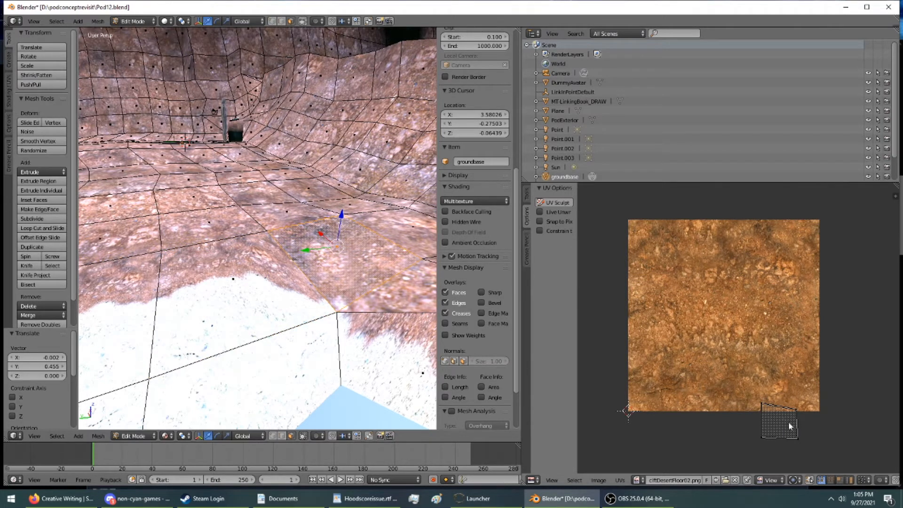
scroll(801, 450, "up", 3)
middle_click_drag(765, 416, 661, 252)
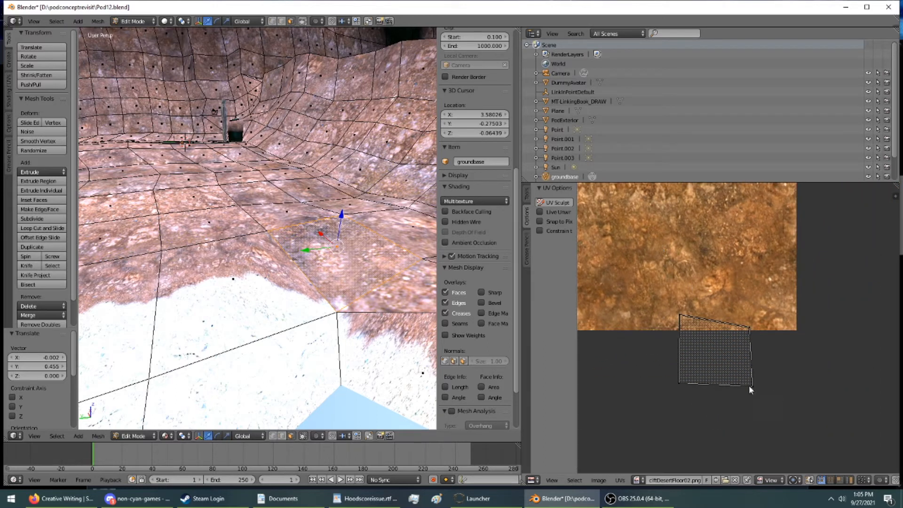
key("g")
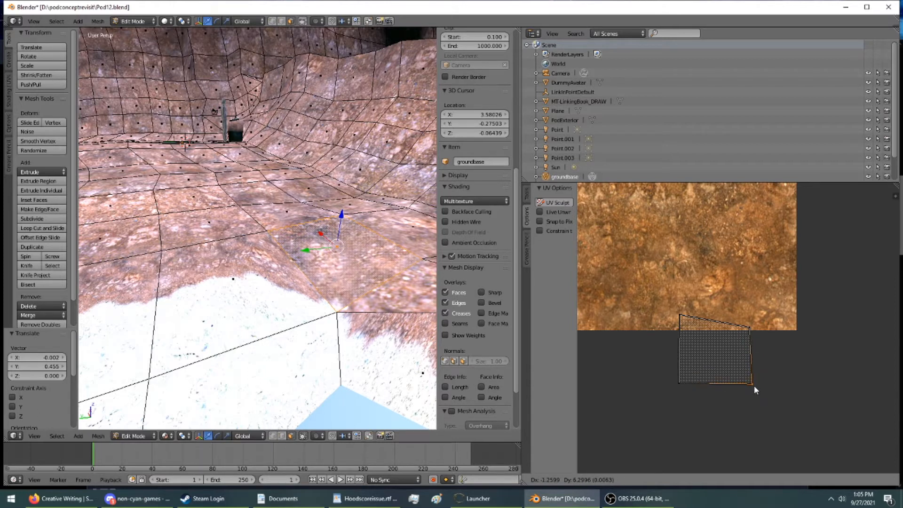
left_click(754, 386)
On the SANDBLEND shoreline face below the sphere, raise the lower-left UV corner by about 0.41
middle_click_drag(312, 316, 359, 391)
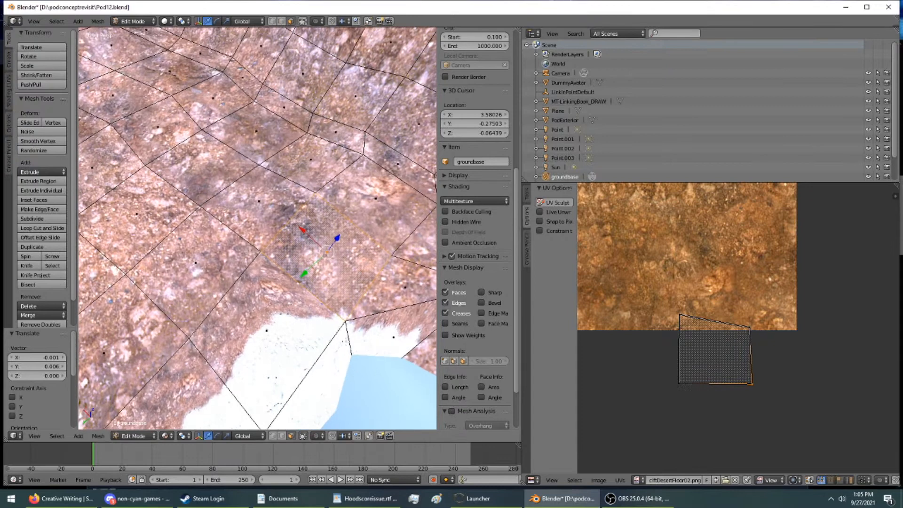
scroll(355, 346, "up", 4)
middle_click_drag(355, 347, 129, 175, "shift")
middle_click_drag(128, 176, 105, 124)
middle_click_drag(225, 162, 189, 169)
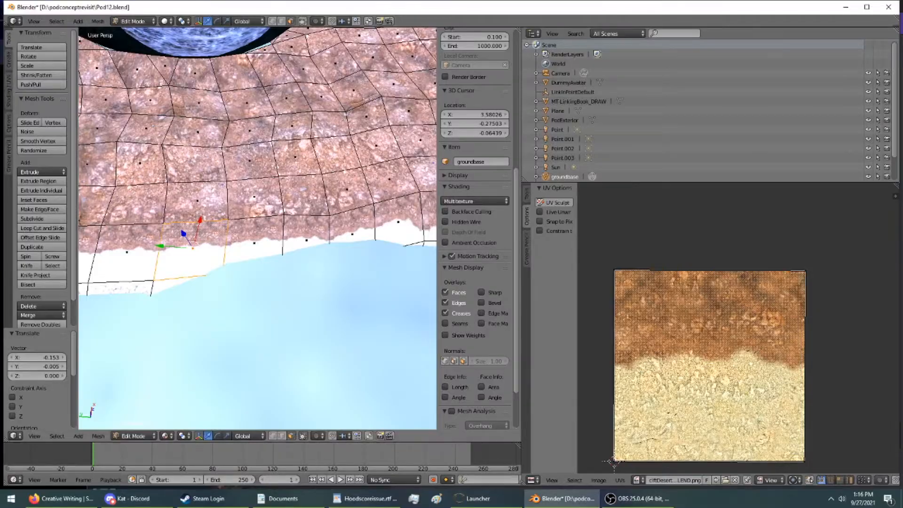
middle_click_drag(182, 236, 172, 71)
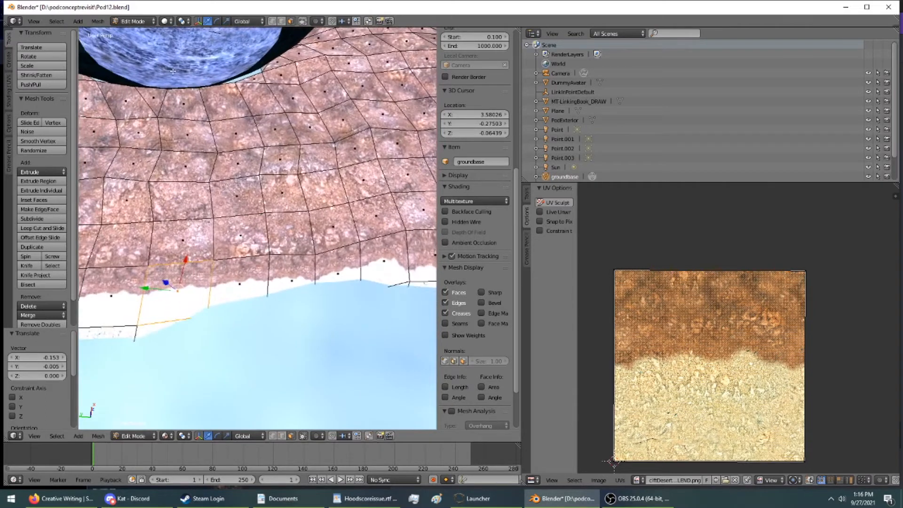
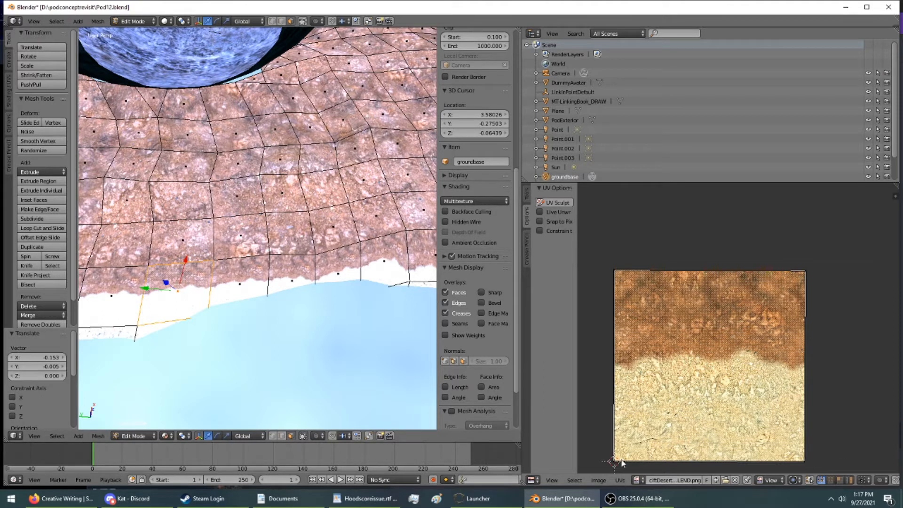
key("g")
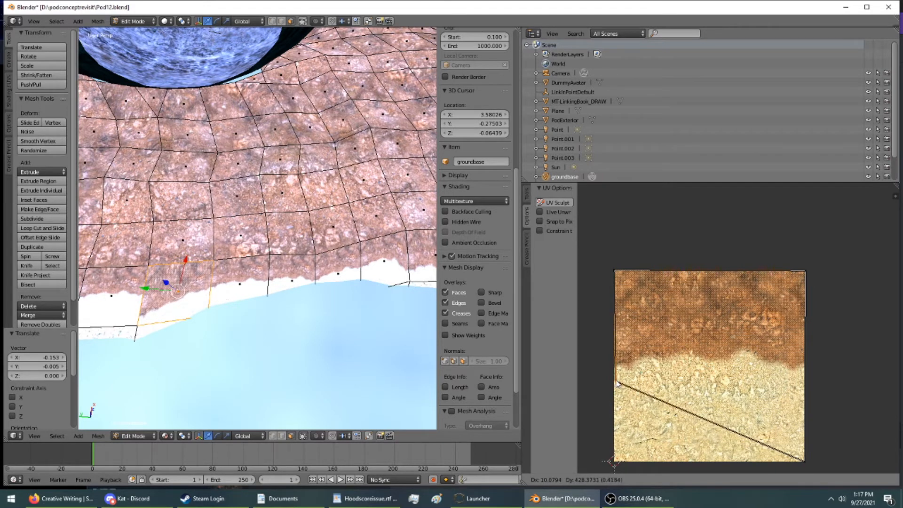
left_click(616, 385)
Select the neighbouring shoreline face and raise its lower-right UV corner by about 0.44 and its lower-left corner by about 0.41
middle_click_drag(148, 292, 236, 286, "shift")
right_click(204, 284)
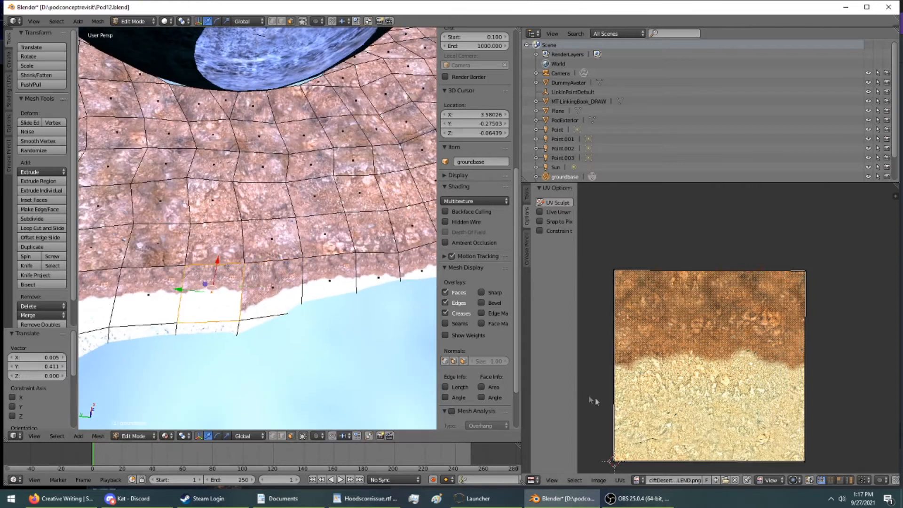
right_click(806, 461)
key("g")
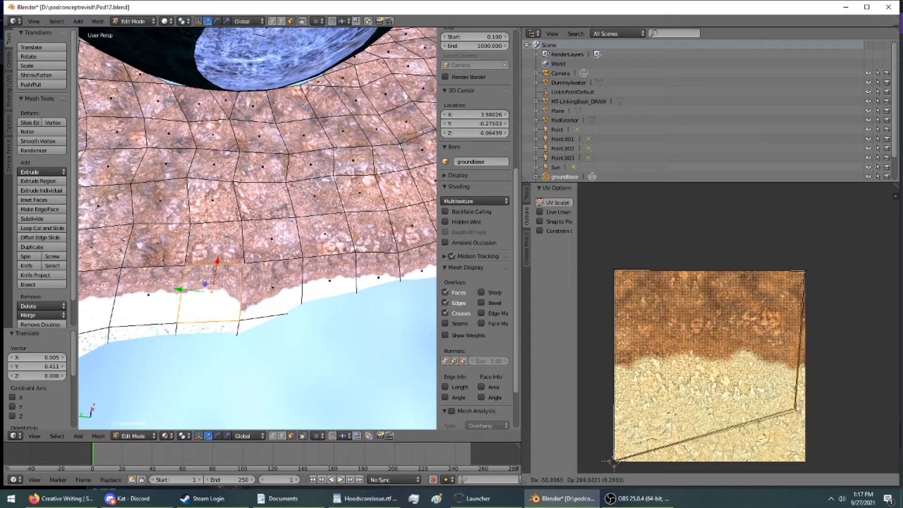
left_click(804, 378)
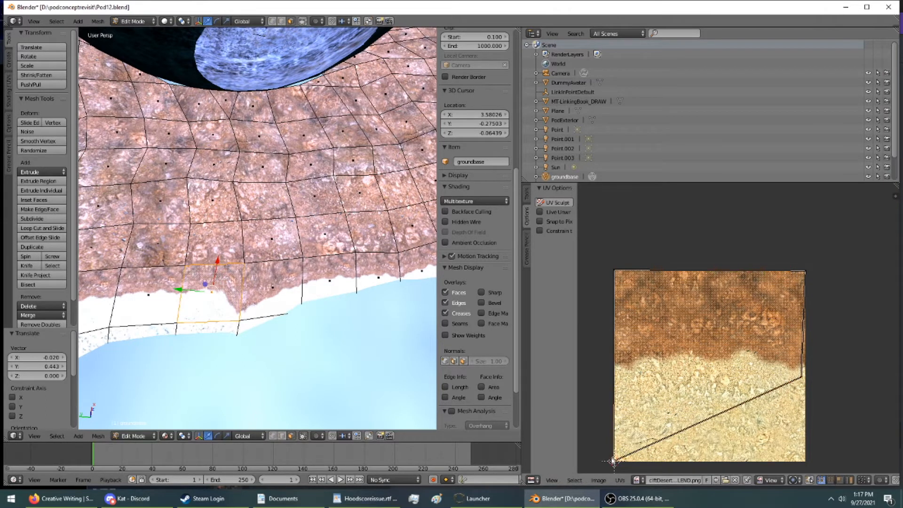
right_click(612, 460)
key("g")
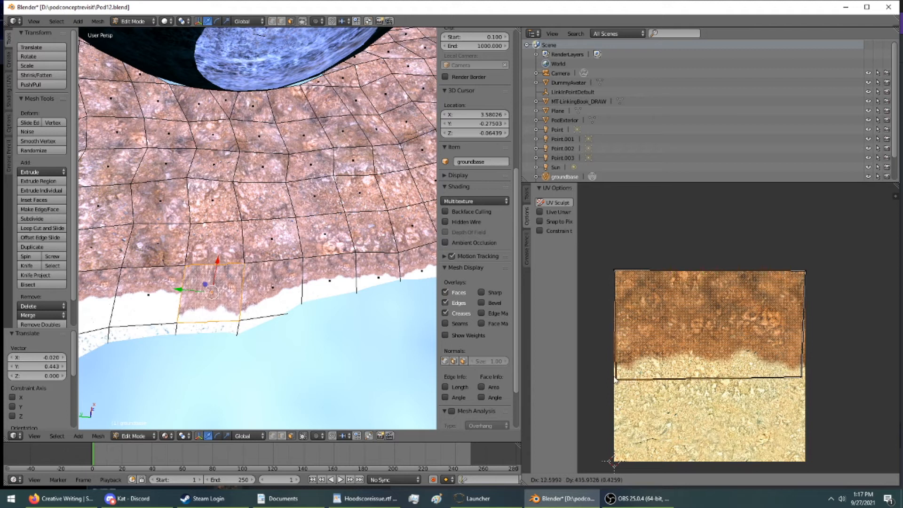
left_click(612, 381)
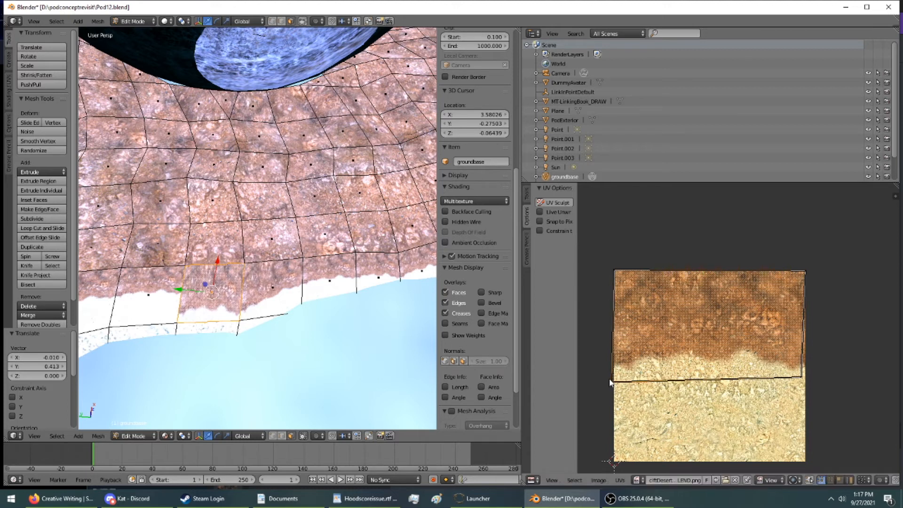
On the next shoreline face, move the lower-right UV corner by about 0.03, 0.42 and the lower-left corner by about -0.08, 0.37
right_click(158, 299)
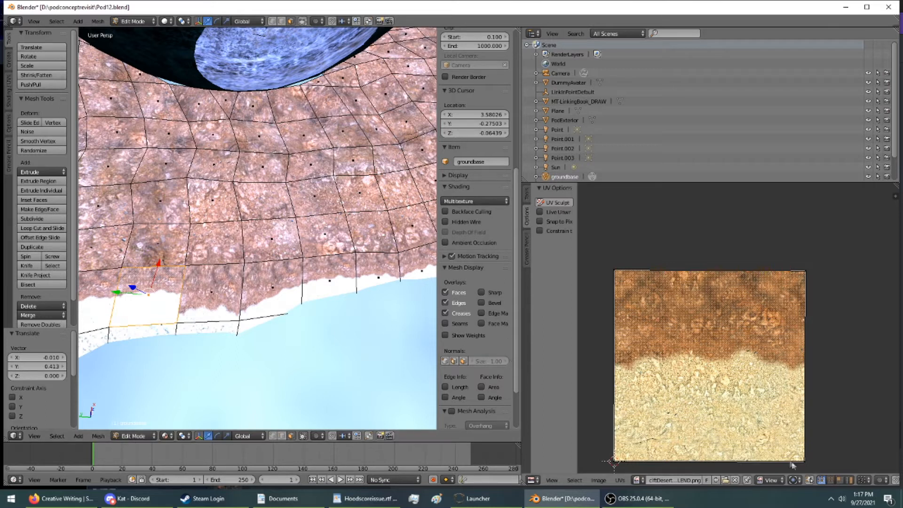
right_click(806, 463)
key("g")
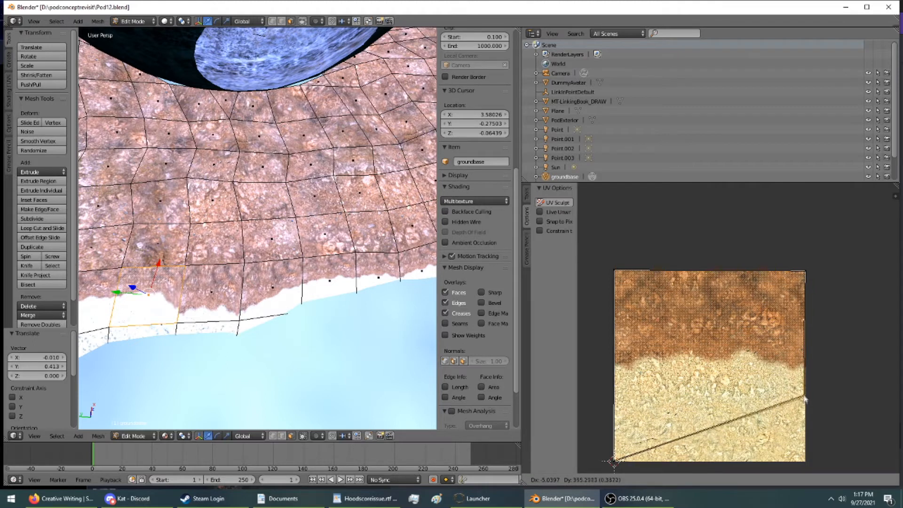
left_click(811, 382)
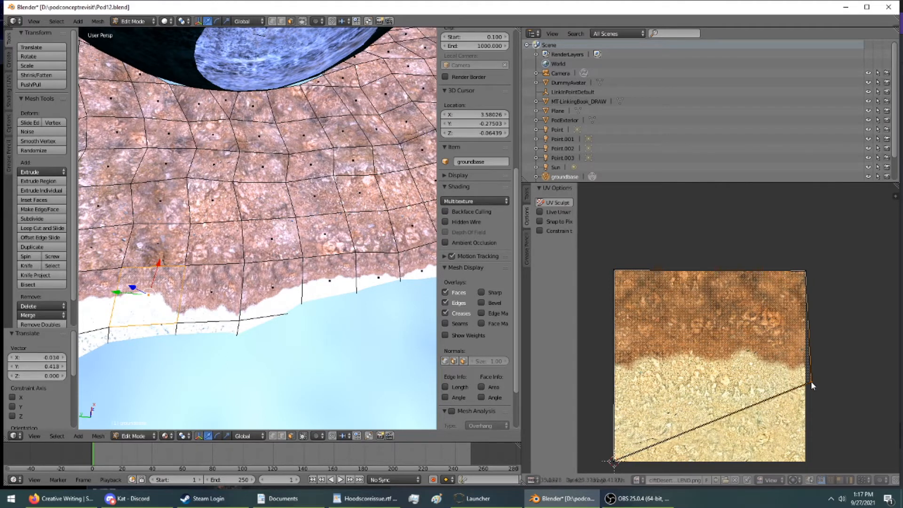
right_click(618, 464)
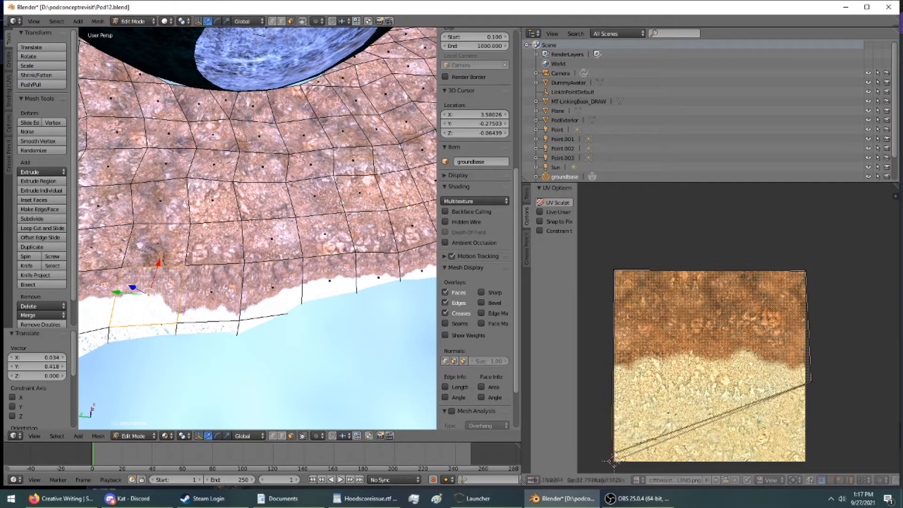
key("g")
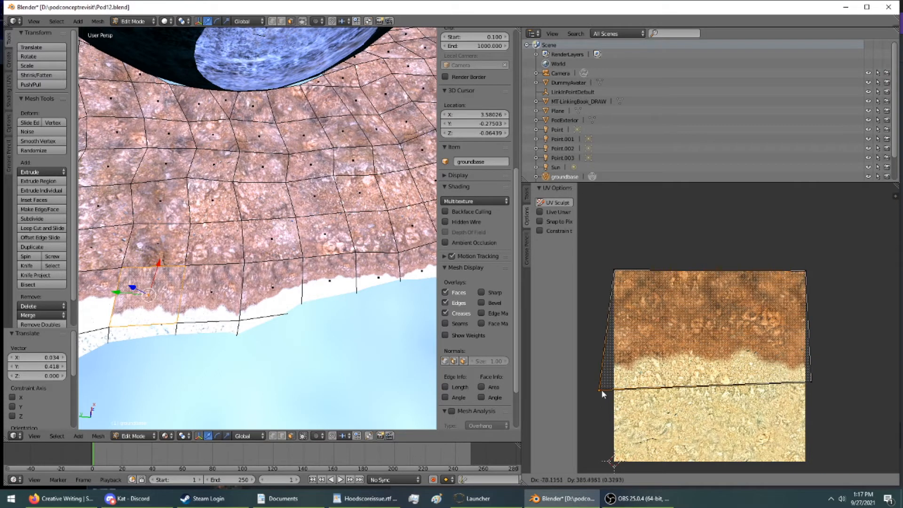
left_click(603, 392)
Select the following face along the shore and move its lower-right UV corner by about 0.08, 0.40 and lower-left by about -0.04, 0.44
middle_click_drag(254, 301, 397, 280, "shift")
middle_click_drag(198, 265, 238, 262, "shift")
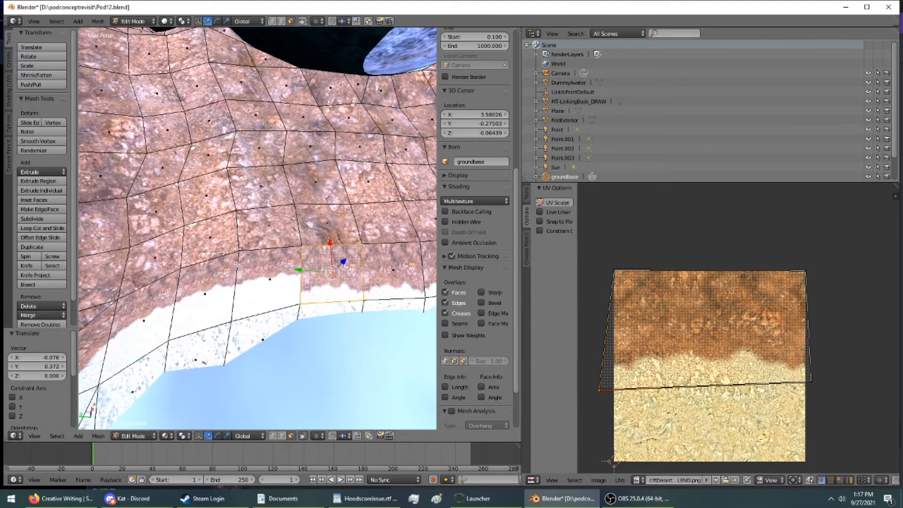
right_click(268, 288)
right_click_drag(803, 459, 818, 382)
right_click_drag(611, 458, 606, 377)
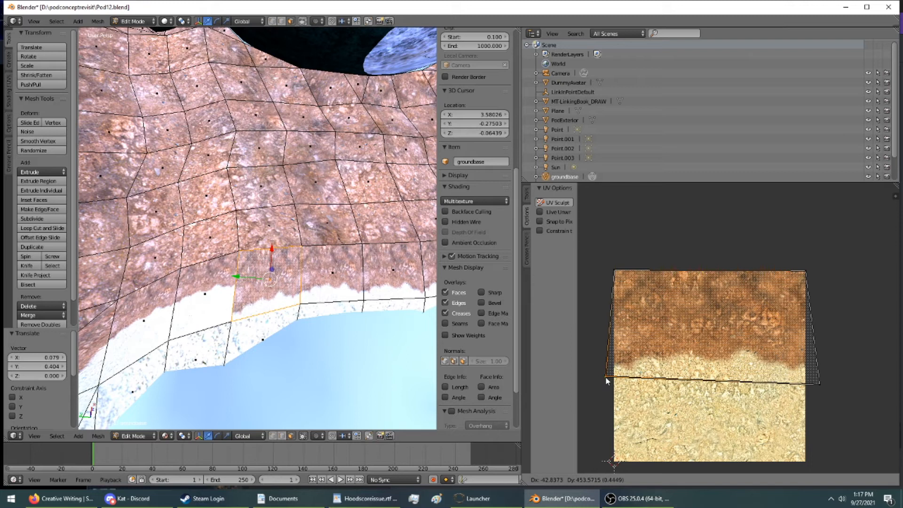
left_click(606, 378)
On the face where the shore starts to curve, raise the lower-right UV corner and move the lower-left corner by about 0.39, 0.39
key("ctrl+z")
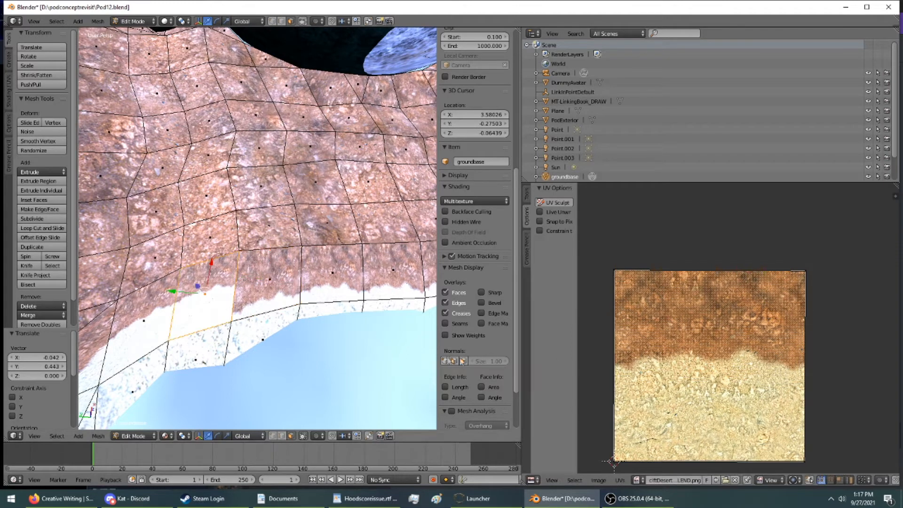
right_click_drag(803, 460, 801, 377)
right_click_drag(613, 460, 688, 386)
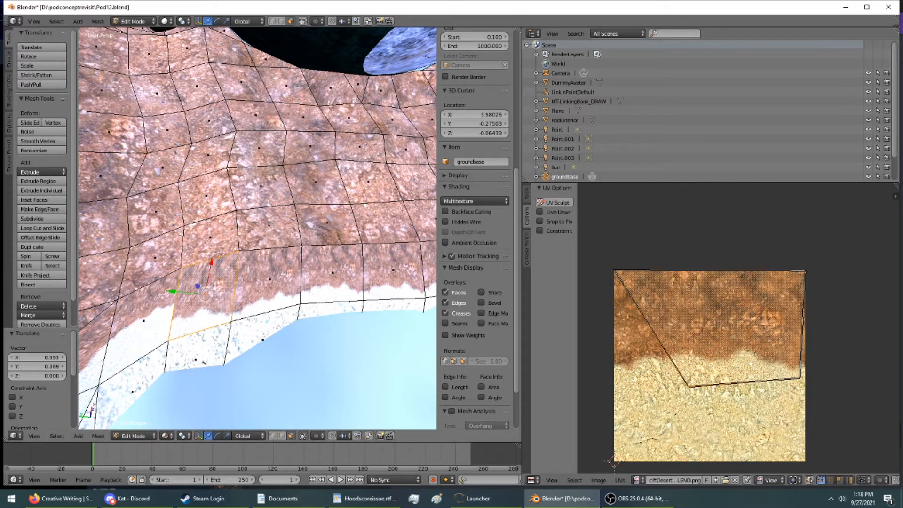
Select the next SANDBLEND face along the curved shoreline for UV adjustment
middle_click_drag(225, 313, 110, 117)
middle_click_drag(225, 301, 207, 257)
middle_click_drag(211, 329, 202, 244, "shift")
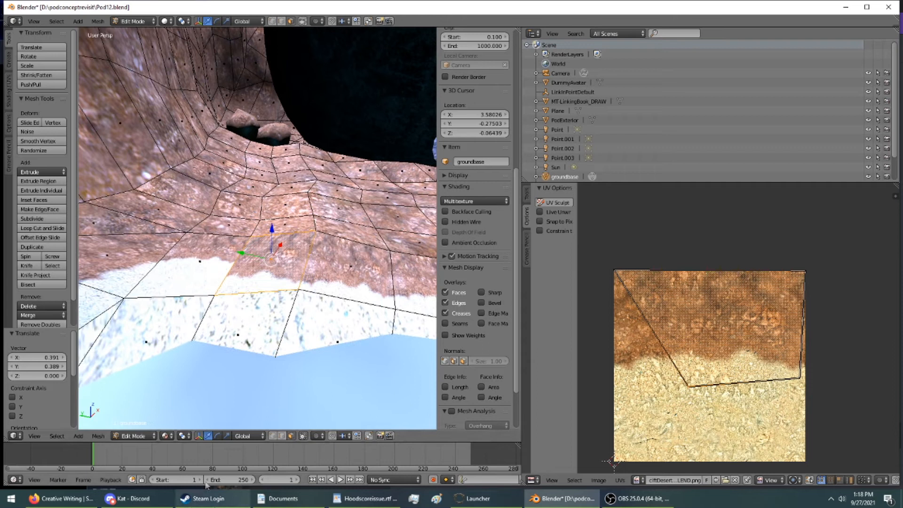
right_click(187, 273)
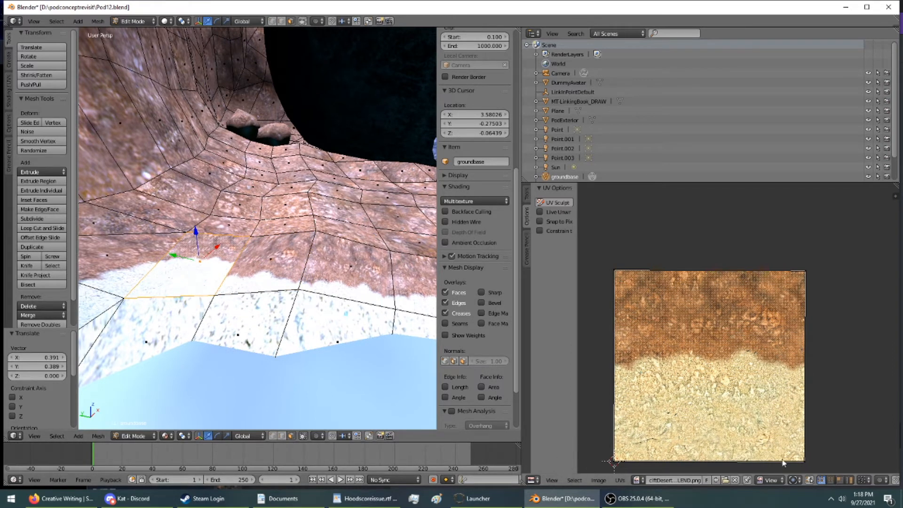
Raise the lower-right UV corner of the selected sand-blend face by about 0.325 on the ground base mesh
right_click_drag(803, 462, 808, 399)
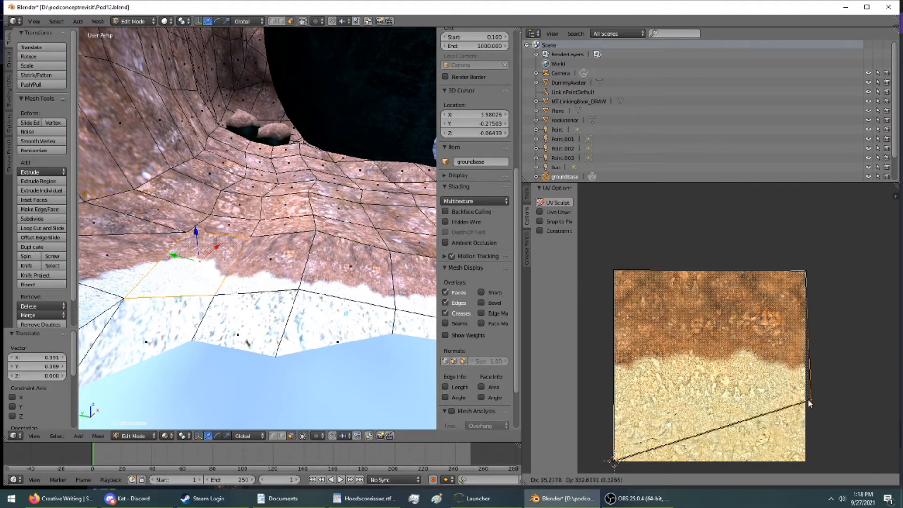
left_click(808, 399)
Select the sand-blend face beside the narrow triangular faces at the bank and raise its lower-left UV corner
middle_click_drag(376, 357, 219, 331)
middle_click_drag(295, 356, 310, 393)
middle_click_drag(301, 287, 246, 211)
scroll(384, 219, "down", 1)
scroll(352, 252, "up", 5)
scroll(382, 247, "up", 6)
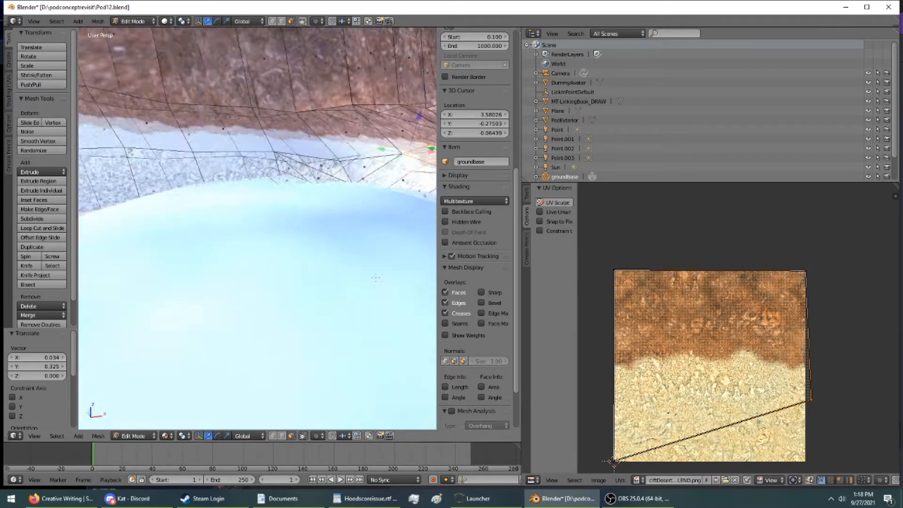
middle_click_drag(382, 247, 99, 52)
right_click(306, 204)
right_click(361, 168)
right_click_drag(615, 459, 601, 394)
Raise the adjacent bank face's lower UV corners by about 0.335 on the right and 0.416 on the left
right_click(311, 200)
right_click_drag(815, 463, 803, 396)
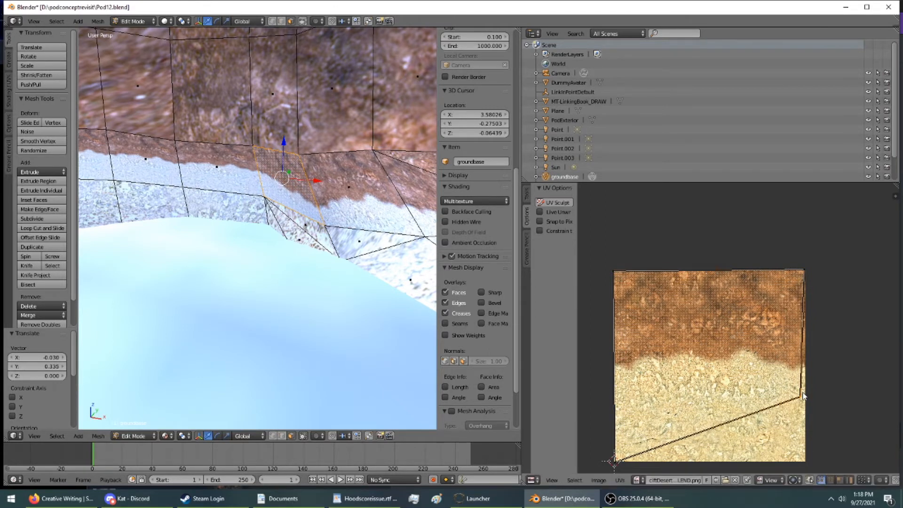
right_click_drag(614, 460, 614, 384)
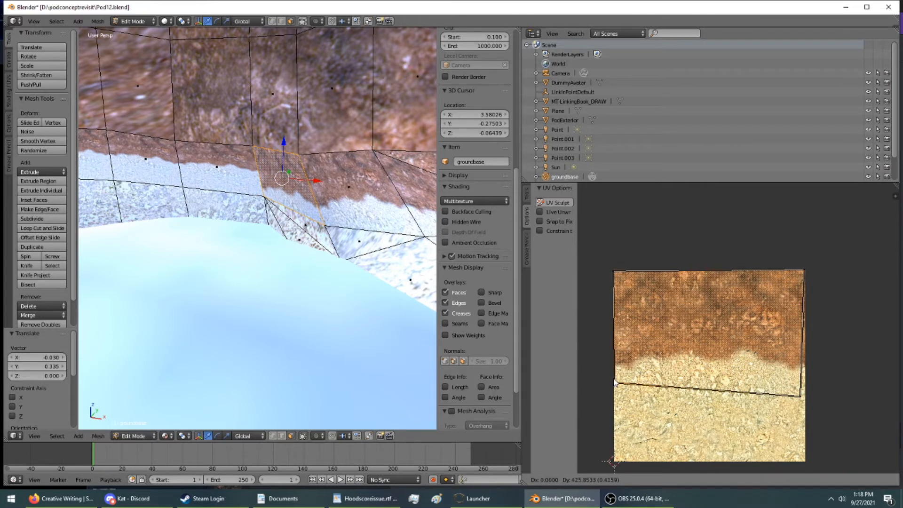
left_click(615, 383)
Raise the next blend face's lower UV corners by about 0.40 on the right and 0.43 on the left
right_click(218, 168)
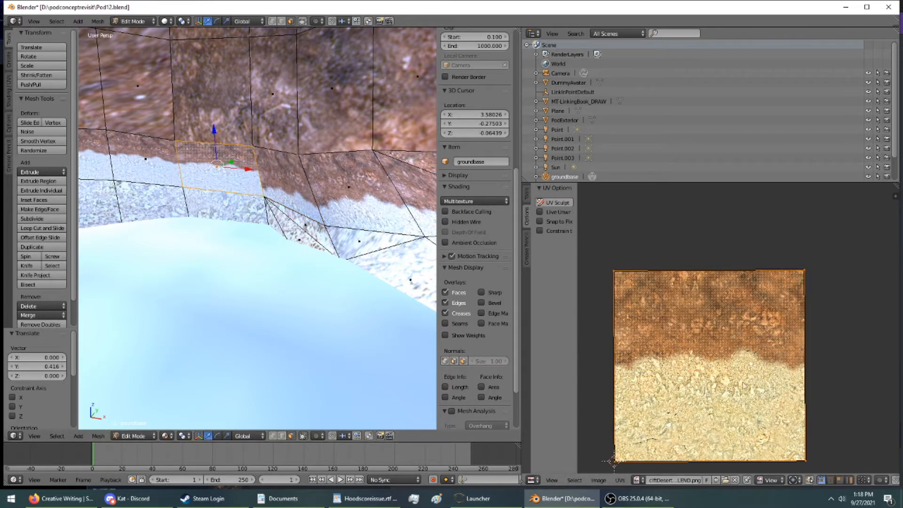
right_click_drag(804, 457, 809, 388)
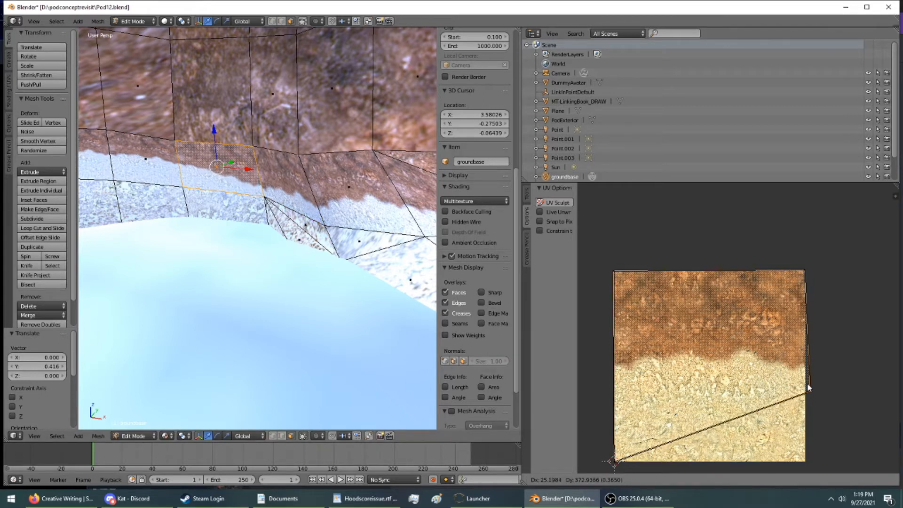
left_click(809, 388)
scroll(320, 173, "up", 2)
middle_click_drag(320, 173, 404, 141)
middle_click_drag(184, 221, 209, 278)
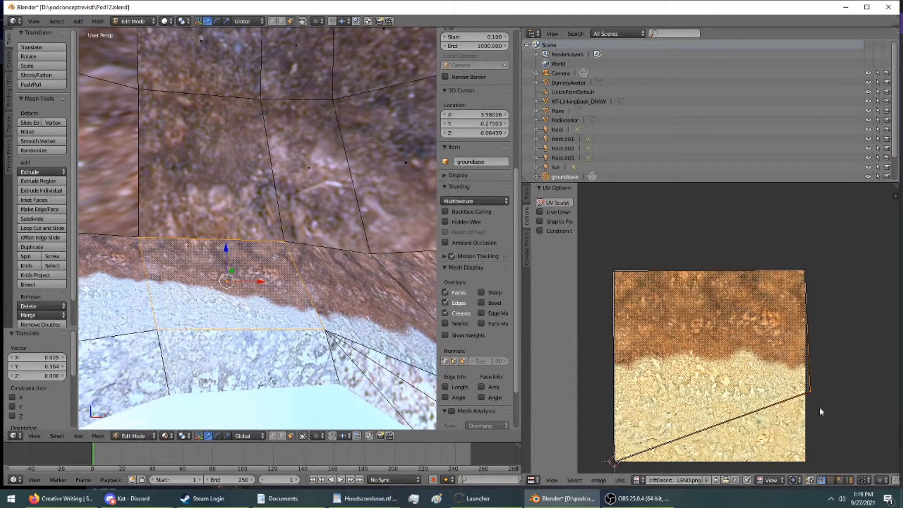
key("g")
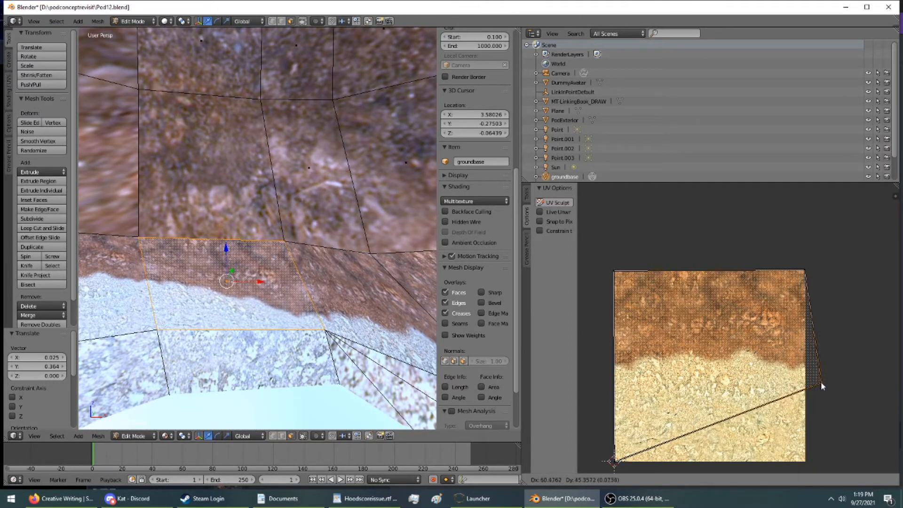
left_click(809, 388)
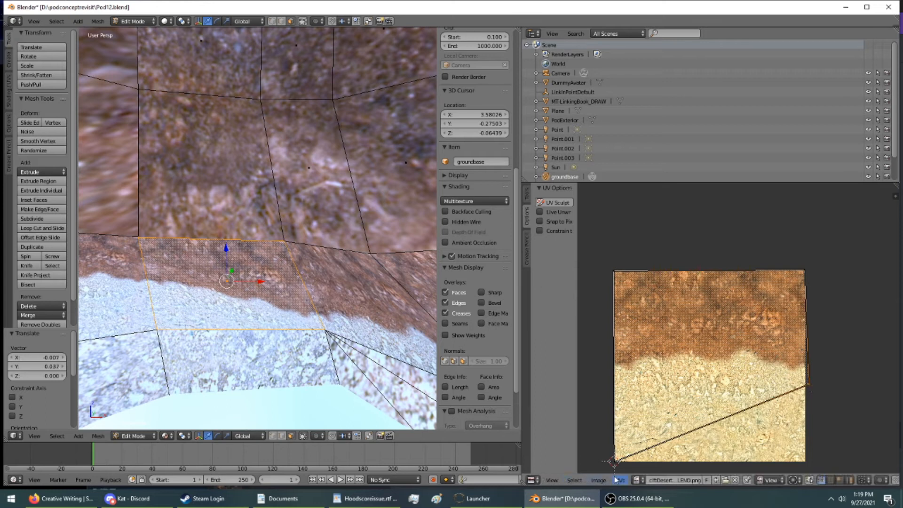
key("g")
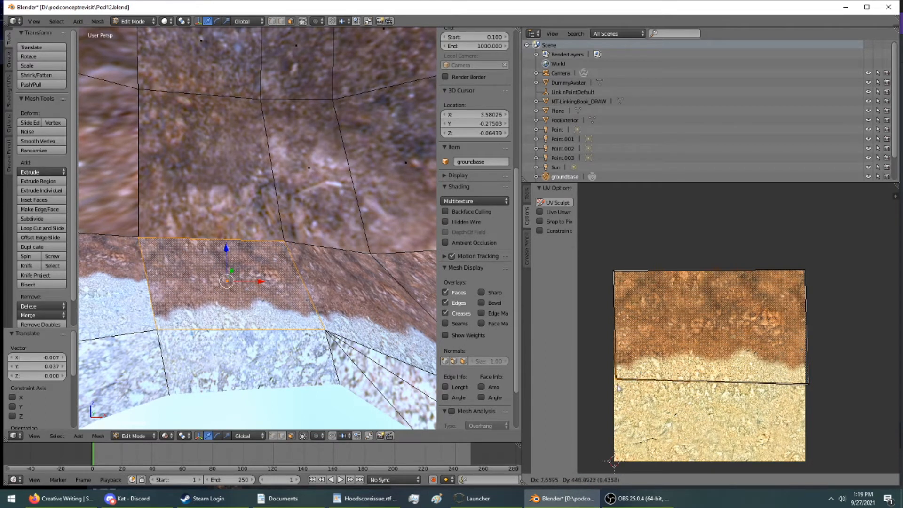
left_click(618, 387)
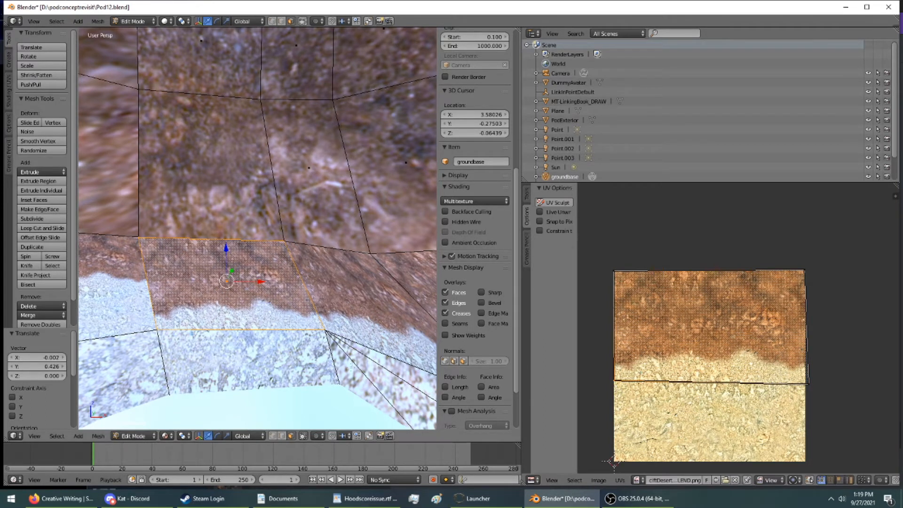
Raise the following blend face's lower UV corners by about 0.389 on the right and 0.408 on the left
right_click(137, 305)
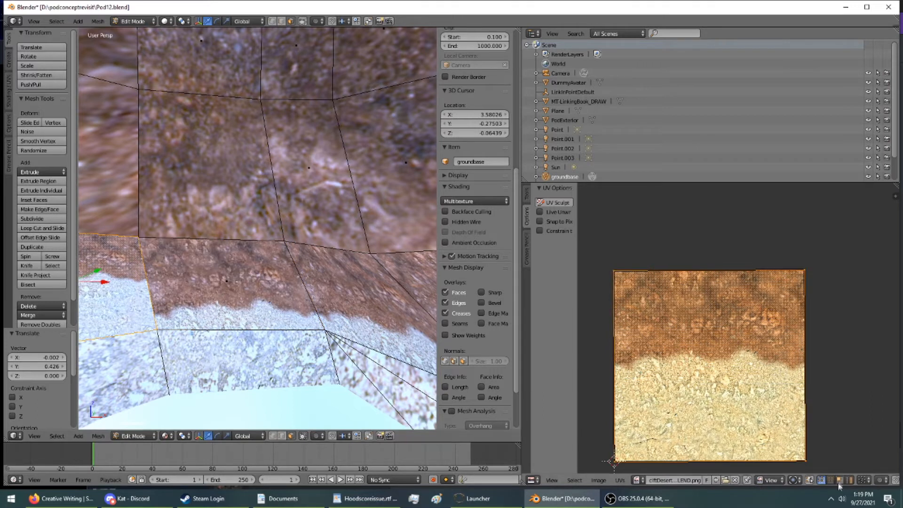
right_click(809, 455)
key("g")
left_click(804, 385)
key("KP_Decimal")
middle_click_drag(248, 217, 226, 219)
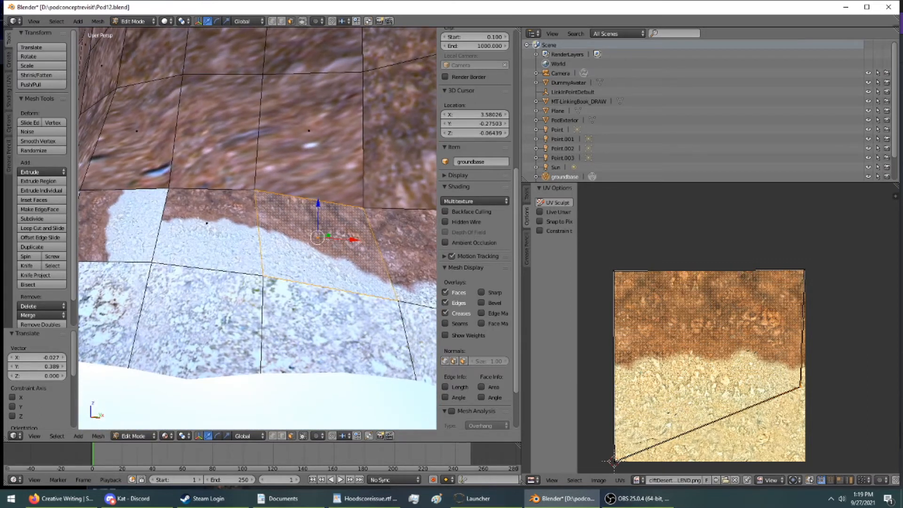
right_click(614, 460)
key("g")
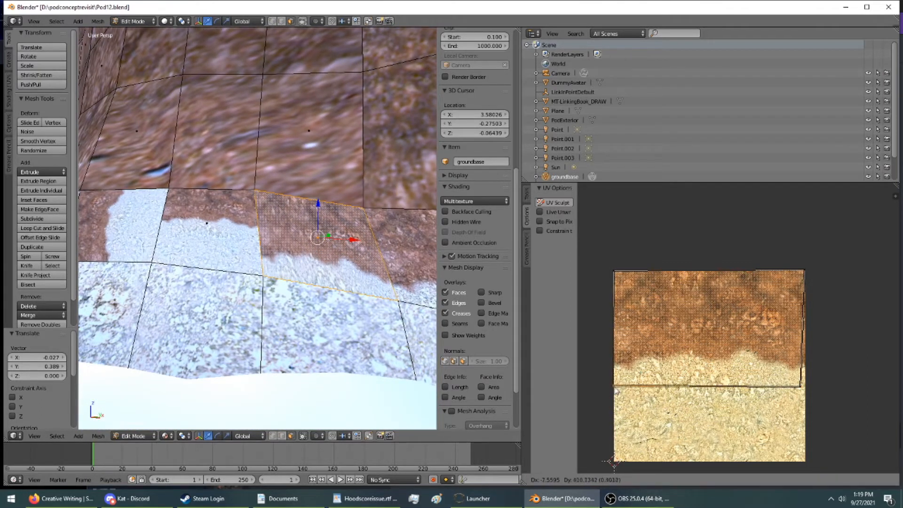
left_click(617, 390)
Raise the lower-right UV corner of the next face along the bank by about 0.404
middle_click_drag(329, 263, 421, 299)
right_click(307, 276)
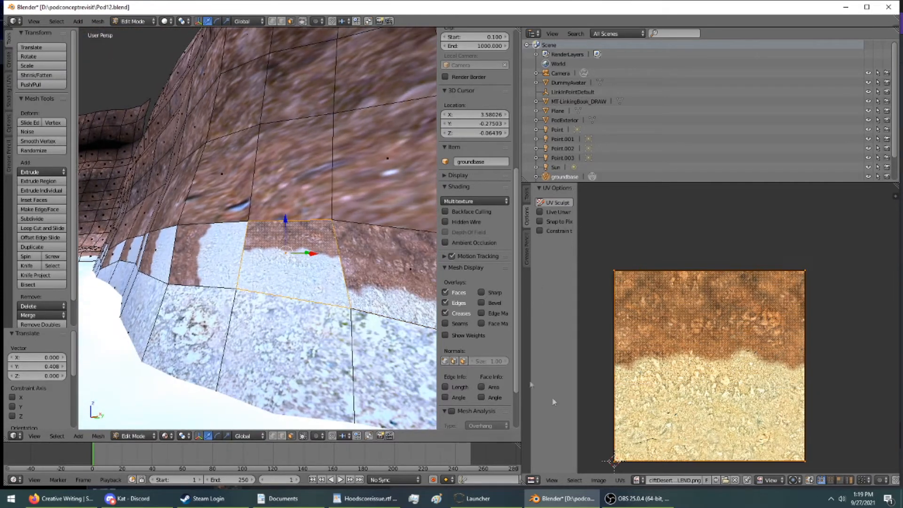
right_click_drag(803, 462, 803, 384)
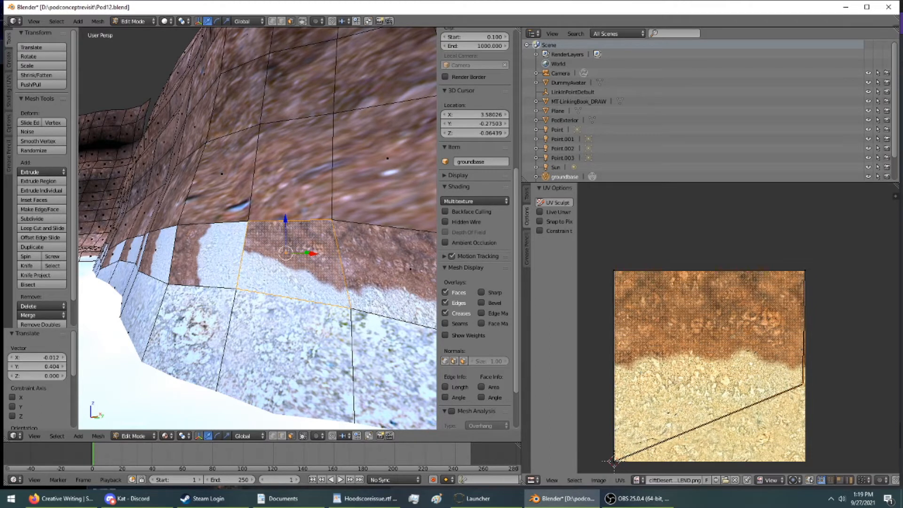
Rotate all UVs of the next blend face, whose texture runs sideways, by about -90.8° so the sand lies at the bottom
right_click(183, 240)
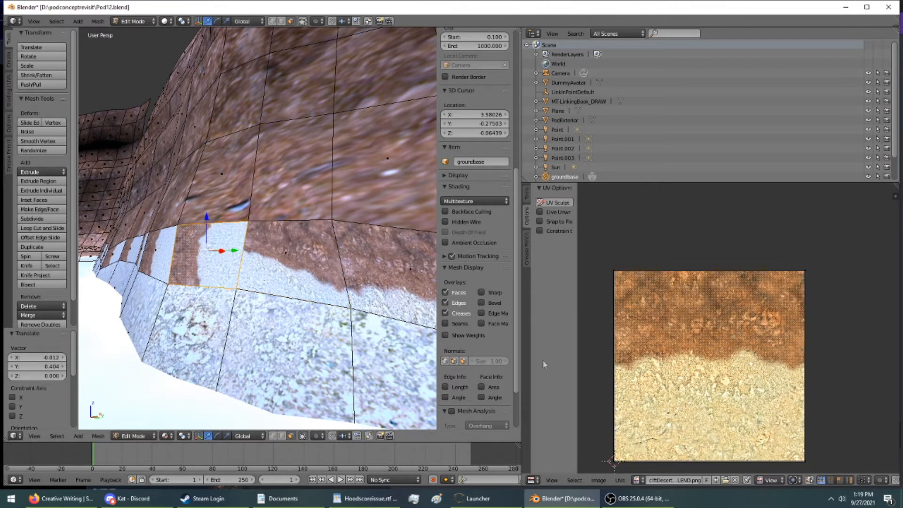
key("a")
key("r")
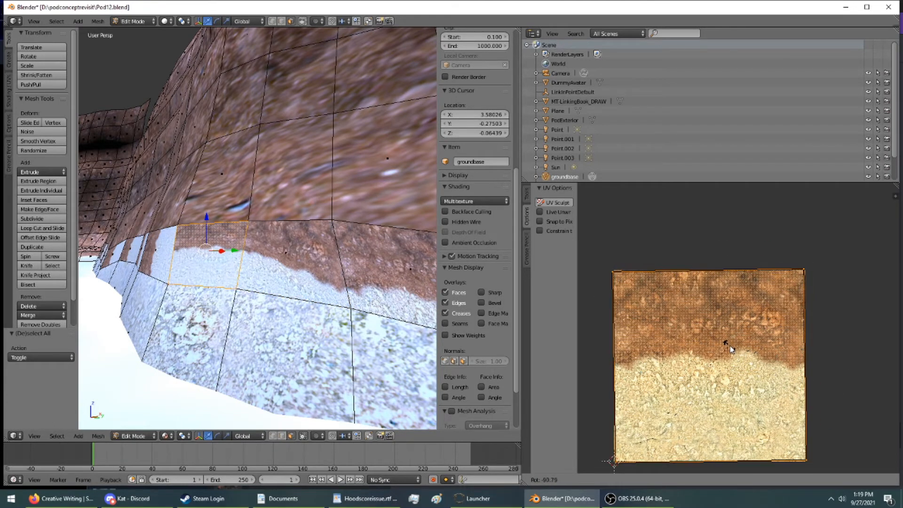
left_click(730, 346)
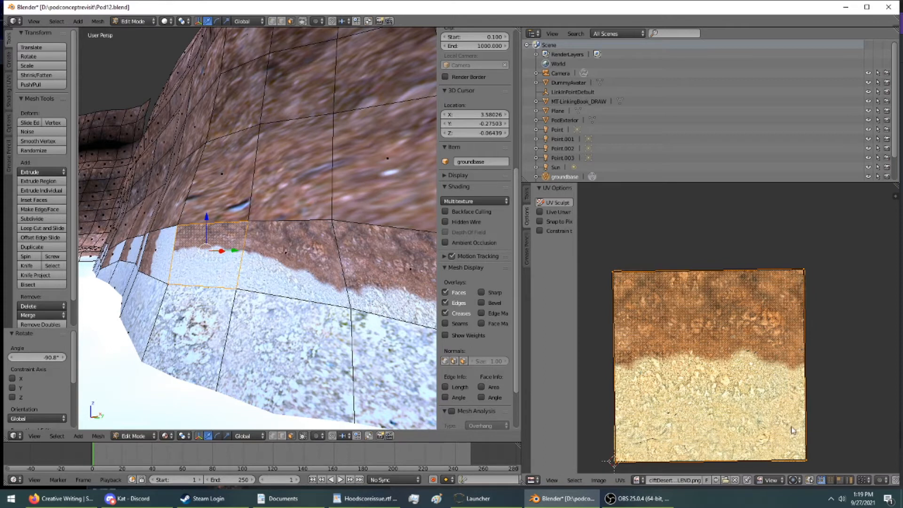
Nudge the face's upper UV corners slightly inside the texture and raise its lower-left corner by about 0.359
key("g")
left_click(618, 274)
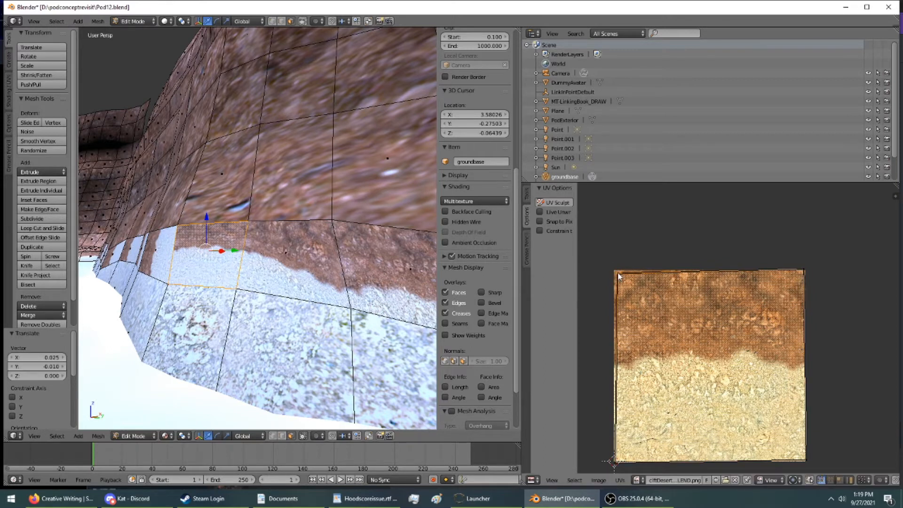
right_click(803, 271)
key("g")
left_click(802, 276)
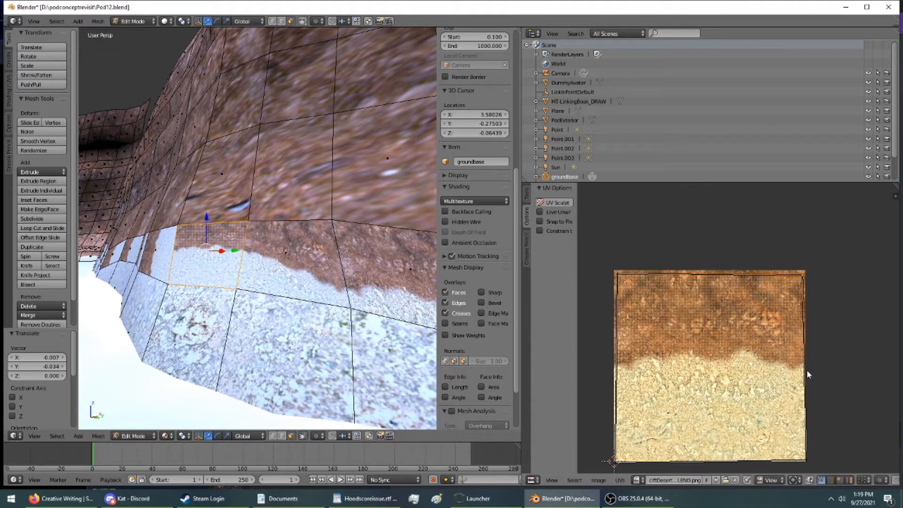
right_click(615, 463)
key("g")
left_click(624, 398)
Move the vertex on the sand blend's lower edge at the bank corner about -1.214 along the Y axis
middle_click_drag(236, 293, 287, 306)
scroll(279, 277, "down", 3)
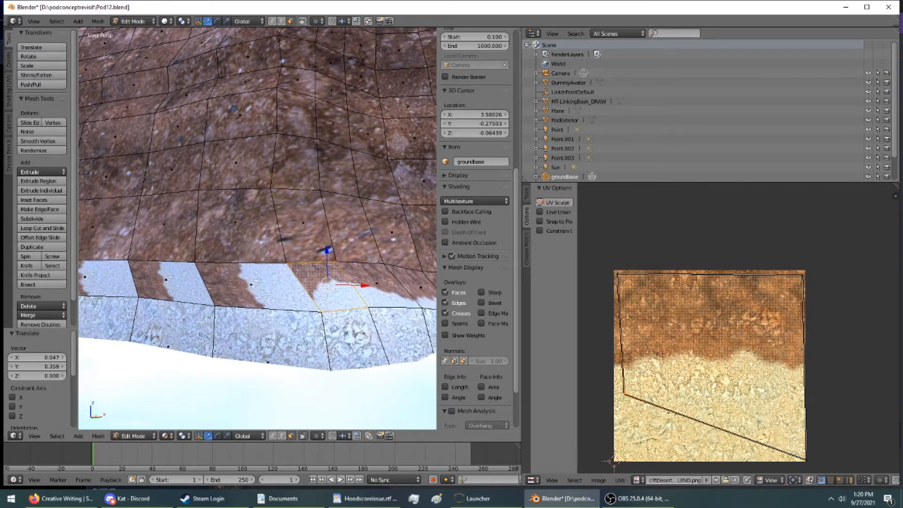
scroll(288, 297, "up", 4)
middle_click_drag(286, 295, 388, 278)
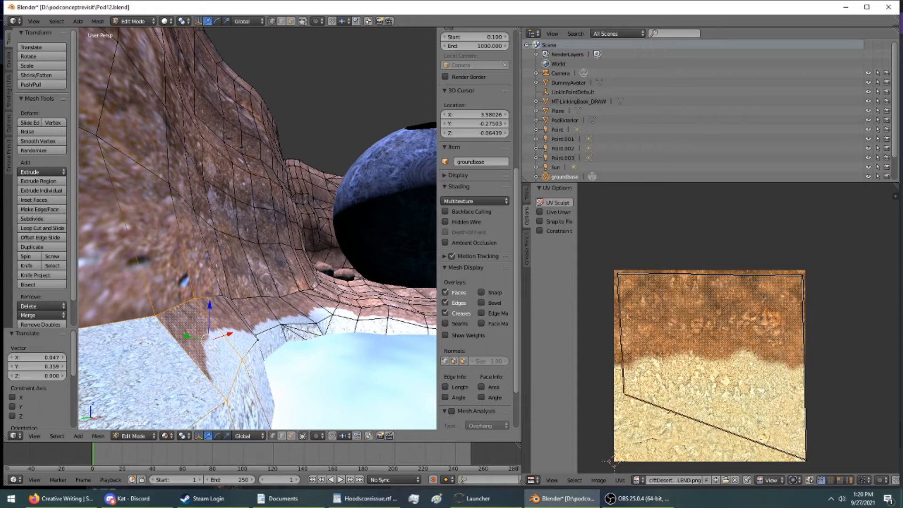
right_click(241, 357)
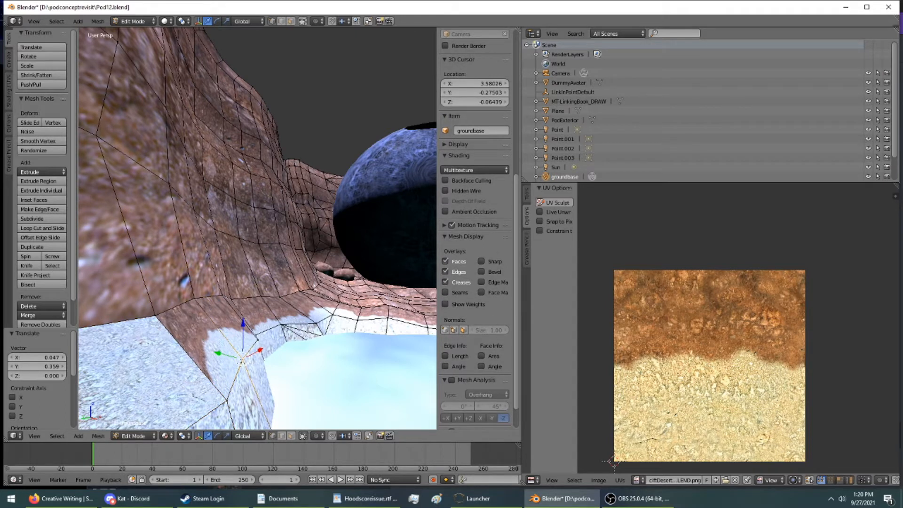
key("g")
key("y")
left_click(258, 360)
Assign the clftDesertFloor-SANDBLEND.png image to the next bank face with the sideways sand texture
middle_click_drag(257, 358, 189, 50)
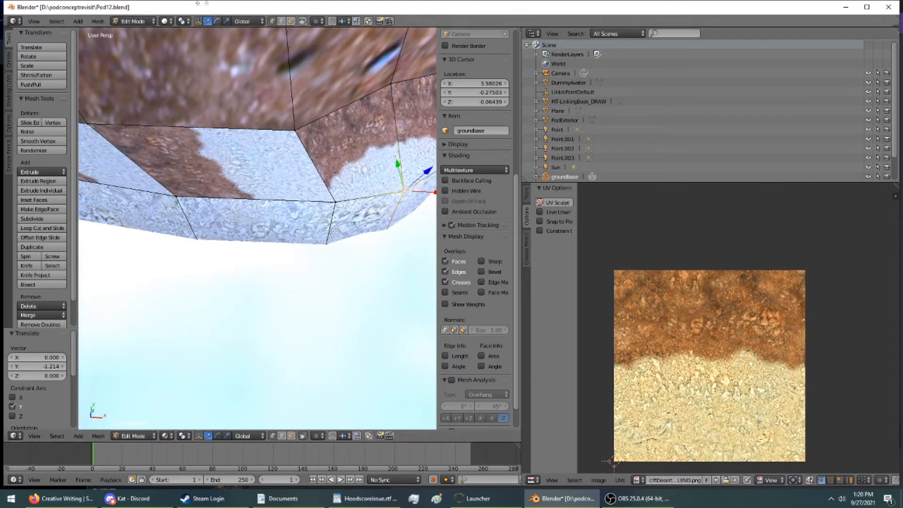
right_click(225, 164)
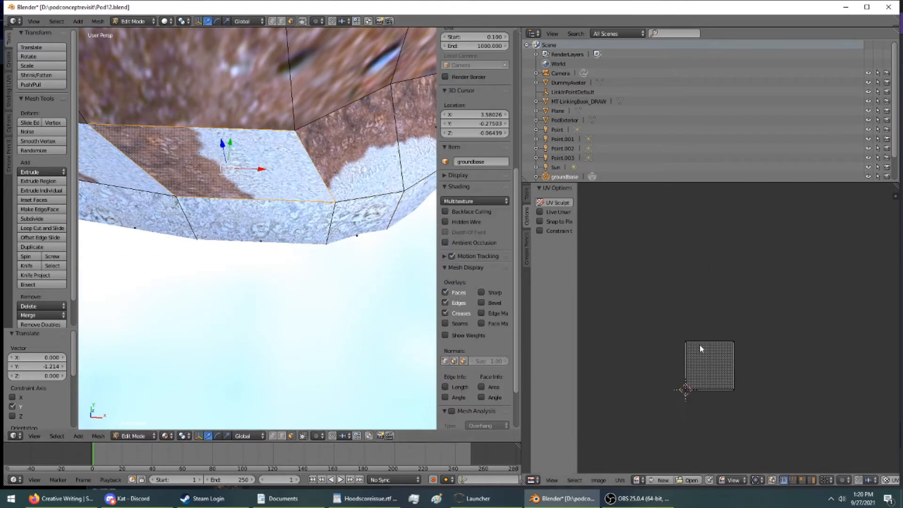
left_click(638, 480)
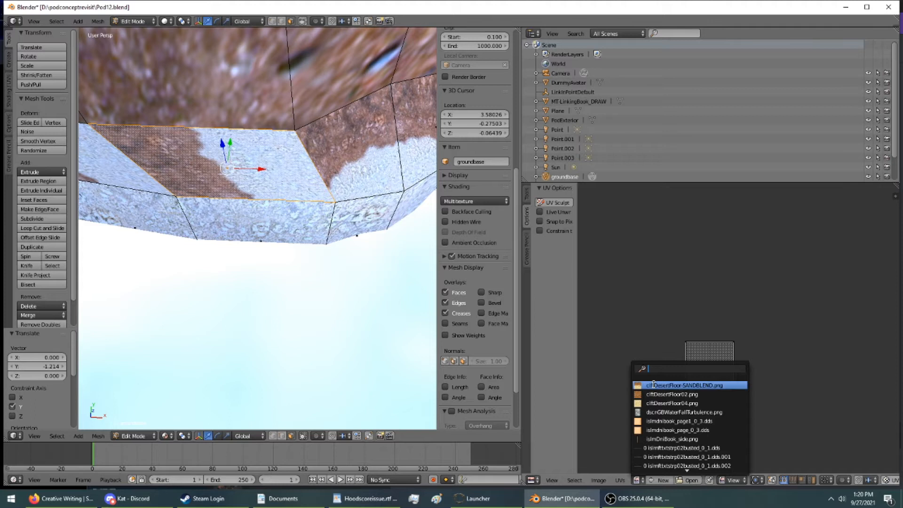
left_click(654, 385)
Rotate the face's UVs by about -90.2° and raise its lower-right UV corner by about 0.295
key("a")
key("r")
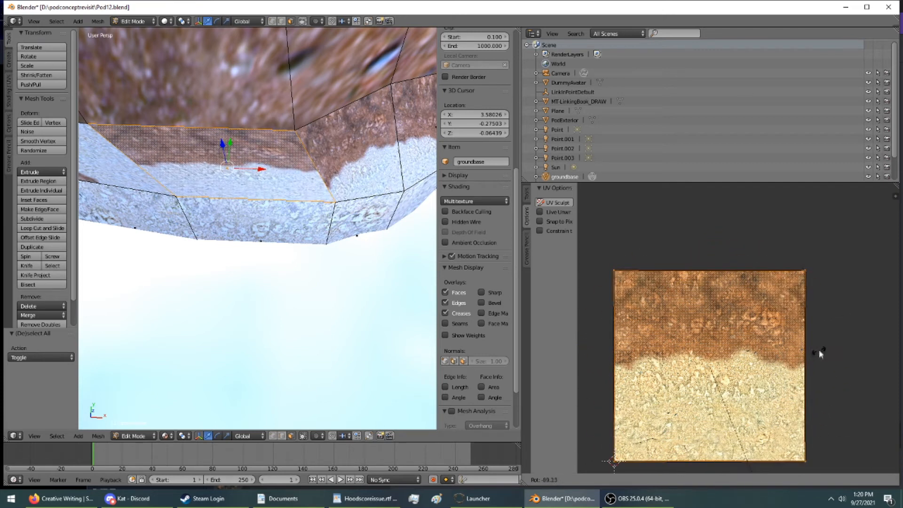
left_click(824, 371)
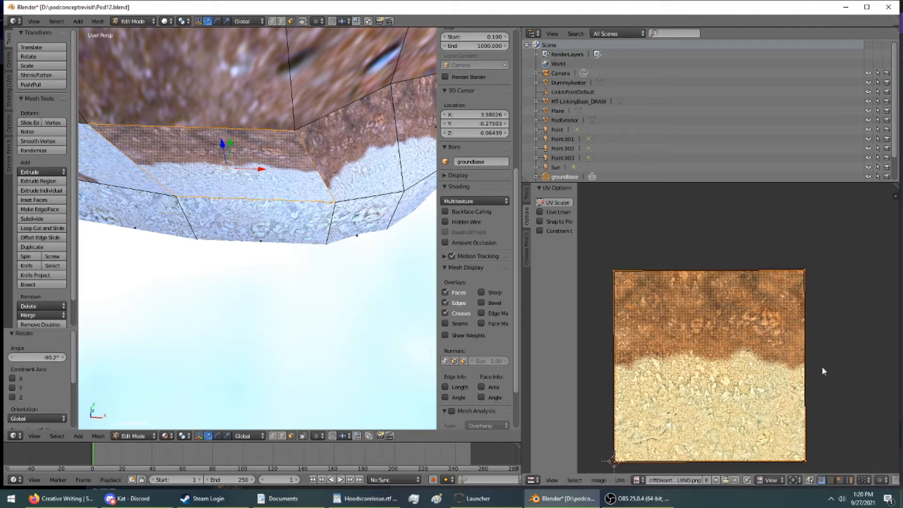
key("g")
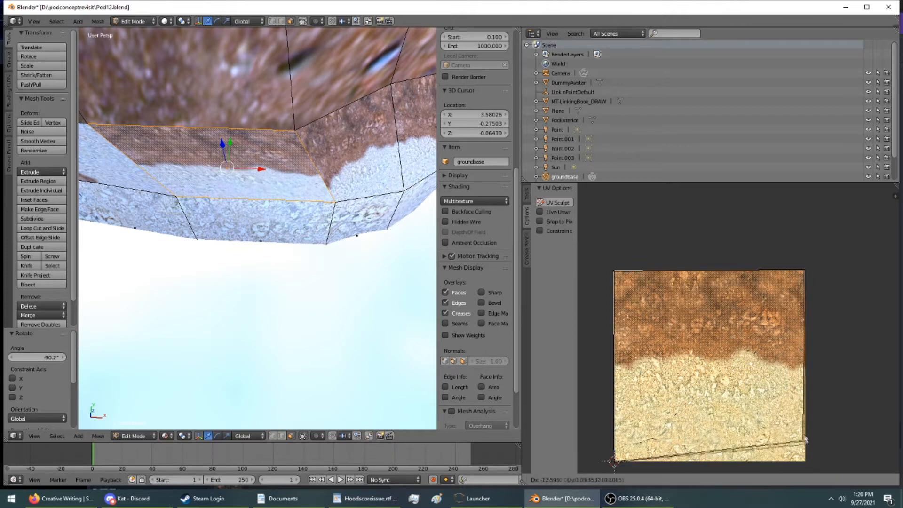
left_click(801, 403)
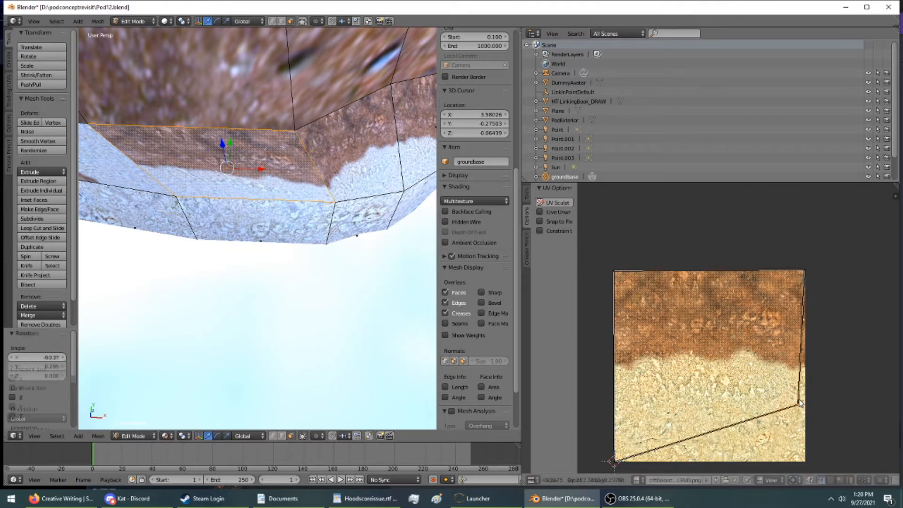
Select the next sideways-textured bank face and rotate all its UVs by about 270°
middle_click_drag(352, 285, 385, 126)
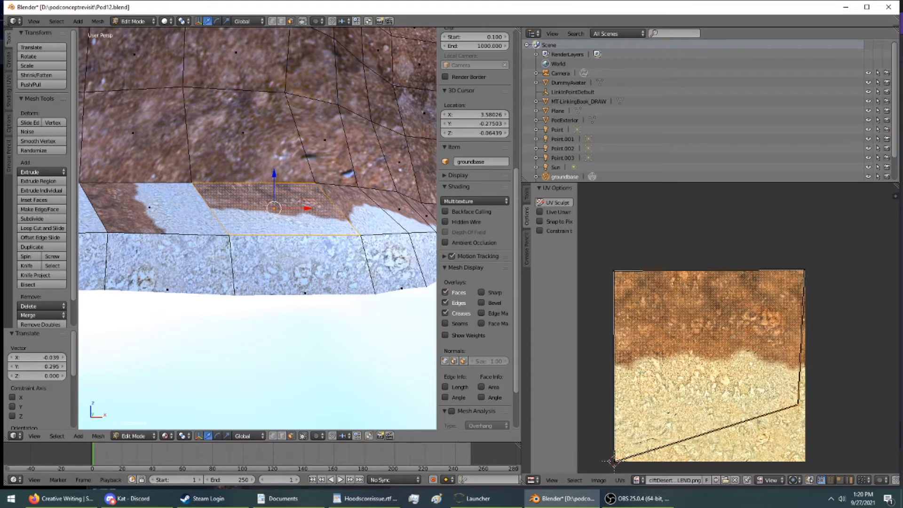
mouse_move(328, 218)
middle_mouse_down()
mouse_move(345, 186)
mouse_move(318, 212)
middle_mouse_up()
right_click(172, 210)
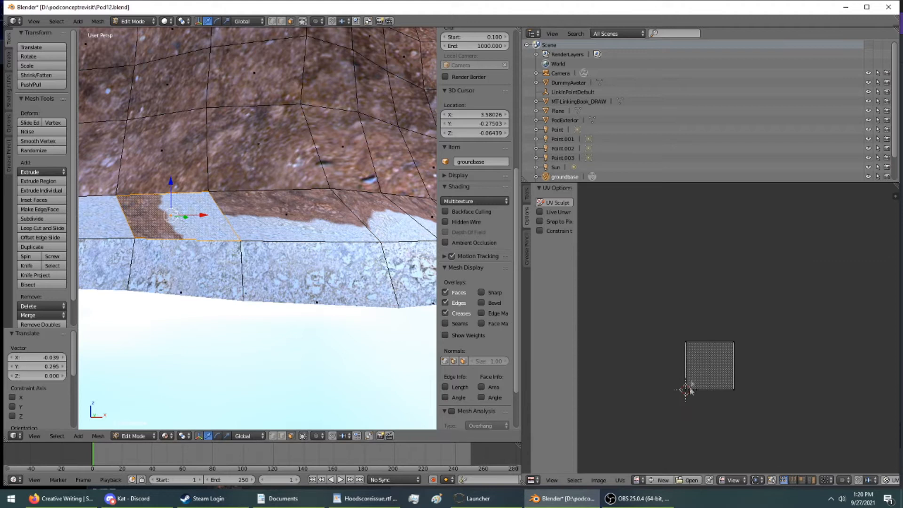
key("a")
key("r")
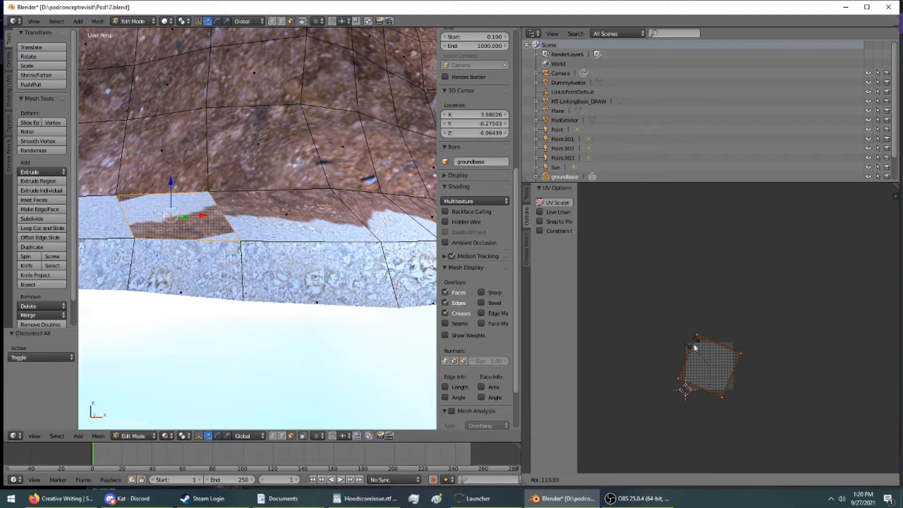
left_click(776, 406)
scroll(159, 231, "up", 3)
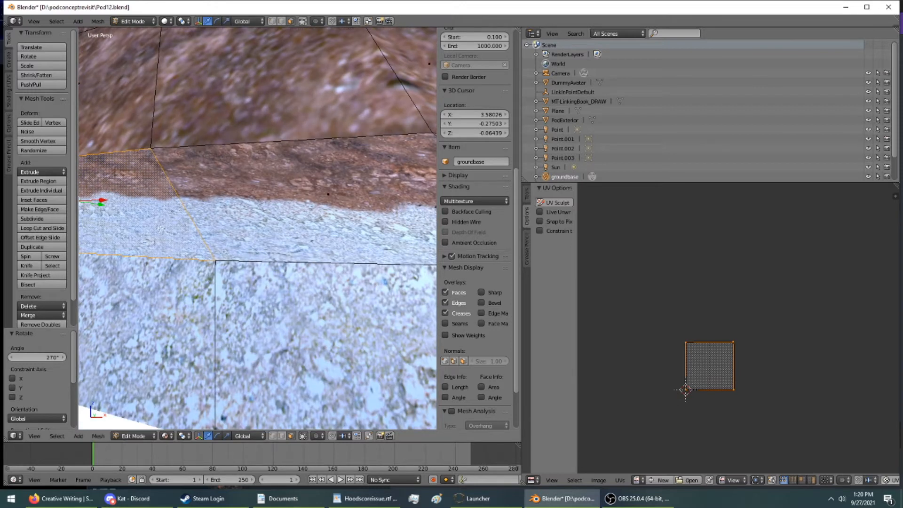
Assign the clftDesertFloor-SANDBLEND.png image to the selected bank face
left_click(638, 481)
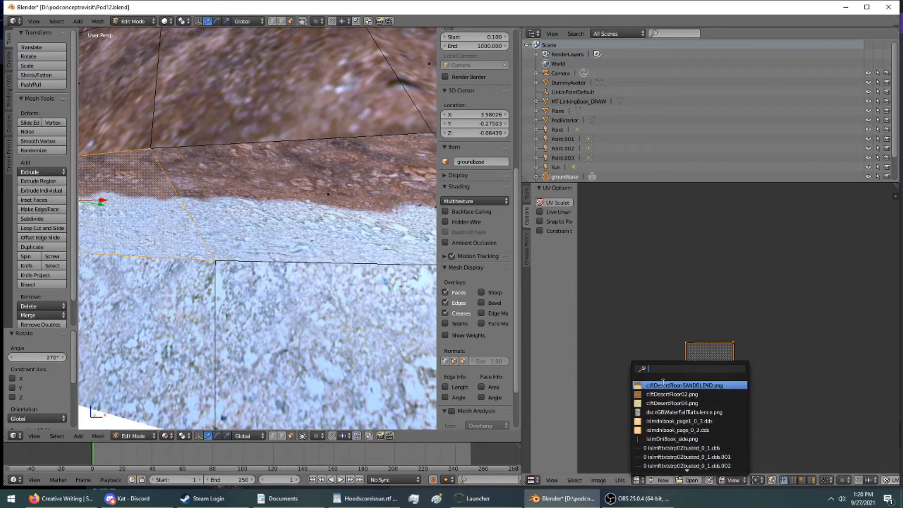
left_click(664, 383)
middle_click_drag(121, 102, 294, 127, "shift")
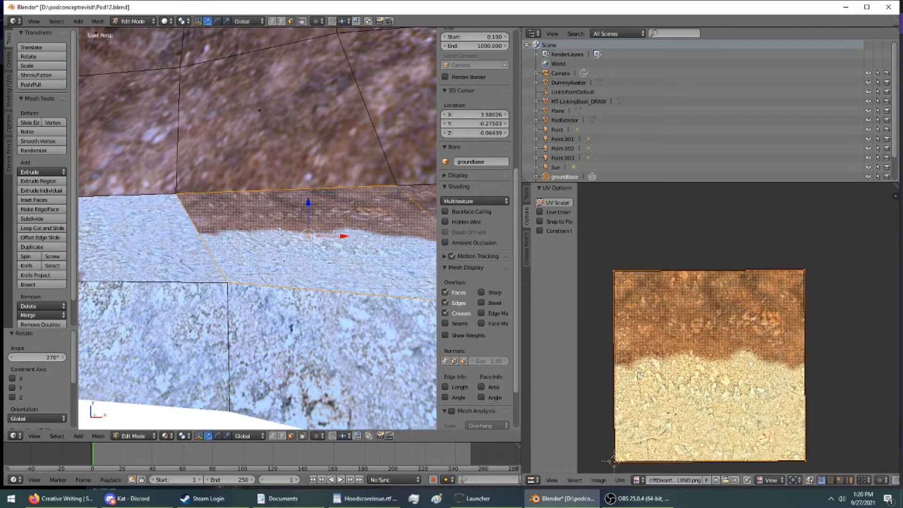
middle_click_drag(406, 247, 435, 254, "shift")
scroll(315, 245, "down", 1)
middle_click_drag(88, 254, 171, 266, "shift")
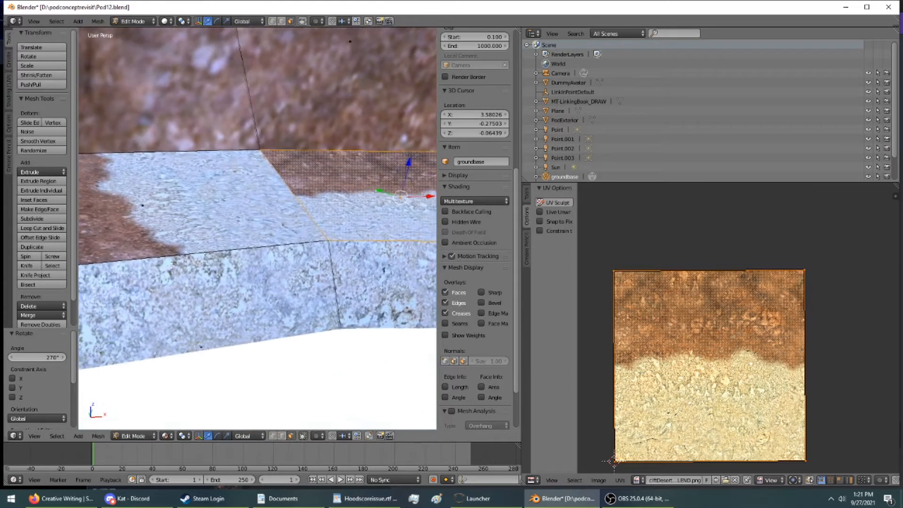
Select the neighbouring sideways-textured bank face and rotate all its UVs roughly a quarter turn so the rock lies along its upper edge
scroll(151, 232, "down", 6)
middle_click_drag(151, 231, 103, 240)
scroll(103, 239, "down", 1)
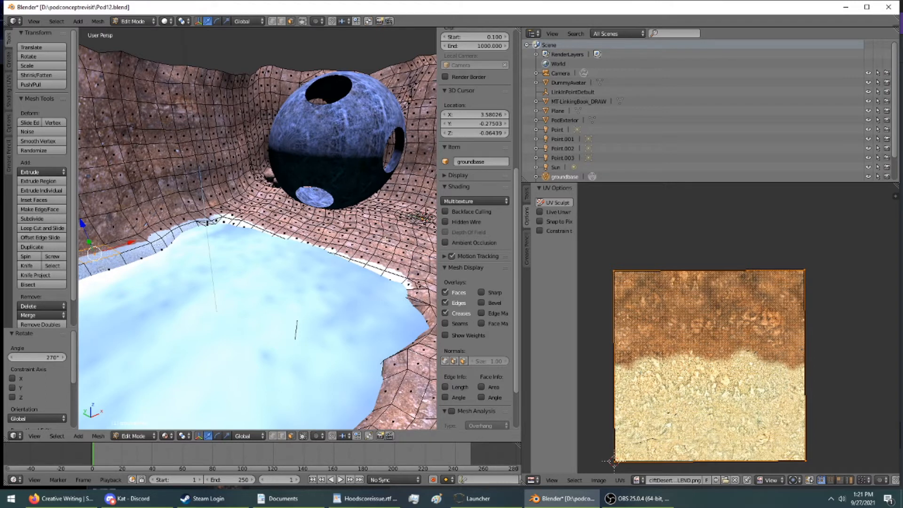
middle_click_drag(385, 240, 310, 235)
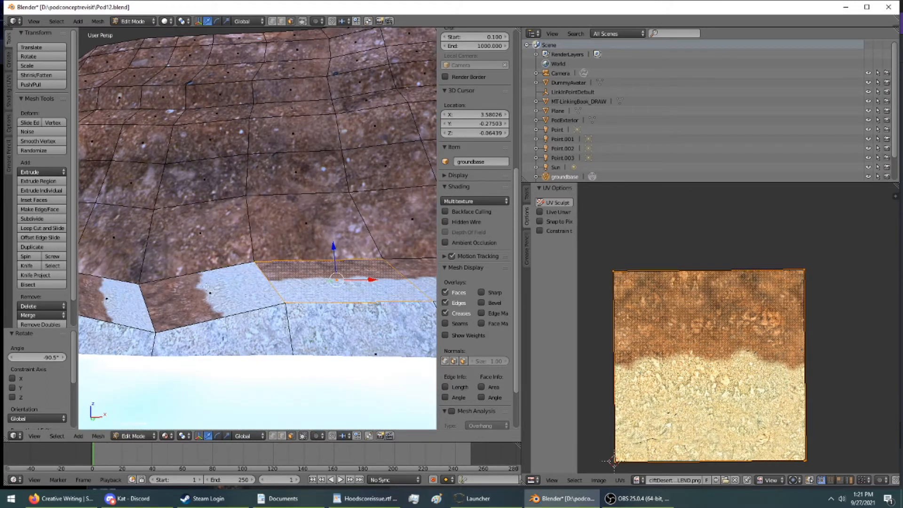
right_click(221, 290)
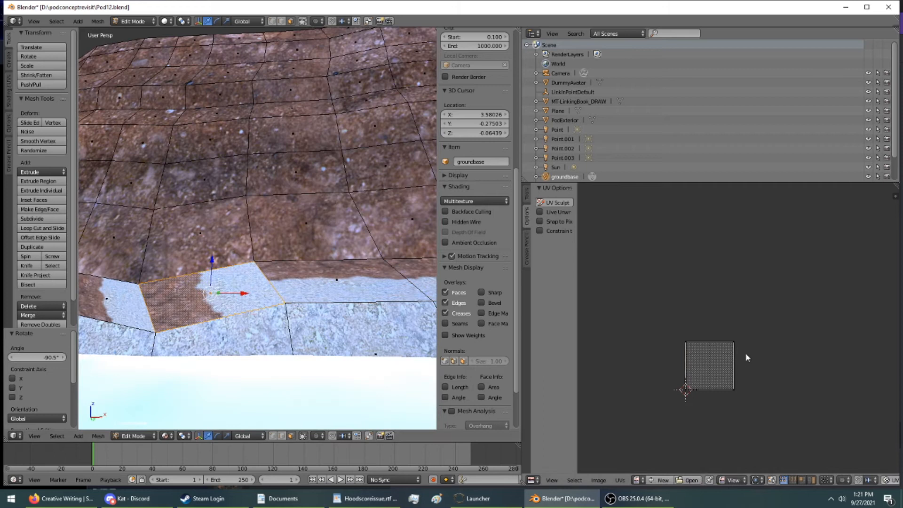
key("a")
key("r")
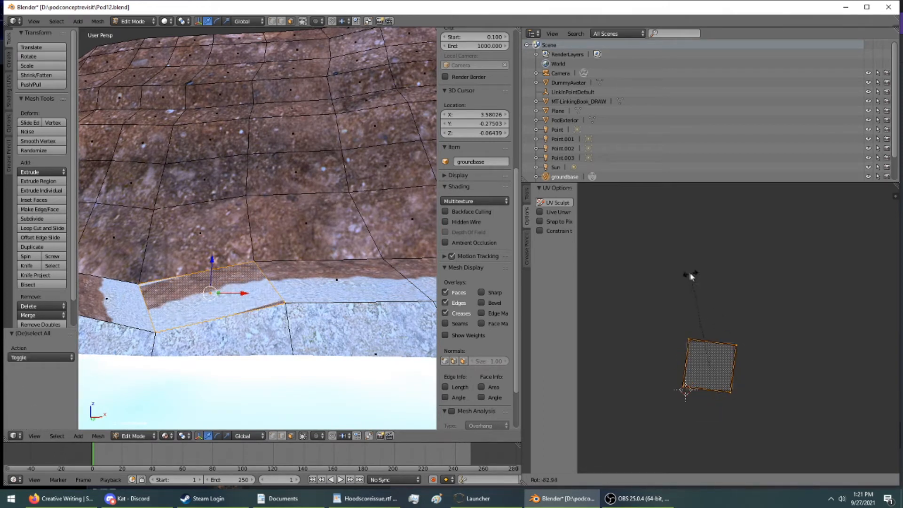
left_click(672, 255)
Select the row of three sideways-textured bank faces along the shoreline and rotate all their UVs by about -88.9°
scroll(167, 274, "up", 6)
scroll(167, 274, "down", 2)
middle_click_drag(176, 280, 278, 165)
scroll(225, 225, "down", 5)
middle_click_drag(188, 240, 292, 275, "shift")
right_click(276, 280)
right_click(99, 275, "ctrl")
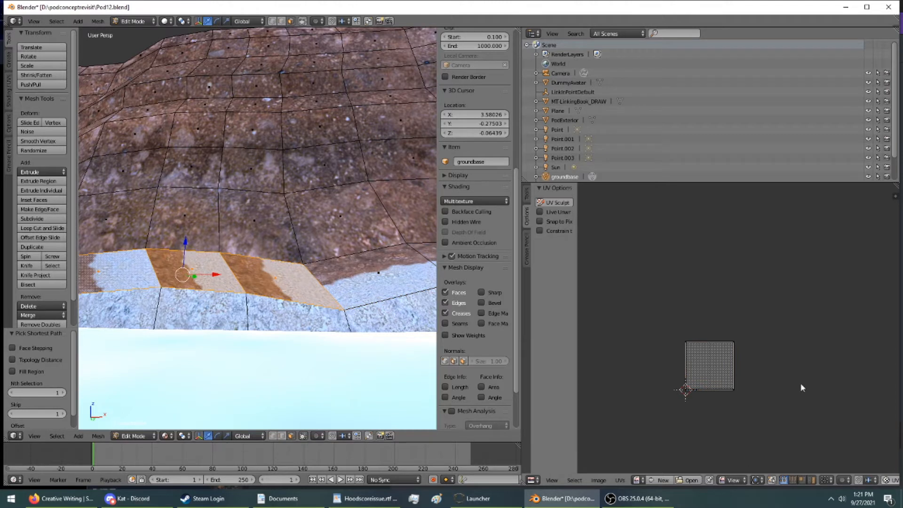
key("a")
key("r")
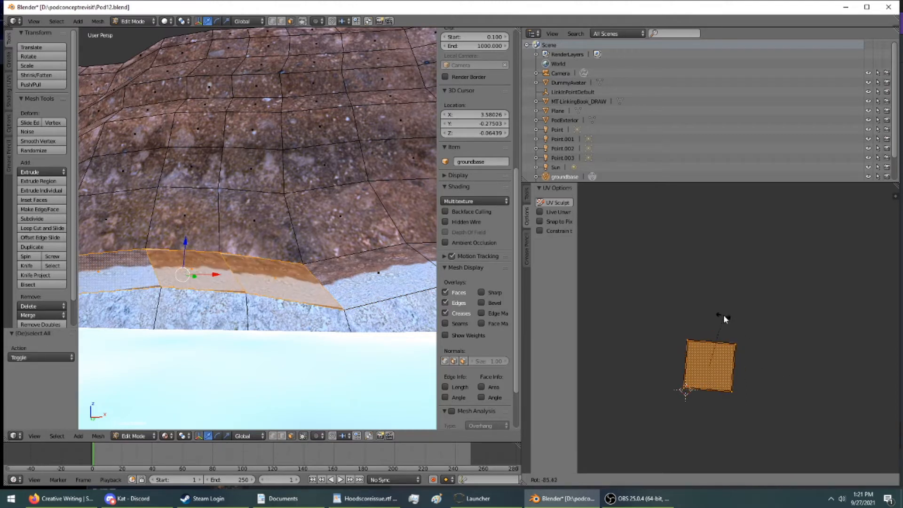
left_click(721, 310)
Straighten the three faces' UVs by rotating them about another -1.17°
scroll(332, 287, "up", 4)
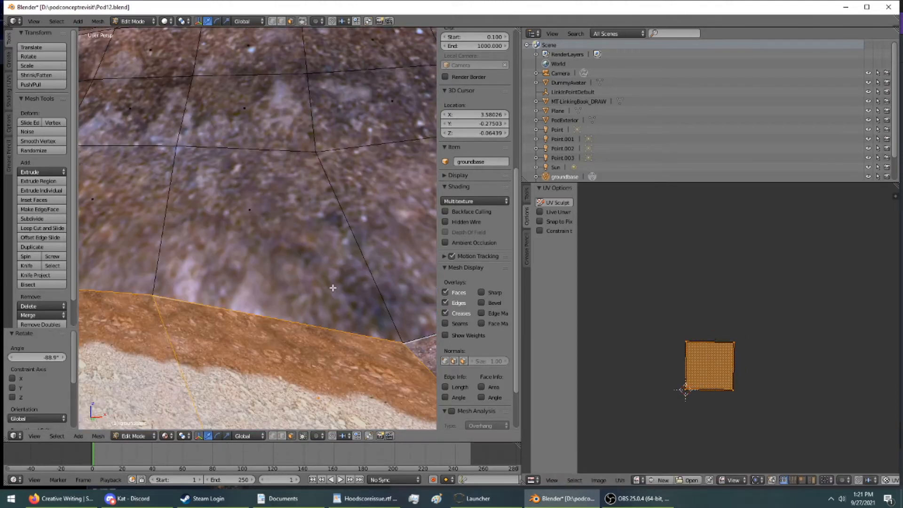
middle_click_drag(333, 289, 359, 259)
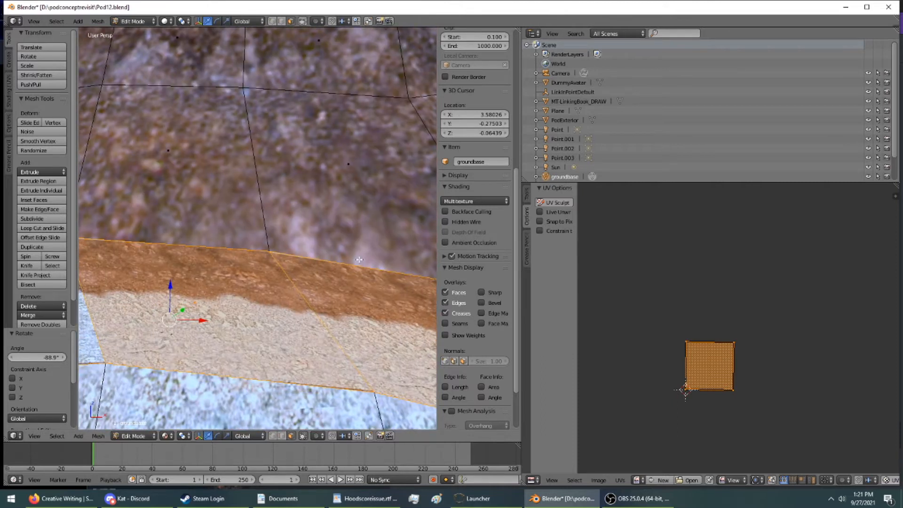
scroll(710, 372, "up", 8)
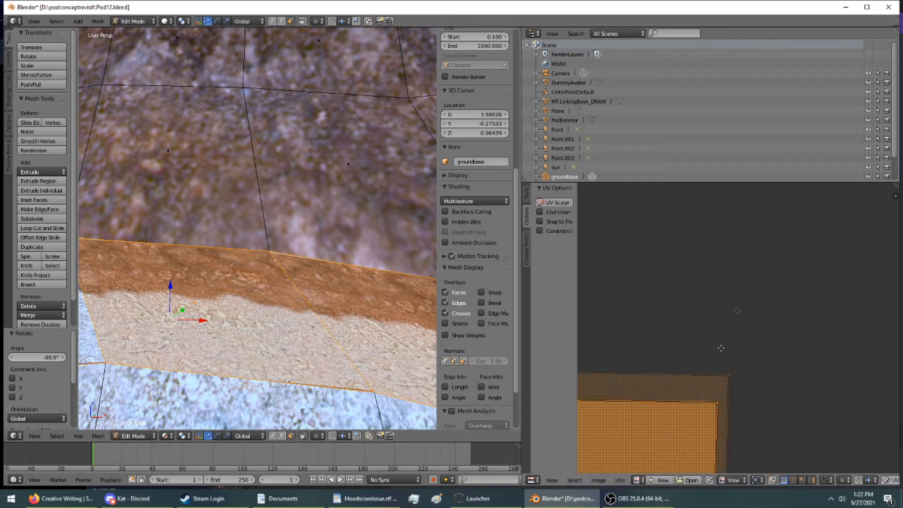
key("r")
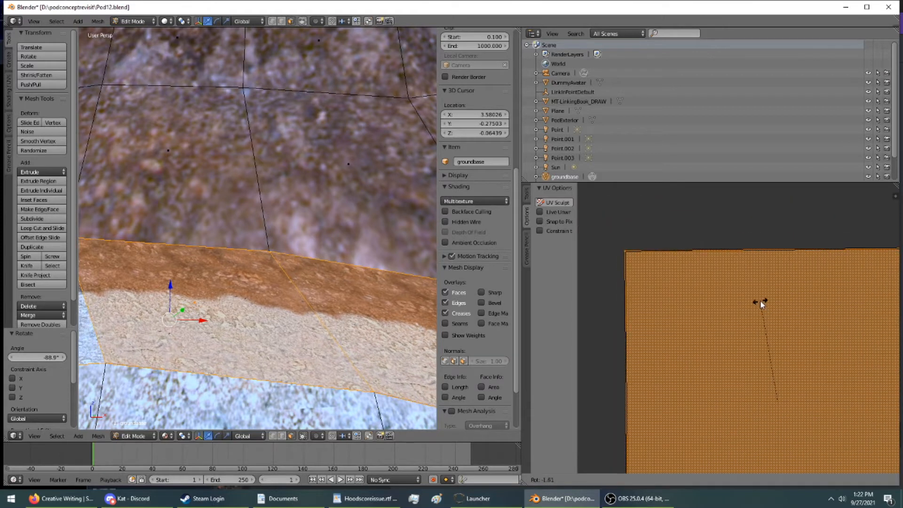
left_click(763, 305)
Select the sand-blend face beside the row and nudge its upper-left UV corner about 0.008 in X and -0.022 in Y
middle_click_drag(313, 311, 218, 301, "shift")
right_click(219, 300)
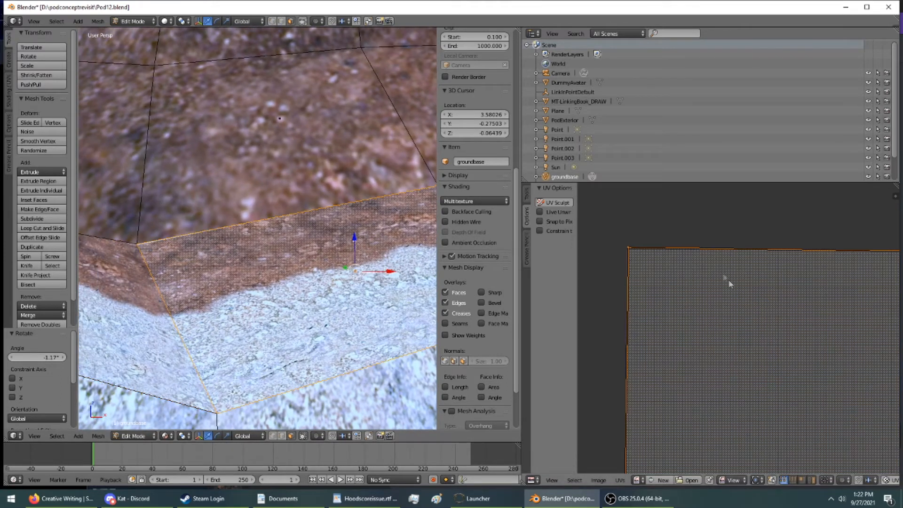
key("g")
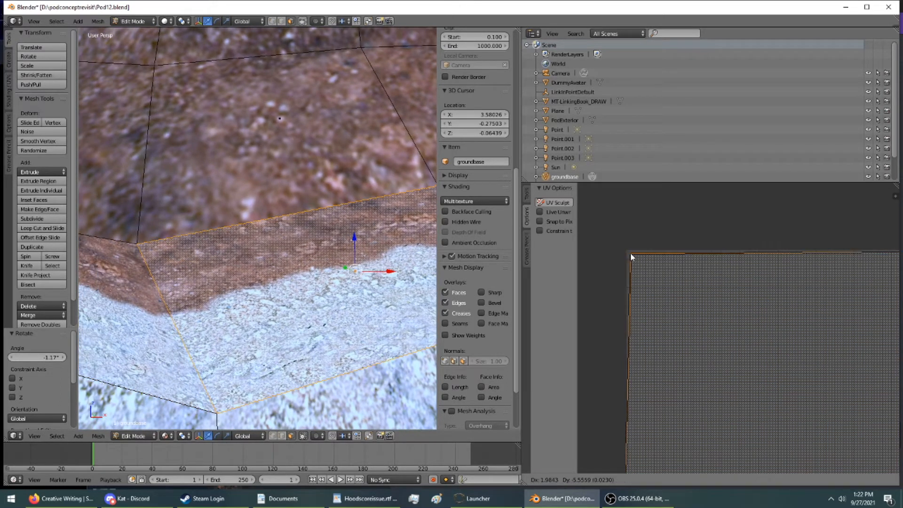
left_click(631, 257)
Select the leftmost face of the newly rotated row and raise its lower-right UV corner by about 0.361
middle_click_drag(429, 269, 270, 265, "shift")
scroll(343, 254, "down", 6)
scroll(342, 254, "down", 4)
scroll(336, 271, "up", 3)
scroll(337, 271, "down", 3)
scroll(327, 267, "up", 3)
scroll(273, 256, "up", 4)
right_click(304, 280)
middle_click_drag(368, 287, 259, 207, "shift")
scroll(259, 207, "down", 2)
scroll(772, 376, "down", 3)
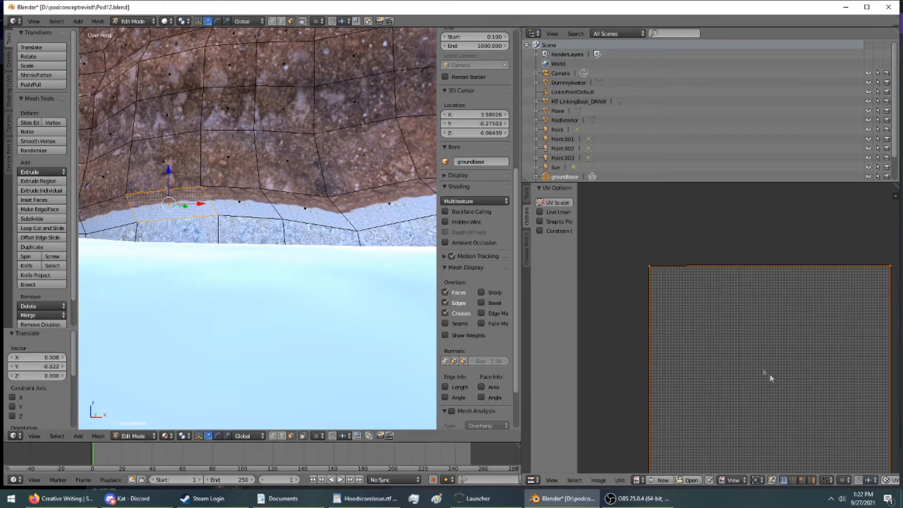
right_click_drag(826, 391, 826, 305)
On the middle face of the row, raise the lower-left UV corner by about 0.332 and the lower-right one by about 0.295
right_click(253, 211)
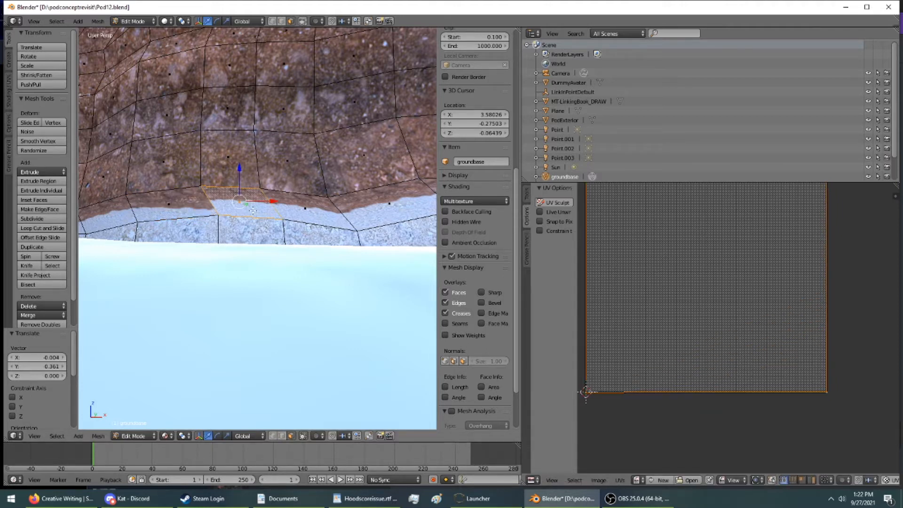
right_click_drag(590, 394, 892, 313)
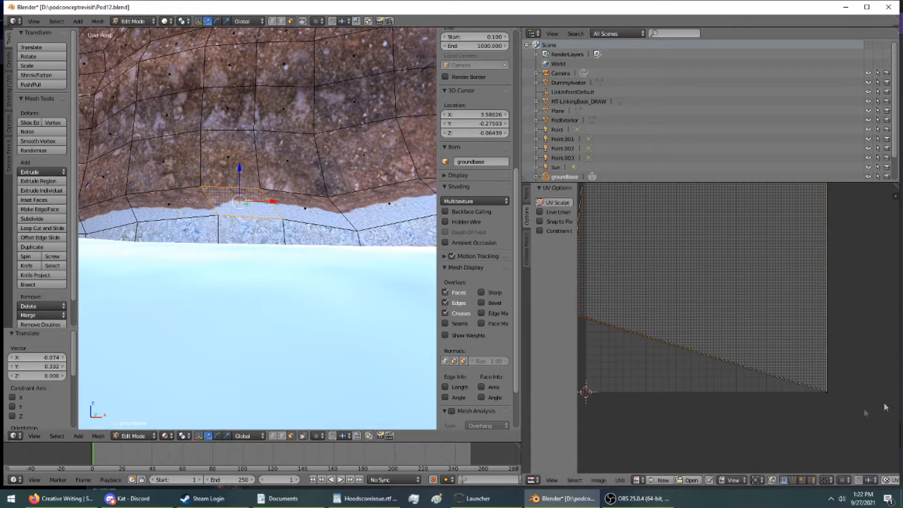
right_click_drag(819, 393, 805, 323)
left_click(806, 324)
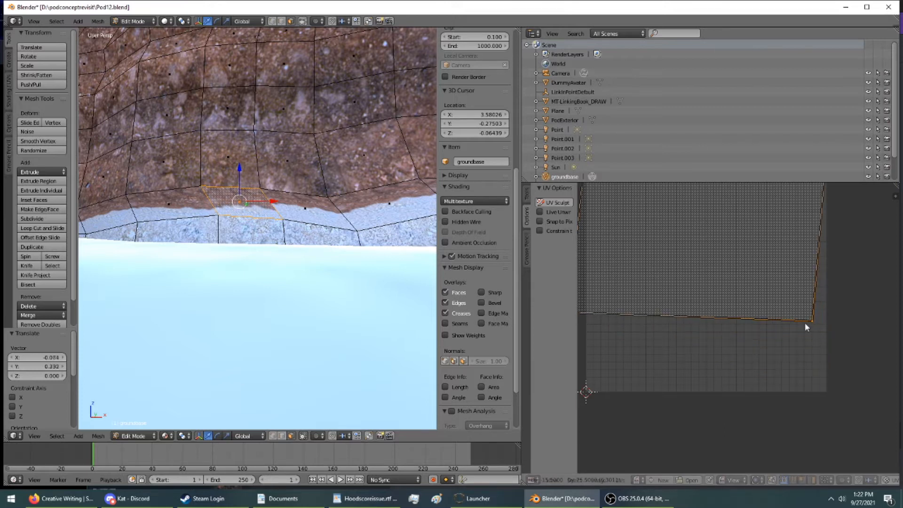
On the last face of the row, raise the lower-left UV corner by about 0.260, plus another 0.070 to match its neighbour
right_click(306, 223)
right_click_drag(583, 383, 896, 329)
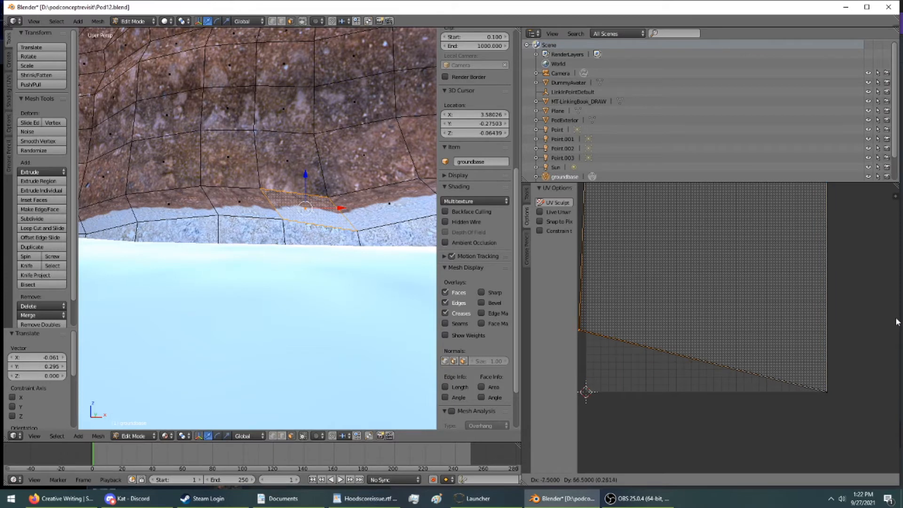
left_click(896, 322)
scroll(358, 218, "up", 8)
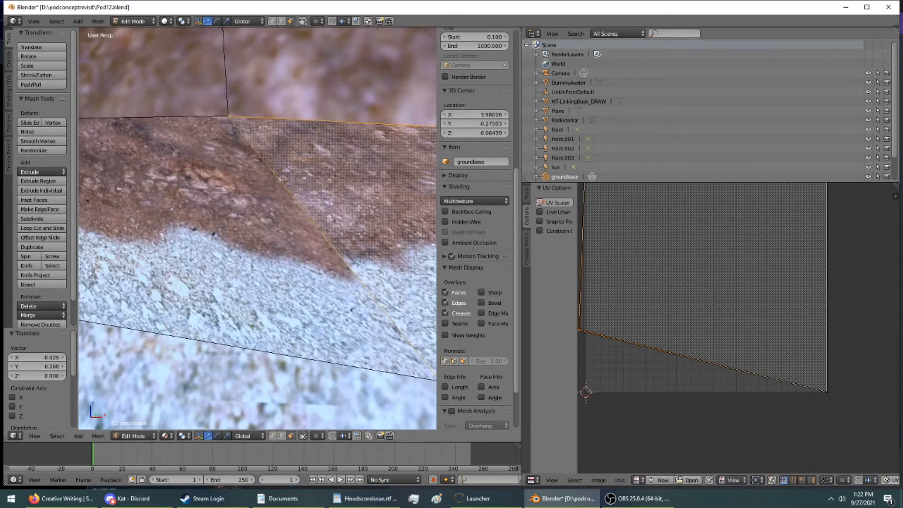
right_click_drag(580, 329, 896, 313)
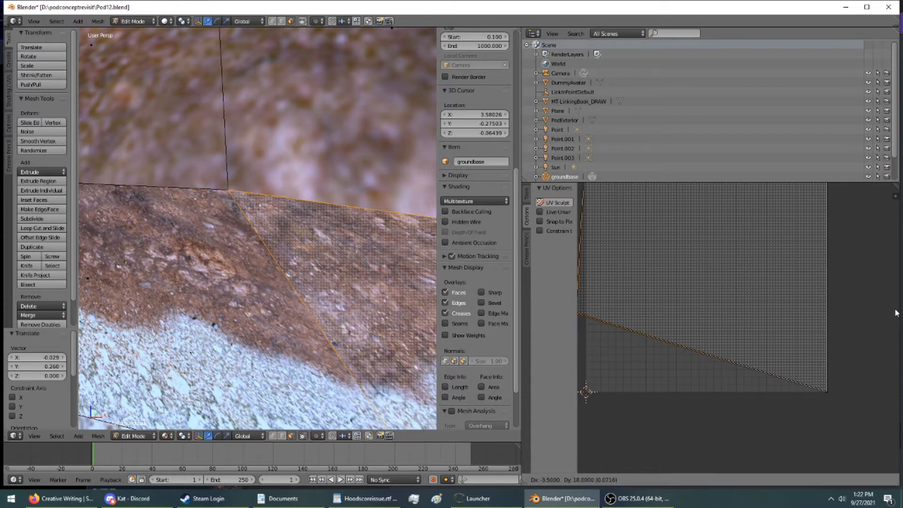
left_click(897, 313)
Select the end sand-blend face of the bank, next to the pond-floor textured face, and bring its UVs into view
key("a")
middle_click_drag(332, 288, 278, 278)
right_click(262, 266)
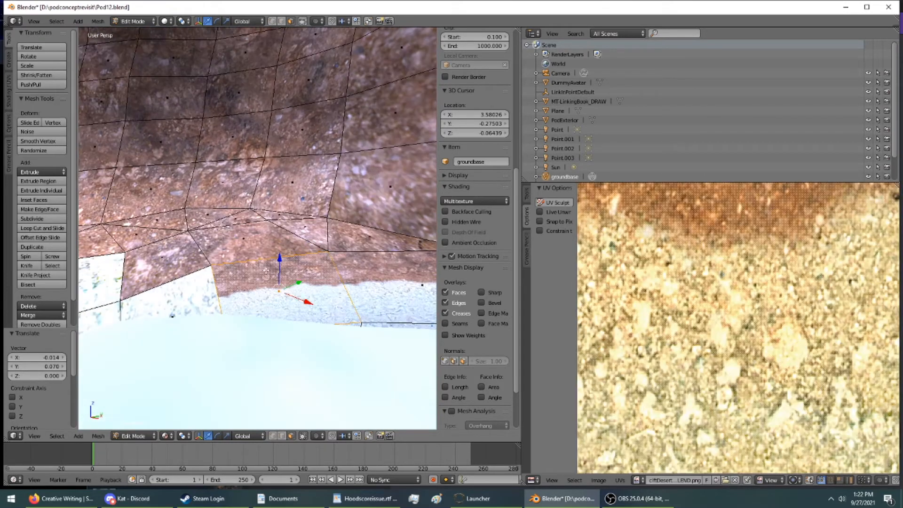
scroll(612, 386, "down", 4)
scroll(666, 344, "up", 2)
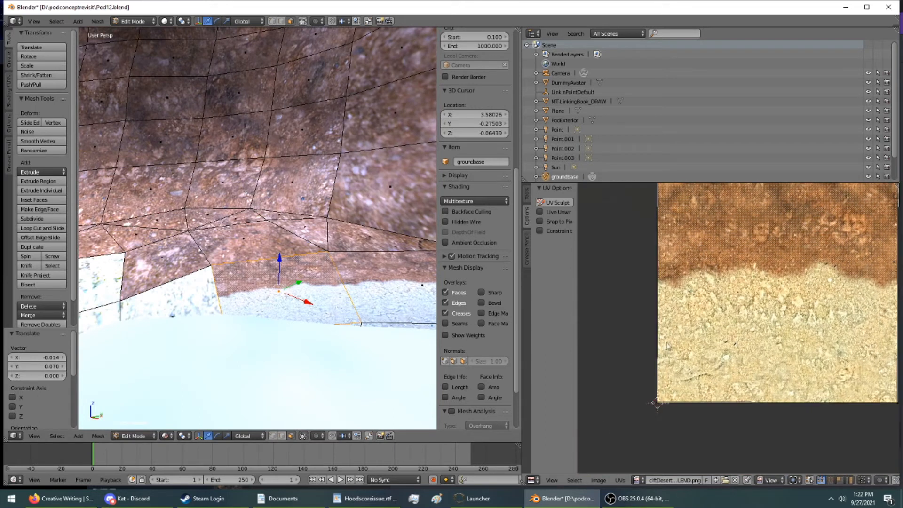
right_click(659, 402)
key("g")
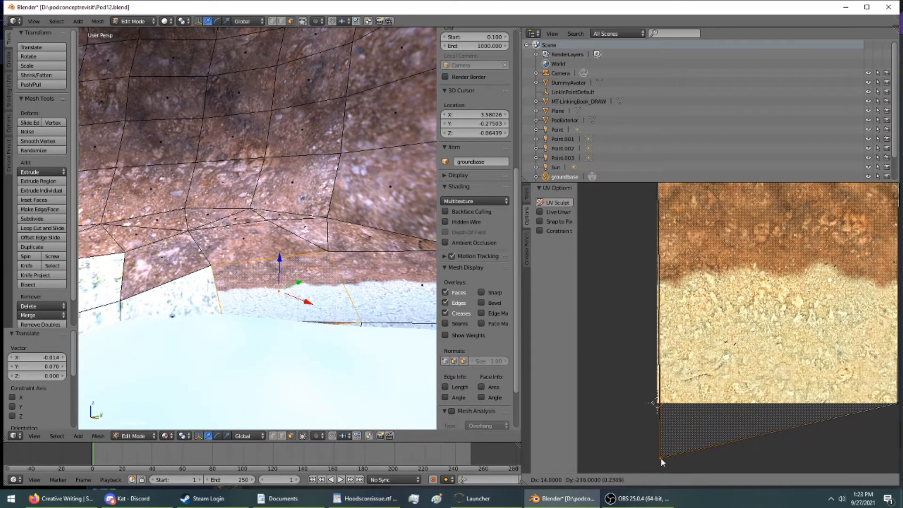
left_click(657, 401)
Move the end face's upper-left UV corner about 0.020 in X and -0.285 in Y
middle_click_drag(658, 340, 662, 187)
scroll(661, 179, "down", 2)
right_click(663, 303)
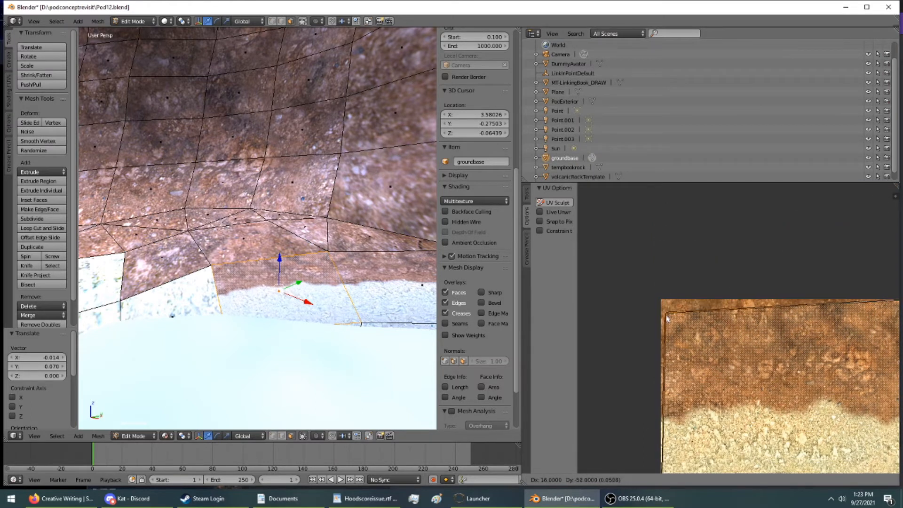
key("g")
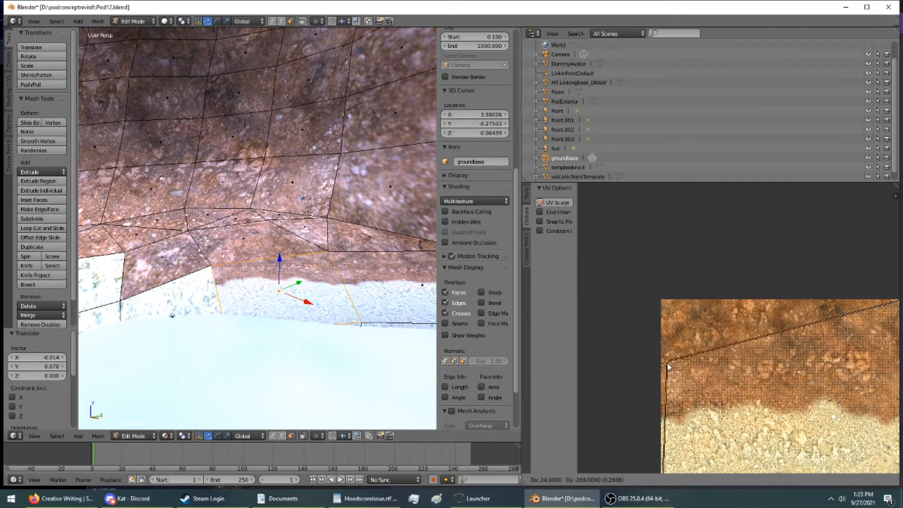
left_click(667, 368)
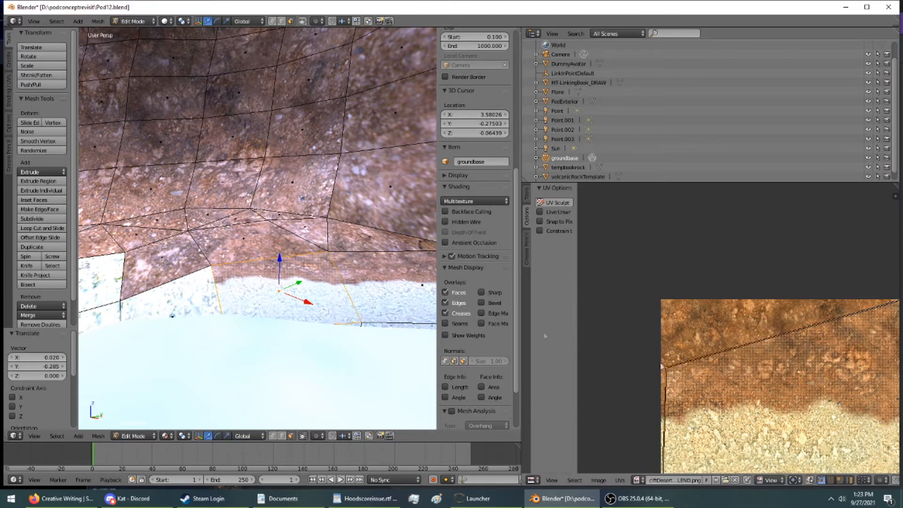
Check the adjacent pond-floor face, reselect the end sand-blend face and lower its upper-left UV corner by about another 0.203
right_click(172, 315)
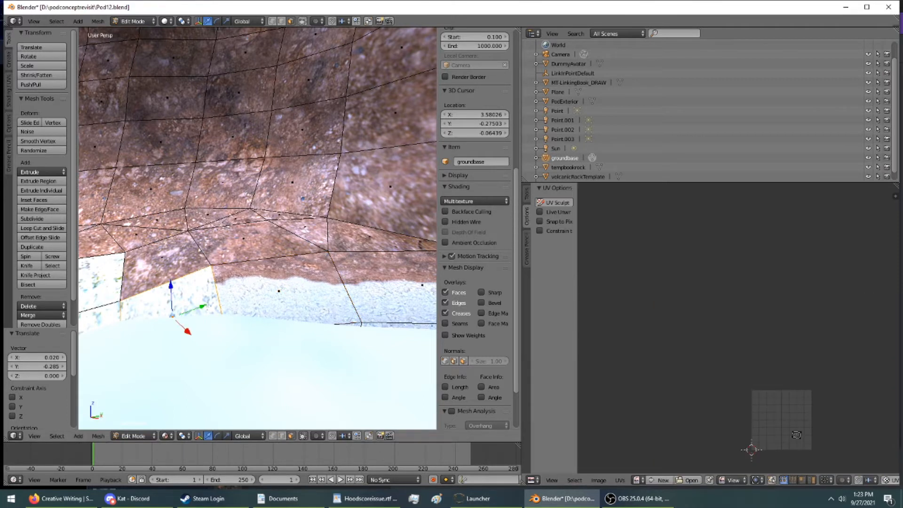
right_click(275, 272)
key("g")
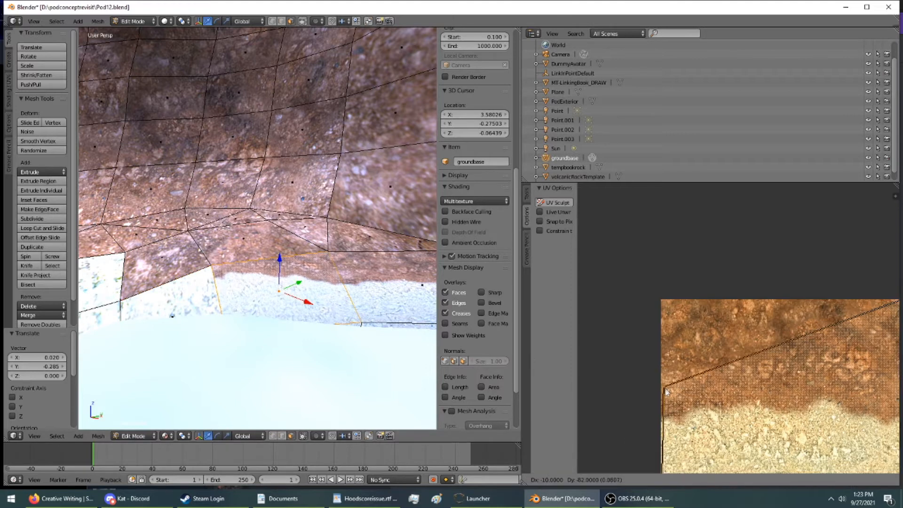
left_click(672, 422)
Select the rock face that dips down to the waterline beside the end of the sand-blend strip
middle_click_drag(304, 329, 255, 271)
right_click(255, 270)
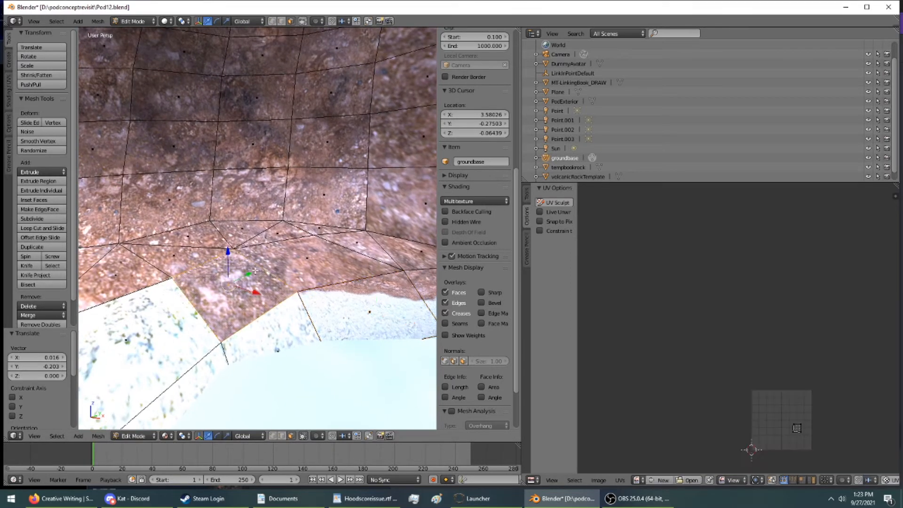
left_click(28, 265)
middle_click_drag(275, 293, 222, 343)
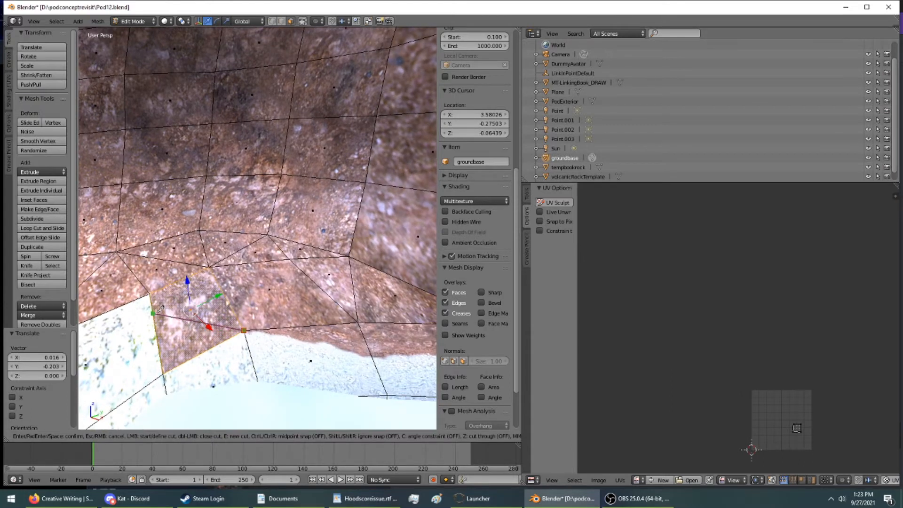
key("Escape")
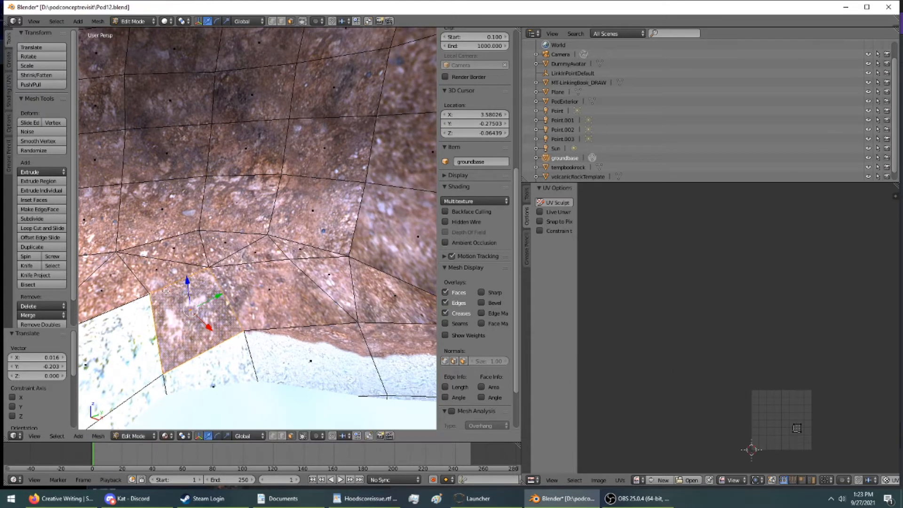
Switch the UV/Image Editor area to the Properties editor to show the ground base's material slots
left_click(531, 480)
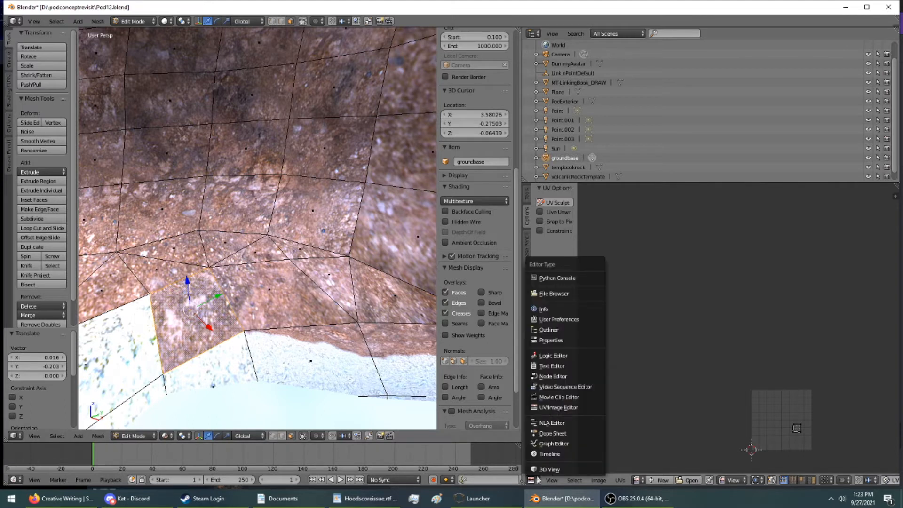
left_click(547, 344)
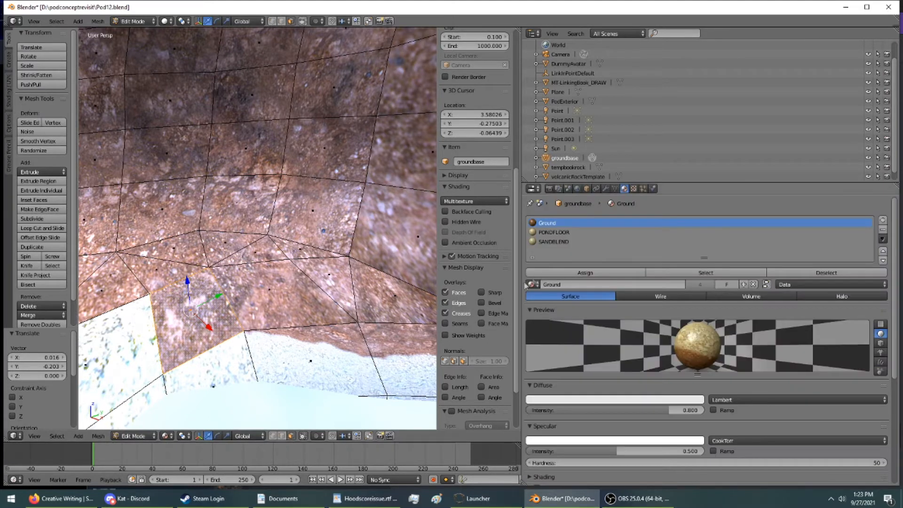
Reset the UV mapping of the small rock face just above the sandy waterline faces
middle_click_drag(161, 333, 217, 272)
right_click(154, 243)
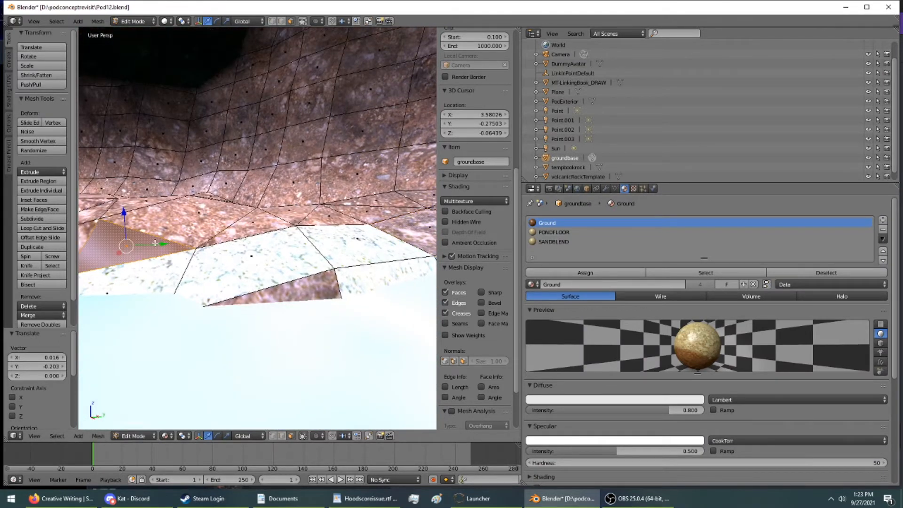
key("u")
left_click(155, 243)
middle_click_drag(155, 243, 198, 267)
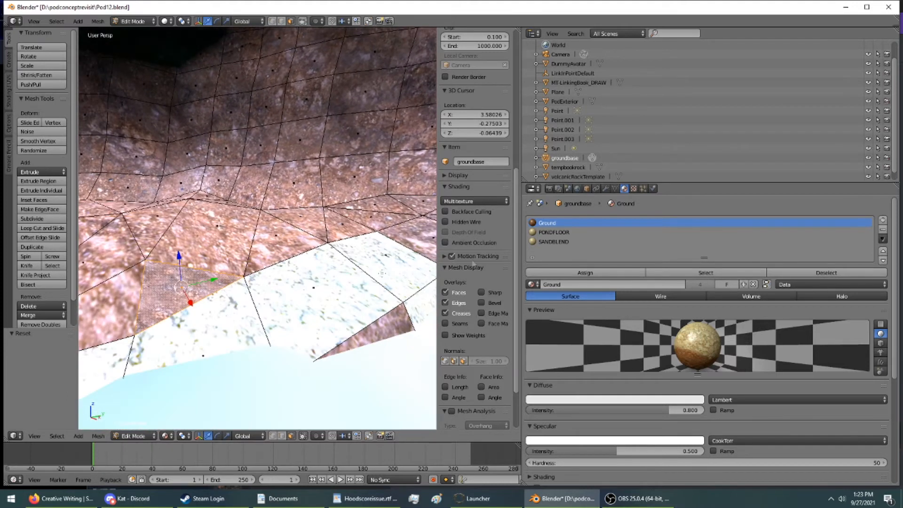
Show the rock face's UVs in the UV/Image Editor and scale all of them to about 0.212
left_click(532, 188)
left_click(550, 257)
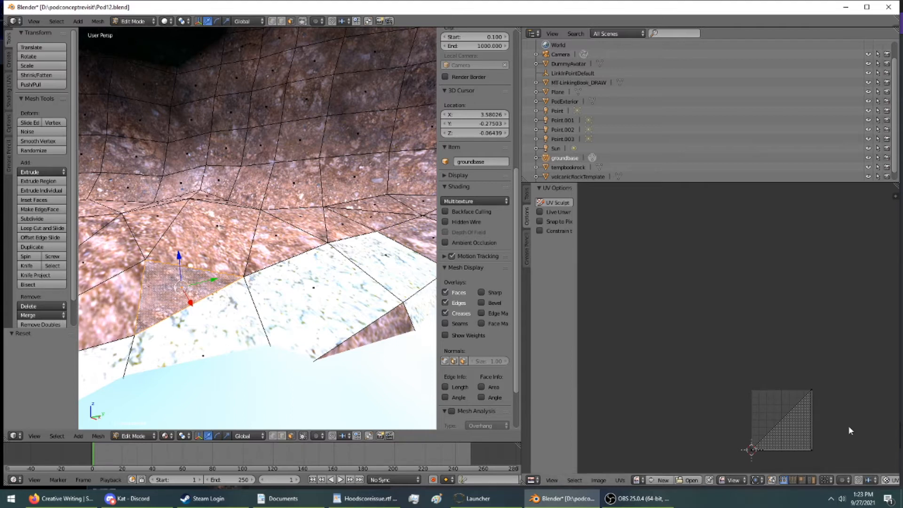
key("a")
key("s")
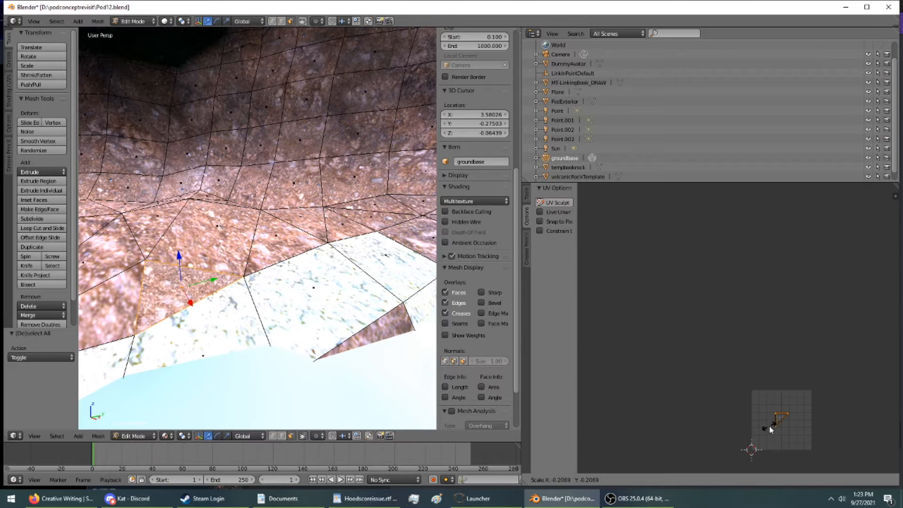
left_click(795, 416)
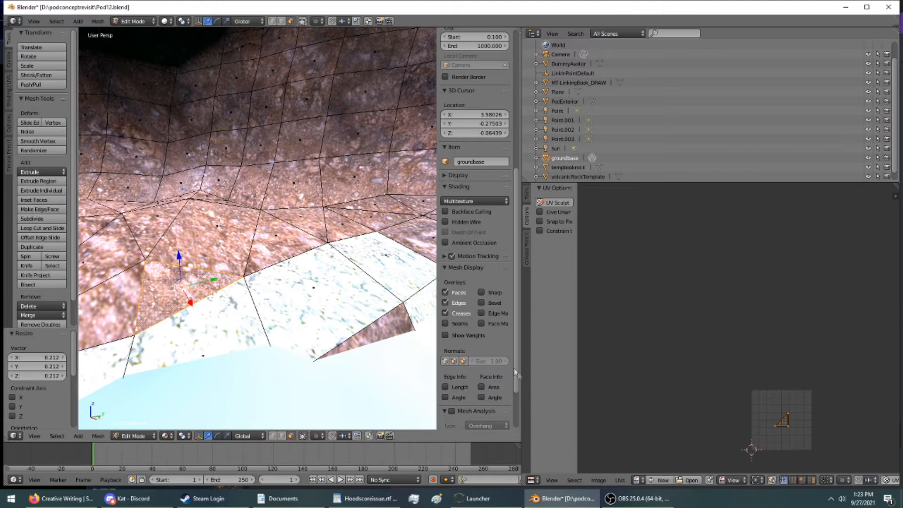
Return to the Properties editor and select the remaining strip of rock faces running along the pond floor's upper edge
left_click(532, 479)
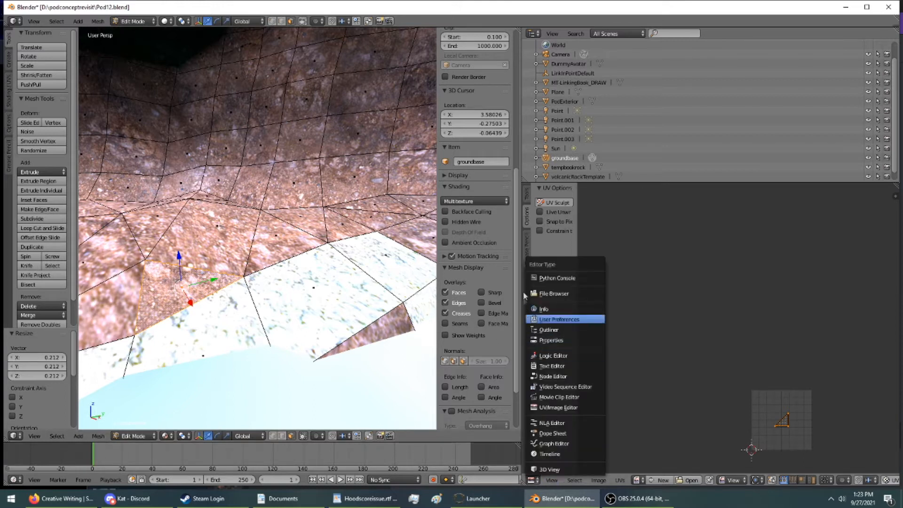
left_click(543, 340)
middle_click_drag(340, 300, 324, 261)
middle_click_drag(260, 171, 329, 266)
right_click(167, 261, "ctrl")
middle_click_drag(163, 263, 254, 264)
right_click(142, 269, "ctrl")
middle_click_drag(142, 270, 212, 294)
right_click(101, 272, "ctrl")
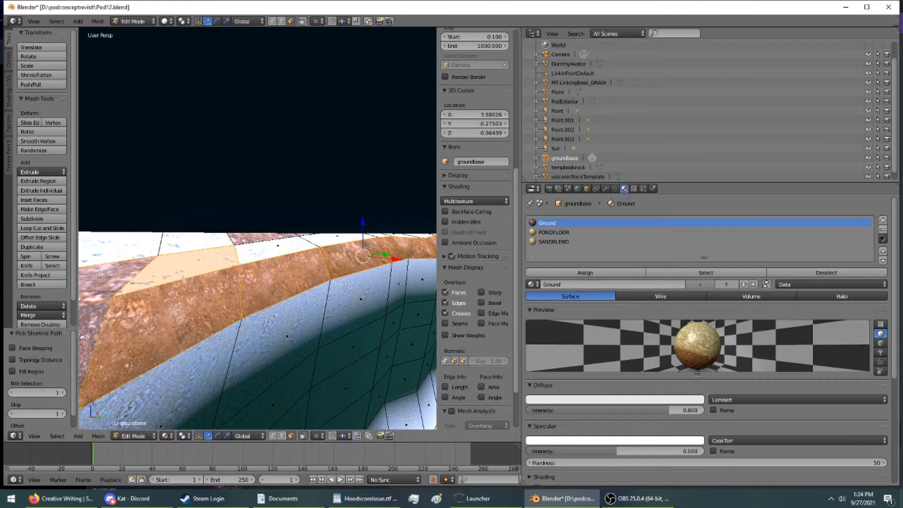
middle_click_drag(111, 309, 145, 299)
right_click(213, 324, "ctrl")
scroll(212, 327, "down", 4)
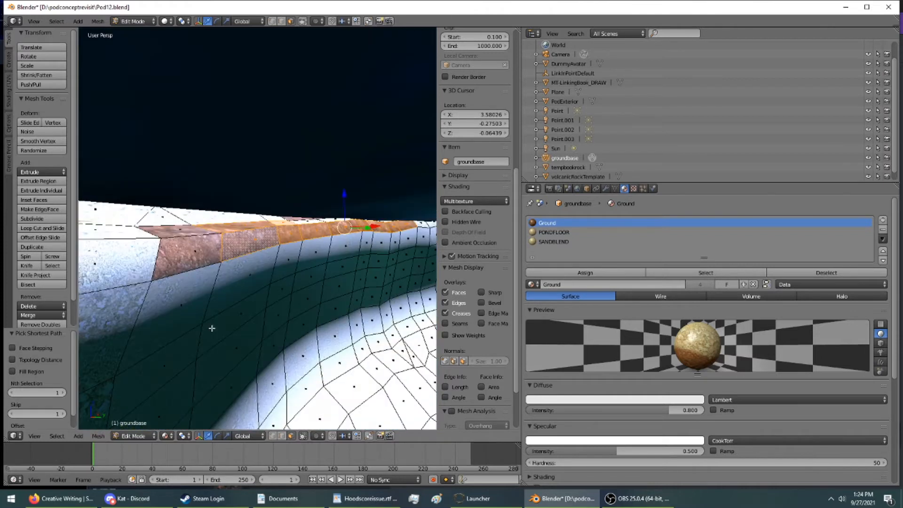
right_click(180, 250, "ctrl")
right_click(179, 230, "ctrl")
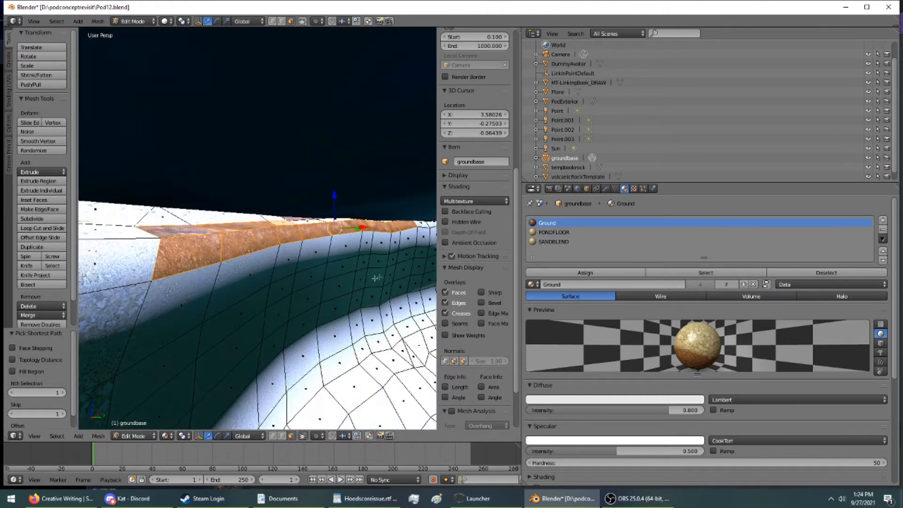
Assign the PONDFLOOR material to the selected strip of faces and reset its UVs
left_click(553, 233)
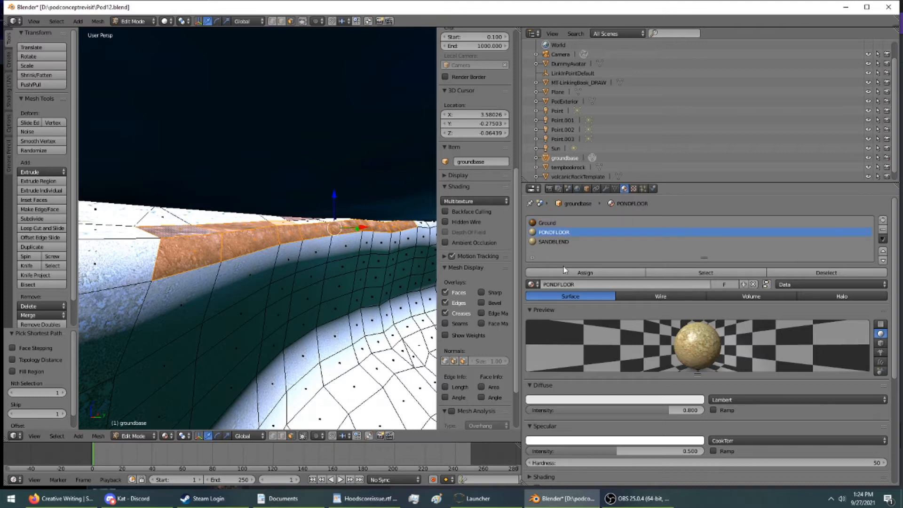
left_click(563, 270)
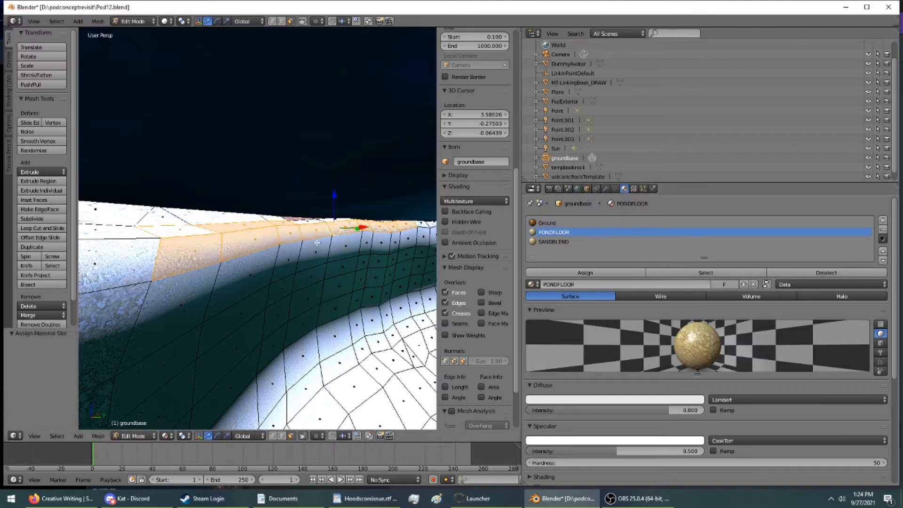
key("u")
left_click(274, 244)
middle_click_drag(274, 244, 254, 289)
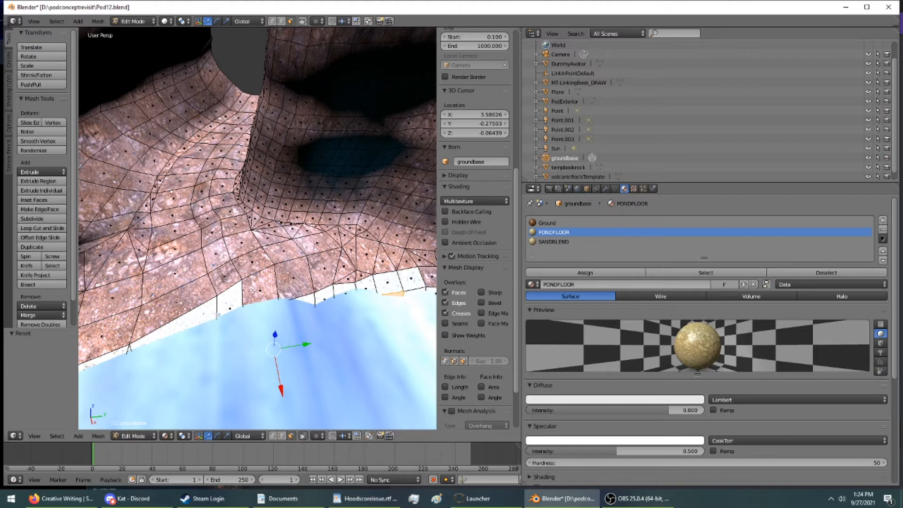
Assign SANDBLEND to the pond-floor face directly below the rock bank on the shoreline and reset its UVs
middle_click_drag(221, 261, 326, 320)
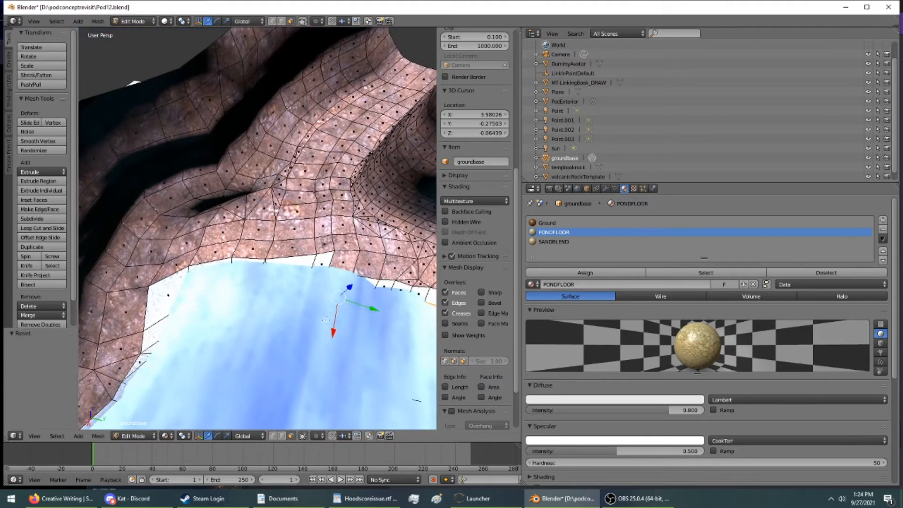
scroll(416, 355, "down", 8)
scroll(398, 315, "up", 3)
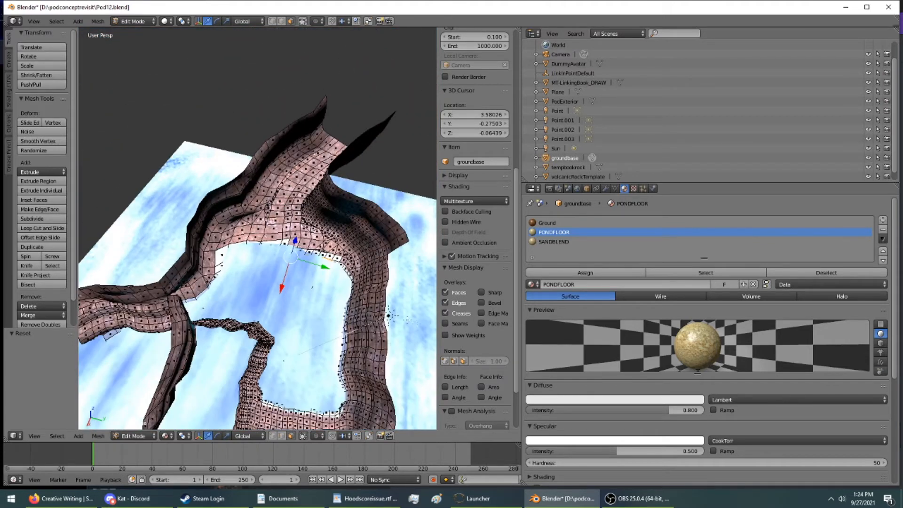
scroll(398, 316, "up", 6)
middle_click_drag(398, 316, 152, 251, "shift")
scroll(238, 246, "up", 6)
right_click(360, 251)
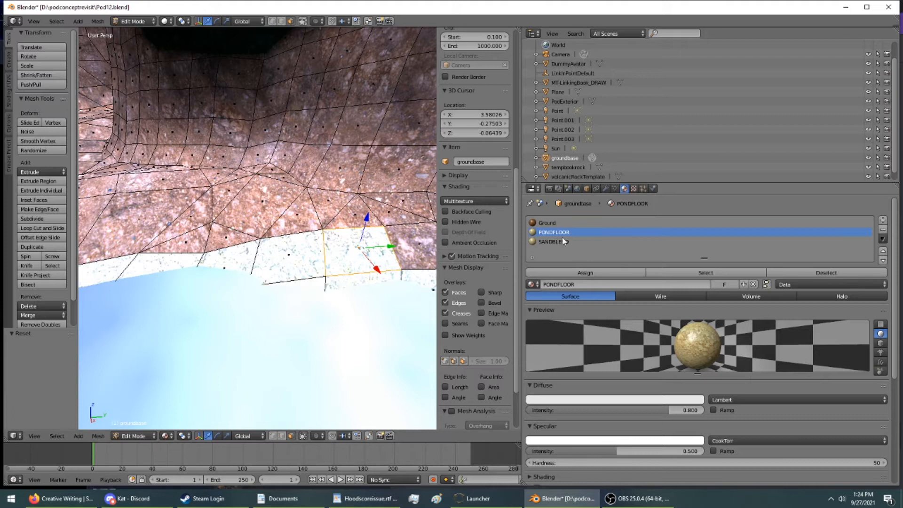
left_click(564, 241)
left_click(567, 272)
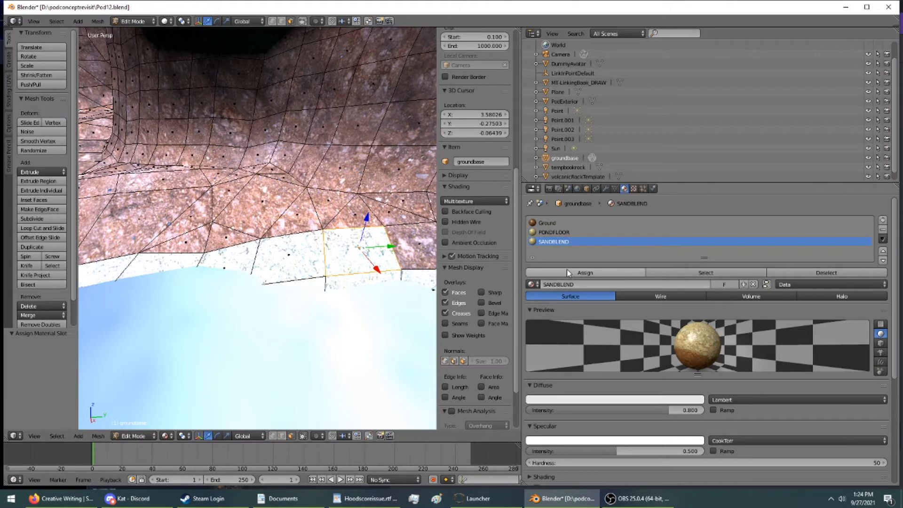
key("u")
left_click(390, 238)
Give the neighbouring shoreline face on the left the SANDBLEND material and reset its UVs
right_click(289, 256)
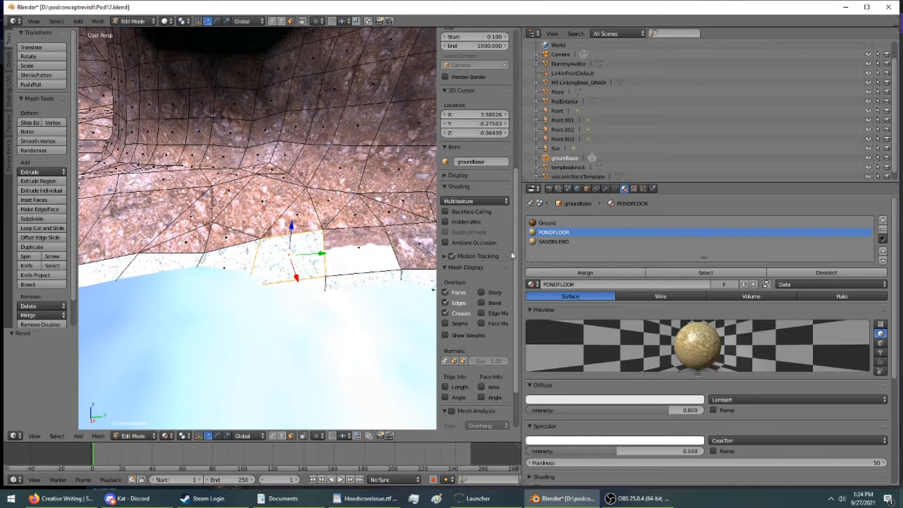
left_click(562, 269)
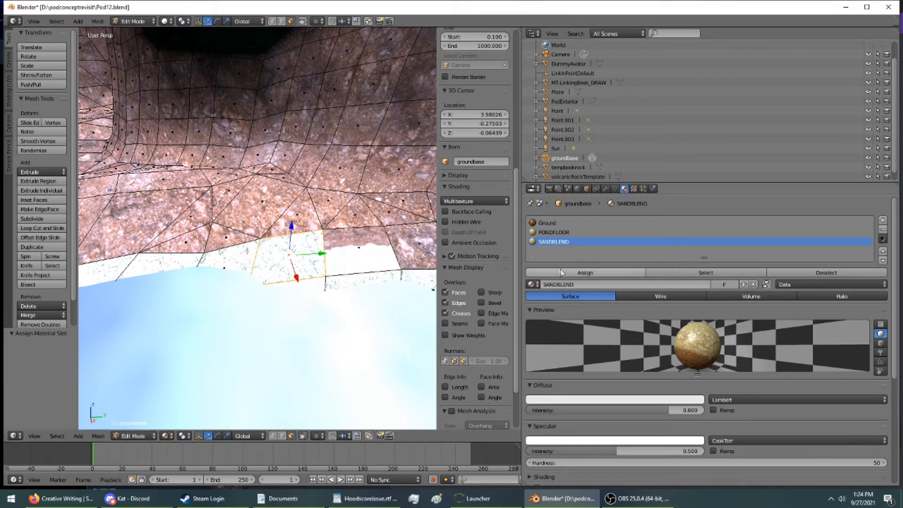
key("u")
left_click(234, 238)
Try SANDBLEND with reset UVs on the next small waterline face, and assign PONDFLOOR back to it
right_click(236, 260)
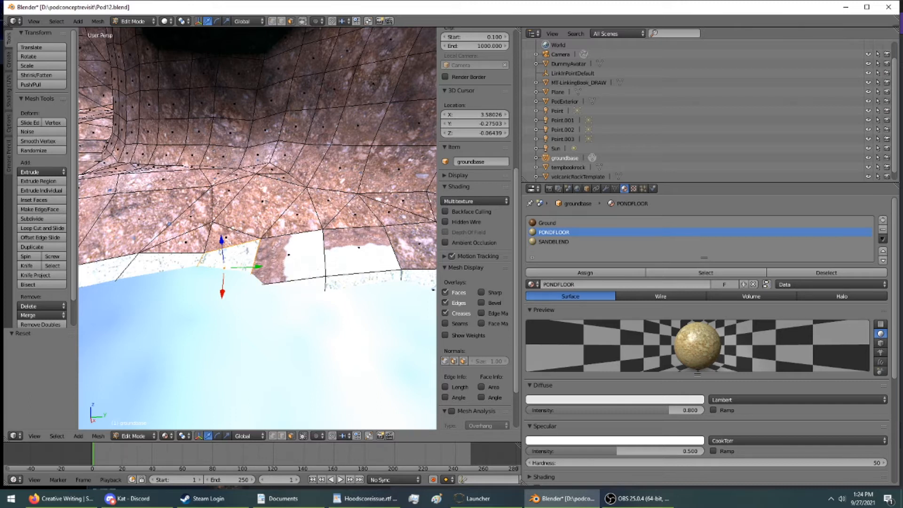
left_click(543, 241)
left_click(559, 272)
key("u")
left_click(264, 253)
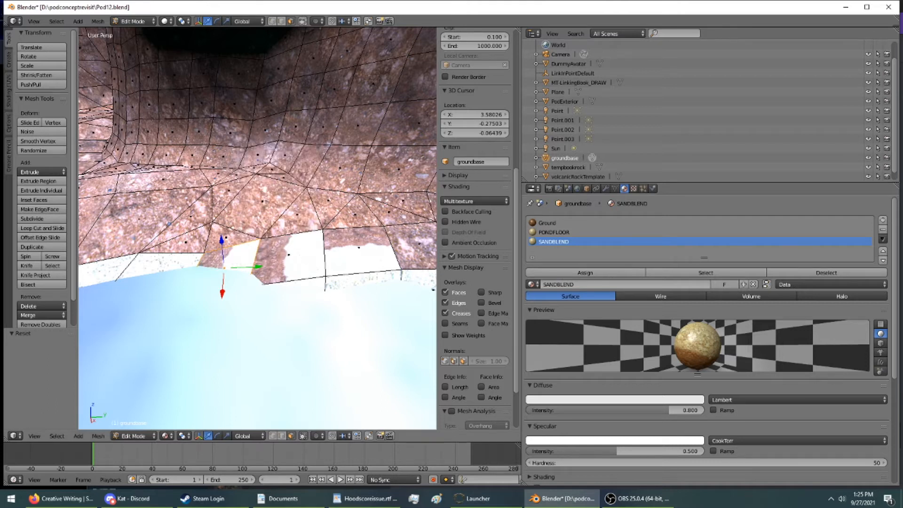
left_click(554, 232)
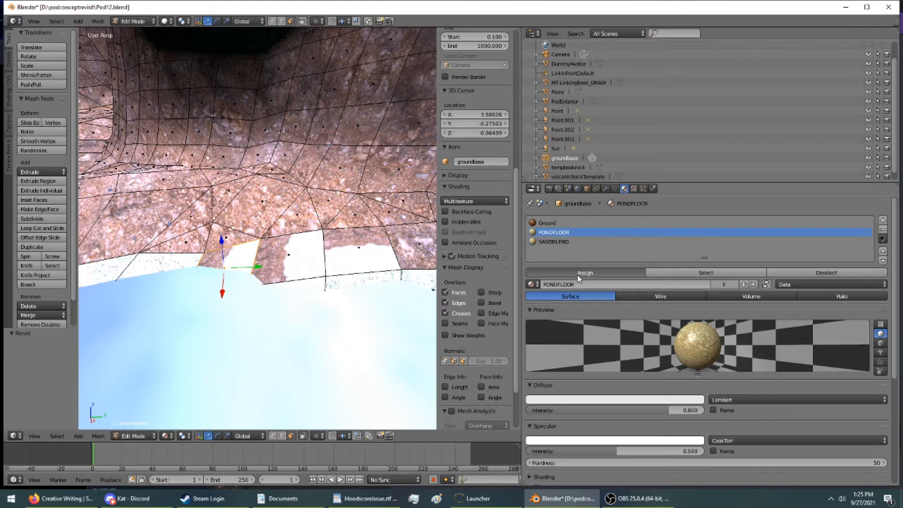
left_click(585, 272)
Assign SANDBLEND to the two triangular rock faces above that small waterline face and reset their UVs
right_click(227, 239)
right_click(195, 238, "ctrl")
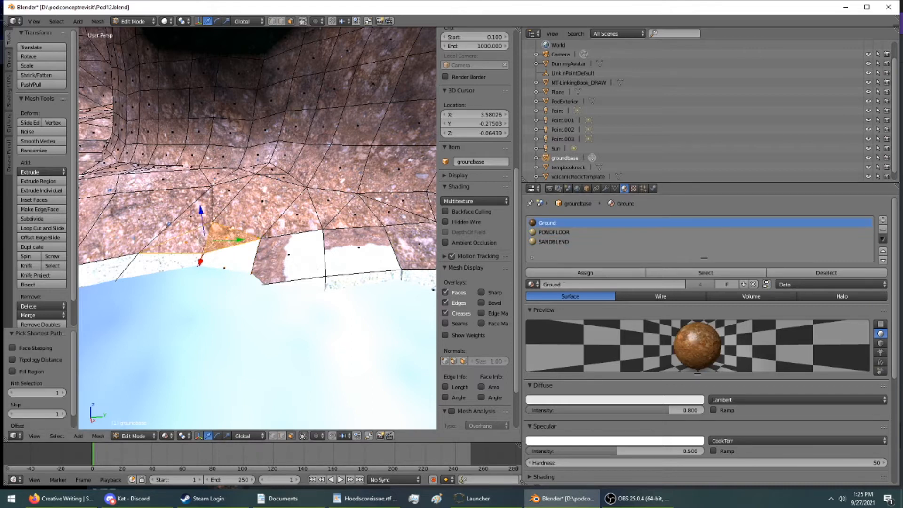
left_click(547, 241)
left_click(572, 272)
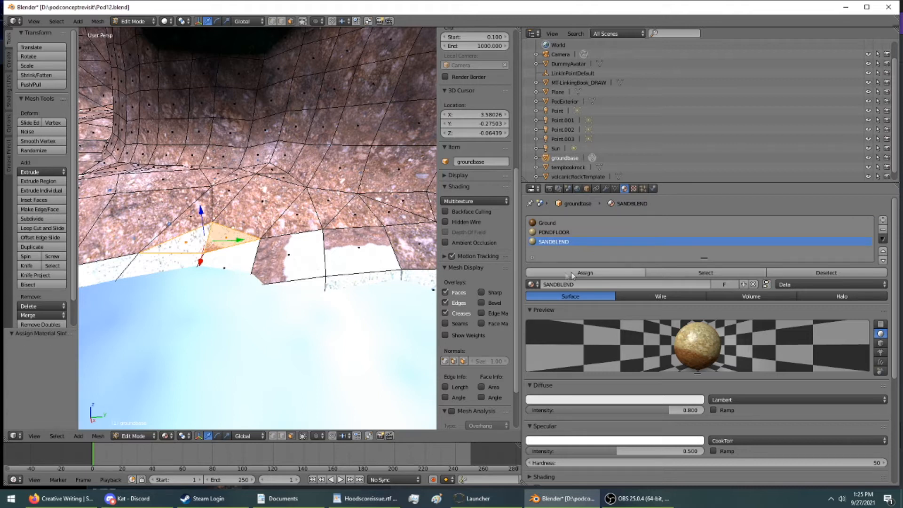
middle_click_drag(259, 236, 270, 235)
key("u")
left_click(225, 260)
Select the run of large rock faces further along the waterline, assign SANDBLEND to them and reset their UVs
middle_click_drag(189, 248, 318, 225, "shift")
right_click(281, 200)
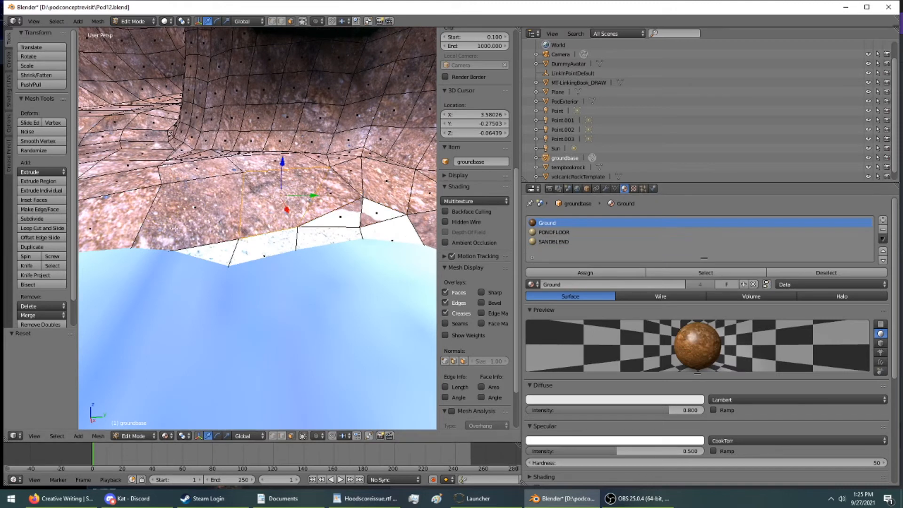
right_click(174, 229, "ctrl")
left_click(543, 242)
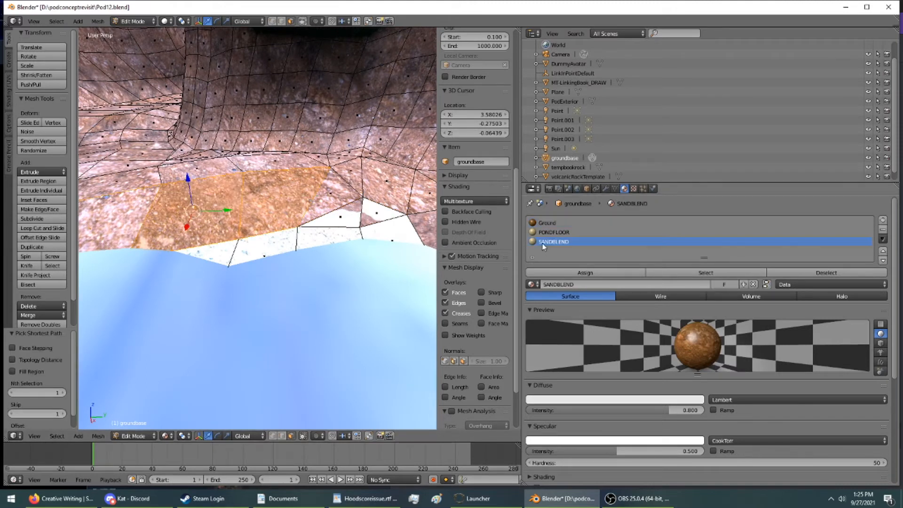
left_click(585, 273)
key("u")
left_click(230, 273)
Reset the UVs of the triangular SANDBLEND face beside the large blend faces and show them in the UV/Image Editor
middle_click_drag(127, 222, 424, 193, "shift")
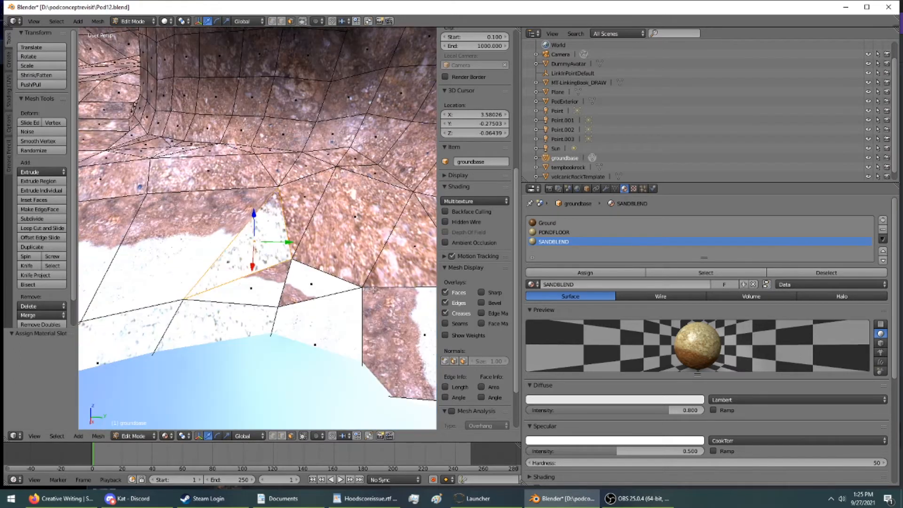
key("u")
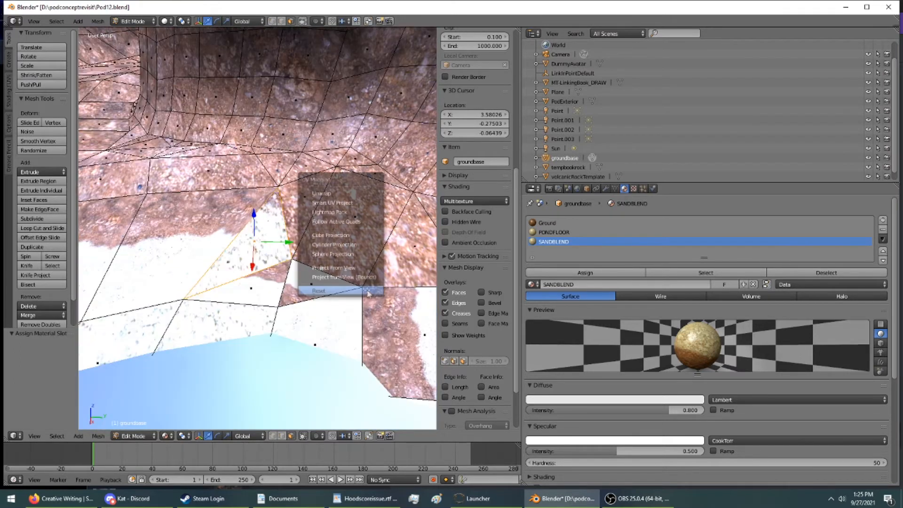
left_click(368, 292)
left_click(533, 188)
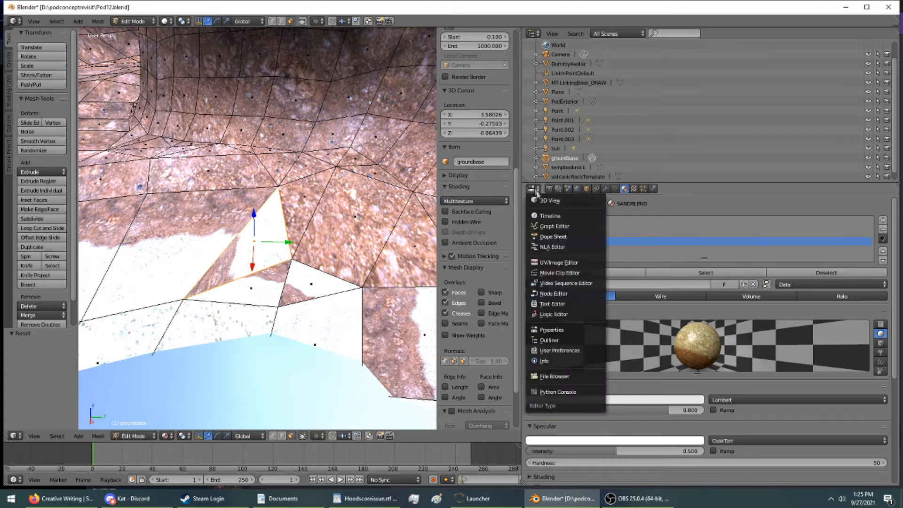
left_click(564, 262)
Select the rock face at the other end of the sand-blend strip, assign SANDBLEND to it and reset its UVs
middle_click_drag(367, 308, 234, 277)
middle_click_drag(286, 248, 225, 218, "shift")
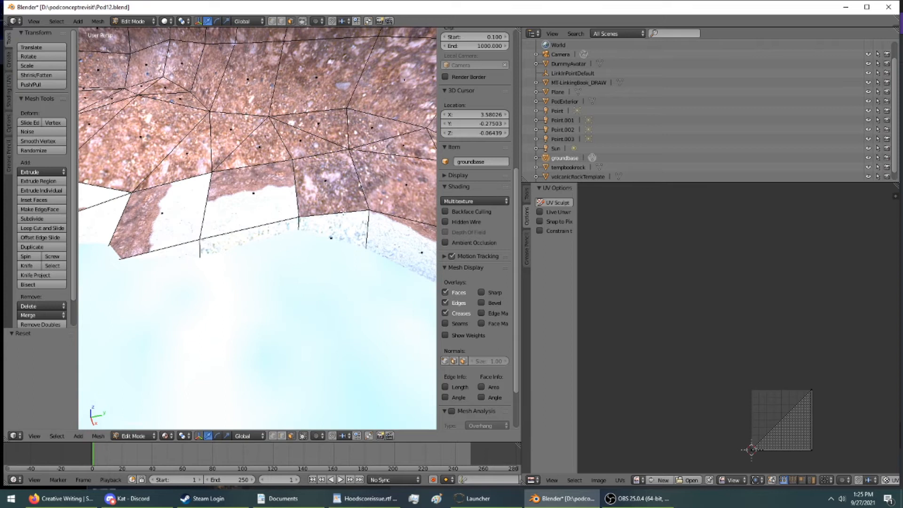
right_click(326, 182)
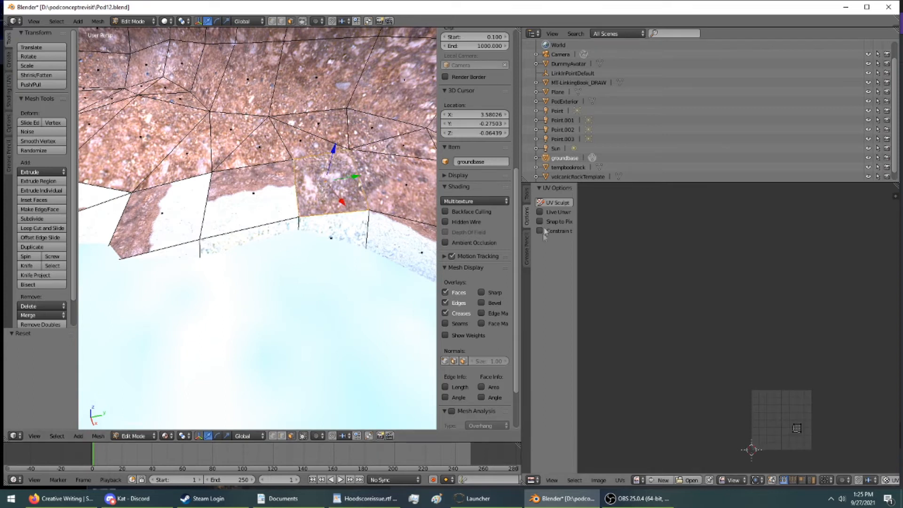
left_click(534, 480)
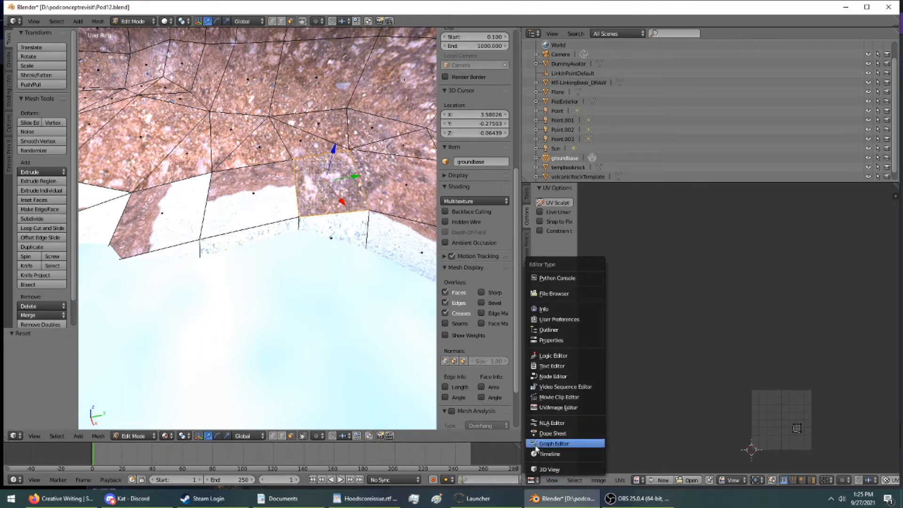
left_click(538, 341)
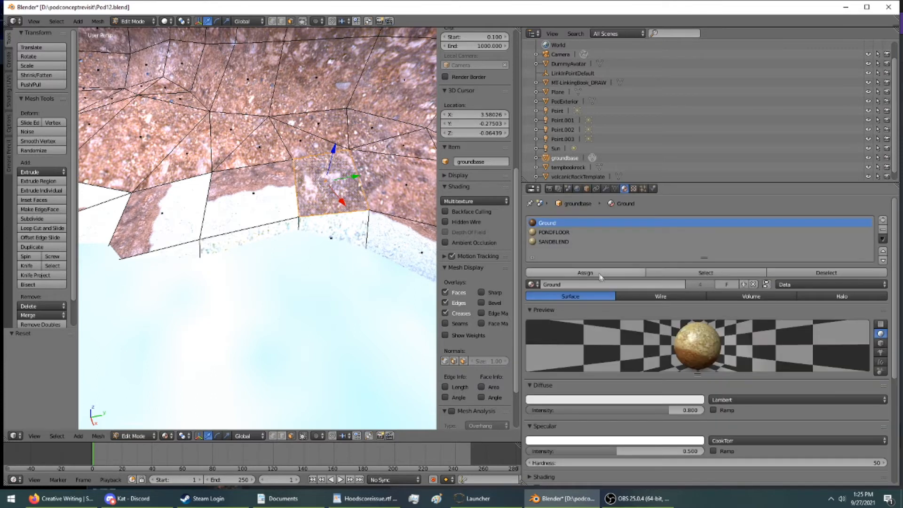
left_click(555, 241)
left_click(585, 273)
key("u")
left_click(303, 264)
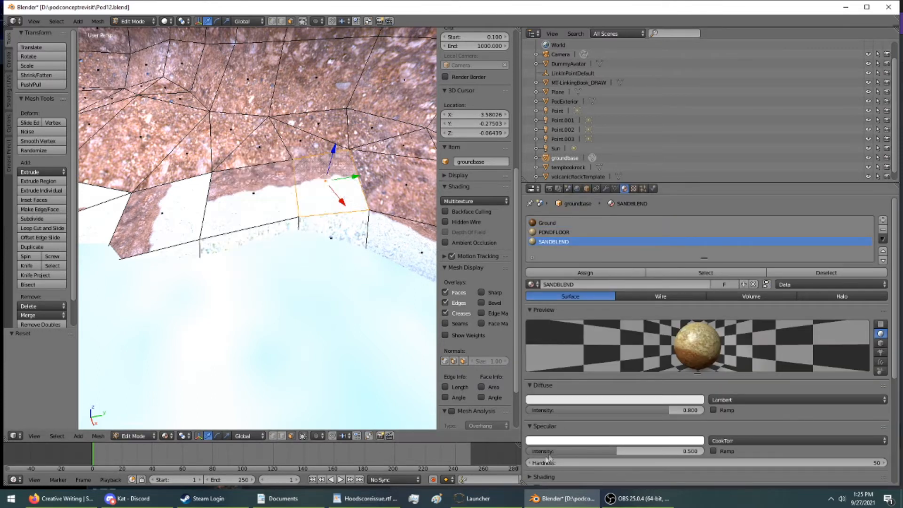
Show the selected blend face in the UV/Image Editor and raise its lower UV corners by about 0.524 on the right and 0.305 on the left
left_click(533, 188)
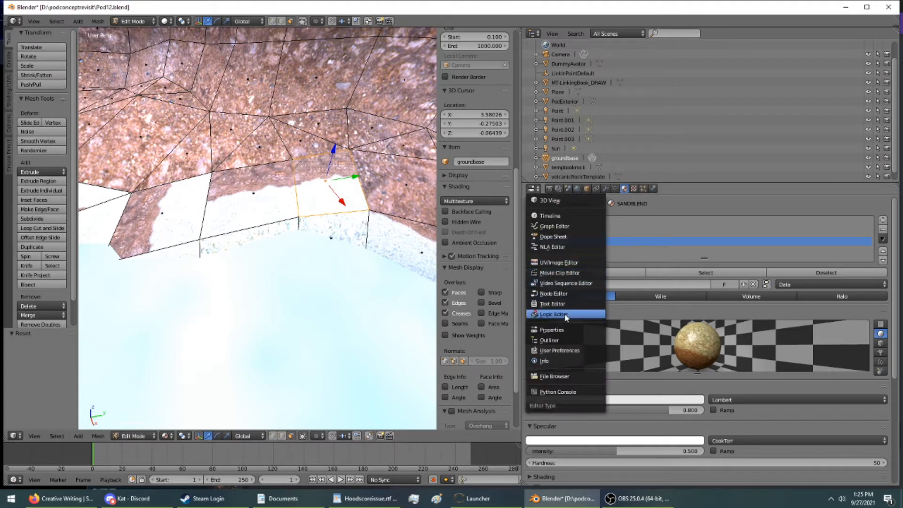
left_click(558, 263)
scroll(754, 405, "up", 5)
middle_click_drag(849, 398, 596, 394)
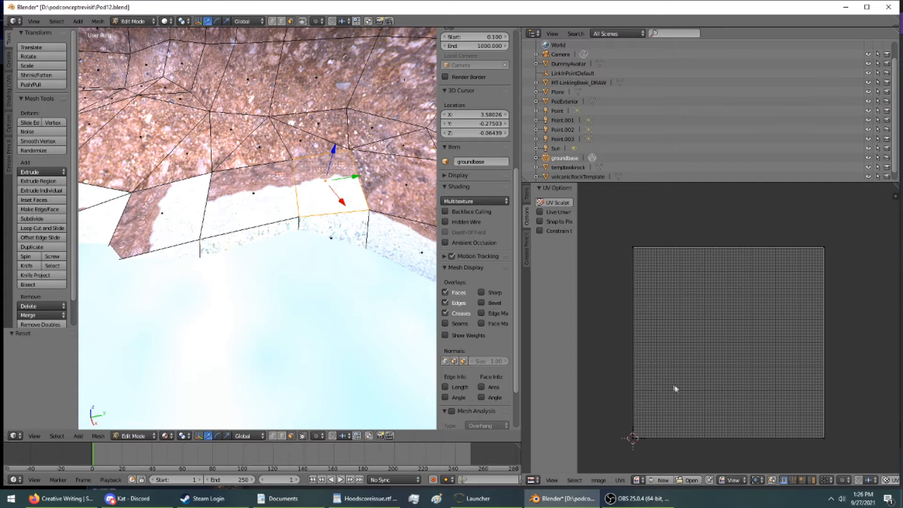
right_click_drag(827, 445, 799, 340)
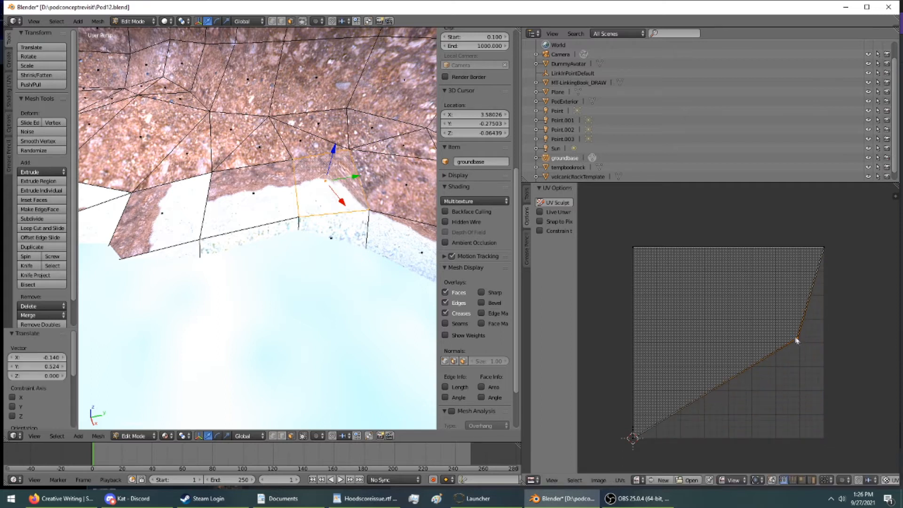
right_click_drag(633, 443, 636, 384)
right_click(270, 193)
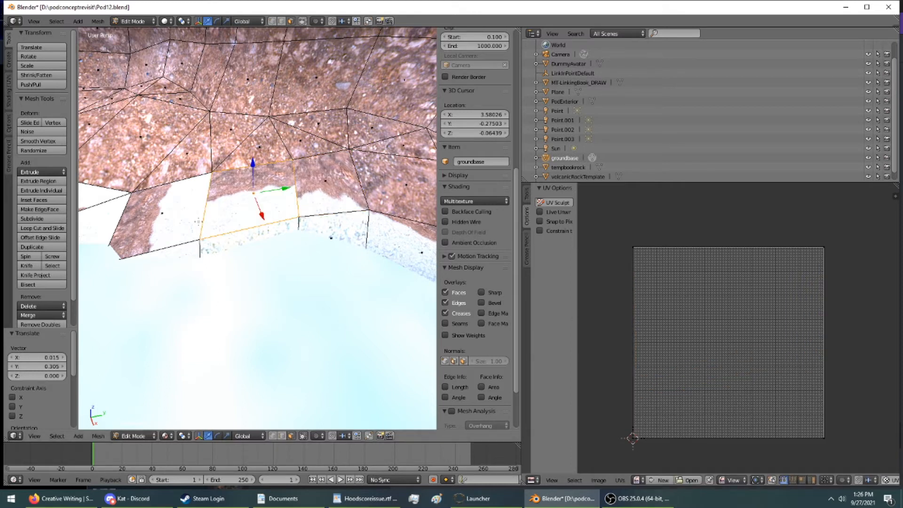
right_click_drag(827, 440, 809, 389)
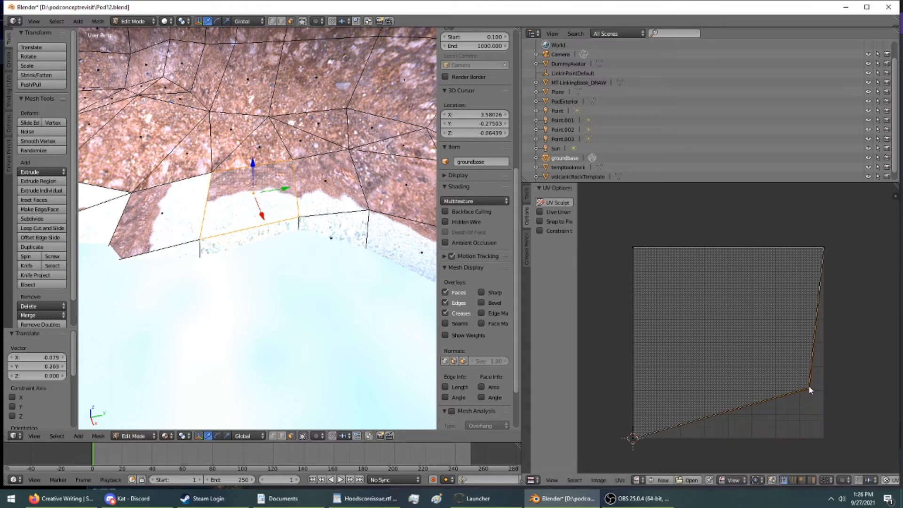
key("ctrl+z")
Rotate the next large blend face's UVs by about 269° and move their upper-left corner by about 0.015, -0.492
key("a")
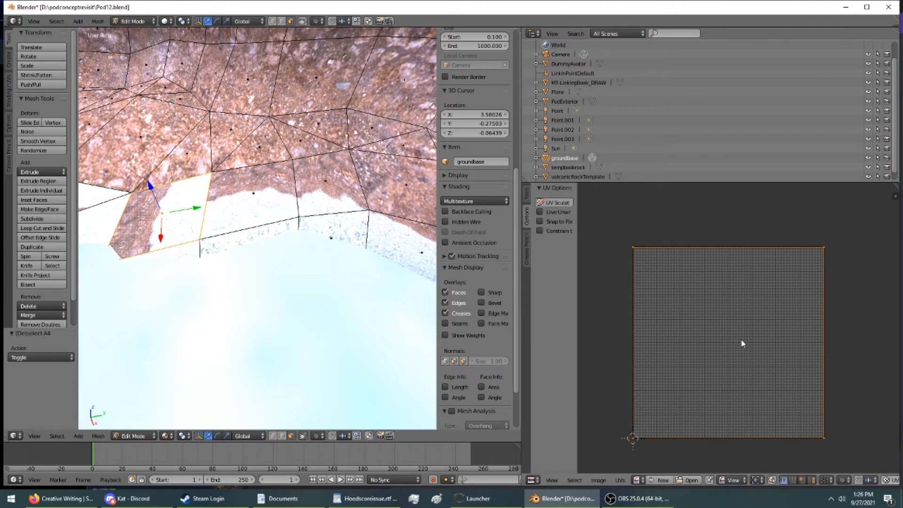
key("r")
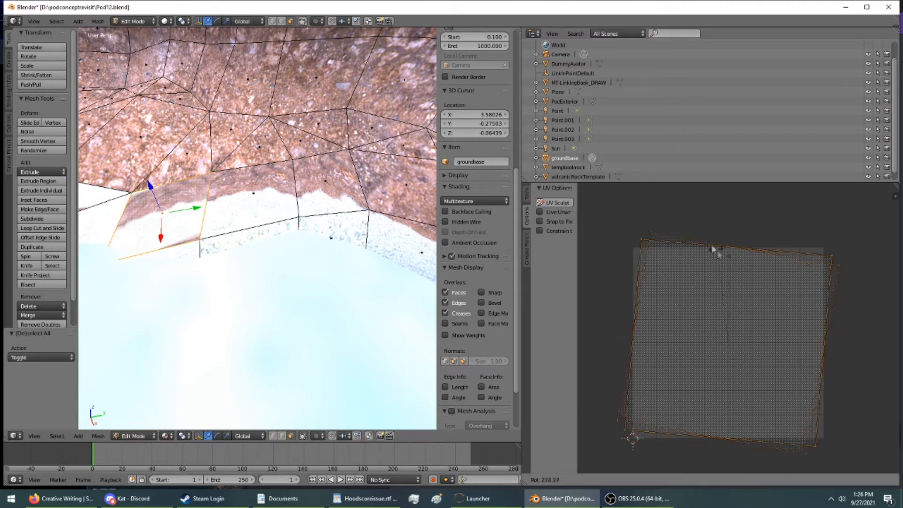
left_click(707, 245)
scroll(263, 212, "up", 4)
middle_click_drag(263, 217, 54, 223, "shift")
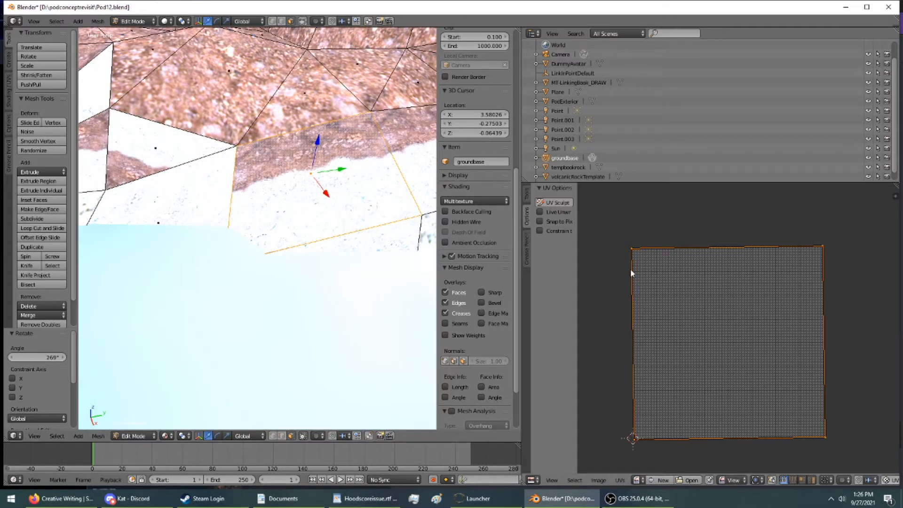
right_click_drag(630, 249, 635, 343)
Select the adjoining triangular blend face, rotate its UVs by about -181° and move their upper-right corner by about -0.054, -0.477
right_click(156, 148)
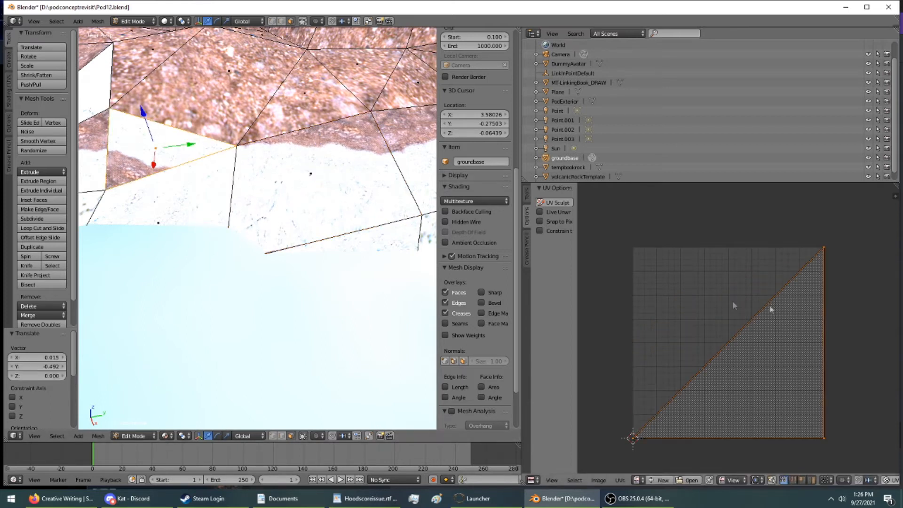
key("a")
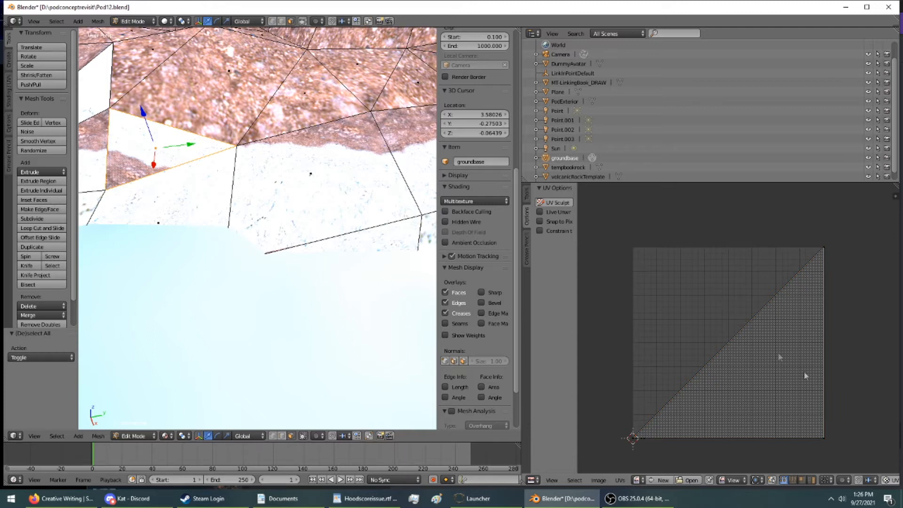
key("a")
key("r")
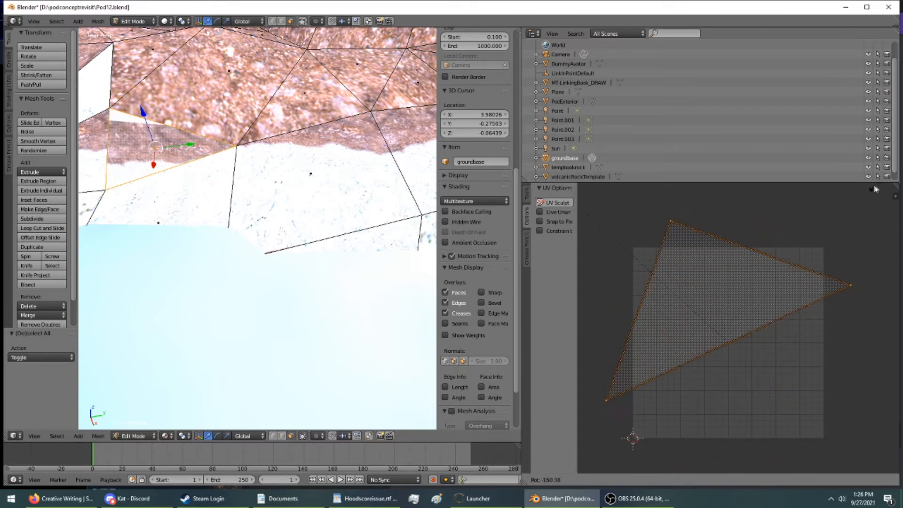
left_click(811, 254)
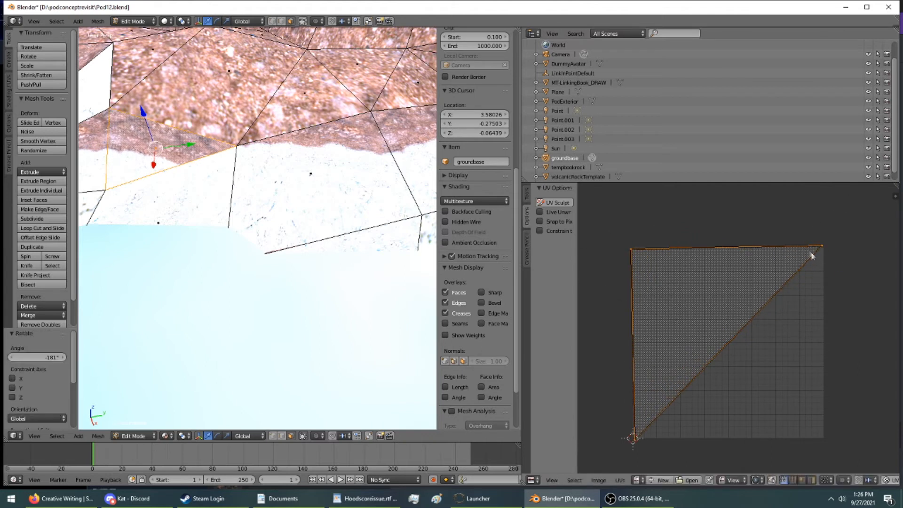
key("g")
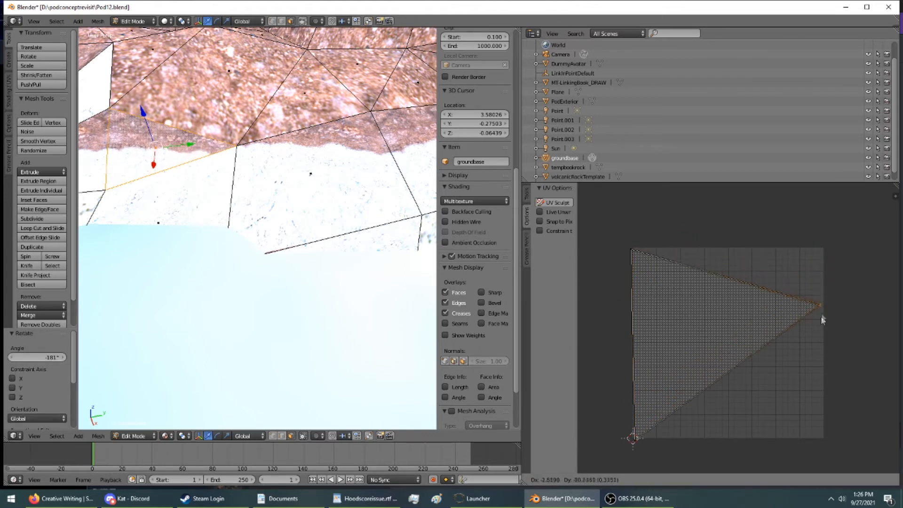
left_click(814, 345)
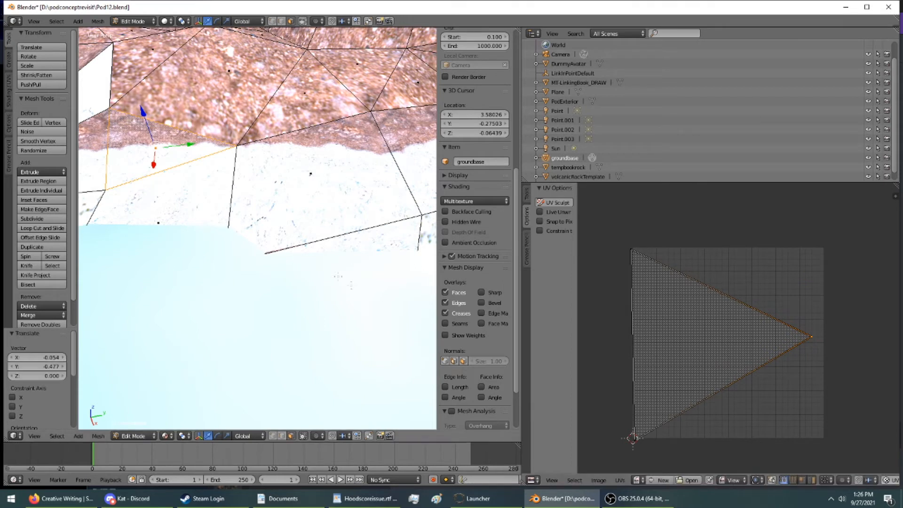
Select the steep triangular blend face, rotate its UVs so the sand faces the waterline and move their upper-left corner by about -0.022, -0.219
middle_click_drag(173, 230, 242, 232, "shift")
right_click(237, 125)
key("a")
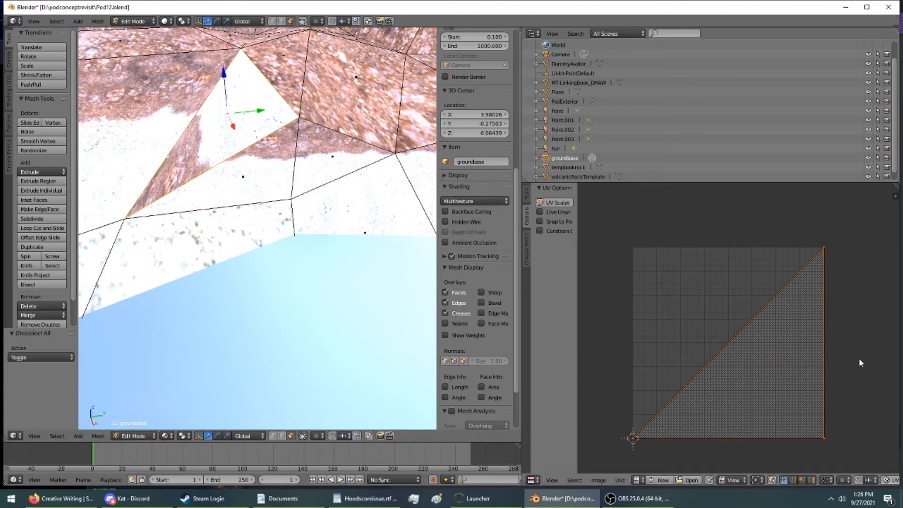
key("r")
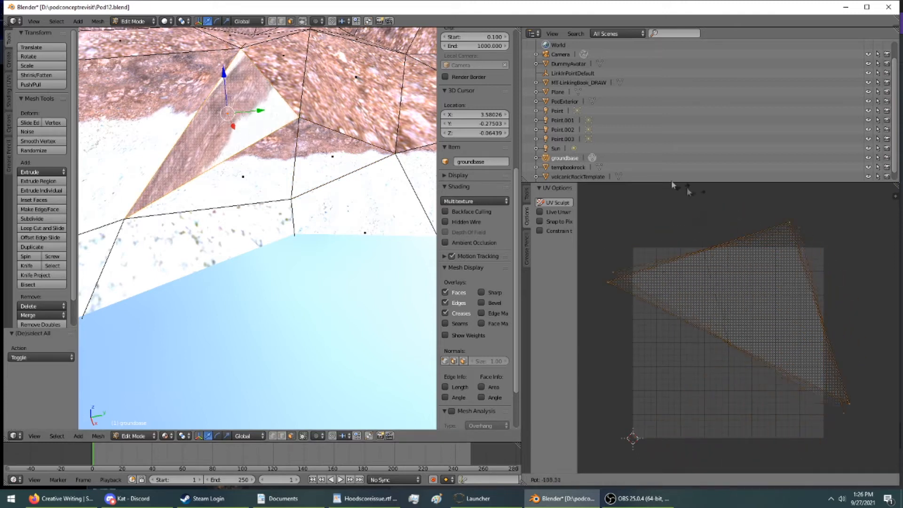
left_click(762, 459)
right_click_drag(660, 229, 657, 271)
Knife-cut the steep triangular face's sandward corner and continue the cut across the two blend faces beside it
middle_click_drag(333, 132, 307, 142)
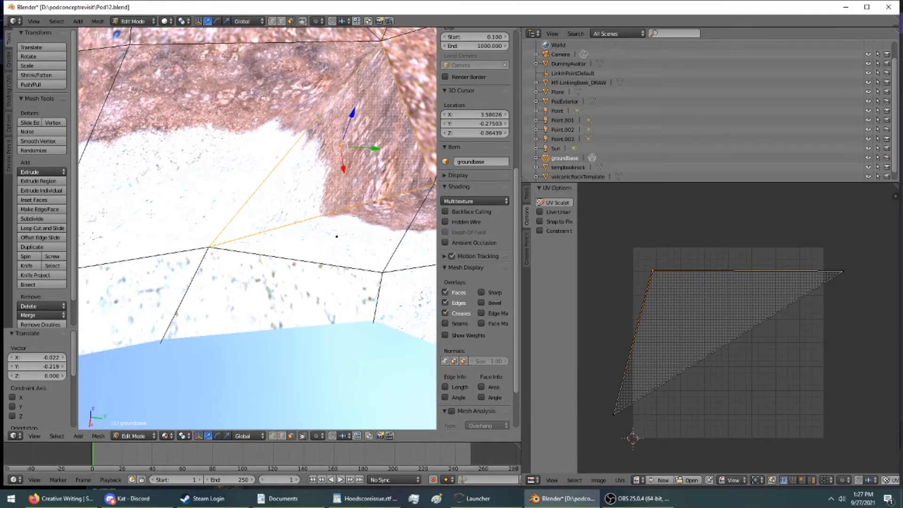
left_click(30, 265)
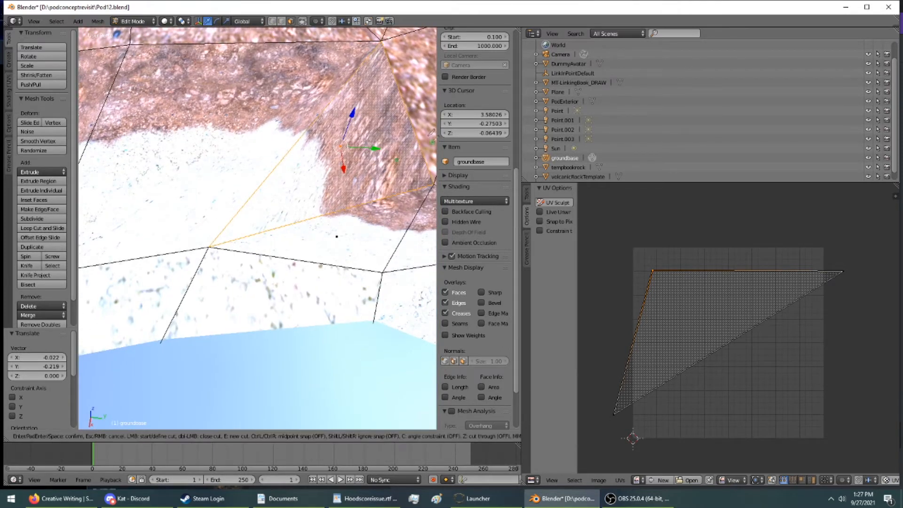
left_click(303, 135)
key("Return")
middle_click_drag(385, 216, 338, 208)
key("k")
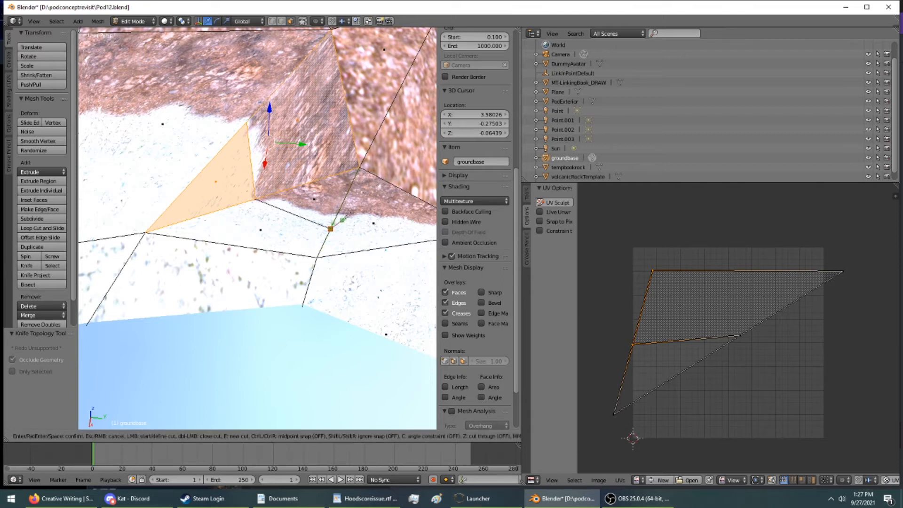
middle_click_drag(349, 213, 354, 203)
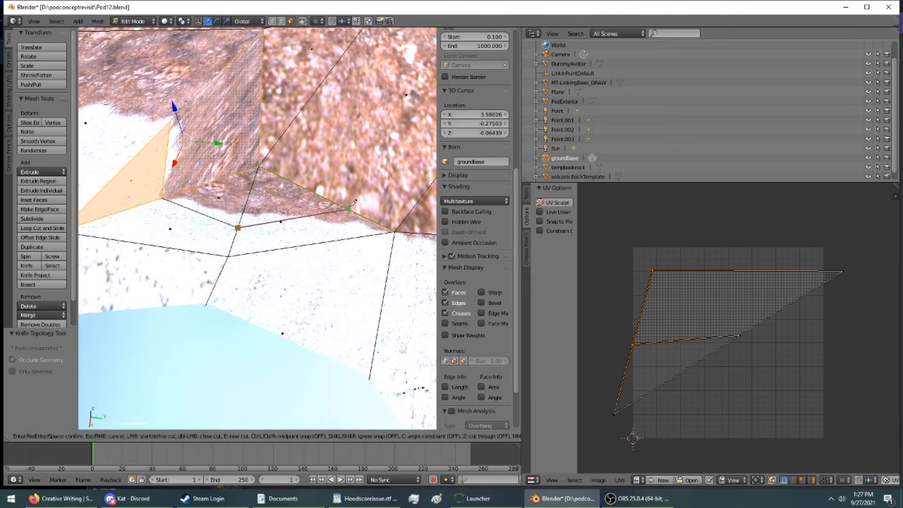
key("Return")
Select the cut's vertices from the shared edge up to the steep triangle's side and apply Smooth Vertex twice
right_click(220, 199)
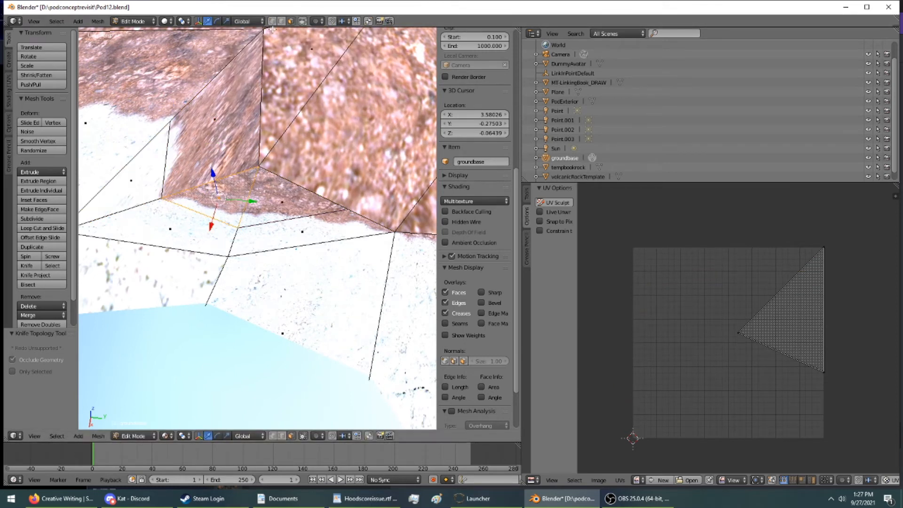
right_click(239, 227)
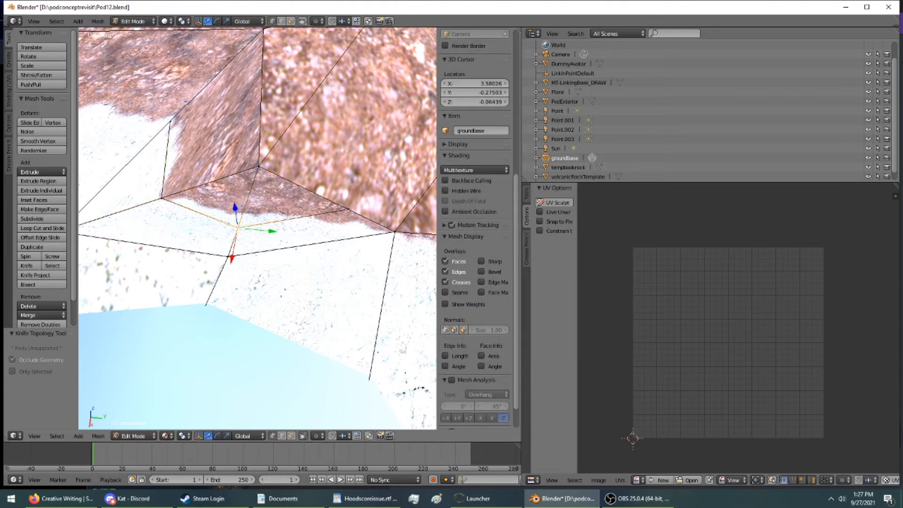
right_click(163, 198, "ctrl")
right_click(171, 123, "ctrl")
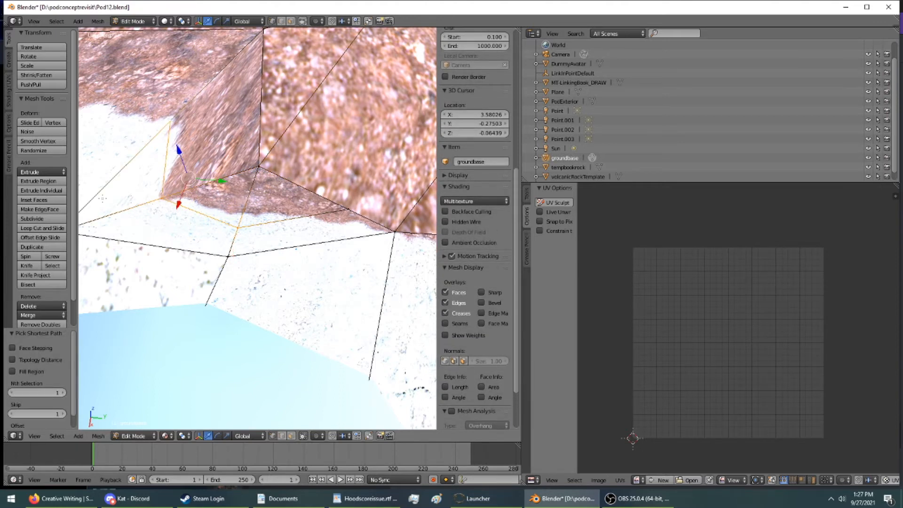
left_click(32, 140)
left_click(33, 140)
Select the large blend face beside the cut, reset its UVs and rotate them by about 115°
middle_click_drag(86, 134, 190, 122)
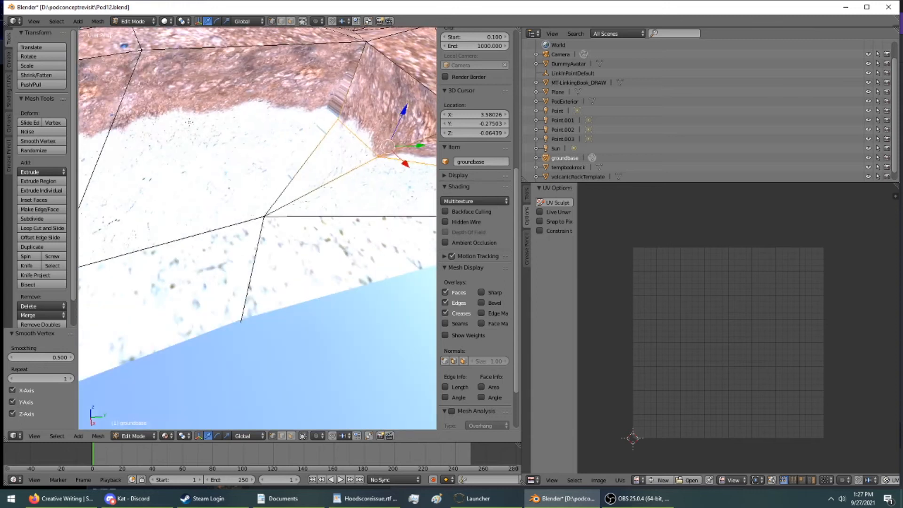
left_click(291, 21)
right_click(288, 118)
key("u")
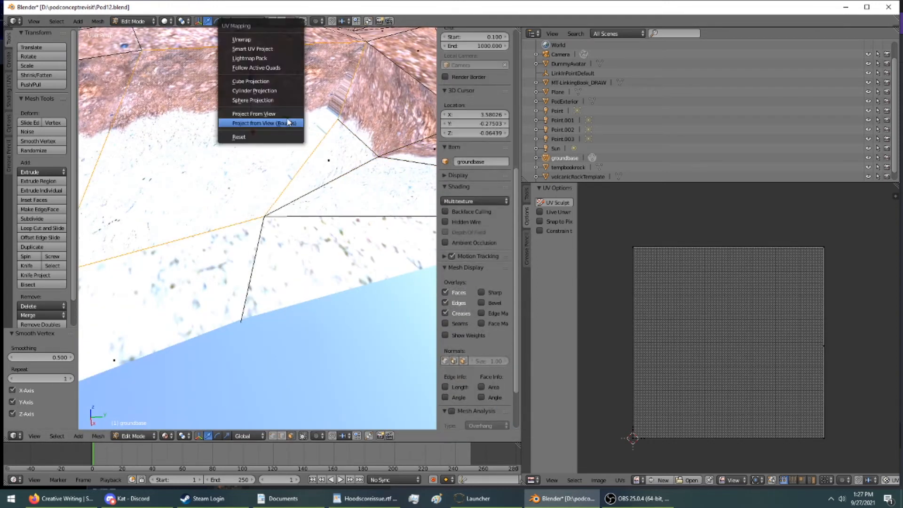
left_click(288, 134)
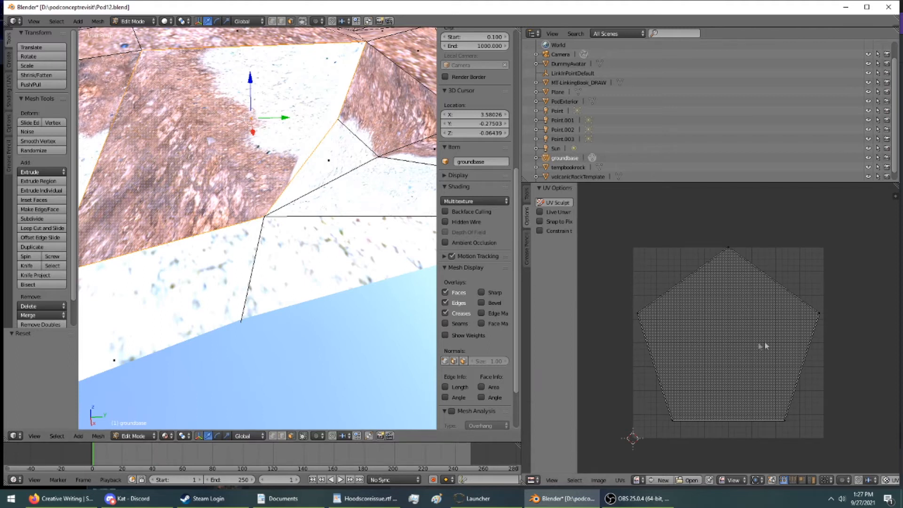
key("a")
key("r")
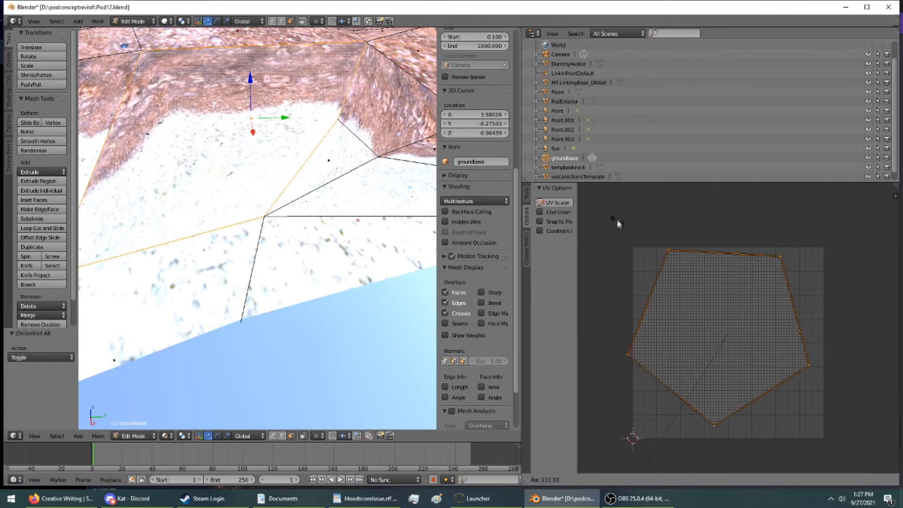
left_click(619, 202)
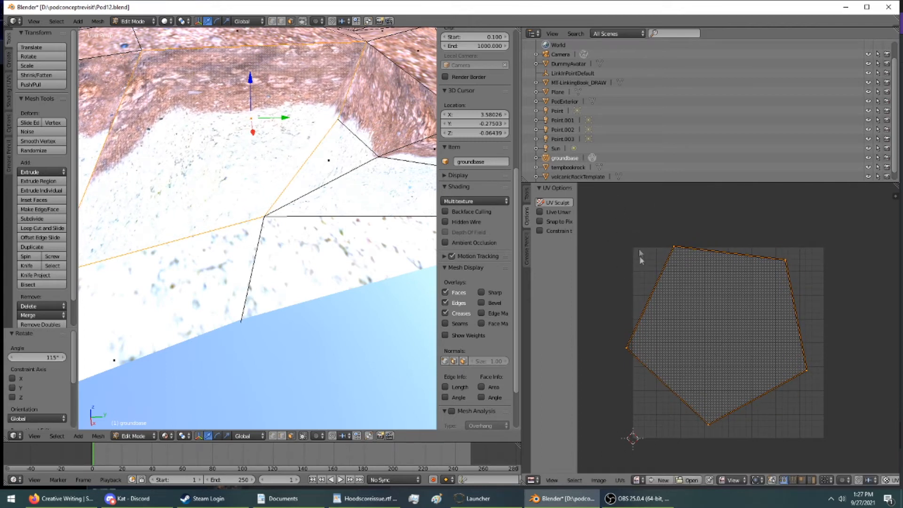
Move the lower-right UV corner of the large blend face by about 0.049, -0.268 to level its sand line
key("g")
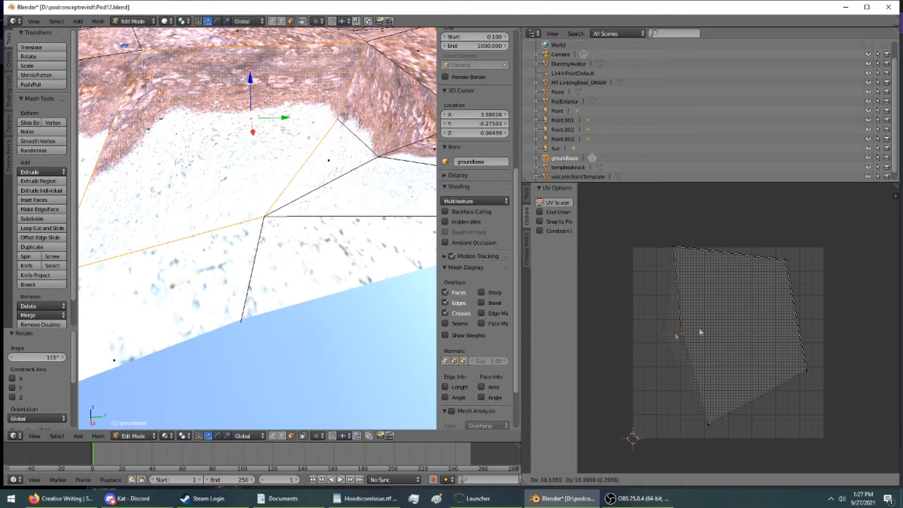
right_click(582, 319)
right_click(806, 370)
key("g")
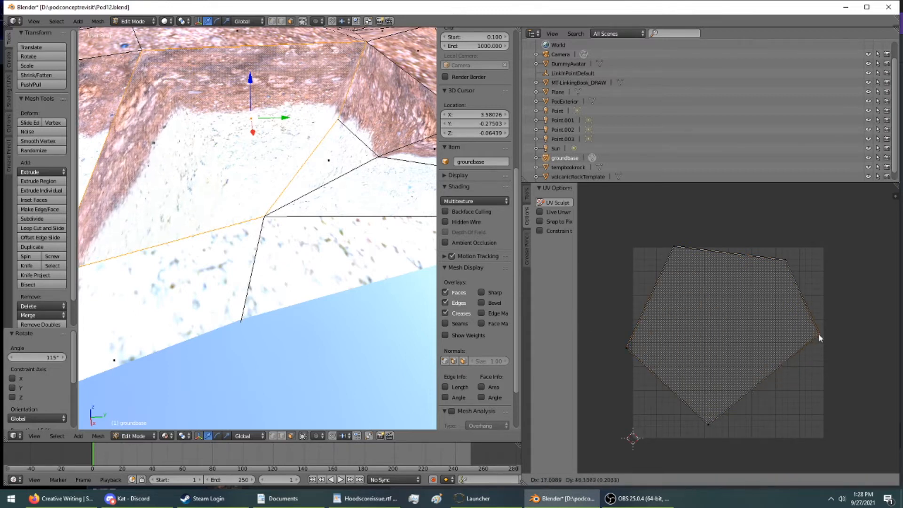
left_click(815, 422)
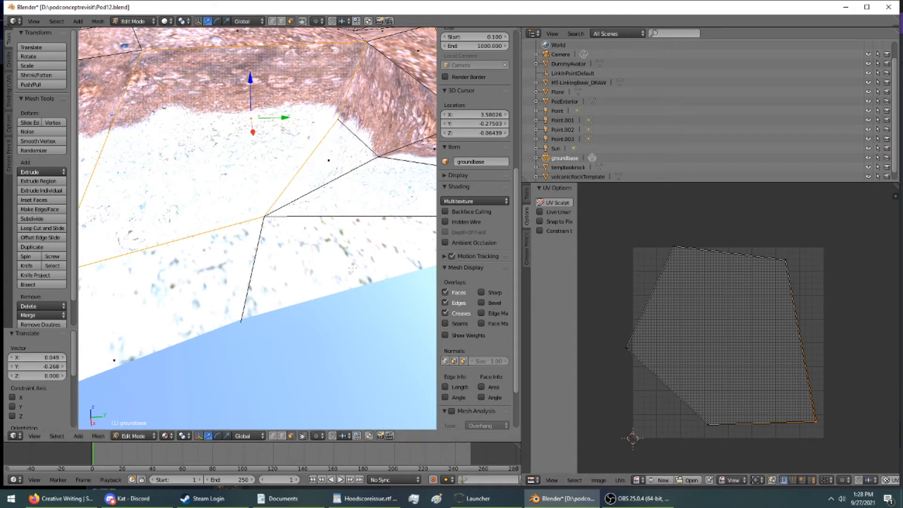
Move the upper-left UV corner of the large blend face by about -0.261, -0.096
middle_click_drag(392, 157, 370, 173)
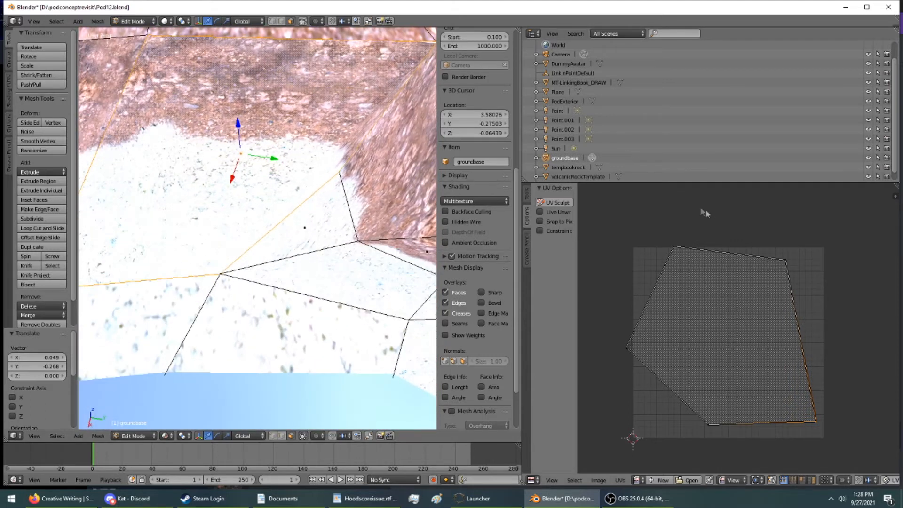
left_click(780, 258)
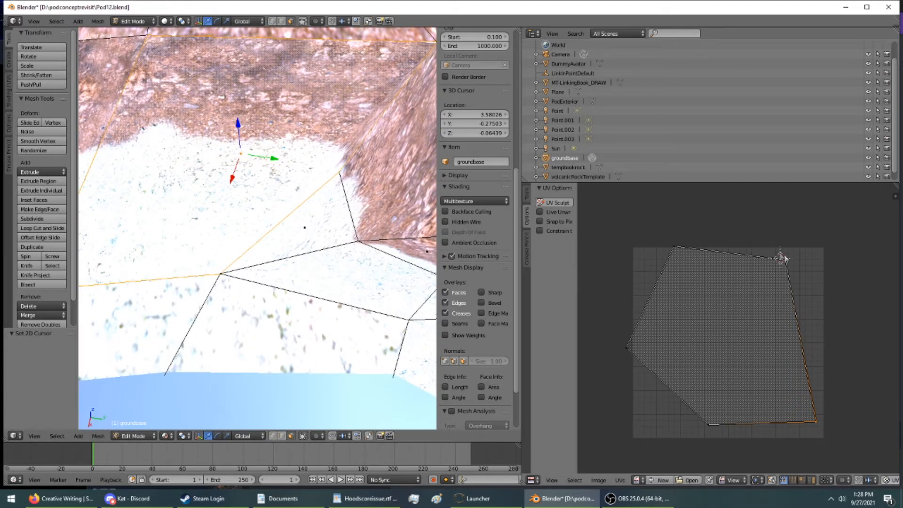
right_click_drag(785, 255, 795, 268)
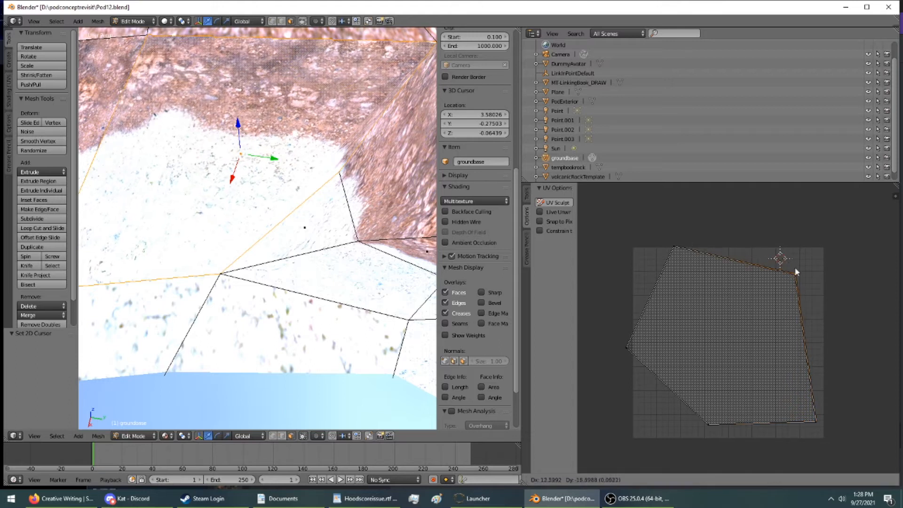
right_click(780, 244)
right_click_drag(676, 247, 628, 268)
left_click(627, 268)
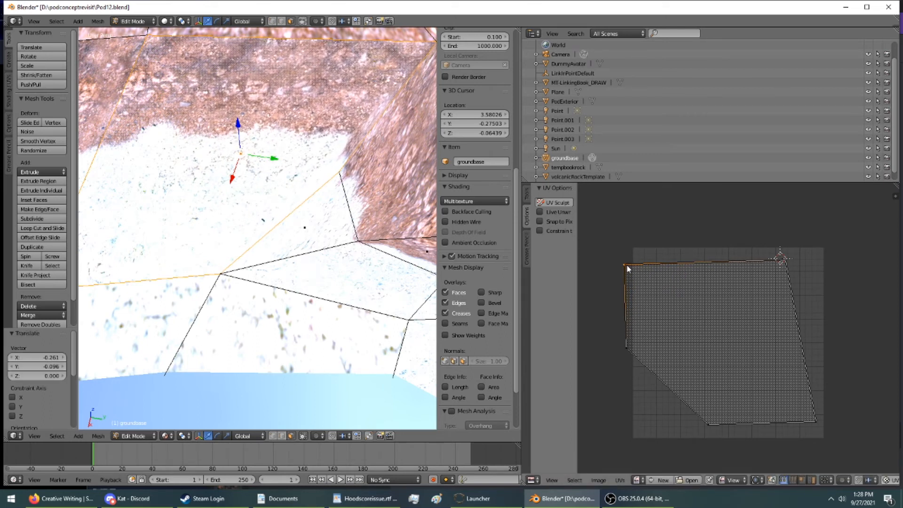
Select the vertex at the upper tip of the narrow blend strip beside the steep rock face and move it about -0.247 along X
middle_click_drag(315, 148, 259, 167)
right_click(214, 86)
middle_click_drag(214, 89, 240, 122)
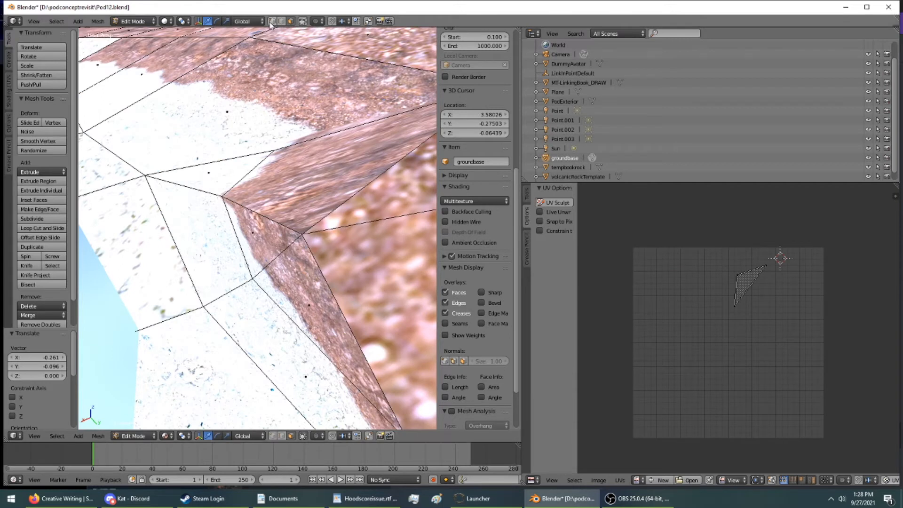
right_click(306, 230)
middle_click_drag(305, 229, 285, 192)
left_click(273, 21)
right_click(237, 165)
middle_click_drag(237, 164, 232, 130)
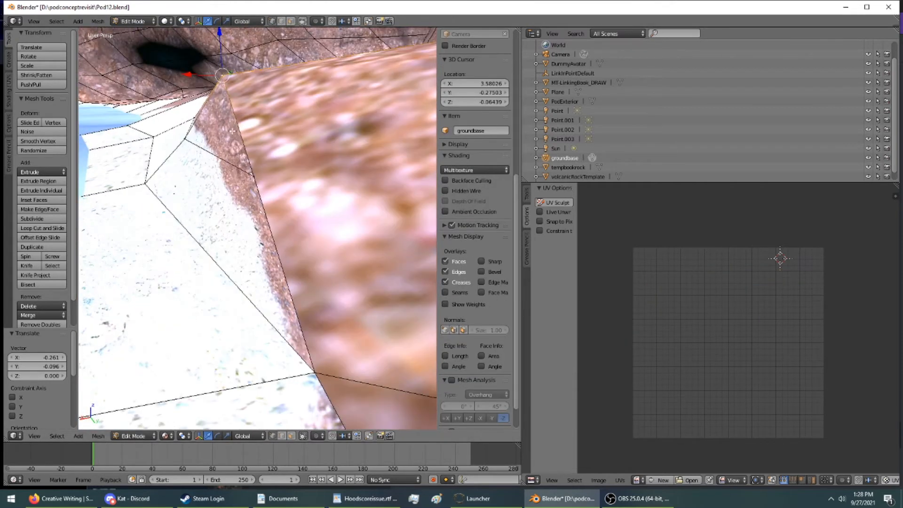
left_click_drag(223, 56, 220, 106)
middle_click_drag(220, 106, 194, 118)
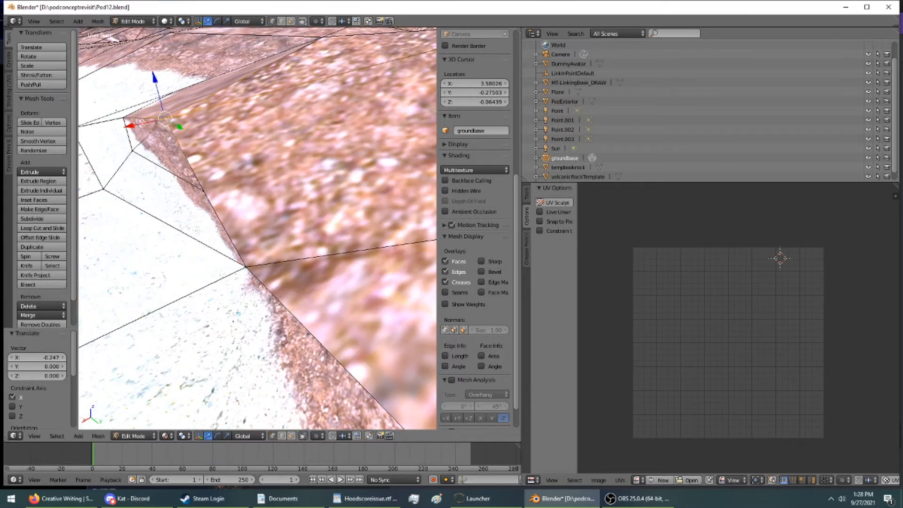
Select the shoreline blend face directly beside the large blend face and raise its lower-left UV corner
scroll(216, 238, "up", 4)
scroll(220, 239, "down", 2)
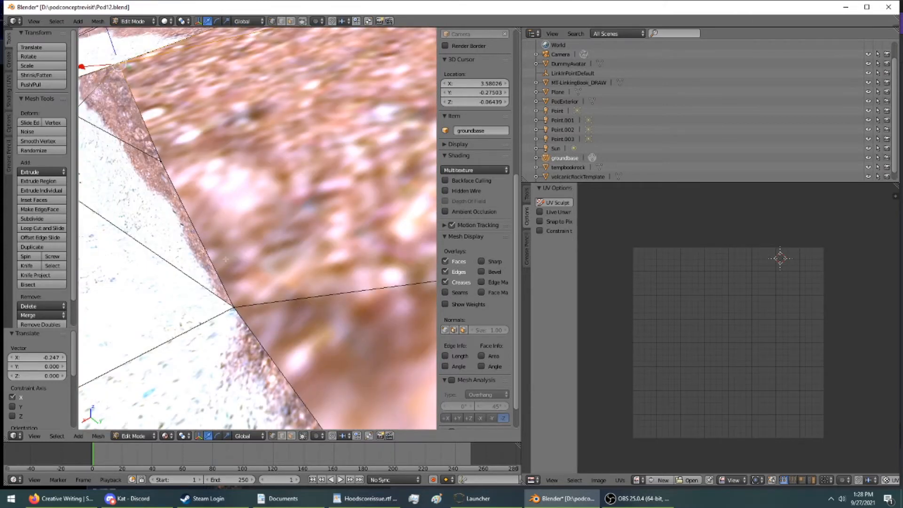
middle_click_drag(223, 217, 347, 206)
left_click(291, 22)
right_click(339, 196)
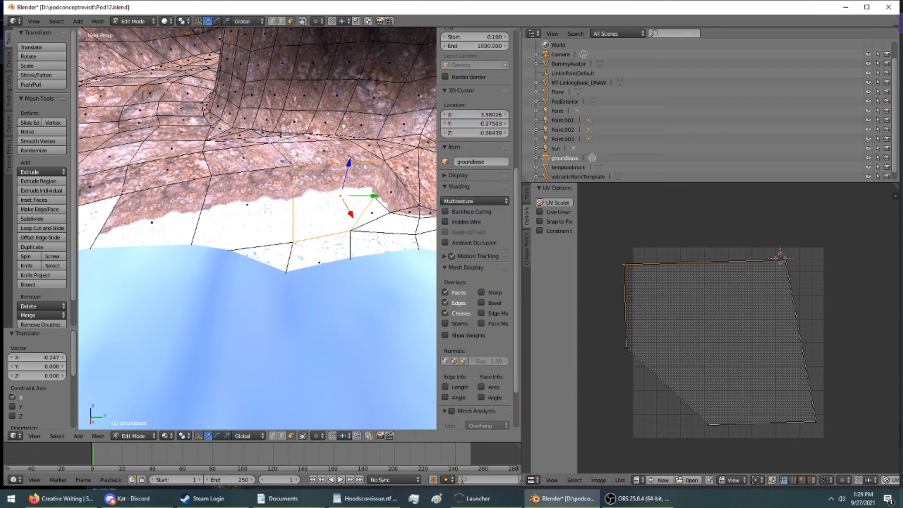
right_click(246, 205)
right_click_drag(630, 244, 641, 185)
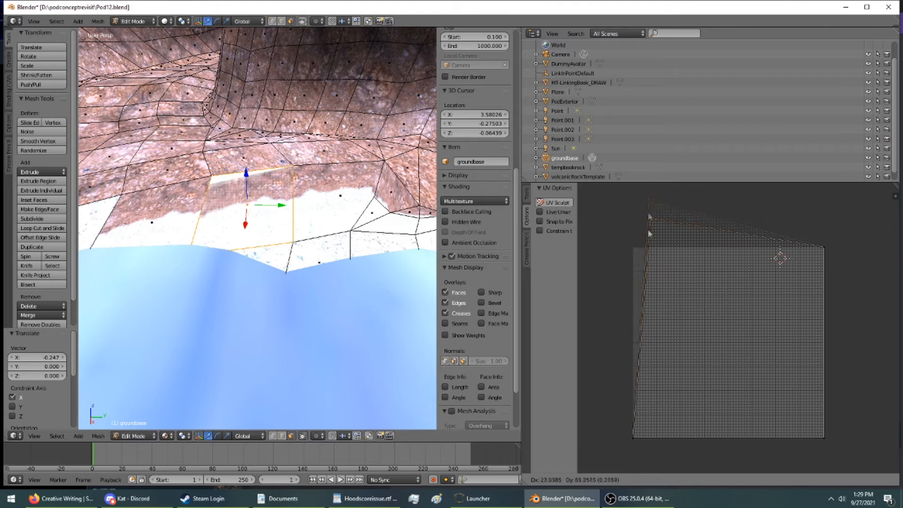
right_click(648, 251)
right_click_drag(634, 436, 635, 379)
On the next blend face along the shore, move the lower-right UV corner by about -0.066, 0.258 and the upper-left by 0.022, -0.423
right_click(162, 214)
right_click_drag(823, 441, 811, 392)
middle_click_drag(120, 249, 232, 243, "shift")
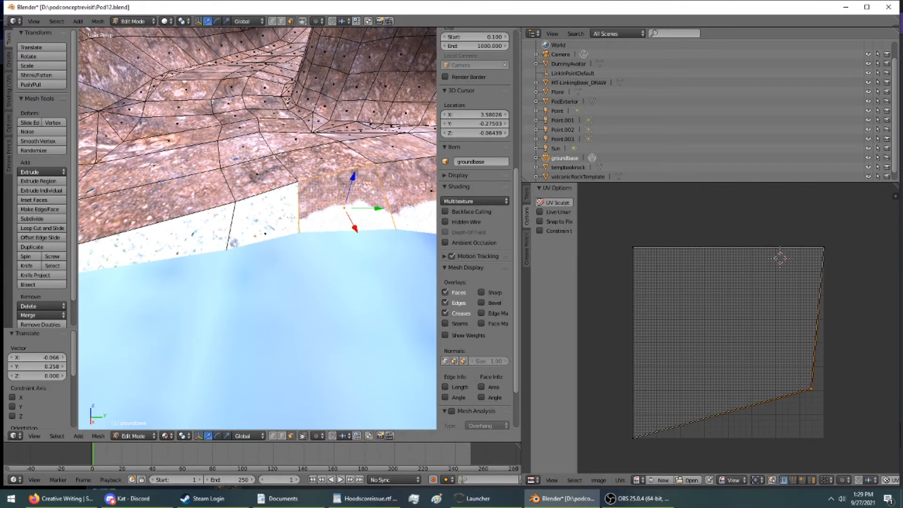
mouse_move(270, 222)
middle_mouse_down()
mouse_move(341, 186)
mouse_move(362, 187)
mouse_move(350, 180)
mouse_move(311, 216)
mouse_move(260, 231)
middle_mouse_up()
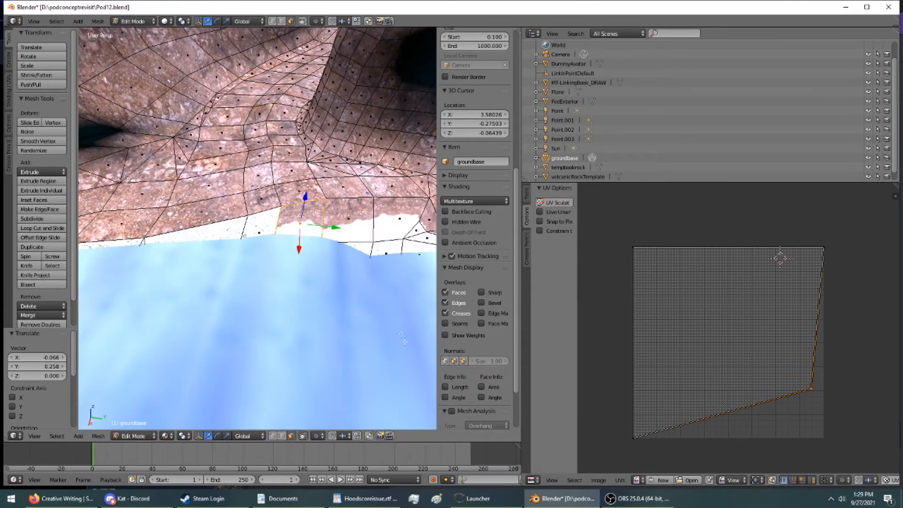
scroll(403, 338, "up", 4)
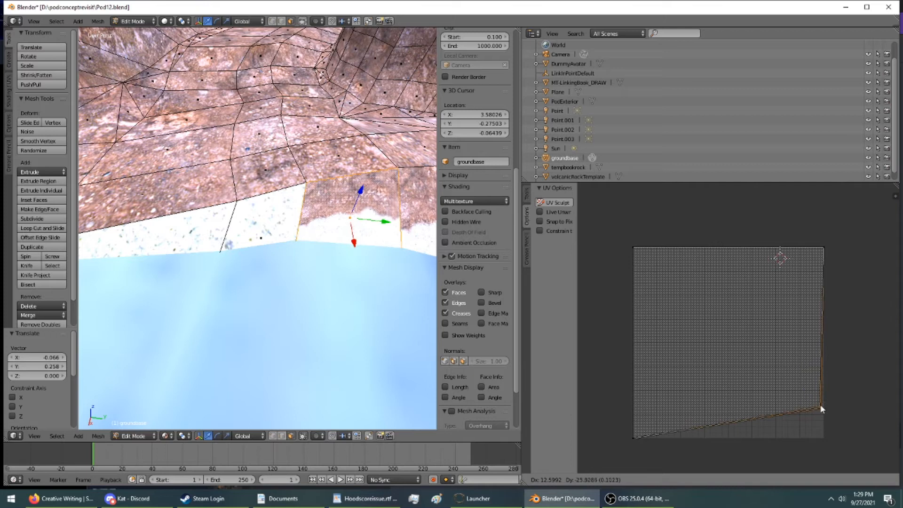
right_click_drag(632, 432, 631, 413)
right_click(632, 327)
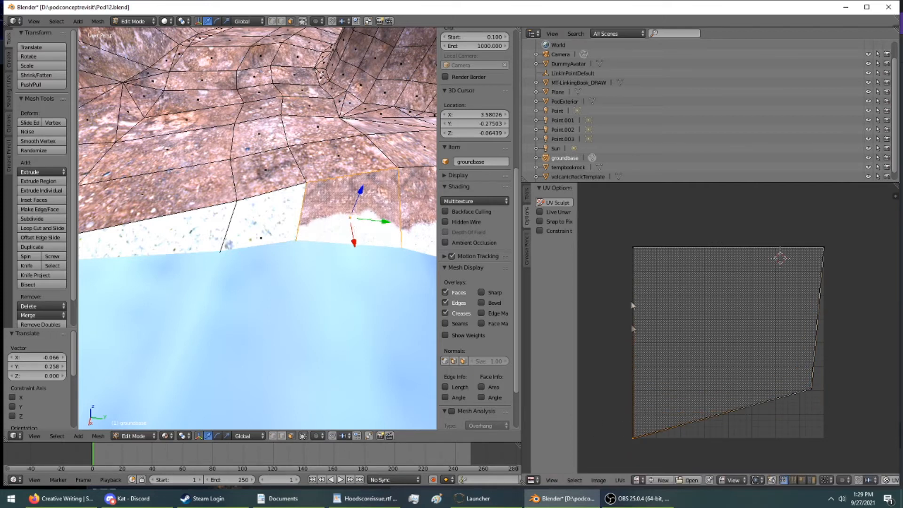
right_click_drag(635, 251, 639, 332)
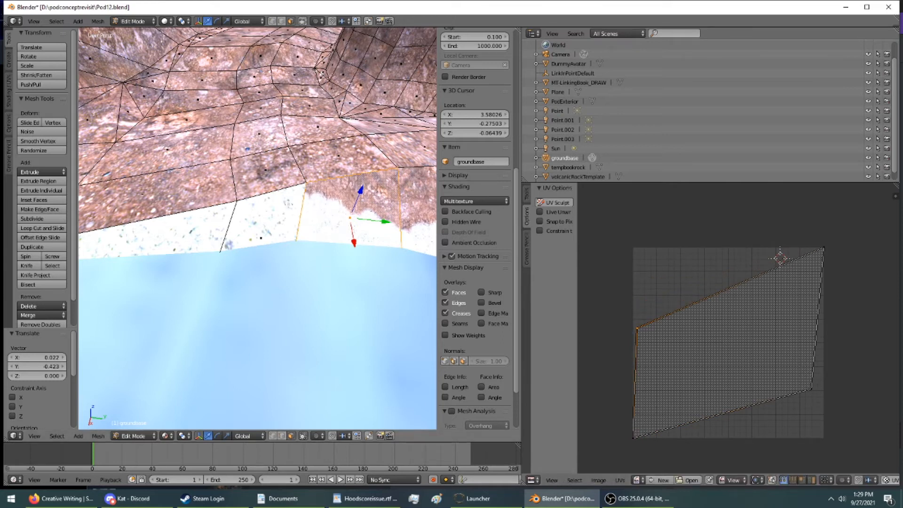
Assign the SANDBLEND material to the adjoining pond-floor shoreline face and reset its UVs
right_click(301, 193)
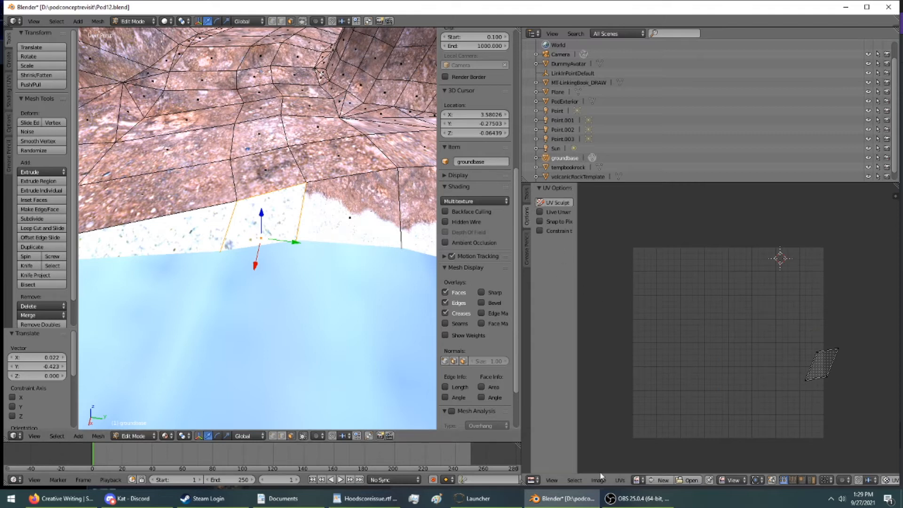
left_click(533, 480)
left_click(547, 346)
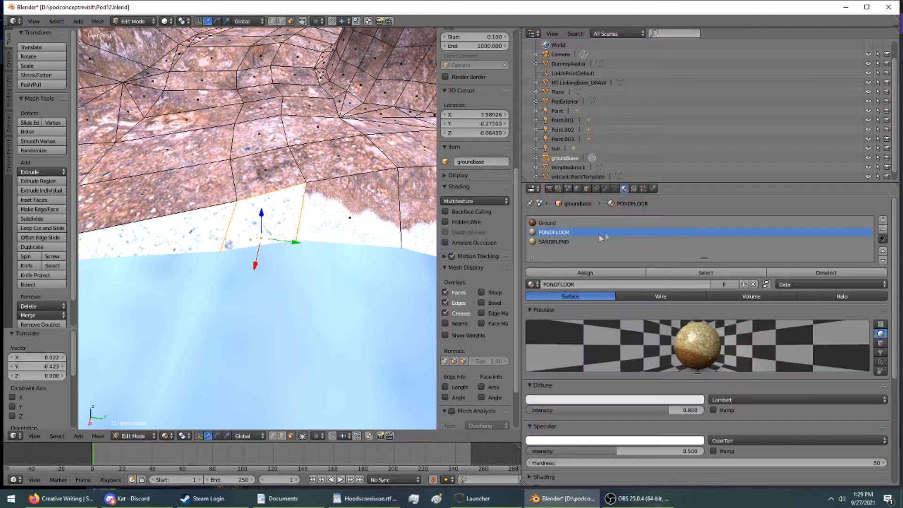
left_click(555, 241)
left_click(567, 273)
key("u")
left_click(241, 237)
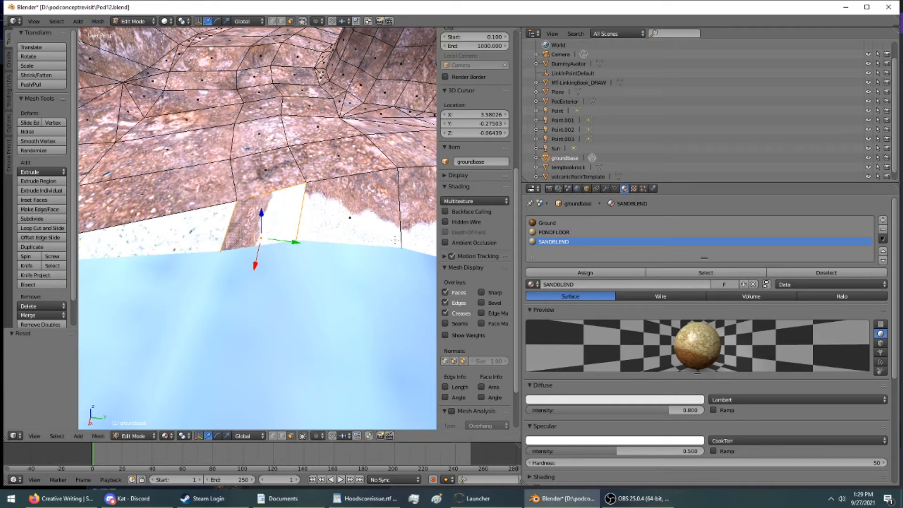
Show the new blend face's UVs in the UV/Image Editor and rotate them all by about -89.6°
left_click(533, 189)
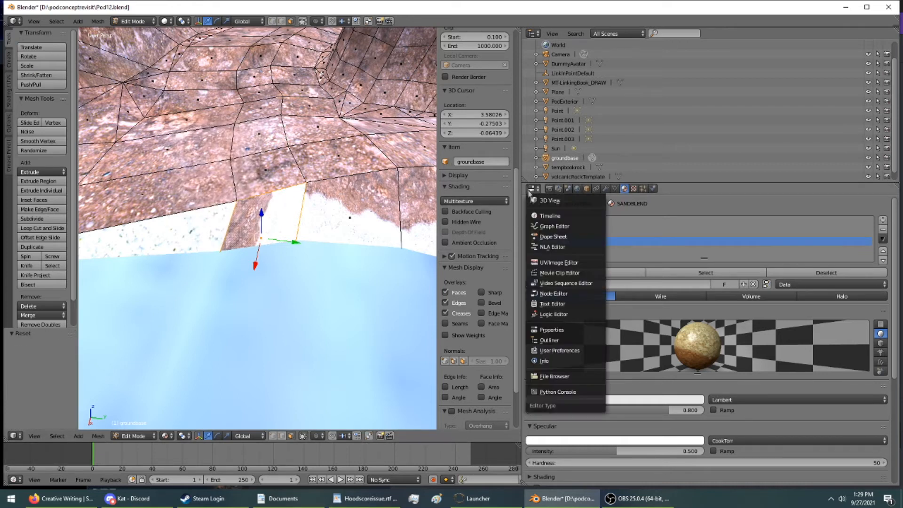
left_click(560, 262)
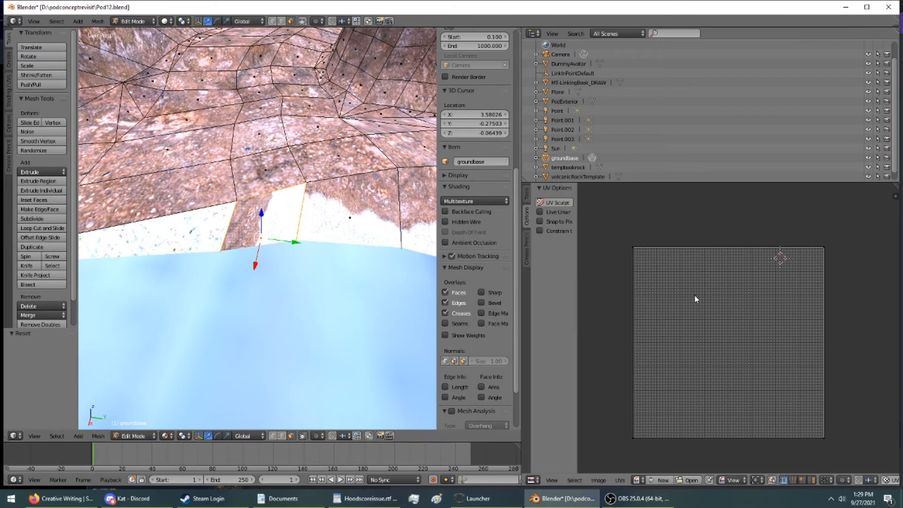
key("a")
key("r")
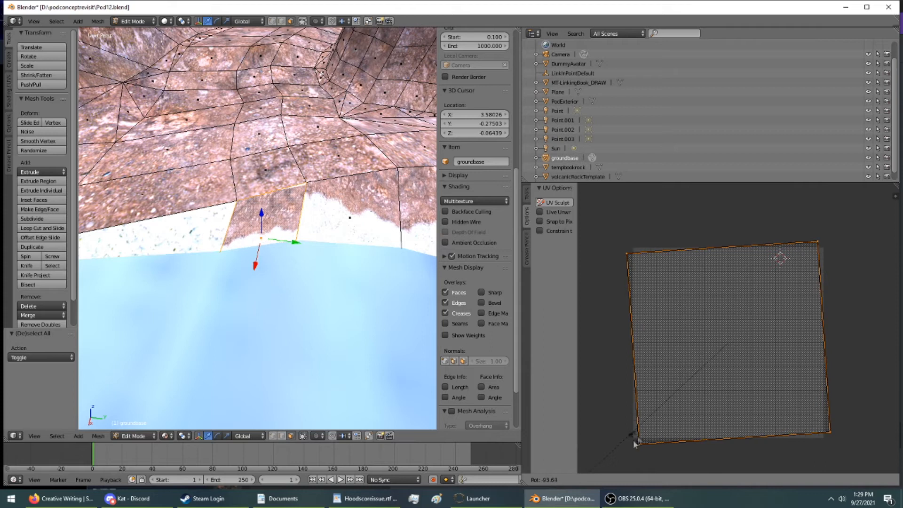
left_click(603, 415)
left_click(602, 413)
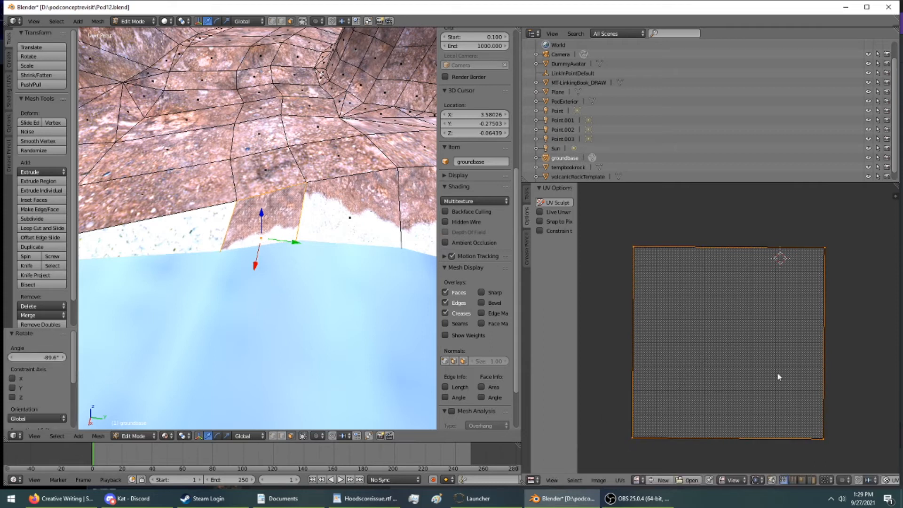
Lower the new blend face's upper UV corners, moving the upper-left by about -0.116, -0.357, and shift the upper-right by 0.785, 0.098
right_click_drag(823, 246, 823, 324)
right_click_drag(637, 246, 614, 315)
right_click_drag(828, 332, 649, 310)
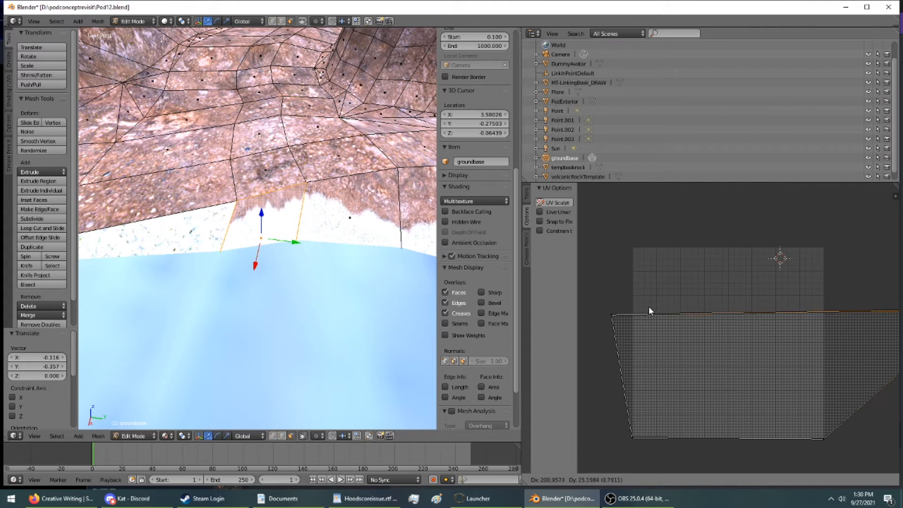
left_click(649, 307)
Examine the shoreline's rock-to-sand transition from above and from across the pond
middle_click_drag(279, 213, 258, 196)
scroll(323, 197, "up", 3)
middle_click_drag(213, 195, 247, 275)
scroll(277, 194, "down", 3)
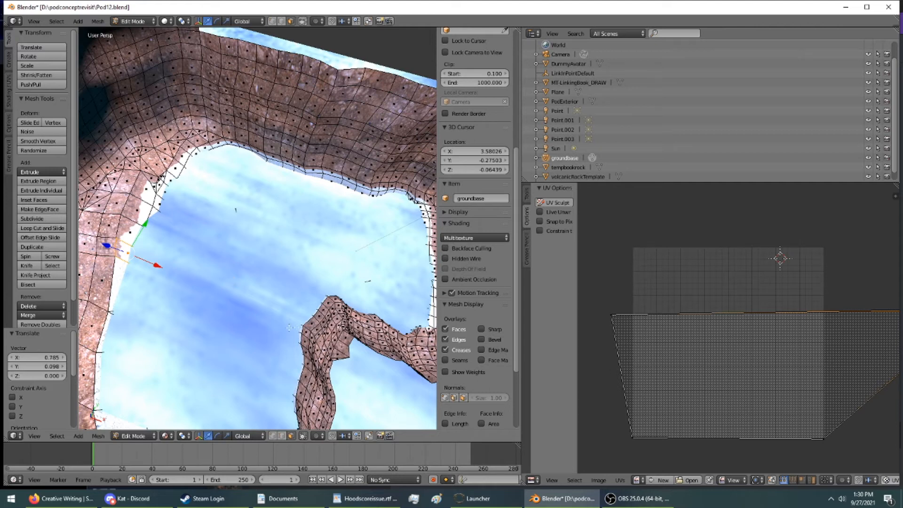
middle_click_drag(254, 316, 236, 293)
scroll(61, 256, "down", 3)
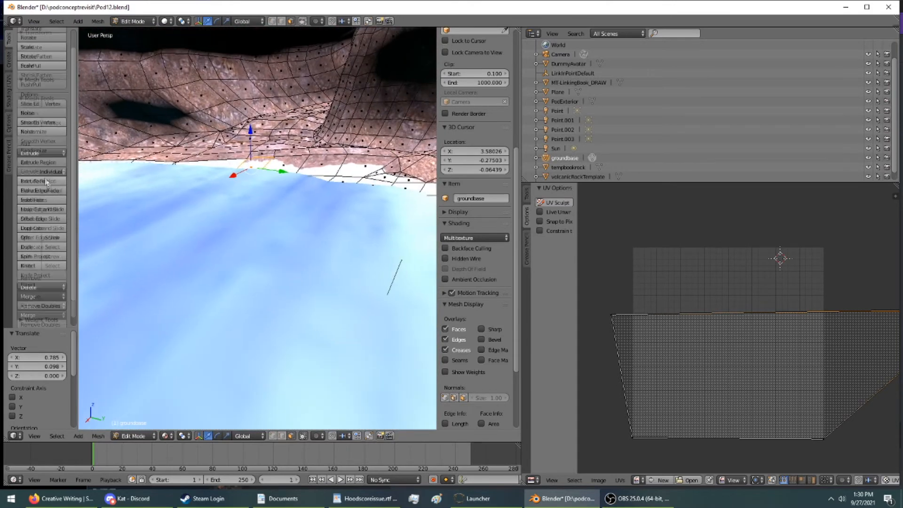
scroll(204, 196, "down", 3)
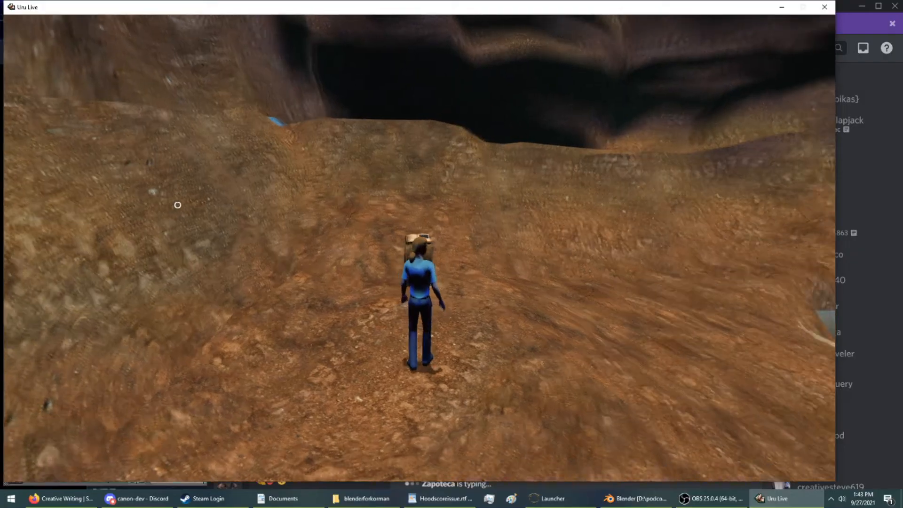
In Uru Live, change to first-person view and examine the rock-to-sand transition along the pond's edge
key("Right")
key("F1")
mouse_move(214, 206)
right_mouse_down()
mouse_move(184, 189)
mouse_move(94, 212)
mouse_move(213, 206)
right_mouse_up()
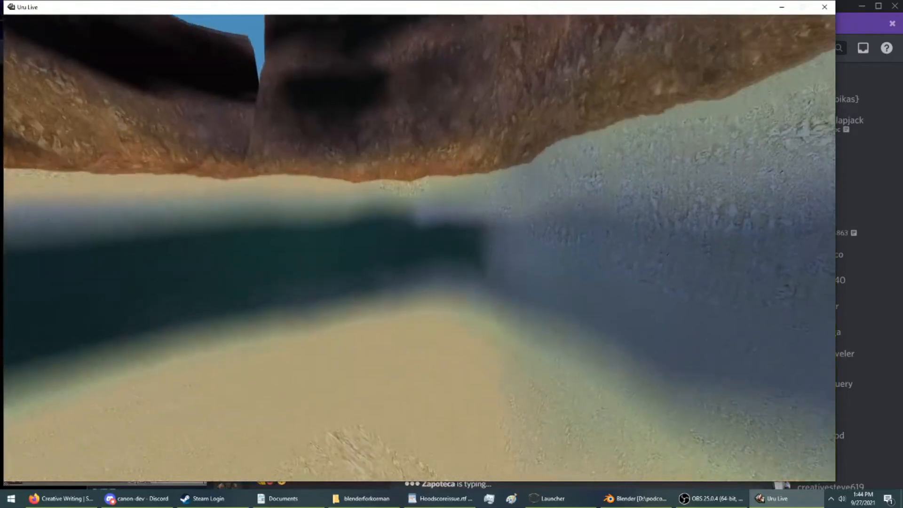
key("Right")
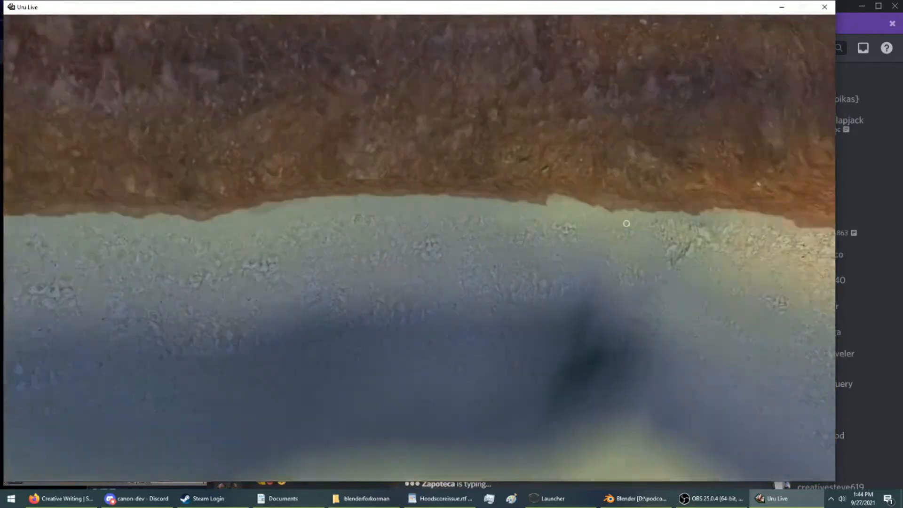
key("Right")
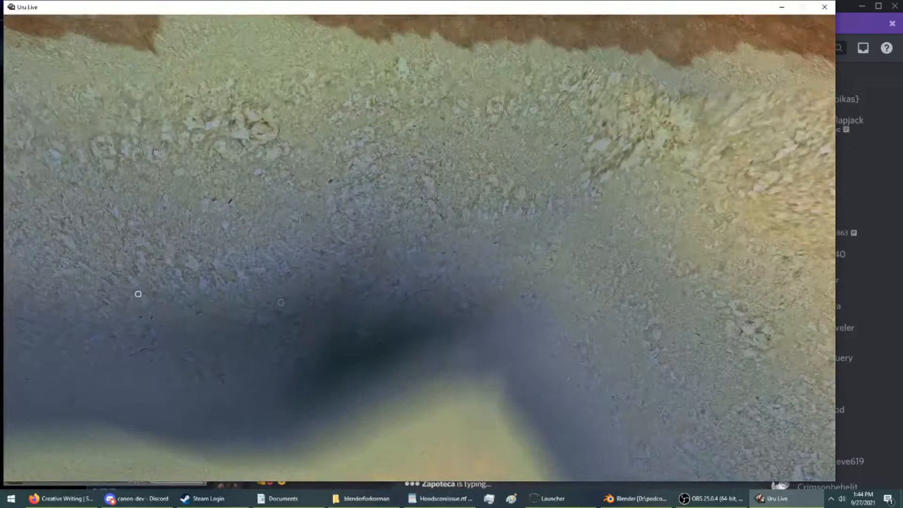
key("Up")
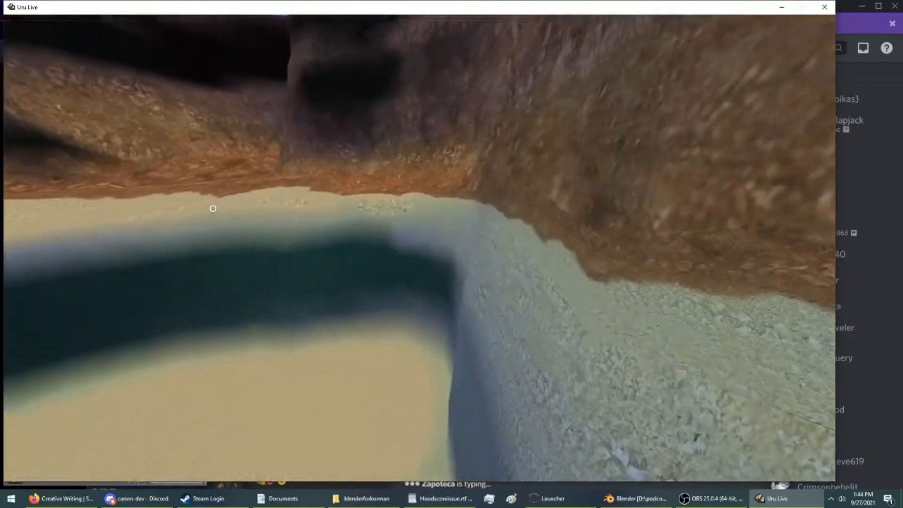
key("Up")
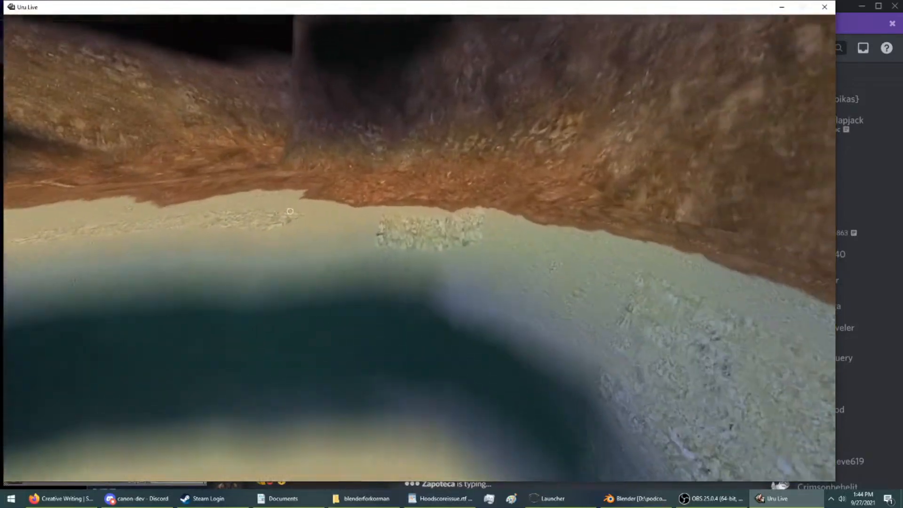
key("Up")
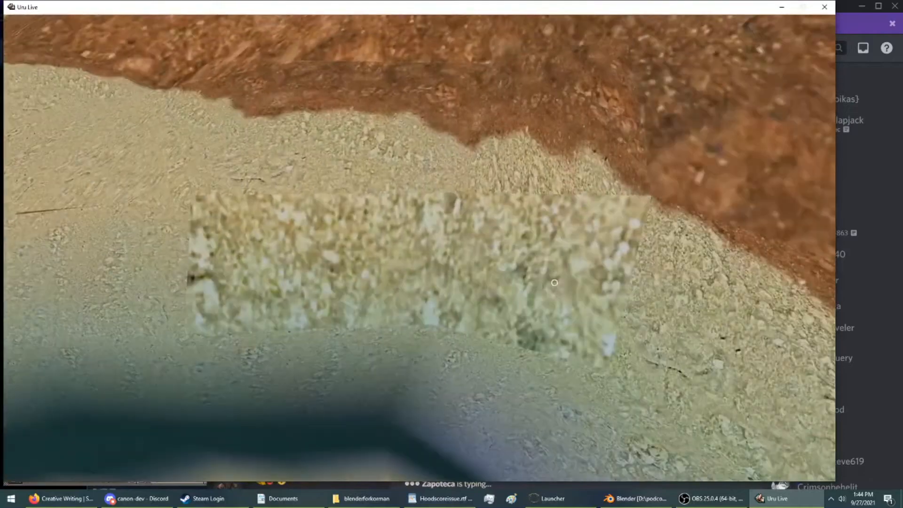
Walk along the sandy shore toward the narrow channel and examine its blend with the rock
key("Left")
key("Up")
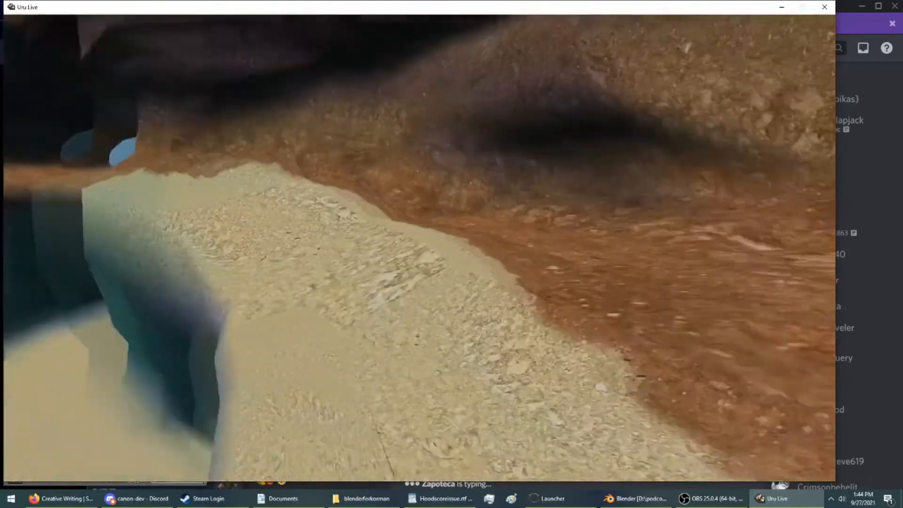
key("Up")
key("Left")
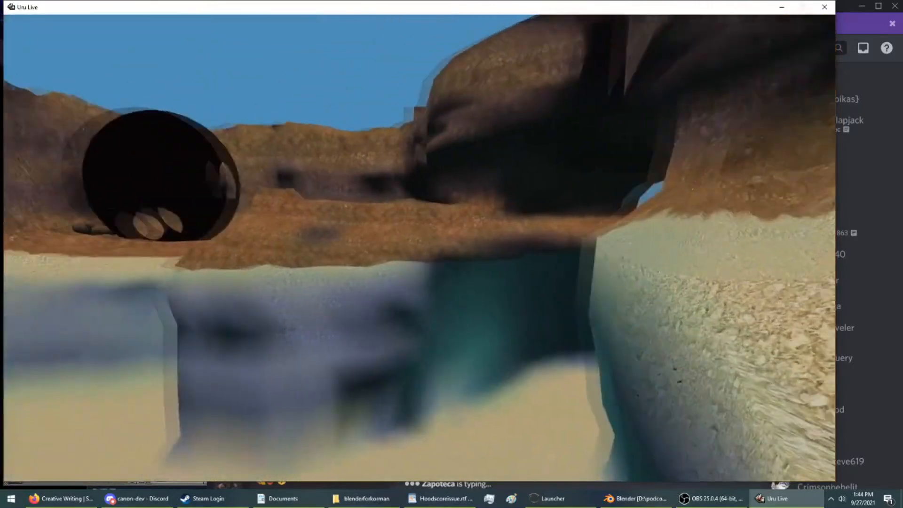
key("Right")
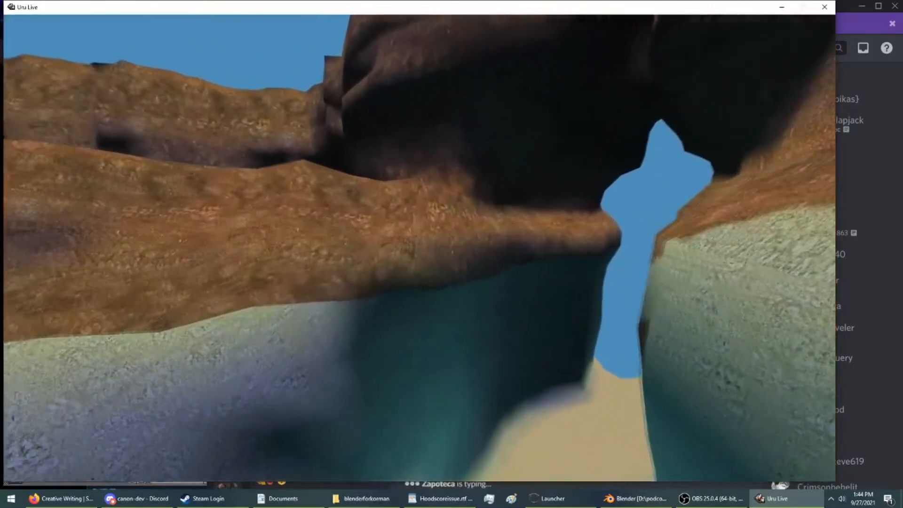
key("Up")
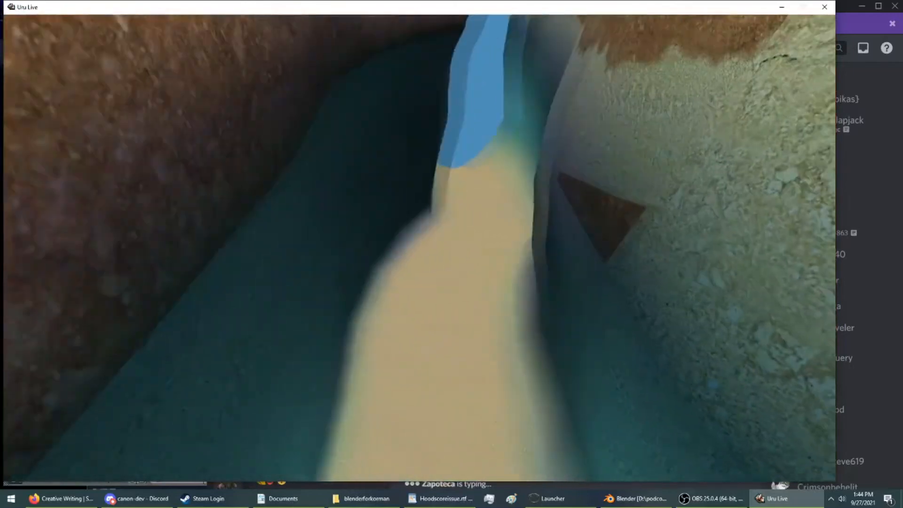
Go through the narrow channel and inspect the sand blend on its walls, looking back toward the pond
key("Up")
right_click_drag(609, 309, 628, 179)
key("Up")
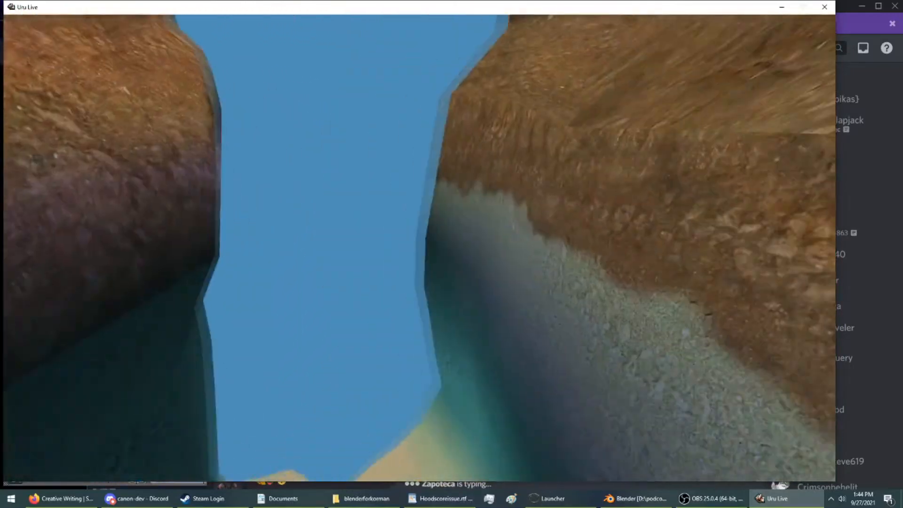
key("Up")
key("Right")
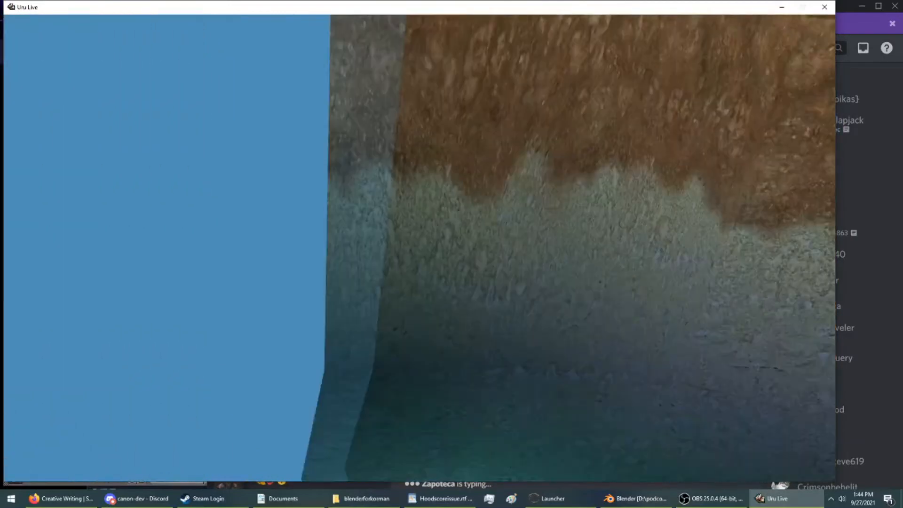
key("Down")
key("Left")
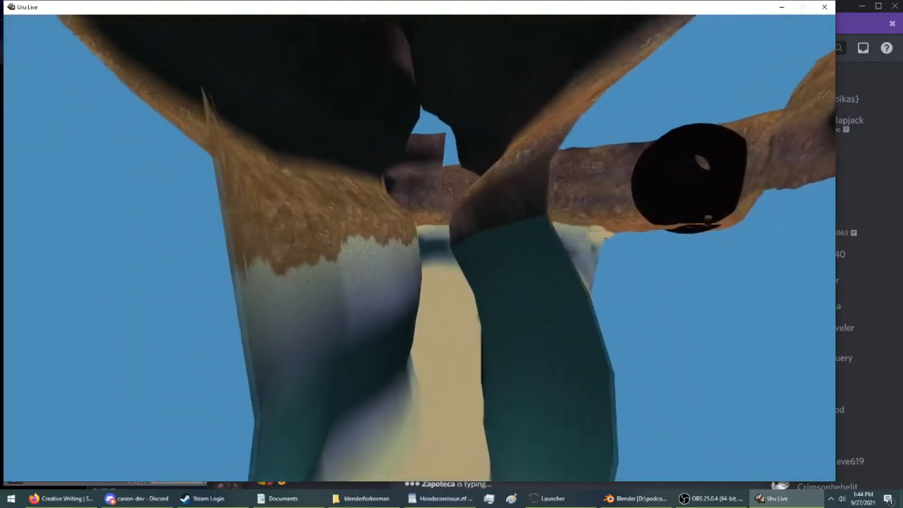
Move back through the narrow channel toward the pond, inspecting the rock-to-sand blend on both walls
key("Up")
key("Up")
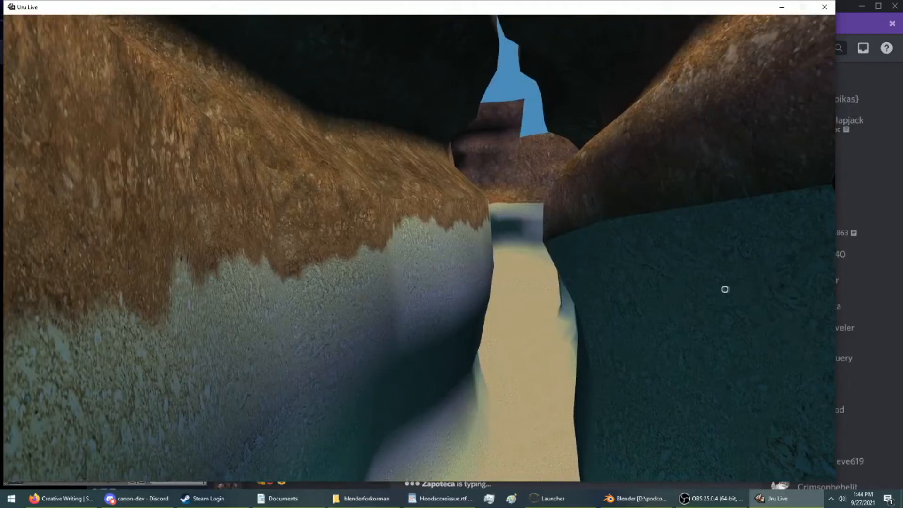
right_click_drag(297, 292, 474, 308)
key("Up")
key("Up")
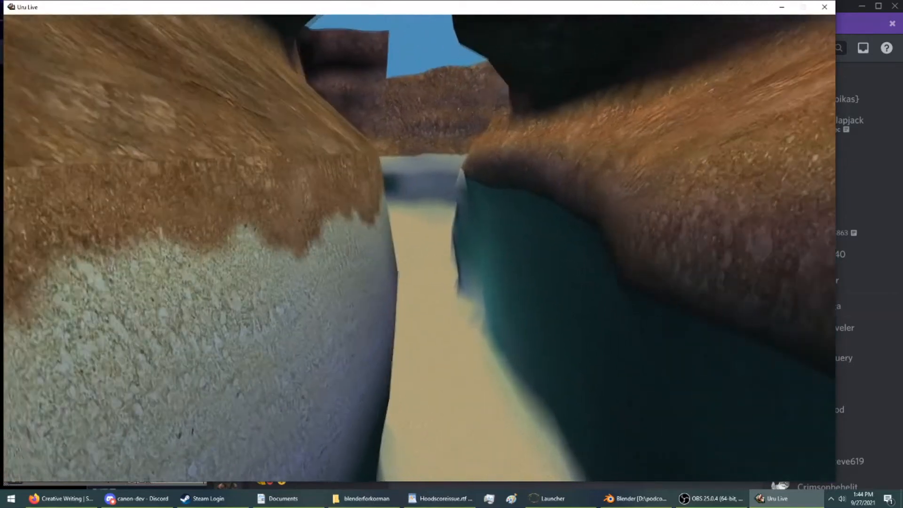
key("Up")
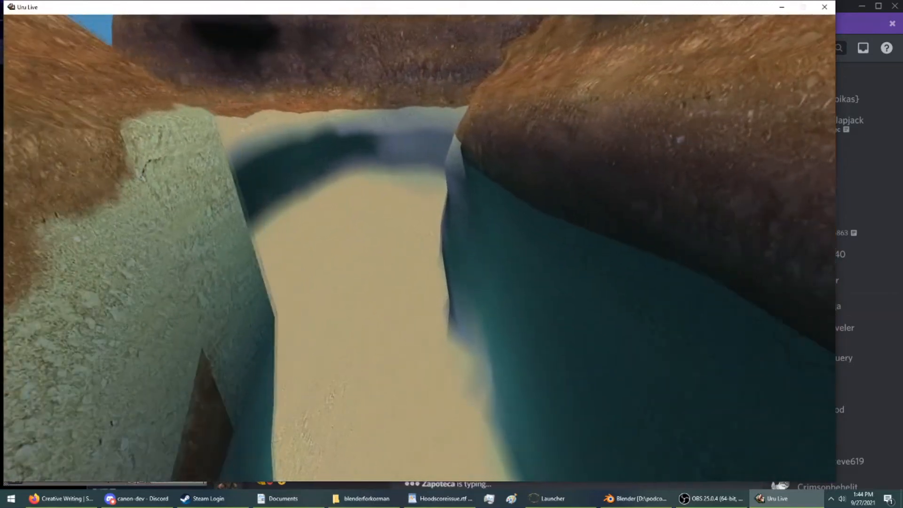
key("Left")
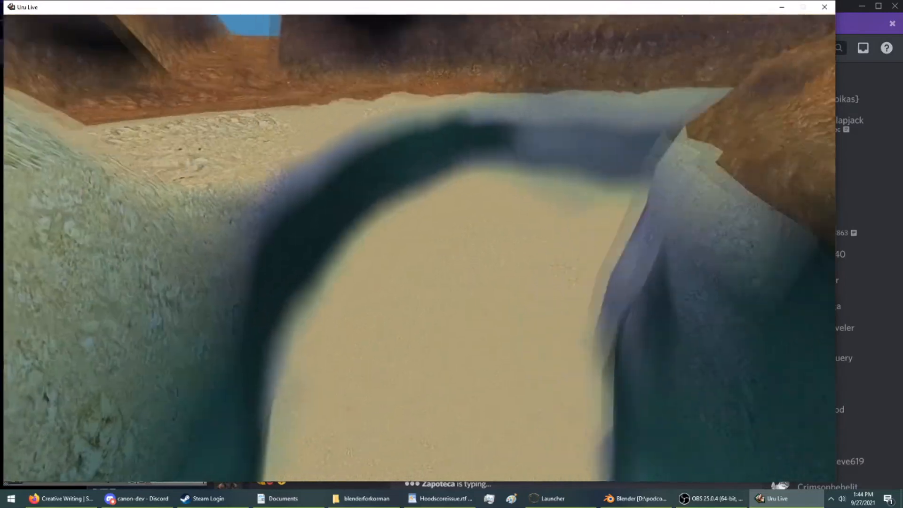
Follow the sandy bank beyond the channel mouth and examine its edge with the red rock close up
key("Up")
key("Left")
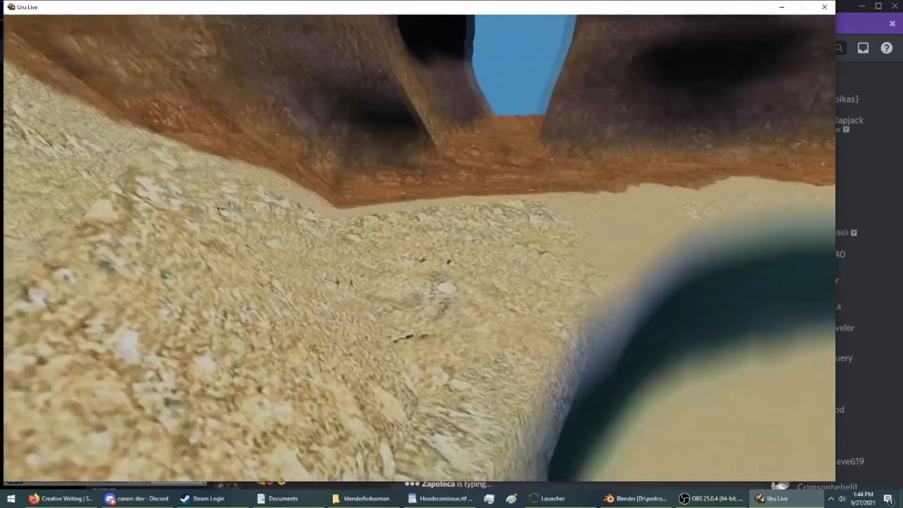
key("Right")
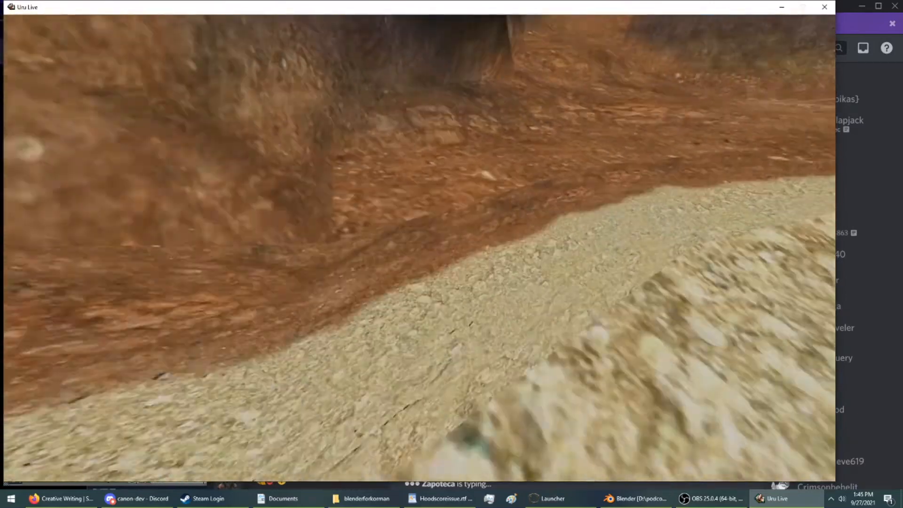
key("Right")
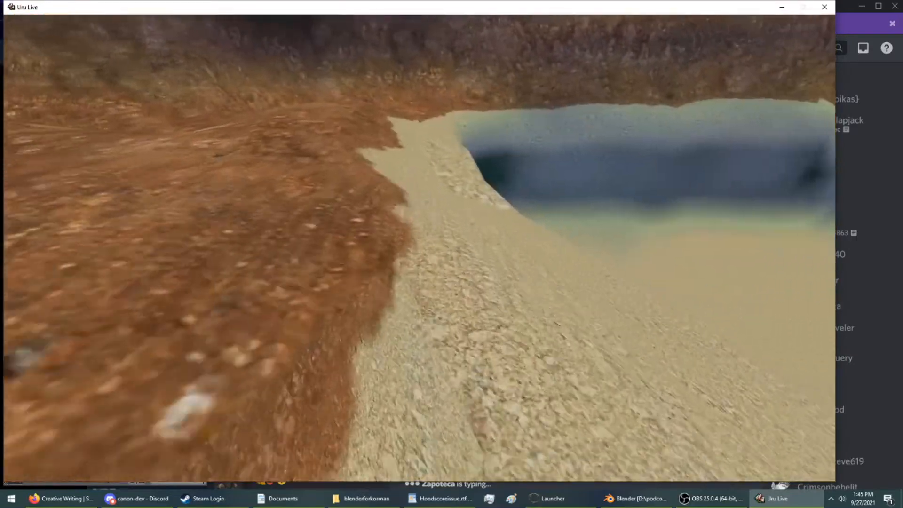
key("Up")
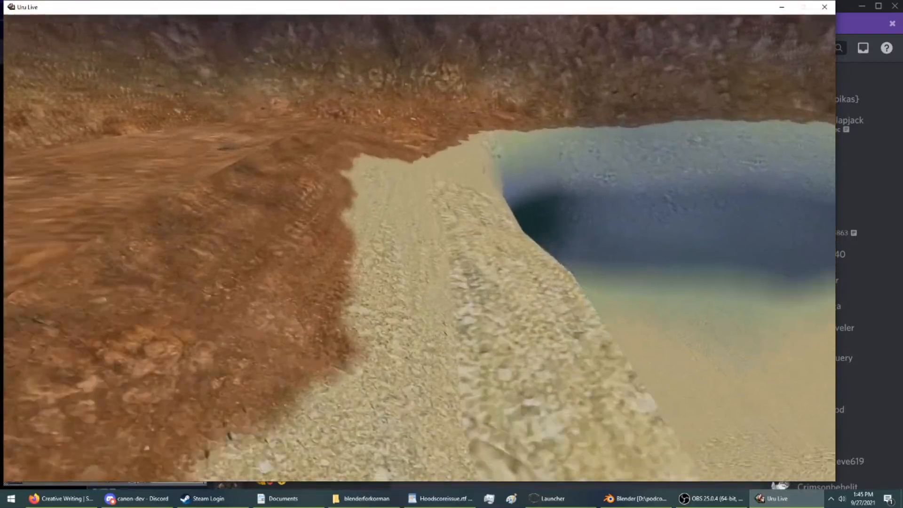
Circle the pond along its steep banks and examine the sand blend below the cliff and the large round black structure
key("Right")
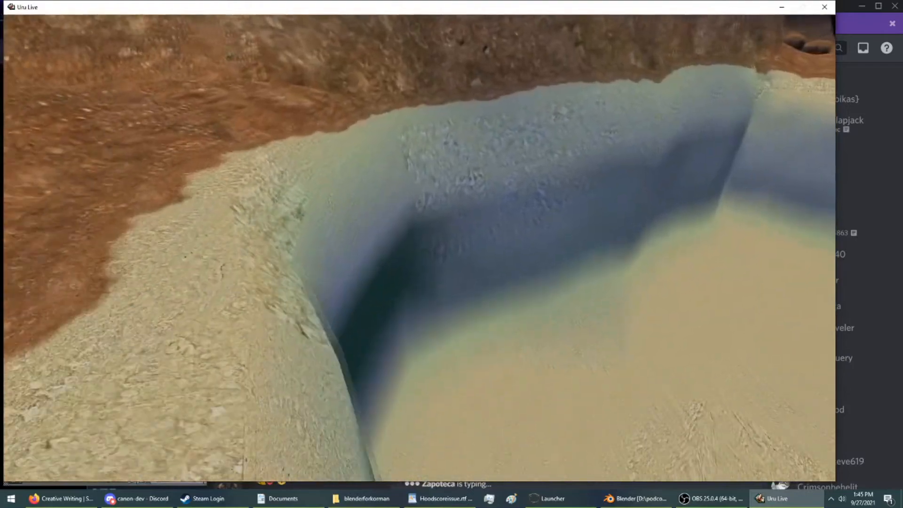
key("Right")
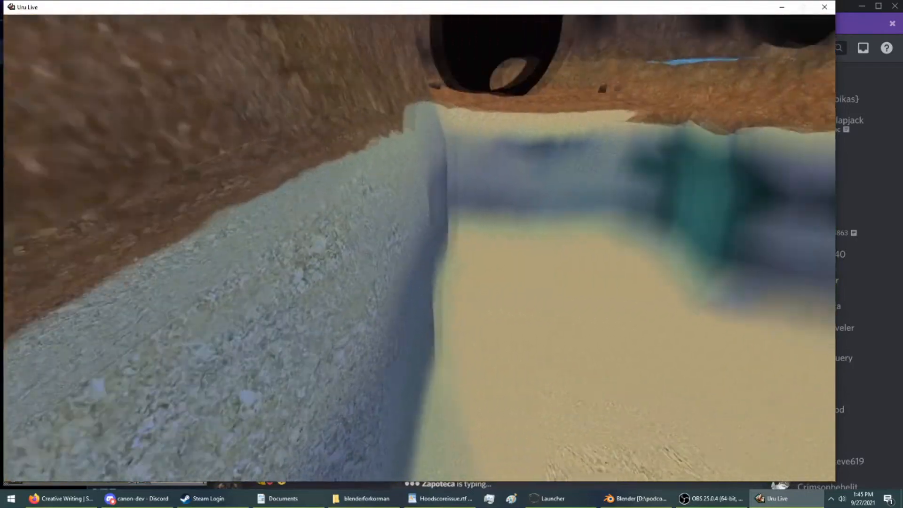
key("Right")
key("Up")
key("Left")
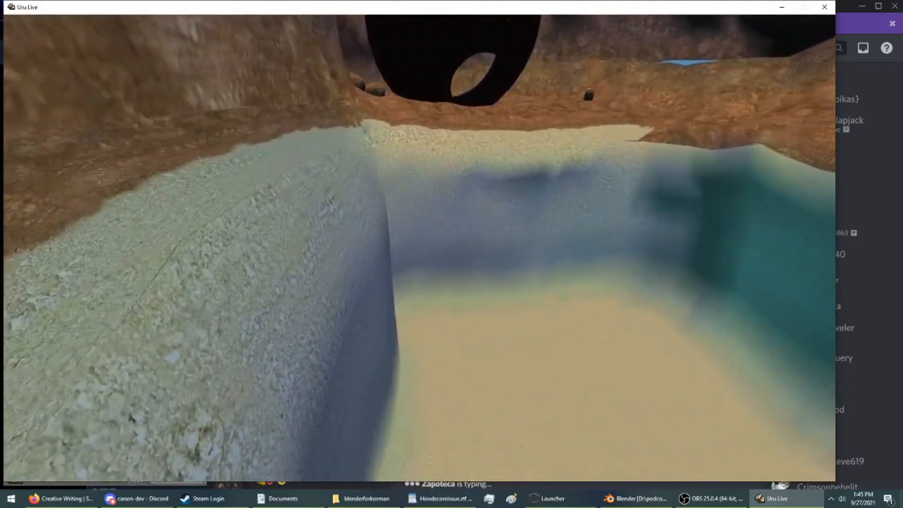
key("Right")
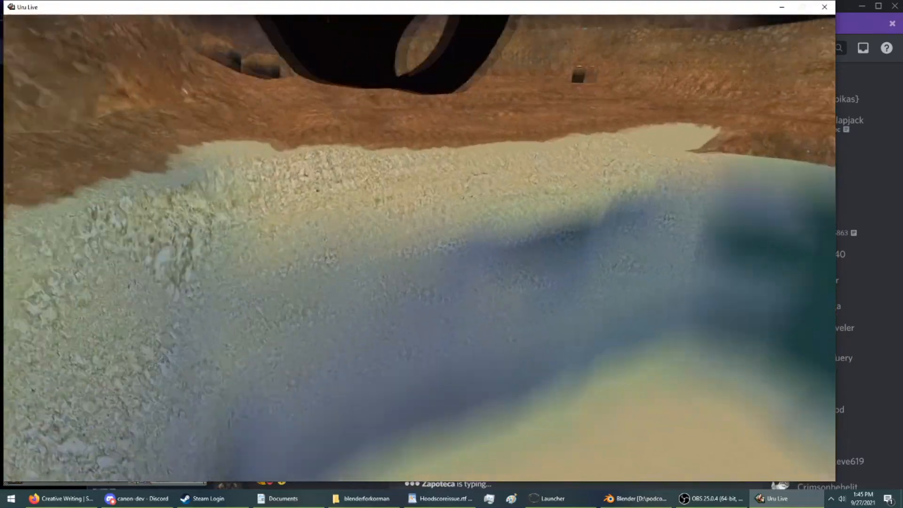
key("Right")
key("Up")
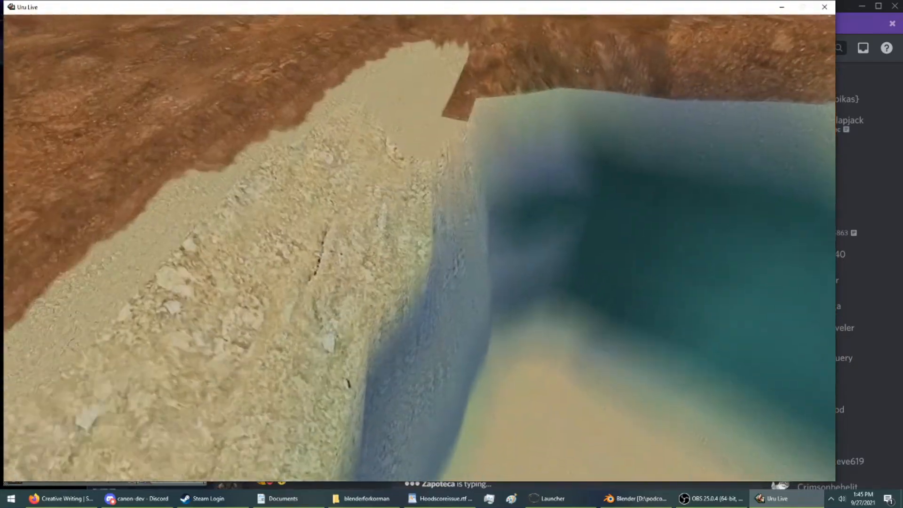
Turn around on the bank and survey the pond's rock-to-sand border across to the channel entrance
key("Up")
key("Left")
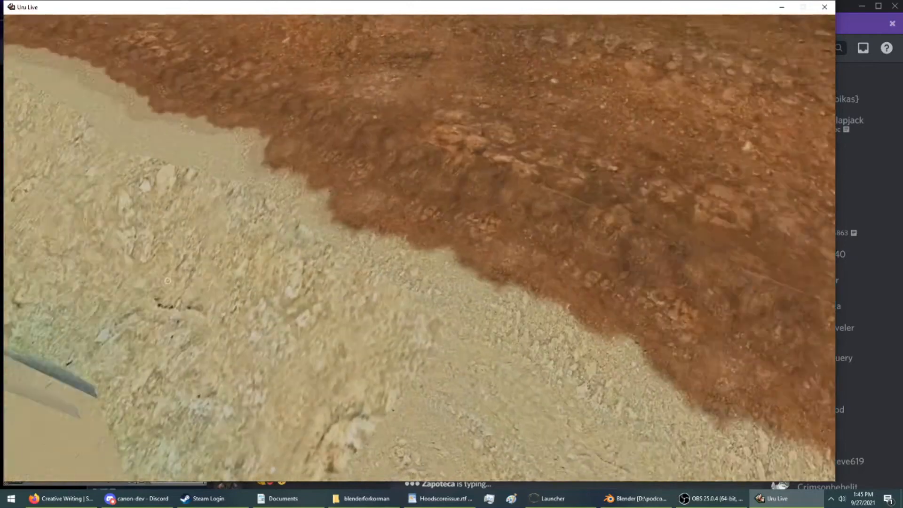
key("Left")
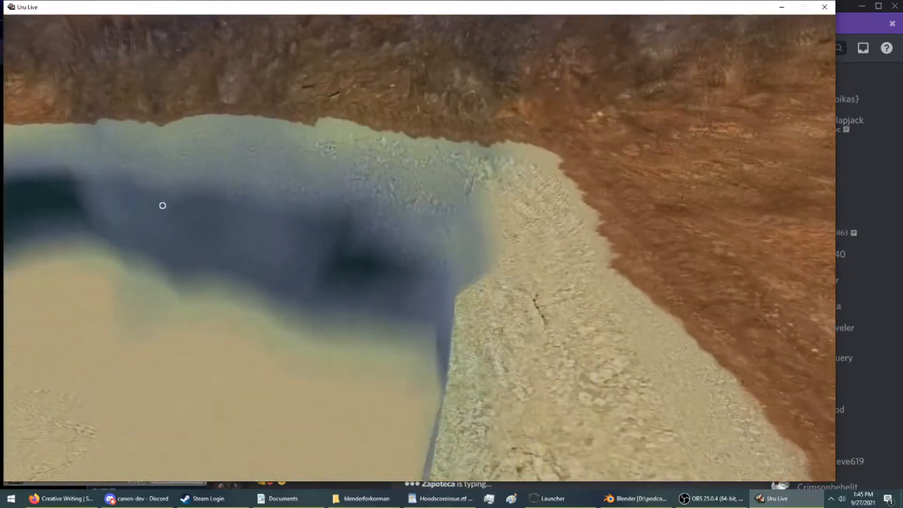
key("Left")
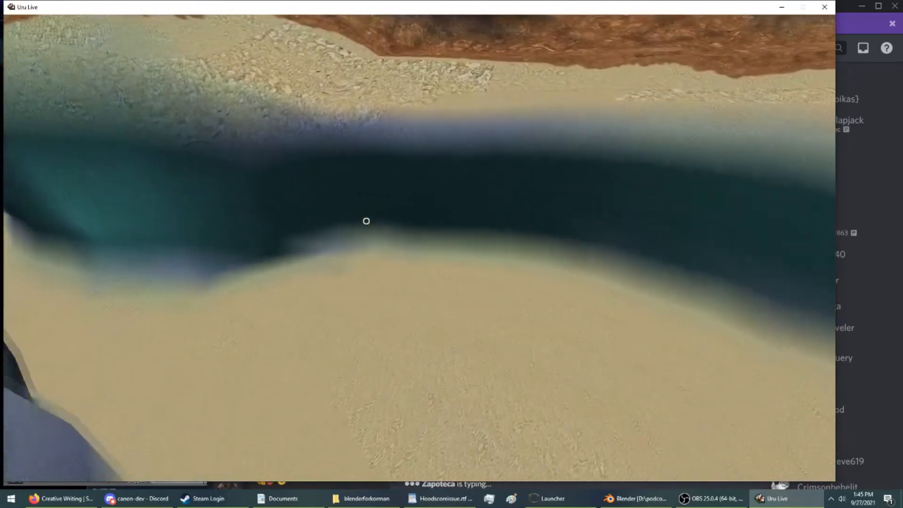
key("Left")
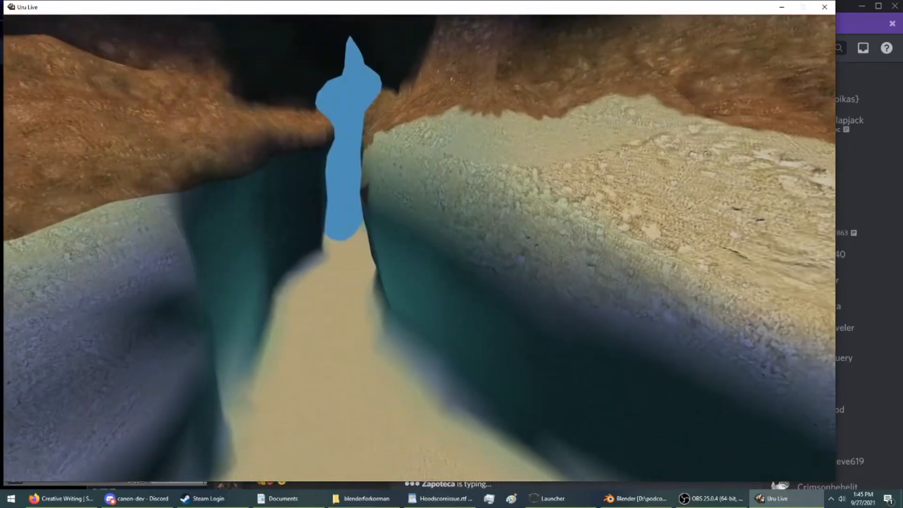
key("Left")
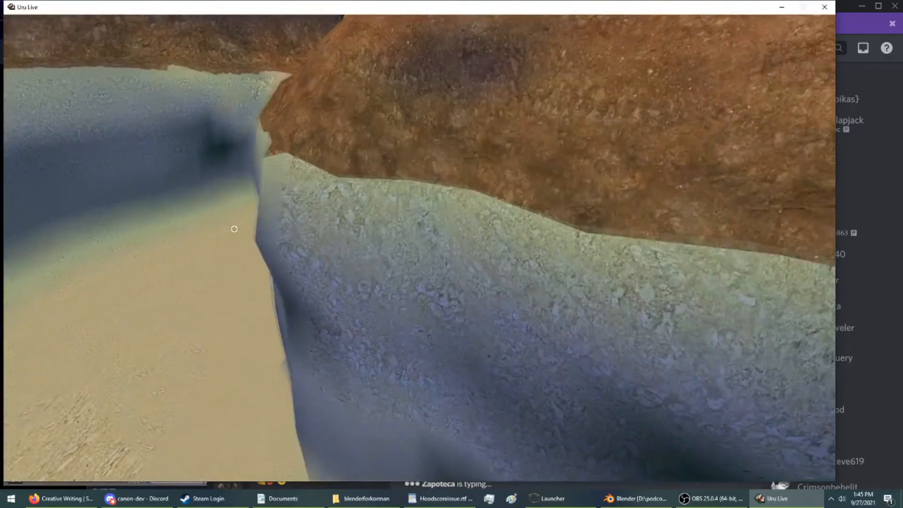
Examine the sand-covered wall beside the channel entrance close up, including the area around the triangular rock-textured face
key("Right")
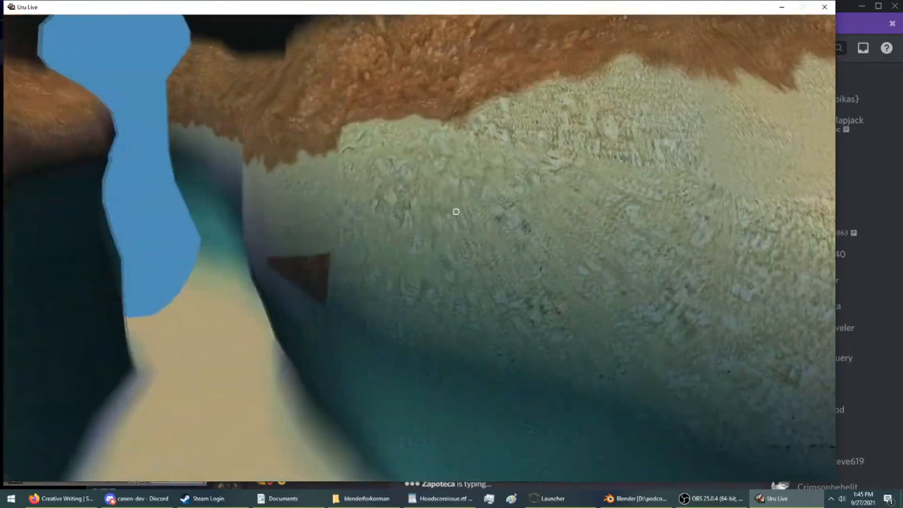
key("Up")
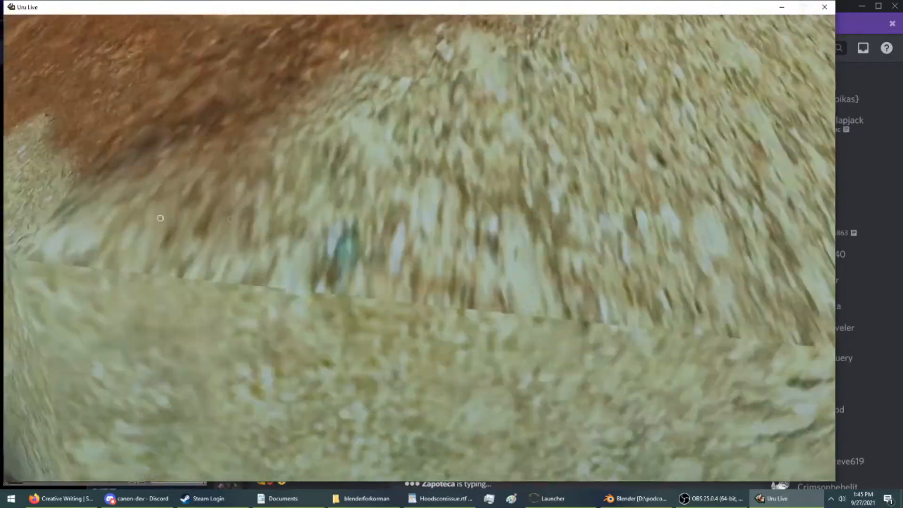
key("Up")
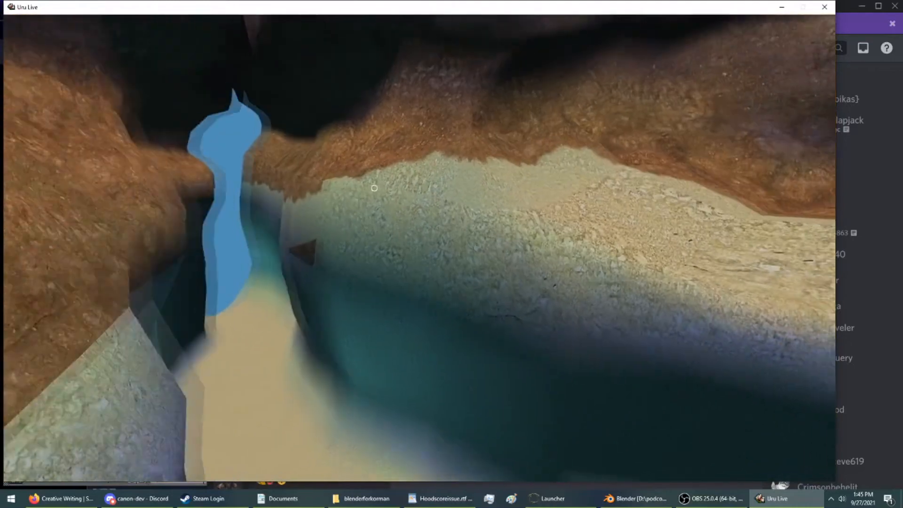
key("Up")
key("Right")
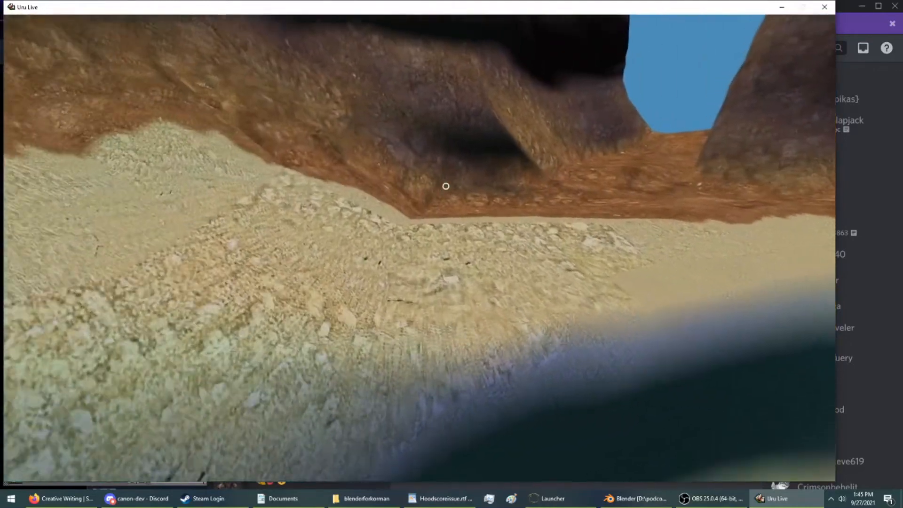
Look around from the pond's interior, comparing the channel entrance with the surrounding shores and cliffs
left_click_drag(446, 186, 275, 190)
key("Down")
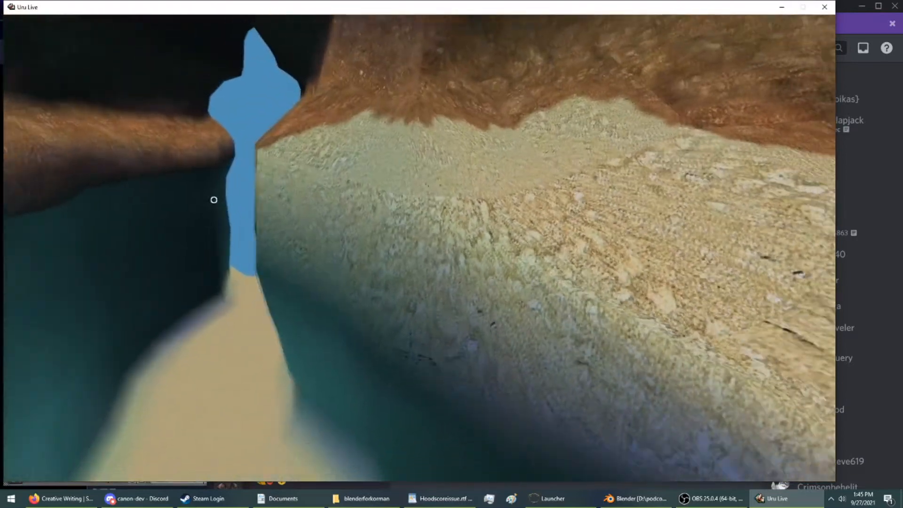
key("Down")
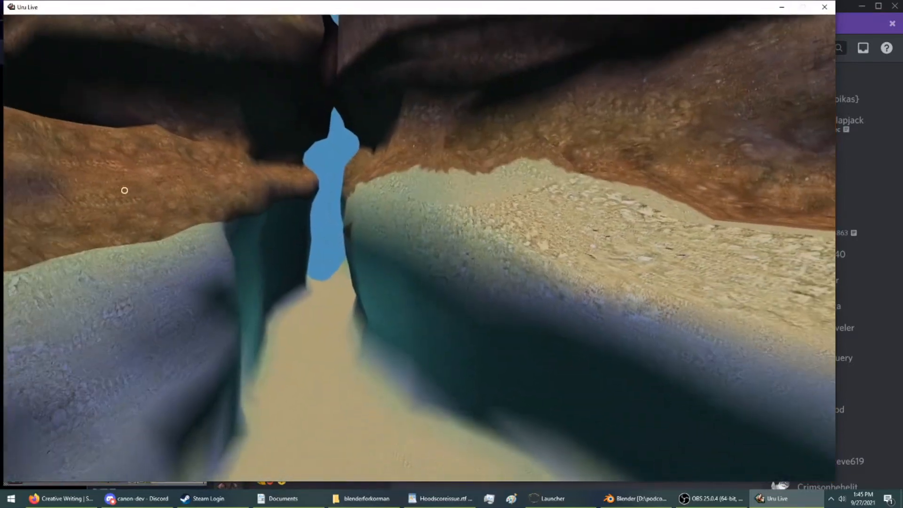
key("Right")
key("Right")
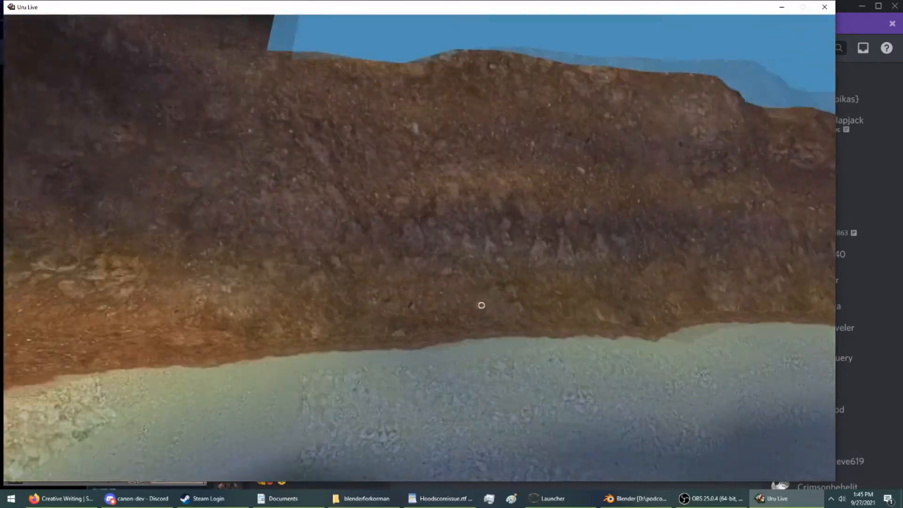
key("Up")
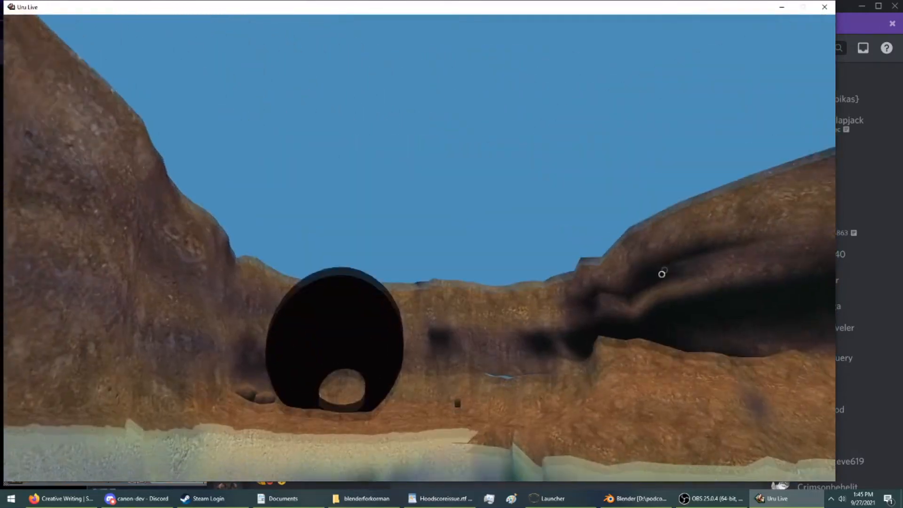
key("Left")
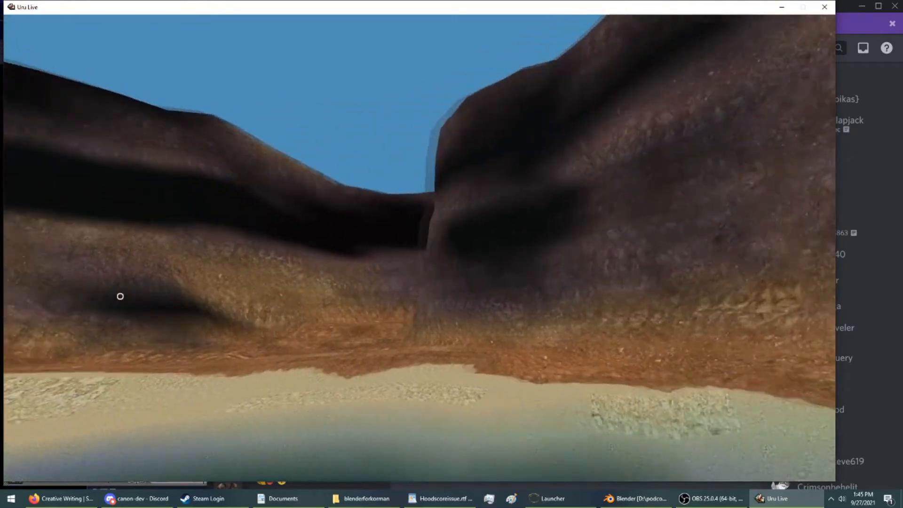
key("Left")
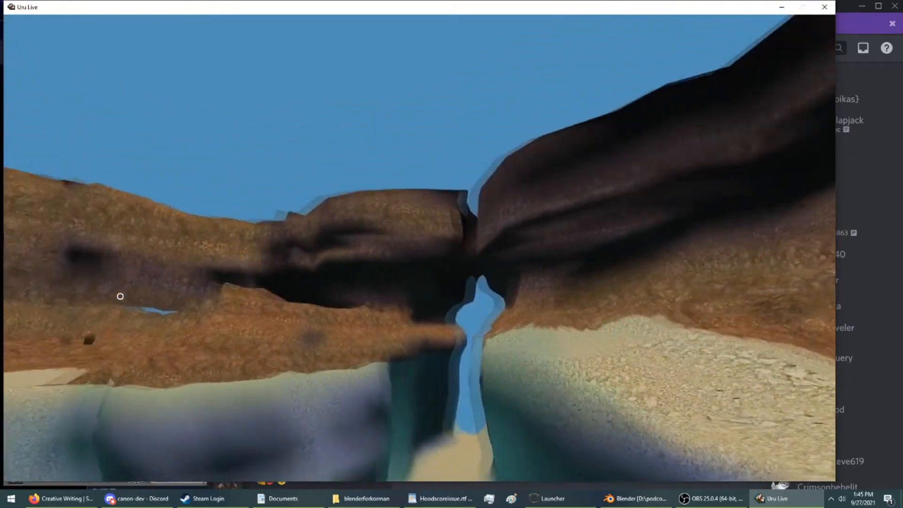
Go into the channel past the triangular rock-textured face and inspect the walls up to its open end
key("Up")
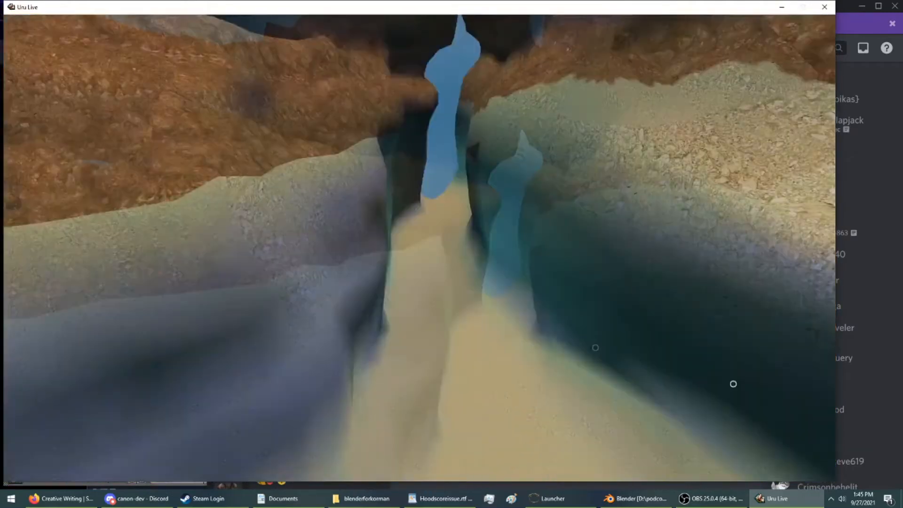
key("Up")
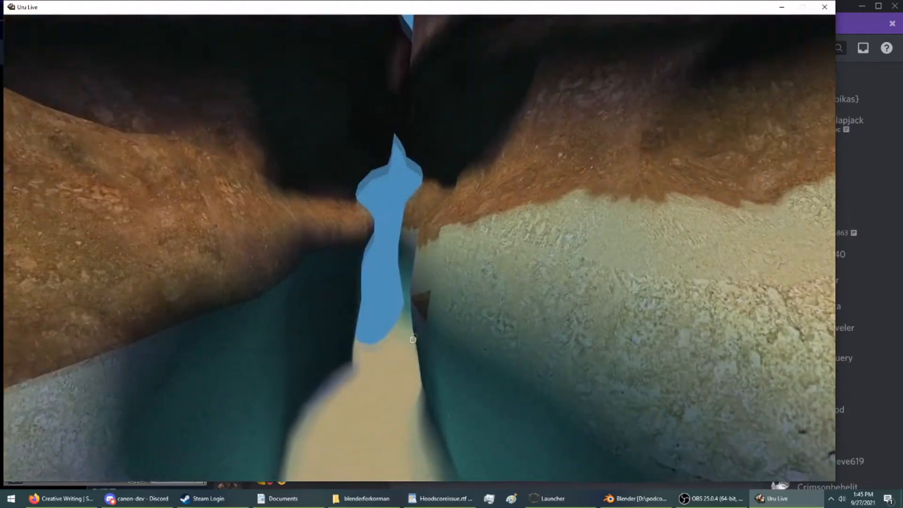
key("Up")
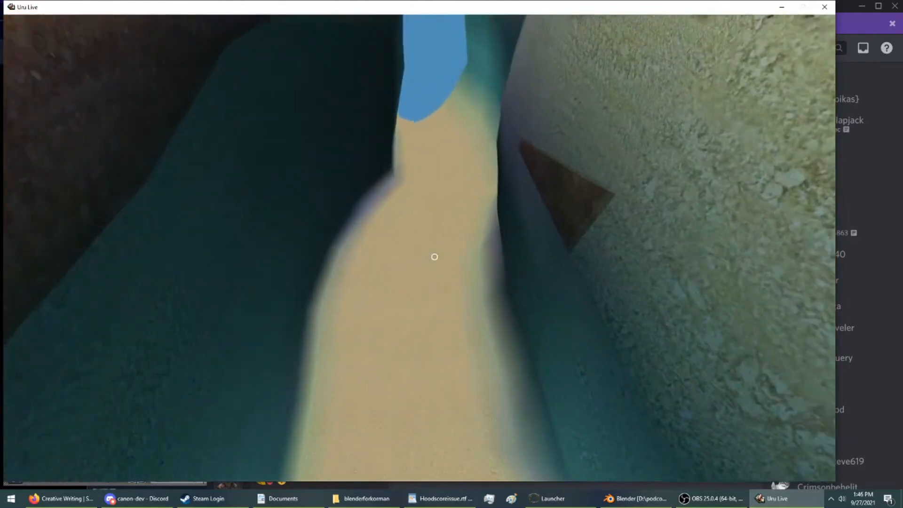
key("Up")
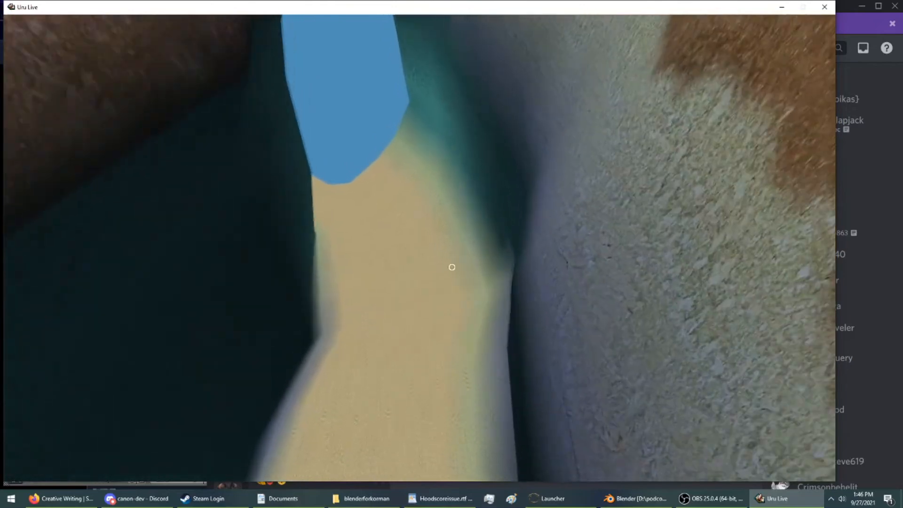
key("Up")
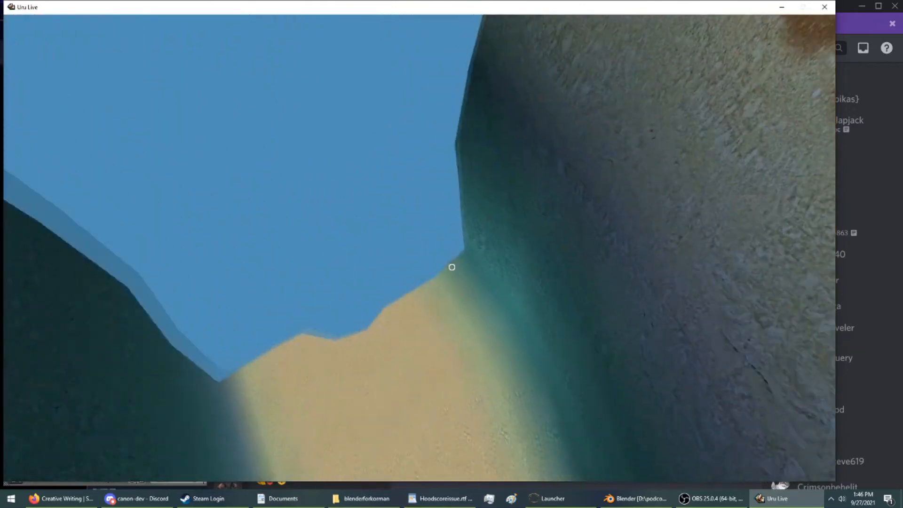
Switch the camera perspective and examine the channel entrance and the pond's curved shore from above
key("Right")
key("F1")
key("F1")
key("Up")
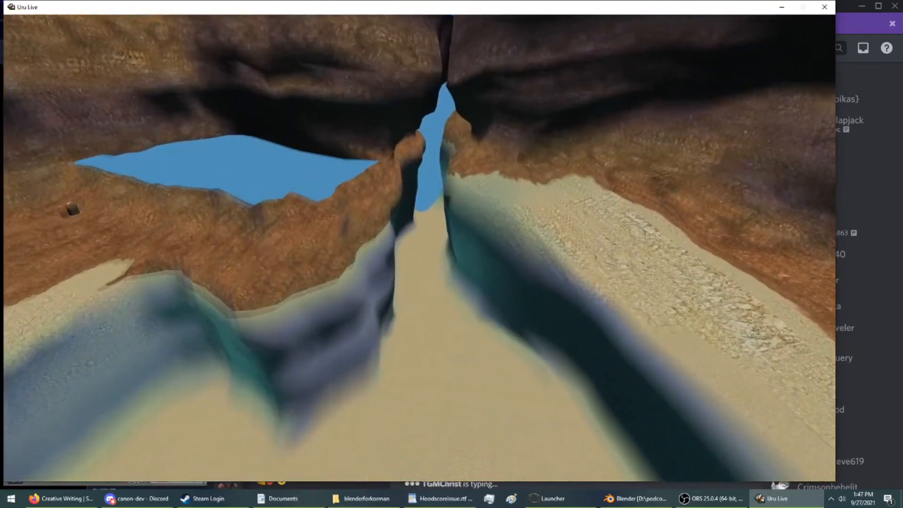
key("Right")
key("Right")
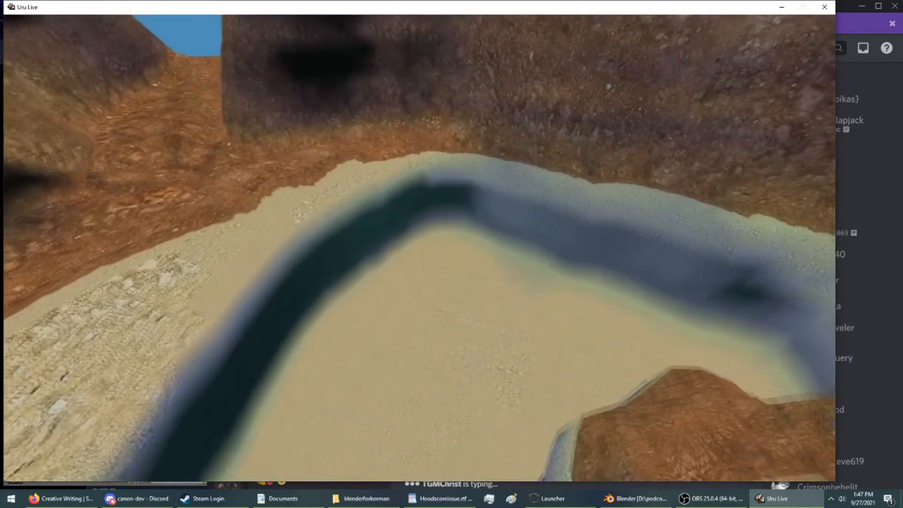
Look around the pond's curved shore and the surrounding cliffs from the raised viewpoint
right_click_drag(560, 278, 521, 209)
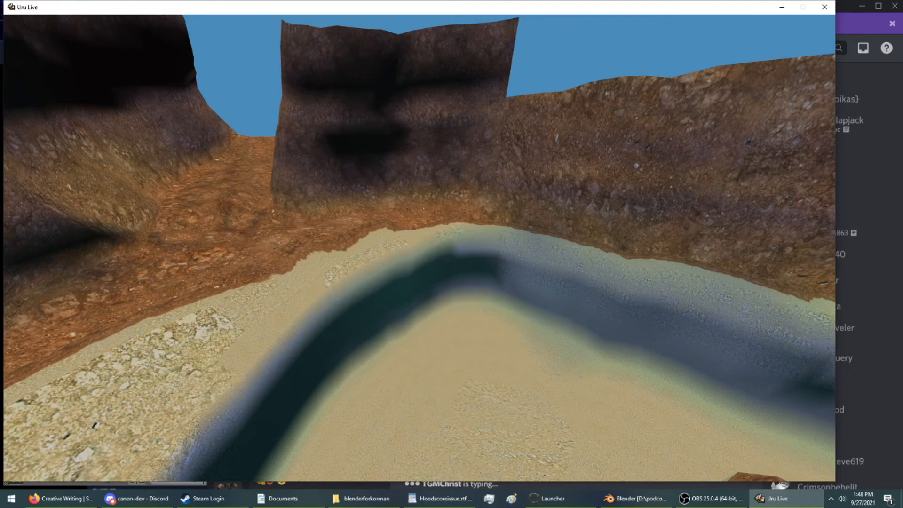
key("Right")
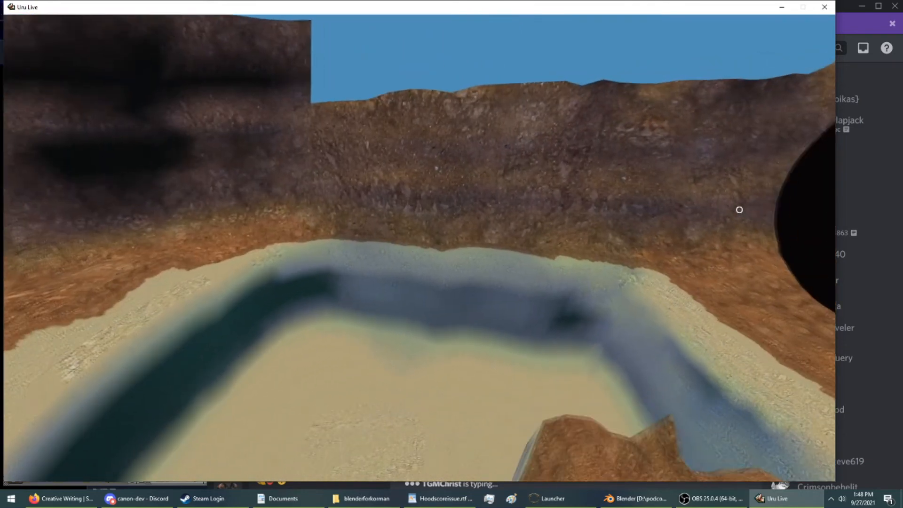
key("Up")
right_click_drag(739, 210, 899, 249)
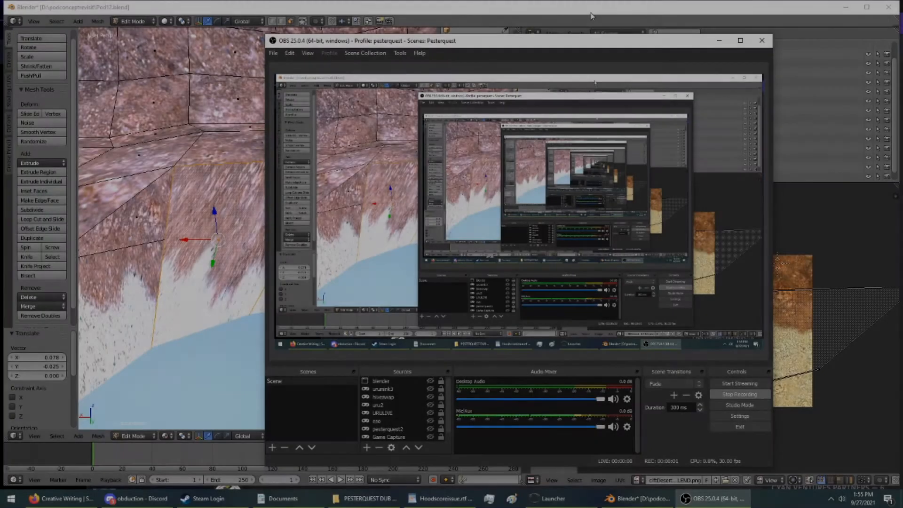
Switch to Blender and reshape the selected wide shoreline face's UVs into a near-rectangle spanning almost the whole rock-to-sand texture
left_click(596, 18)
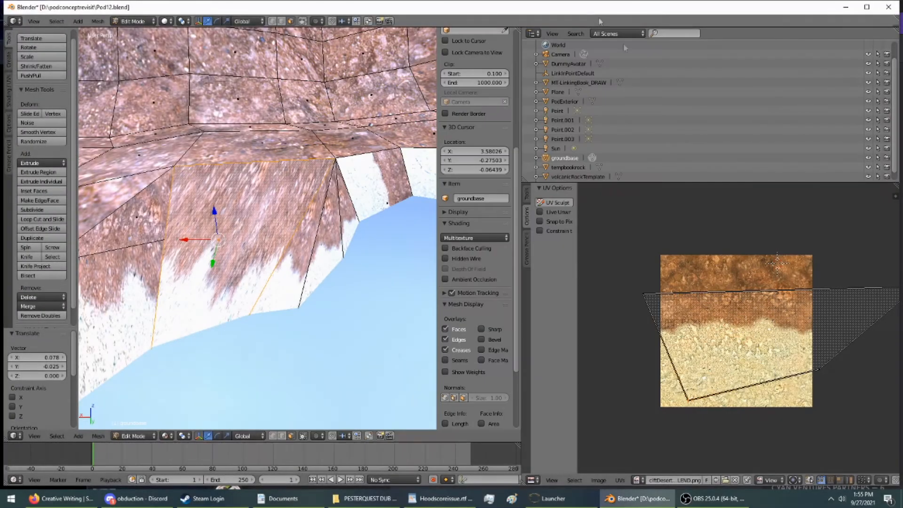
right_click_drag(688, 398, 746, 376)
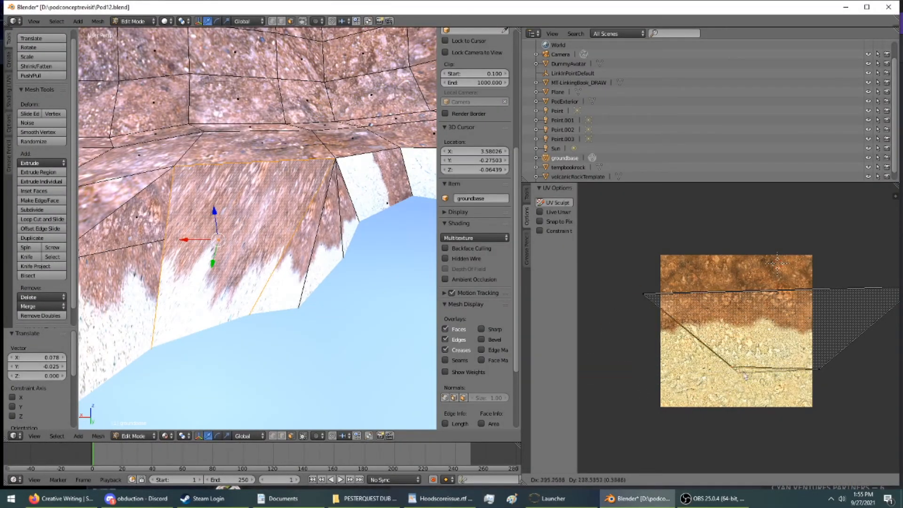
right_click(696, 392)
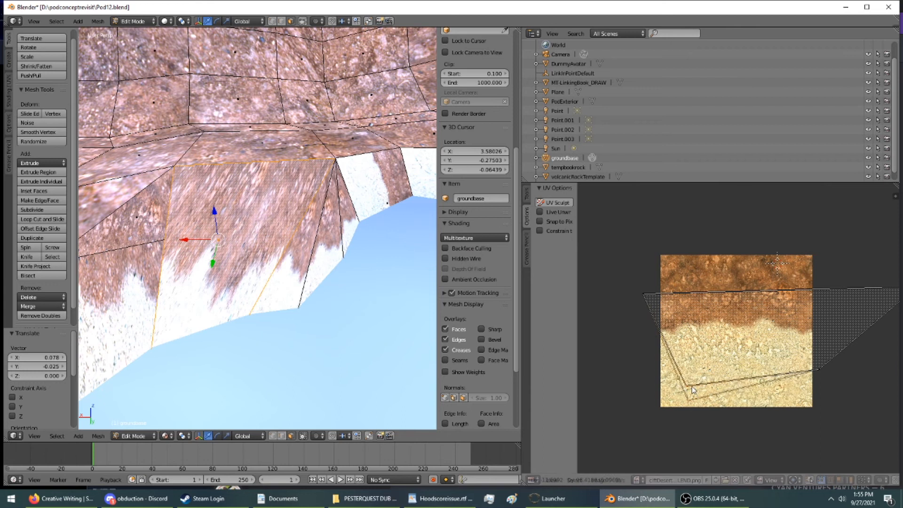
right_click_drag(647, 300, 633, 256)
left_click(633, 255)
right_click_drag(892, 295, 836, 285)
right_click_drag(798, 378, 771, 400)
mouse_move(690, 394)
right_mouse_down()
mouse_move(680, 419)
mouse_move(746, 431)
mouse_move(635, 305)
mouse_move(728, 235)
mouse_move(690, 412)
mouse_move(831, 299)
mouse_move(623, 371)
mouse_move(750, 373)
mouse_move(656, 415)
mouse_move(677, 403)
right_mouse_up()
right_click_drag(639, 257, 675, 260)
mouse_move(807, 406)
right_mouse_down()
mouse_move(813, 391)
mouse_move(810, 398)
right_mouse_up()
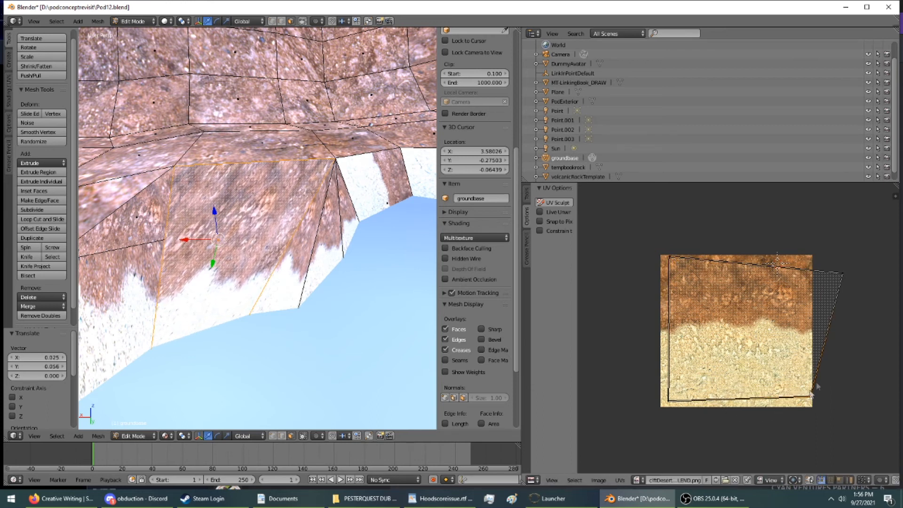
mouse_move(841, 276)
right_mouse_down()
mouse_move(829, 273)
mouse_move(838, 277)
right_mouse_up()
left_click(837, 272)
Select the adjacent triangular shoreline face and narrow its UVs, centring the apex in the rock area and pulling both lower corners inward
middle_click_drag(371, 287, 373, 179)
scroll(372, 179, "up", 4)
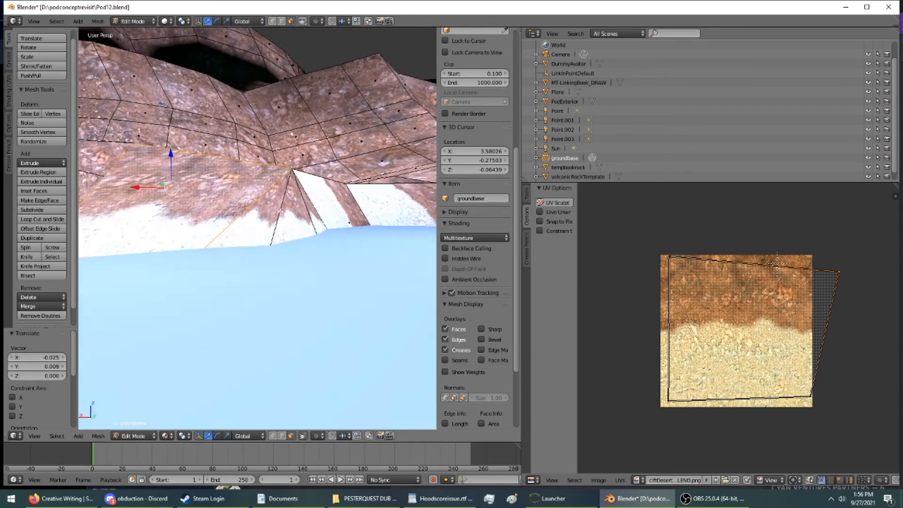
middle_click_drag(278, 227, 270, 275)
right_click(270, 275)
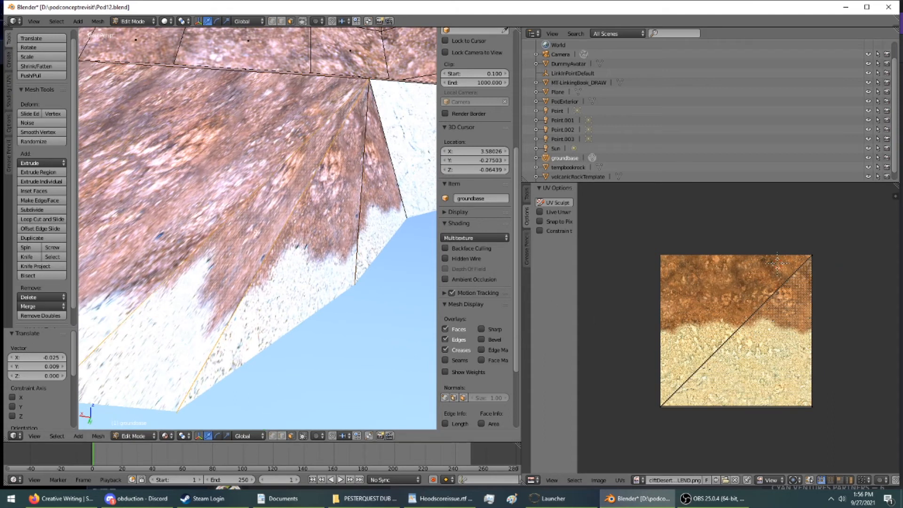
right_click_drag(812, 260, 732, 267)
right_click_drag(669, 409, 719, 388)
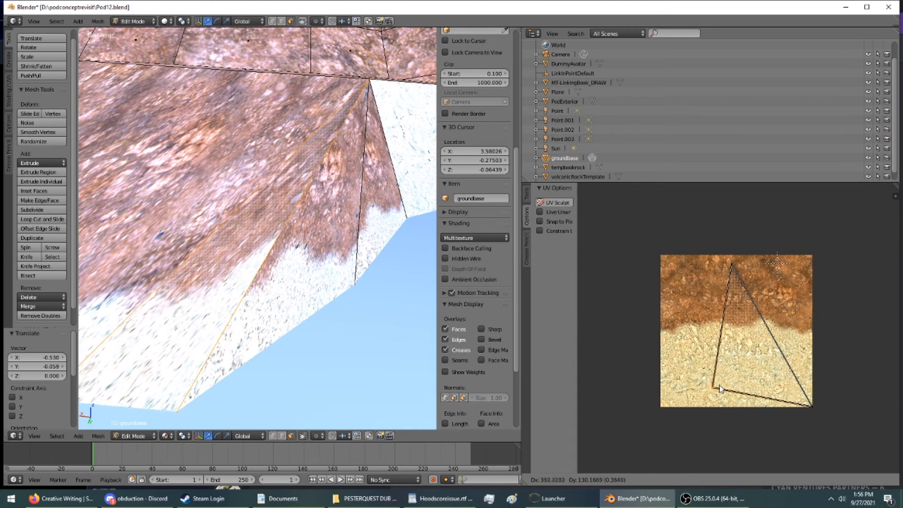
right_click_drag(721, 388, 721, 388)
right_click_drag(812, 406, 810, 401)
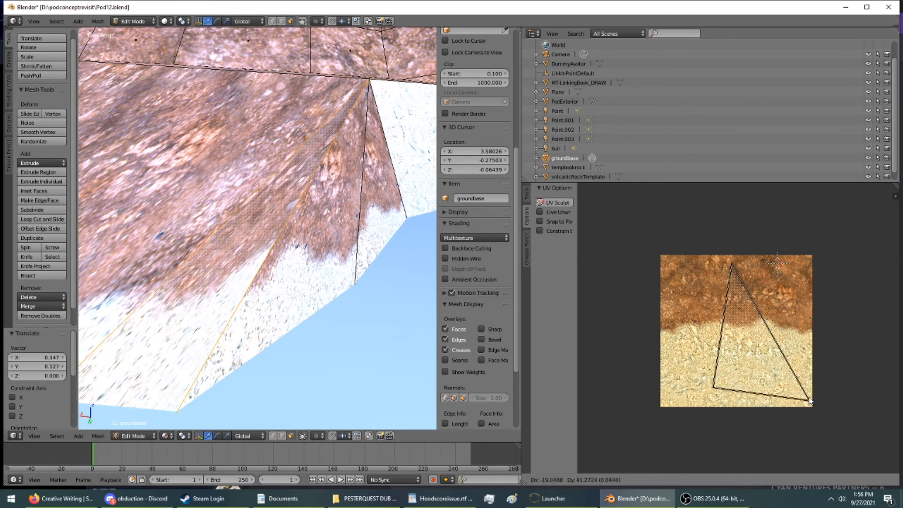
left_click(809, 389)
Select the next triangular shoreline face and move its UV apex across to the rock area's upper-left corner
middle_click_drag(298, 267, 259, 262)
right_click(260, 262)
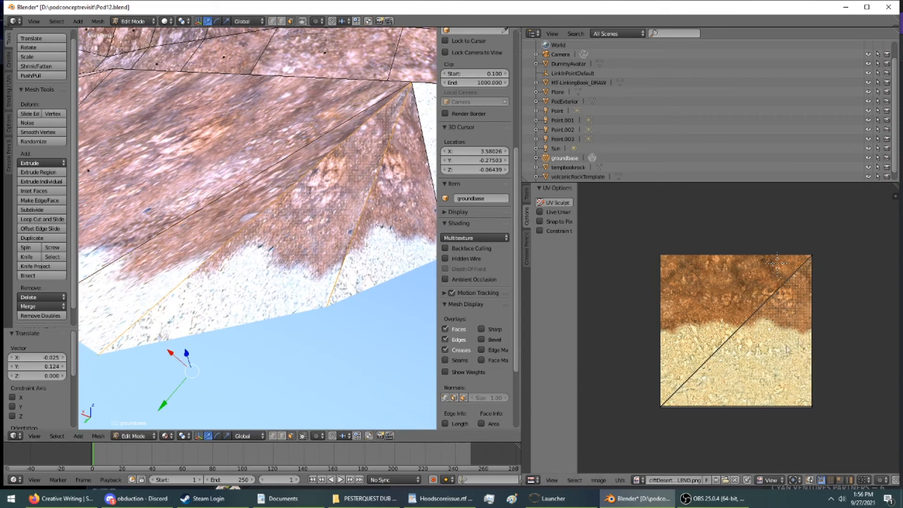
right_click_drag(809, 269, 672, 278)
right_click_drag(665, 406, 596, 348)
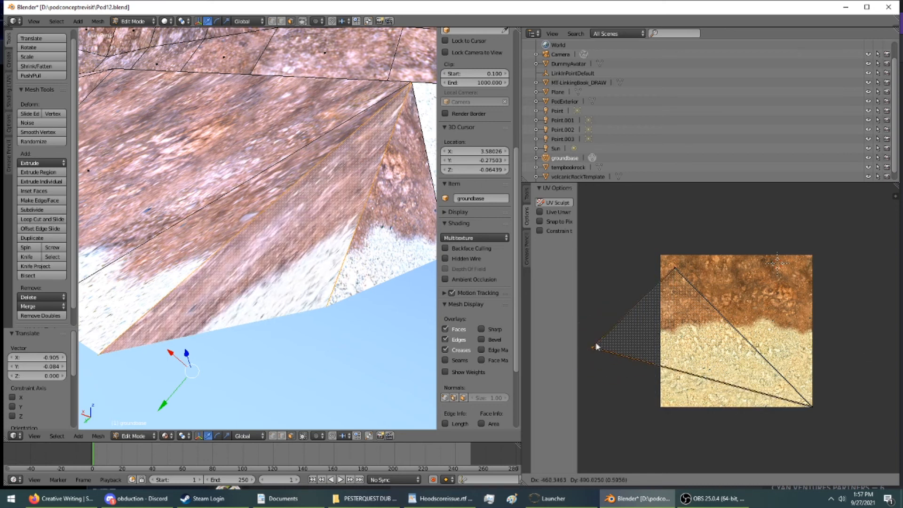
right_click(596, 347)
Fine-tune that triangle's UVs by nudging the lower-left corner slightly inward and the apex slightly down and left
middle_click_drag(294, 313, 338, 268)
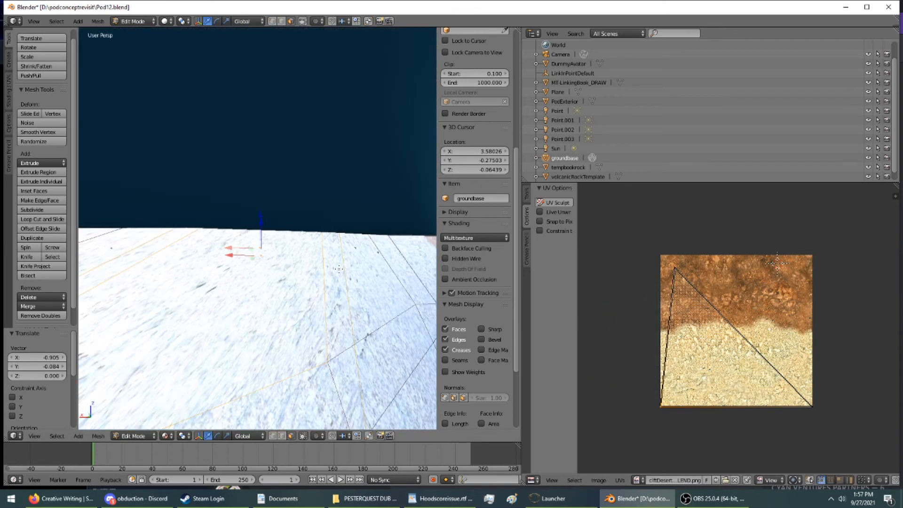
scroll(338, 268, "up", 2)
middle_click_drag(251, 262, 302, 264)
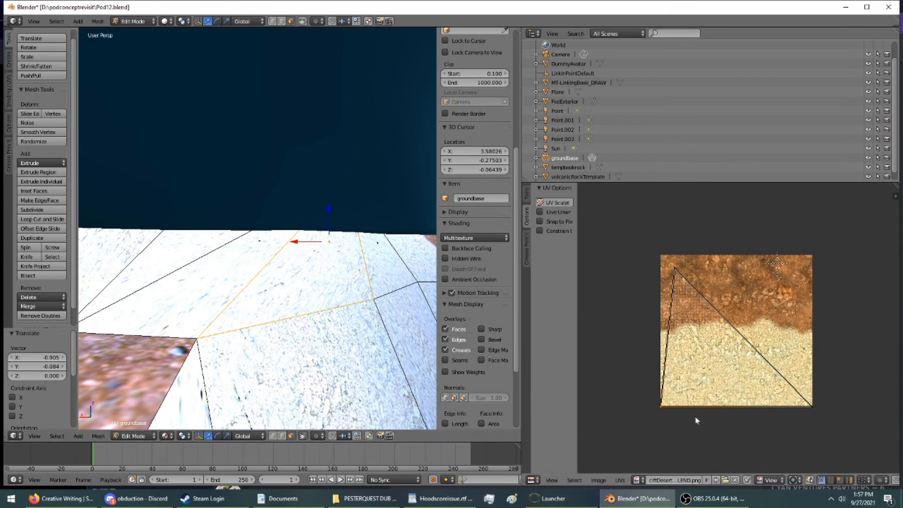
key("g")
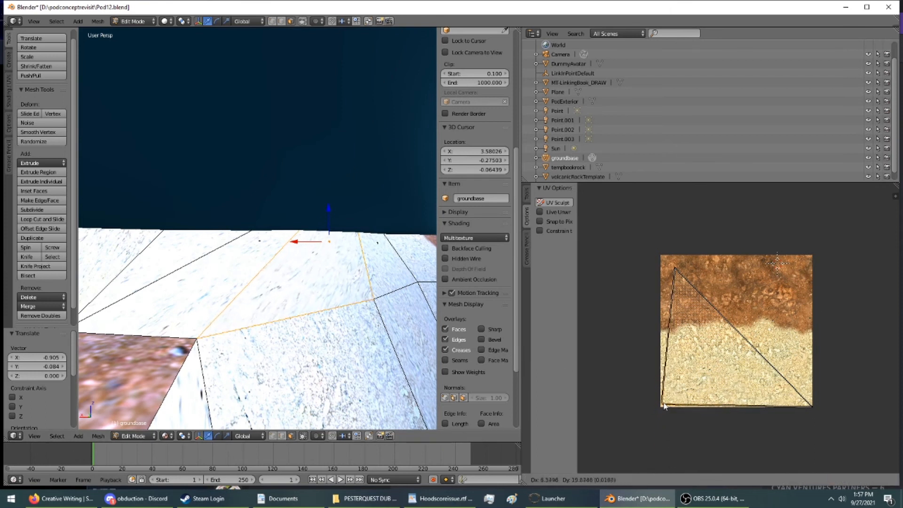
left_click(667, 403)
middle_click_drag(310, 339, 306, 311)
right_click(676, 269)
key("g")
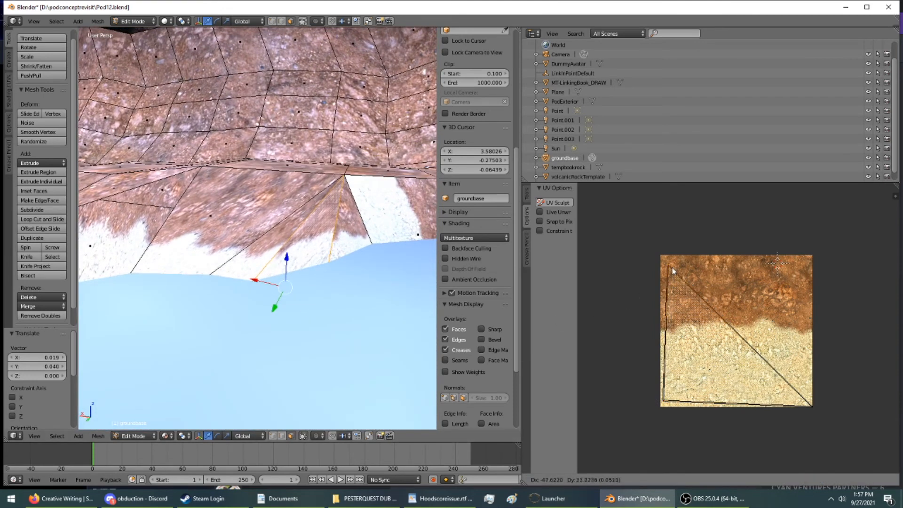
left_click(670, 278)
Select the narrow triangular face at the bend and move its UV apex inward and down within the rock area
middle_click_drag(363, 235, 249, 249, "shift")
right_click(233, 239)
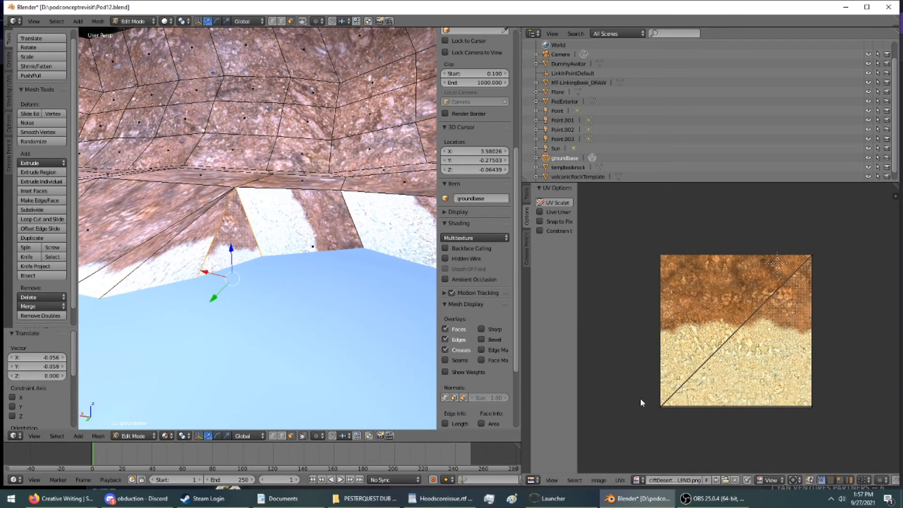
right_click(660, 406)
key("g")
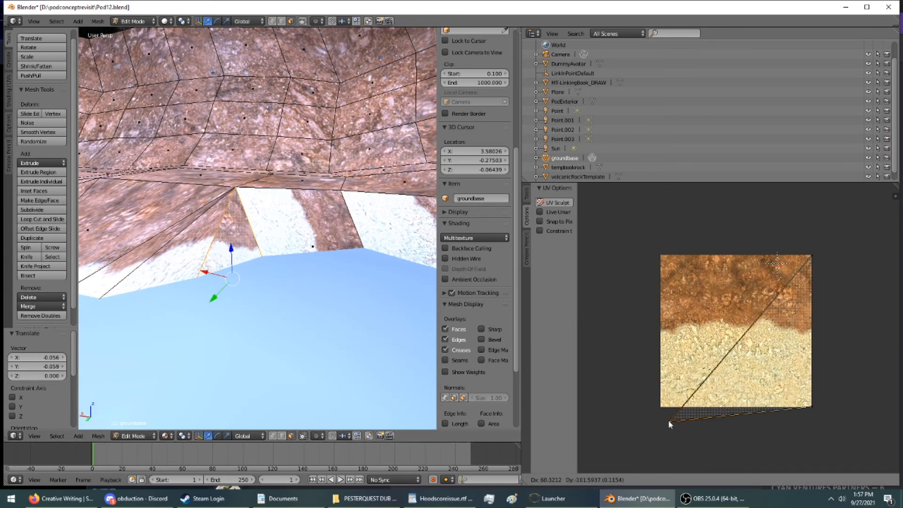
right_click(668, 420)
right_click(802, 412)
key("g")
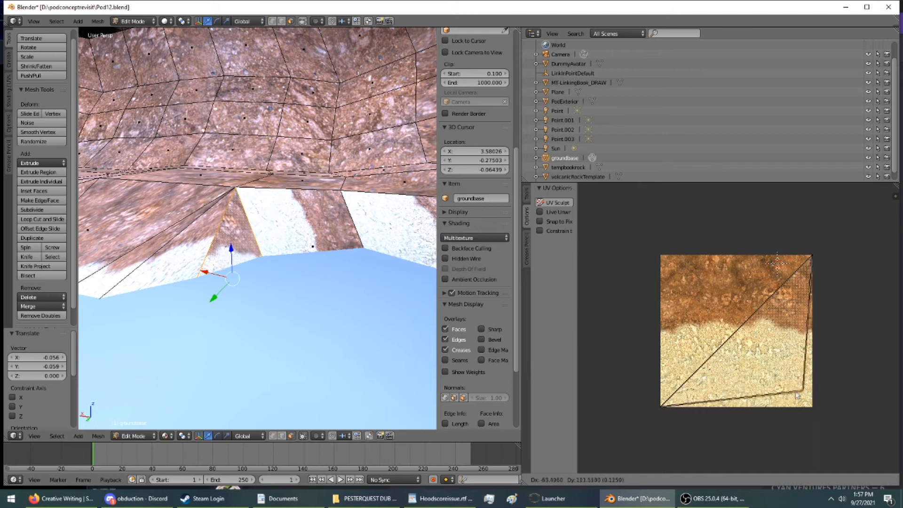
right_click(799, 413)
right_click(812, 266)
key("g")
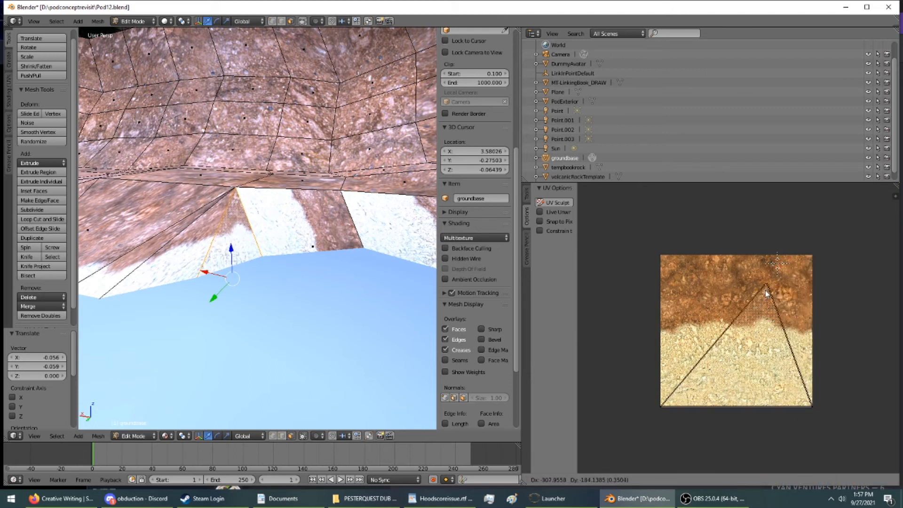
left_click(766, 290)
Select the neighbouring four-sided shoreline face and rotate all its UVs about 92° so rock lies above sand
right_click(343, 207)
key("a")
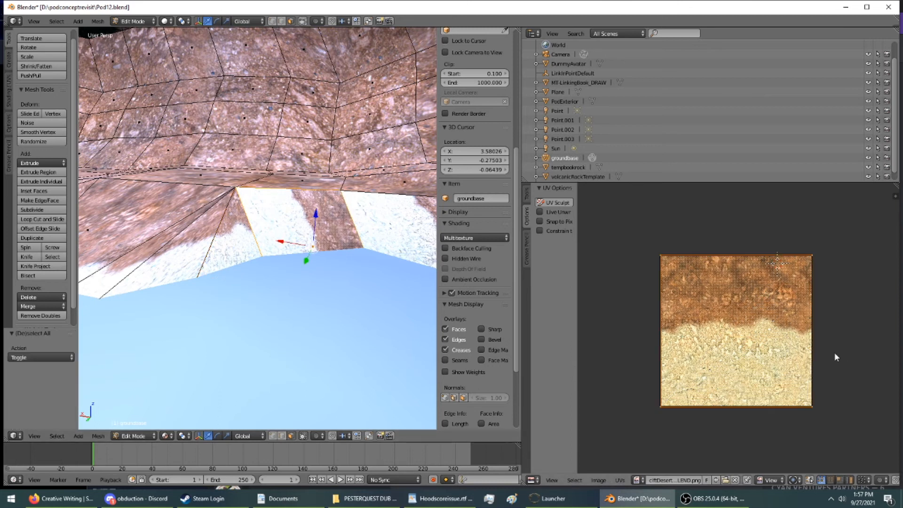
key("r")
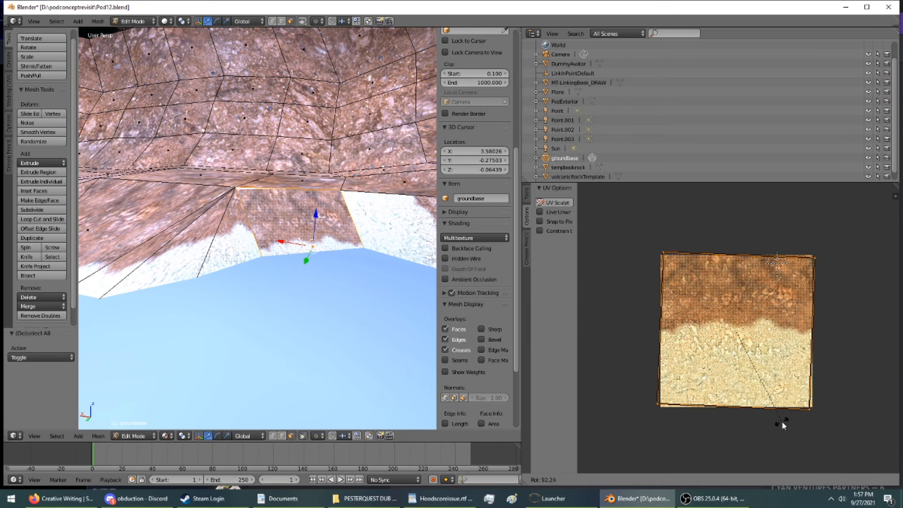
left_click(783, 422)
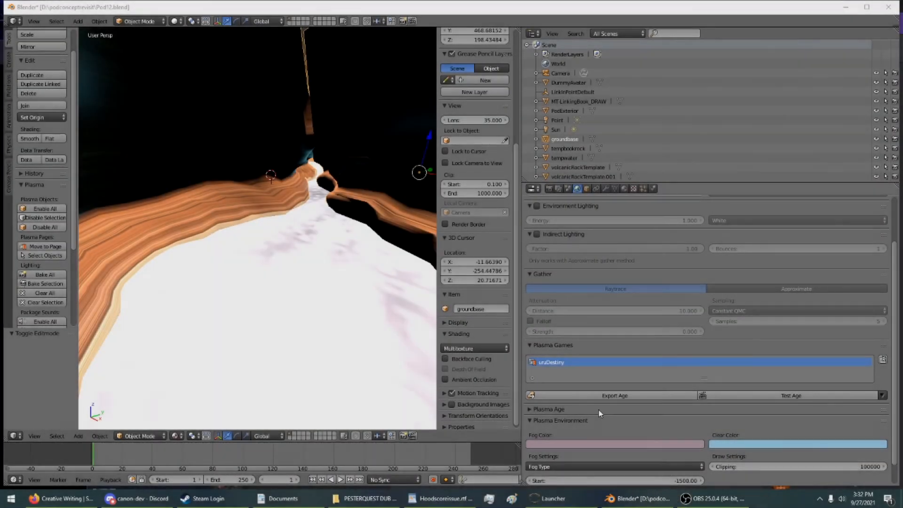
Expand the Plasma Age settings and launch the age in Uru Live
left_click(600, 410)
left_click(882, 395)
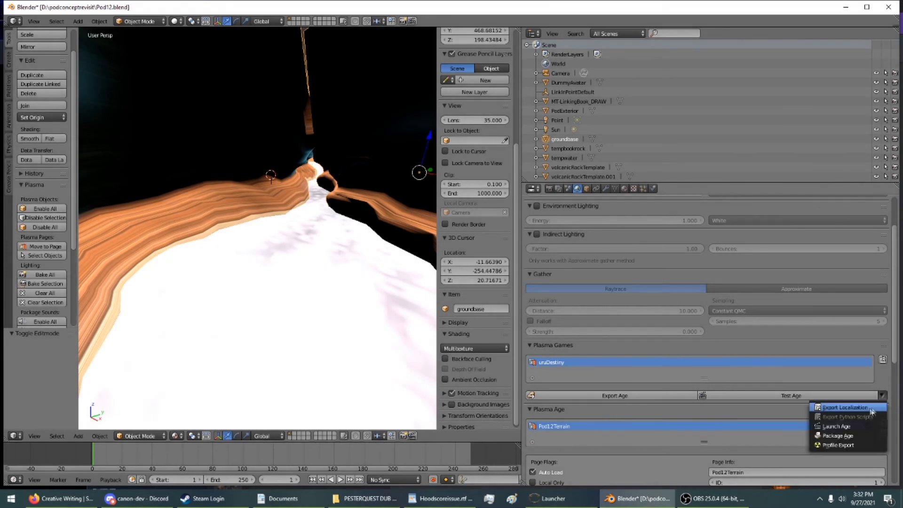
left_click(865, 426)
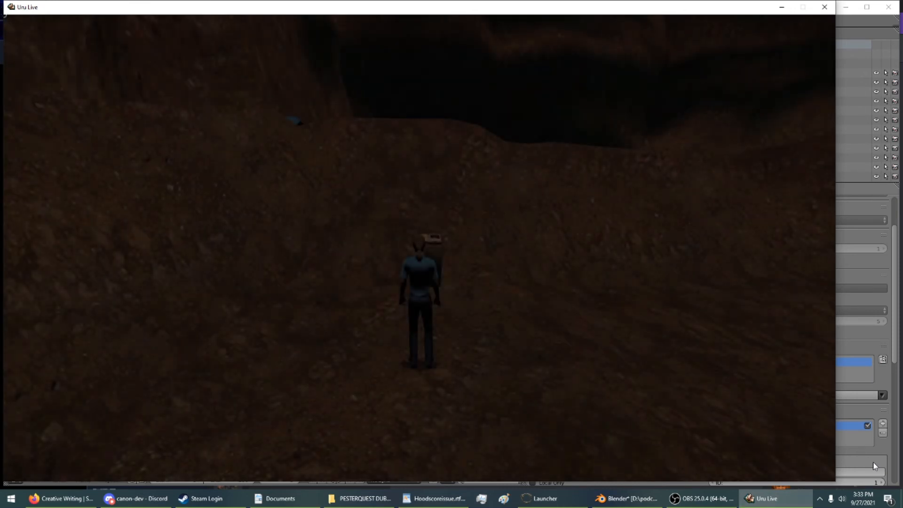
Switch to first-person view, turn away from the linking book and approach the pond's shore
key("F1")
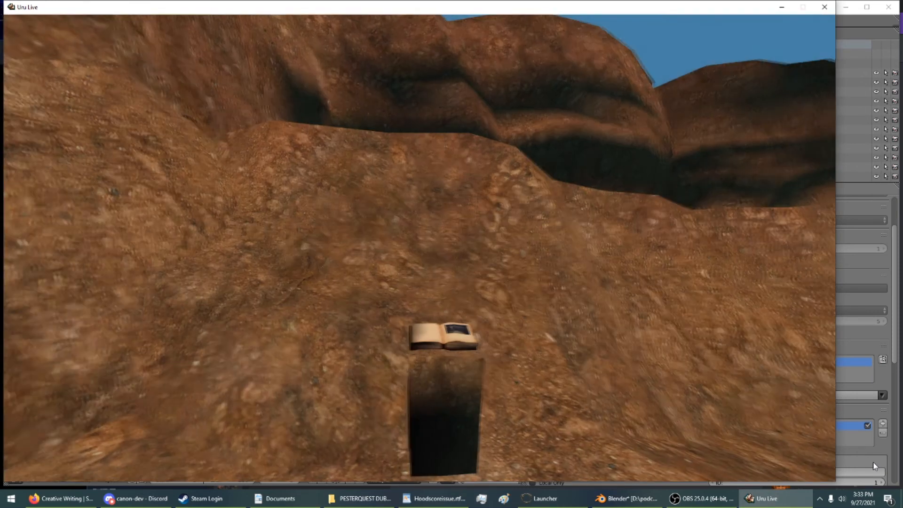
key("Right")
key("Right")
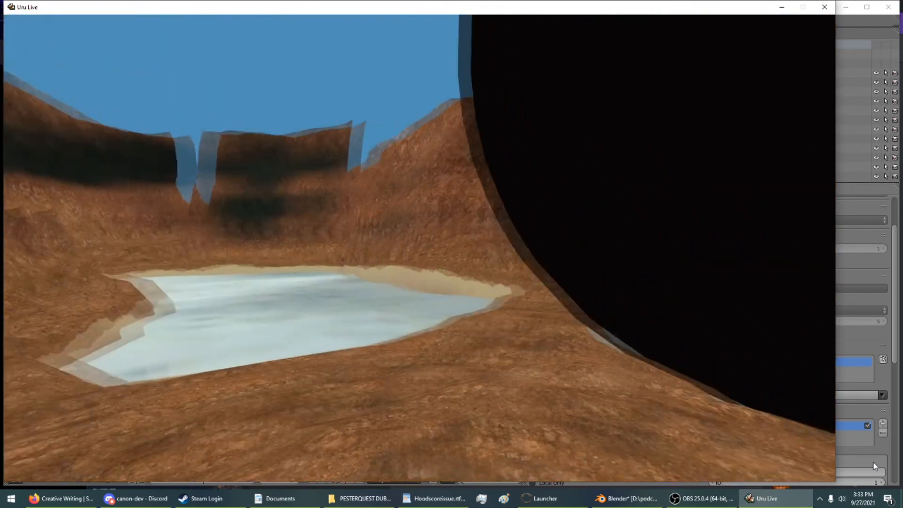
key("Left")
key("Up")
key("Up")
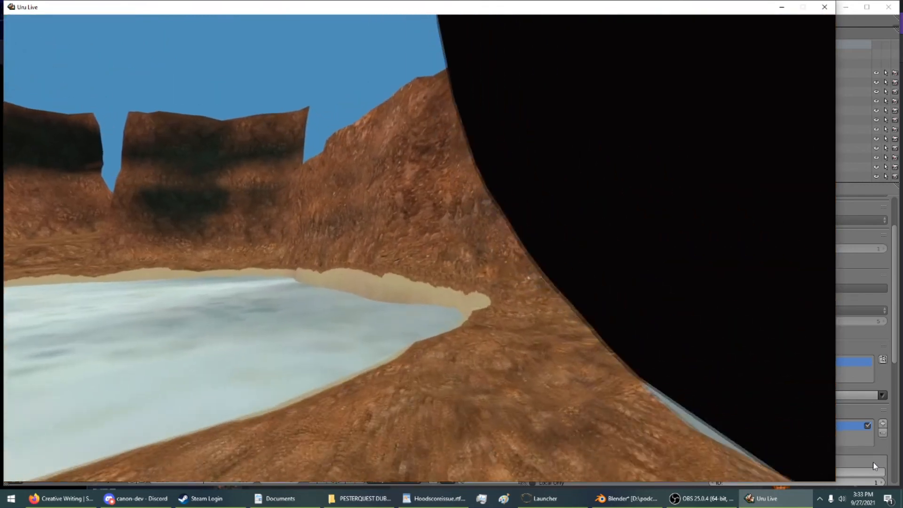
key("Right")
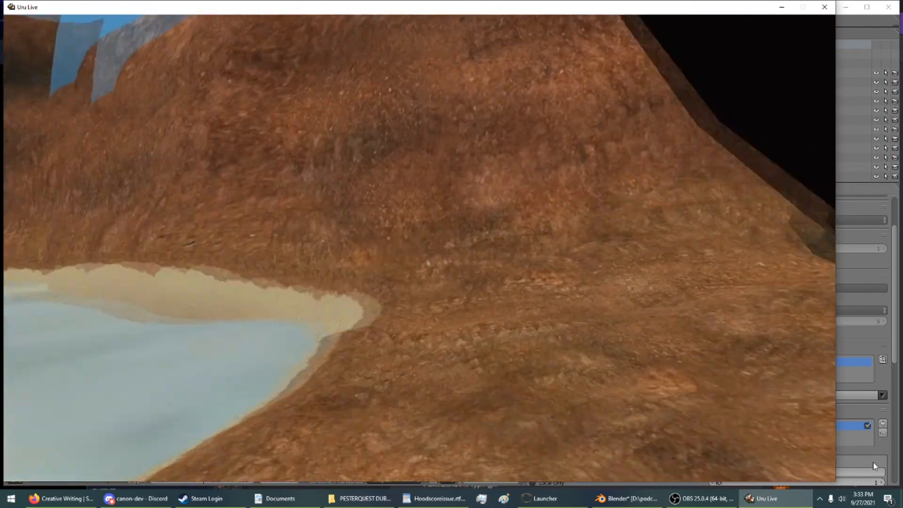
Refocus the Uru Live window and follow the pond's edge, inspecting the rock-to-sand transition along the shoreline up close
left_click(881, 461)
left_click(759, 499)
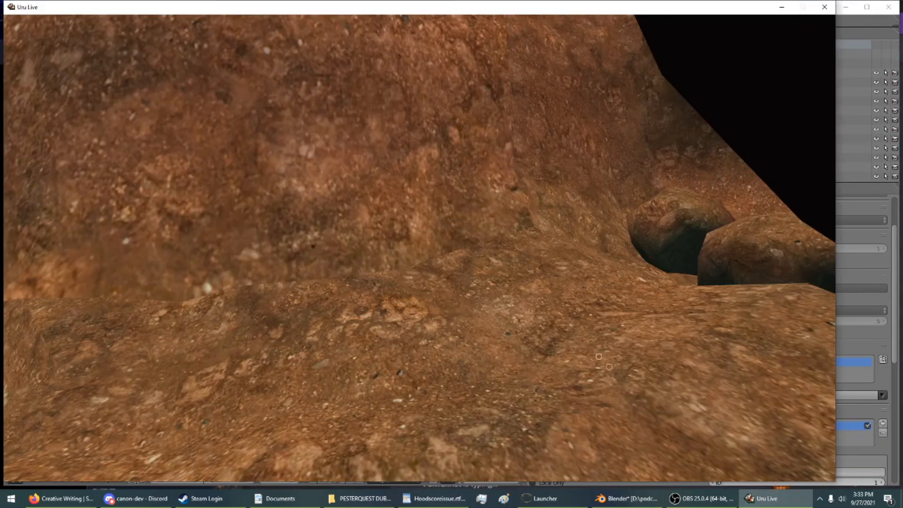
key("Left")
key("Up")
key("Up")
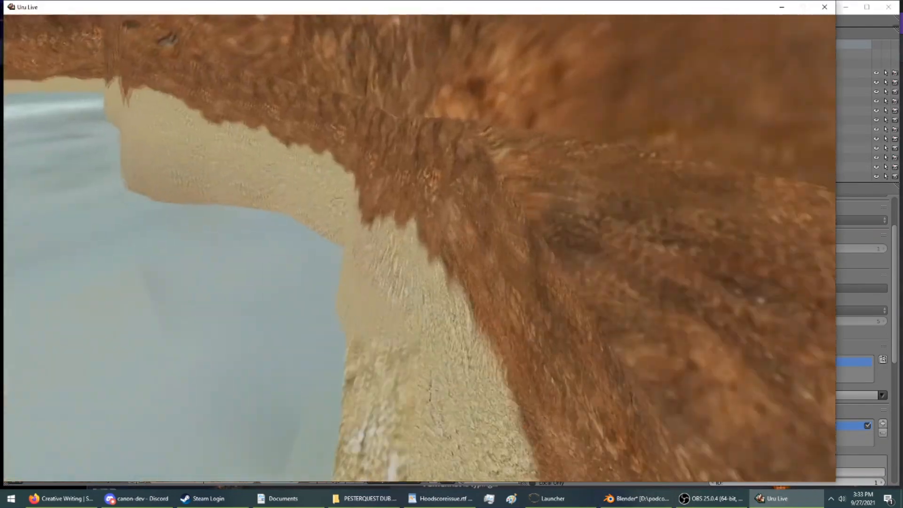
key("Left")
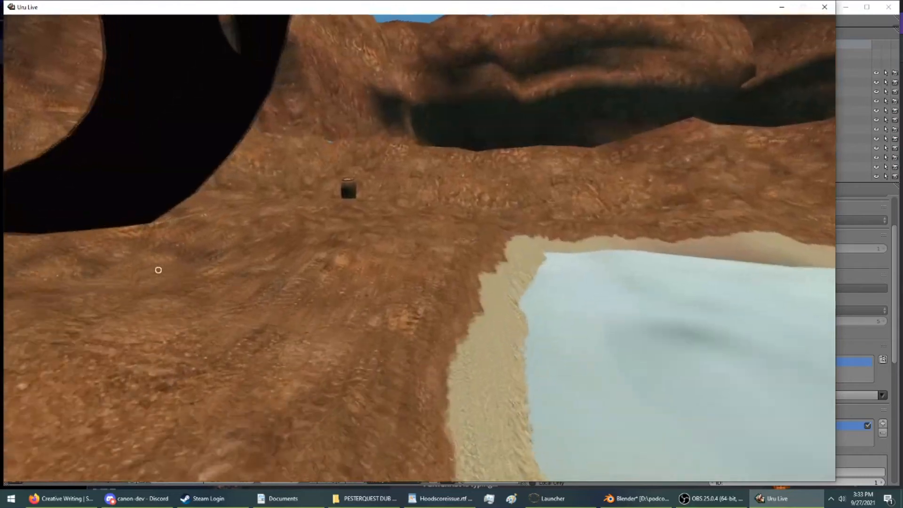
key("Up")
key("Up")
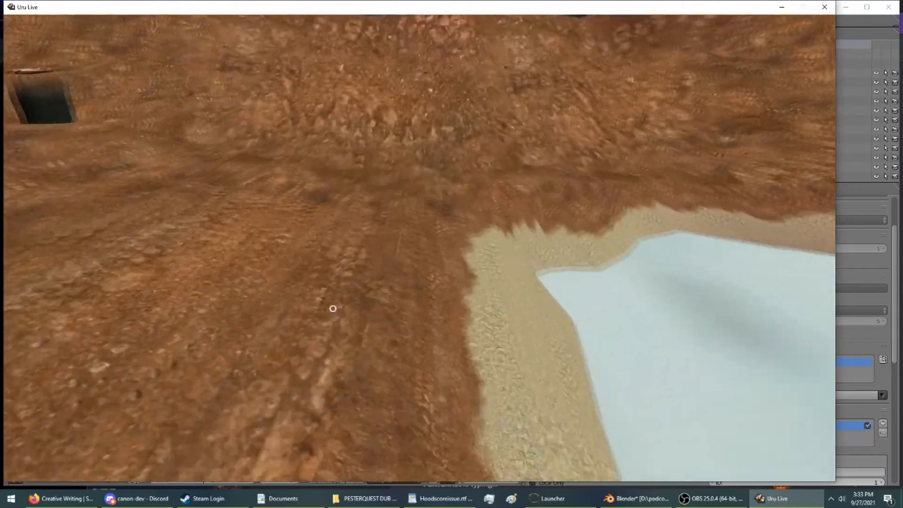
key("Up")
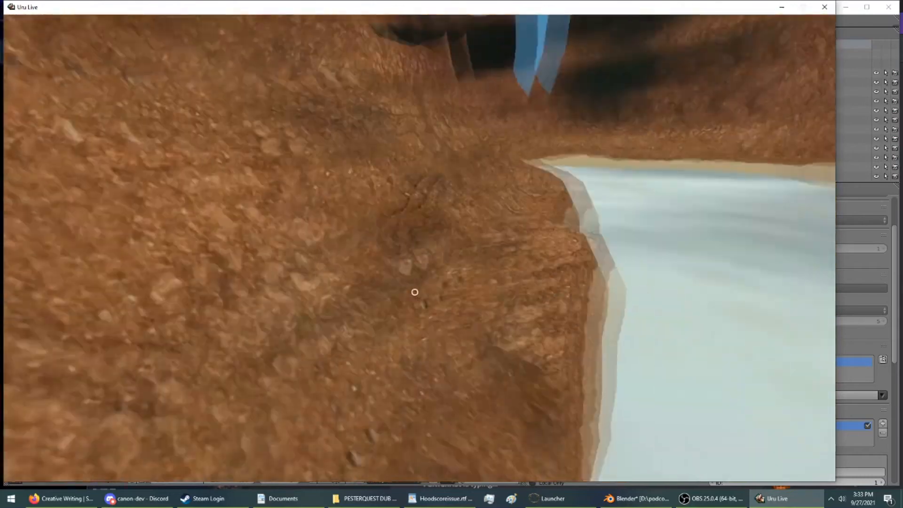
Follow the rocky bank into the pond and examine the rock-to-sand transition along the surrounding shoreline from the water
key("Up")
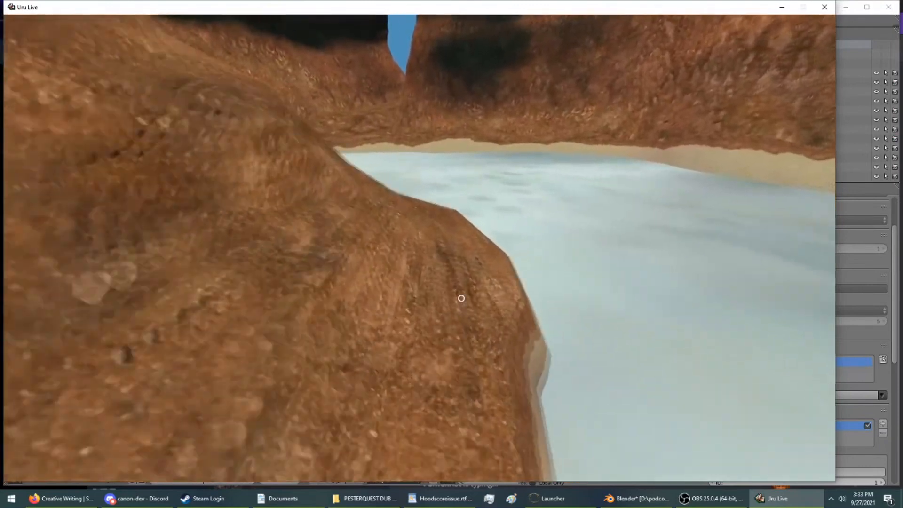
key("Up")
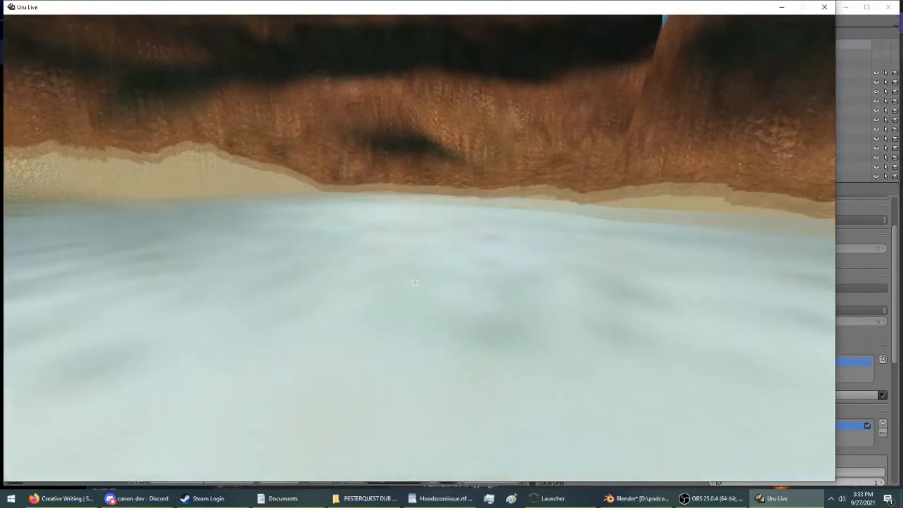
key("Up")
key("Up")
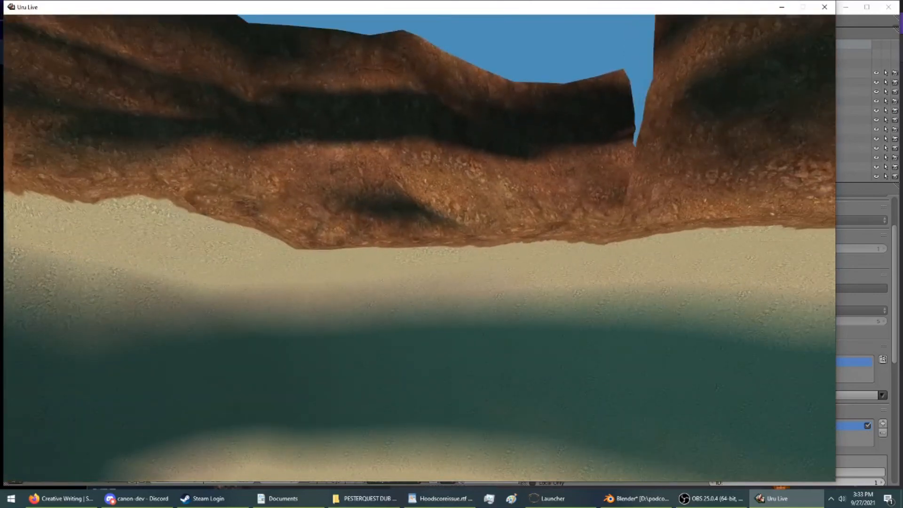
key("Up")
key("Right")
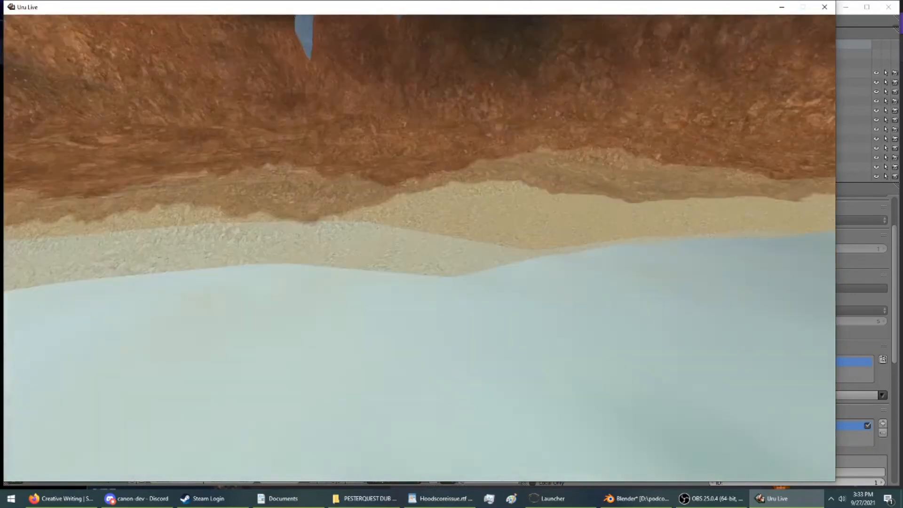
key("Right")
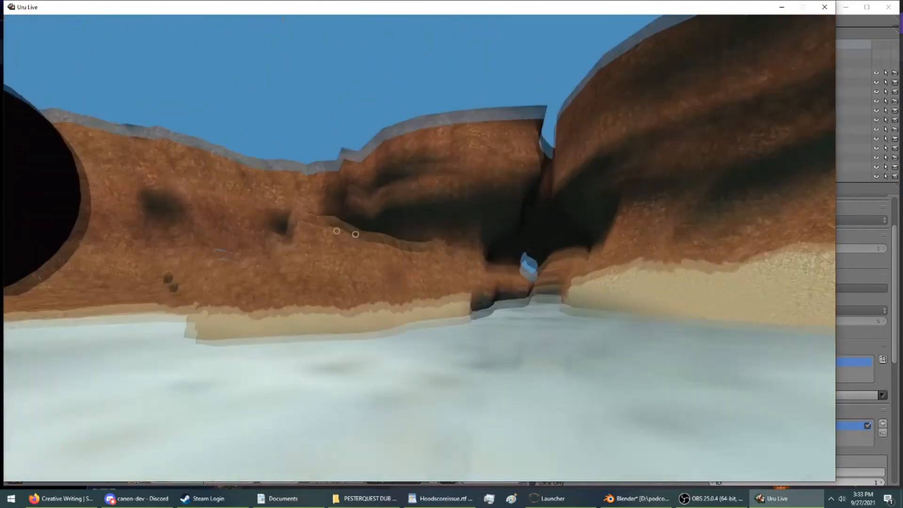
key("w")
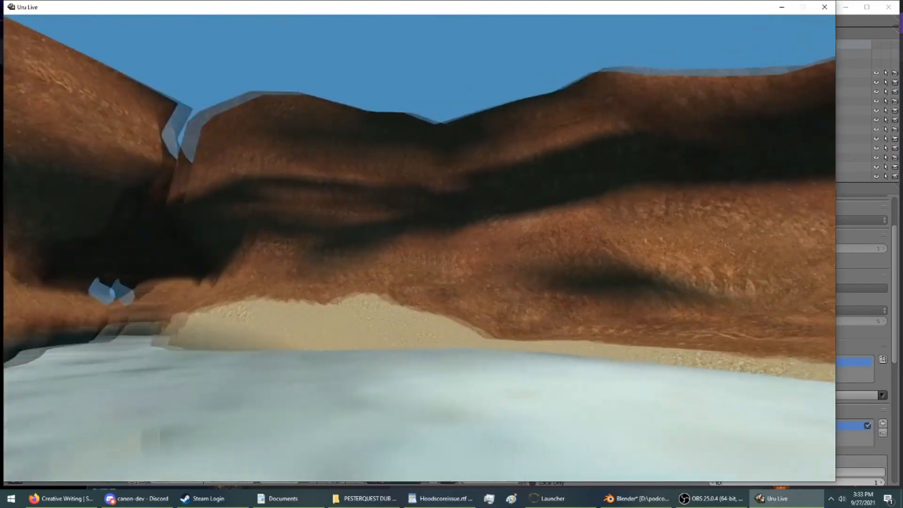
key("w")
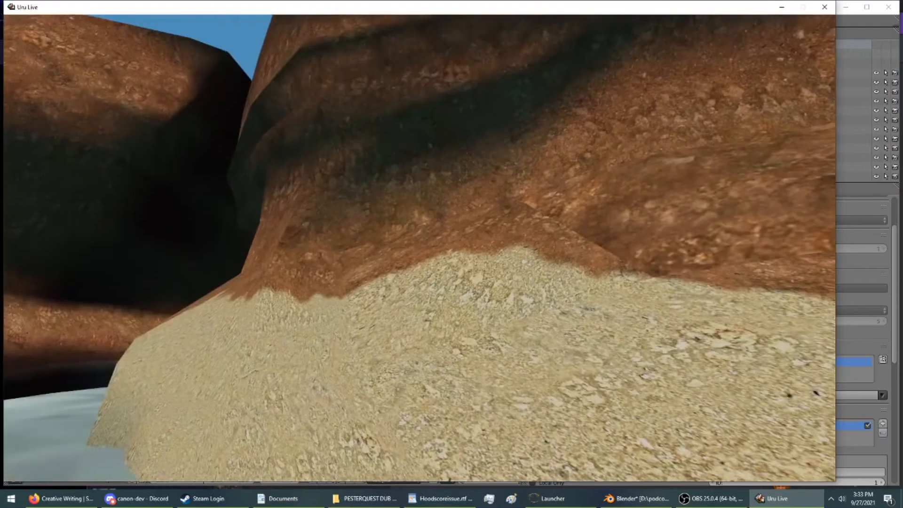
Pass the large sandy bank, enter the narrow water channel and inspect its wall textures up to the open end and back
key("w")
key("w")
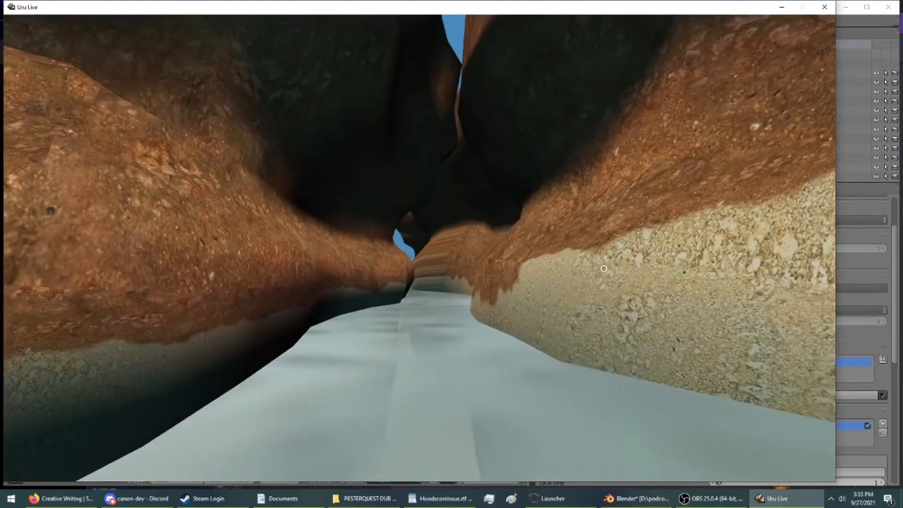
key("w")
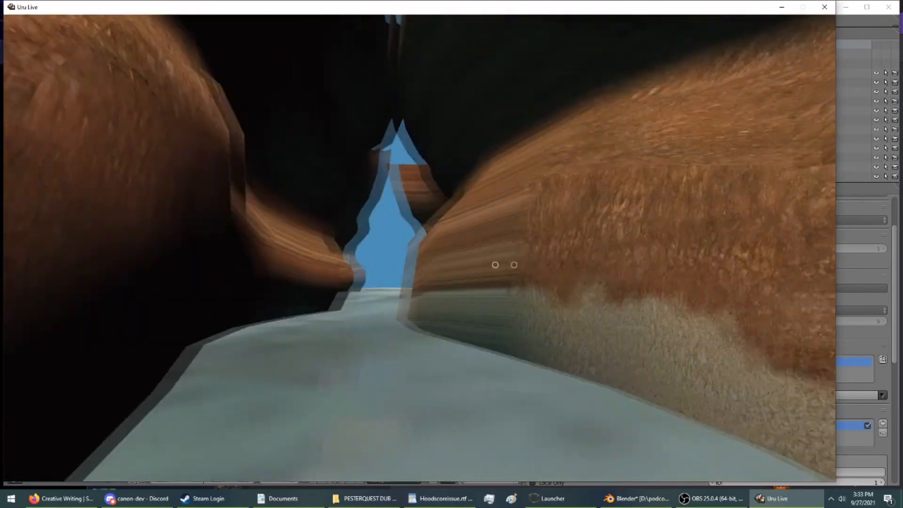
key("w")
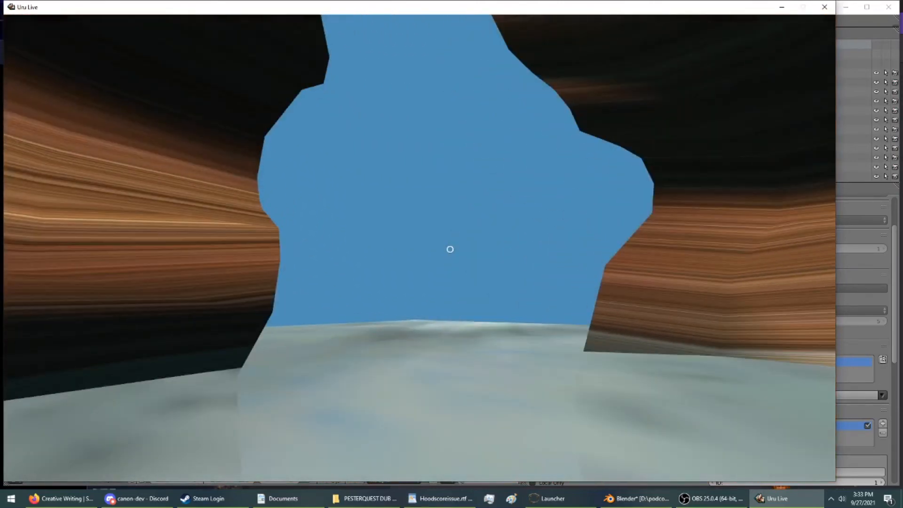
key("w")
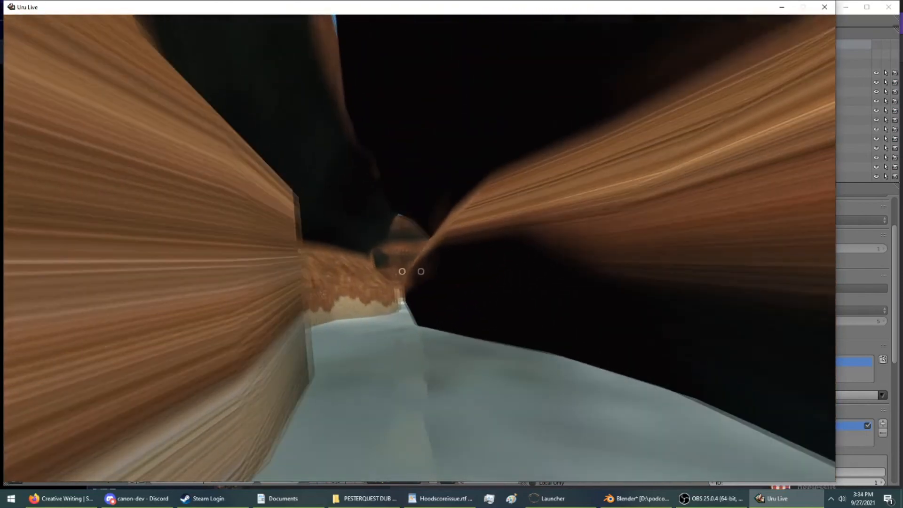
key("w")
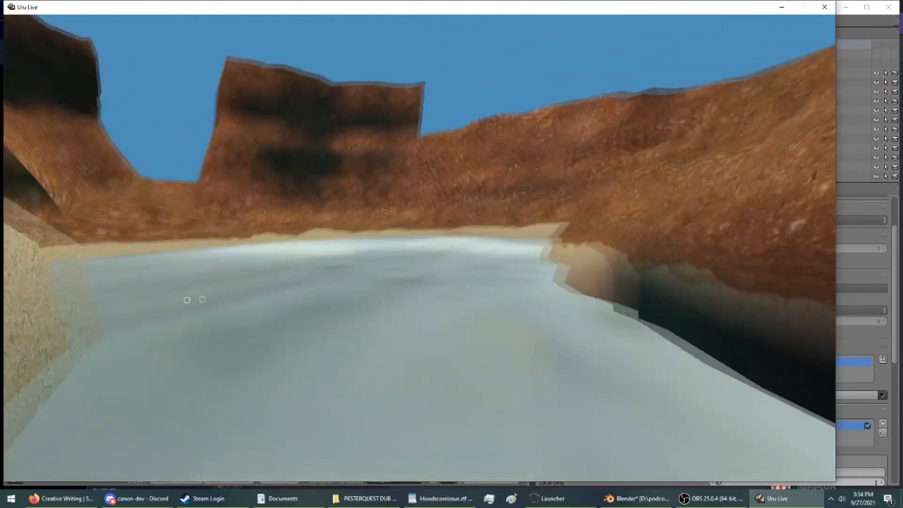
Go through the narrow channel a second time, checking the stretched rock textures and the upper edges of its walls
key("w")
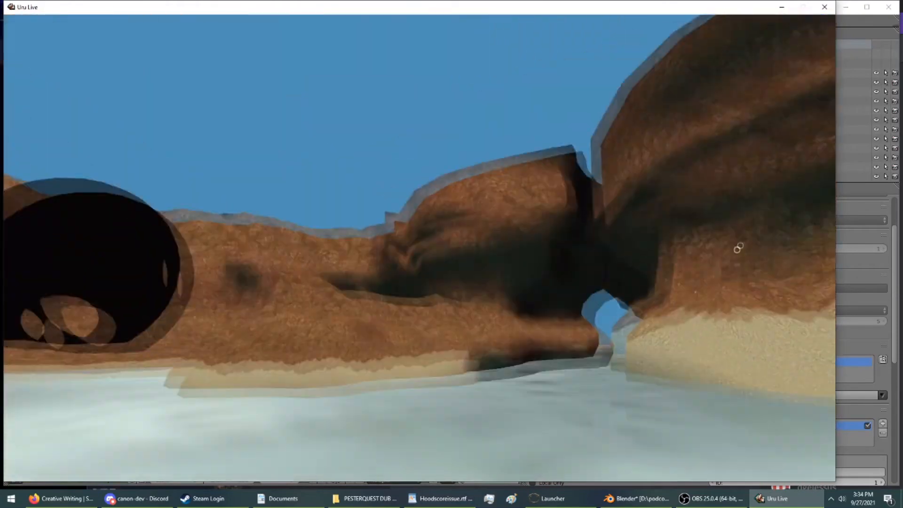
key("w")
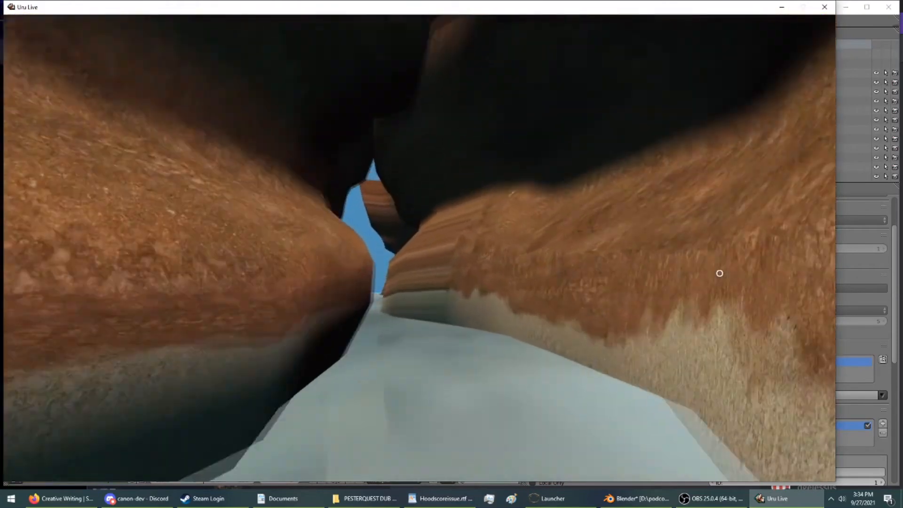
key("w")
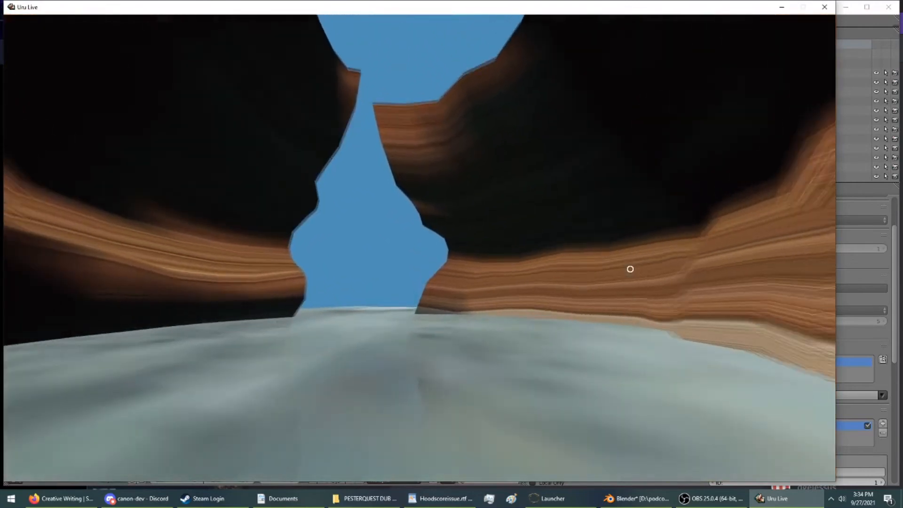
key("w")
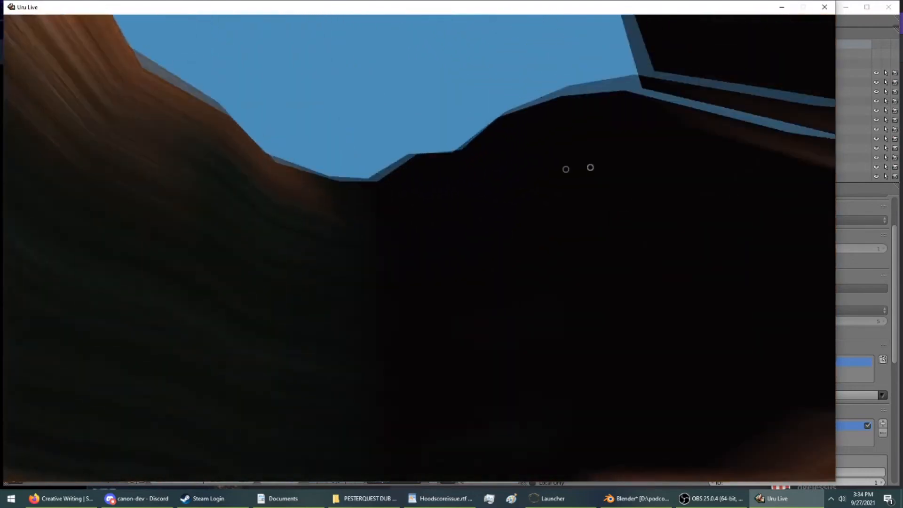
key("w")
key("w")
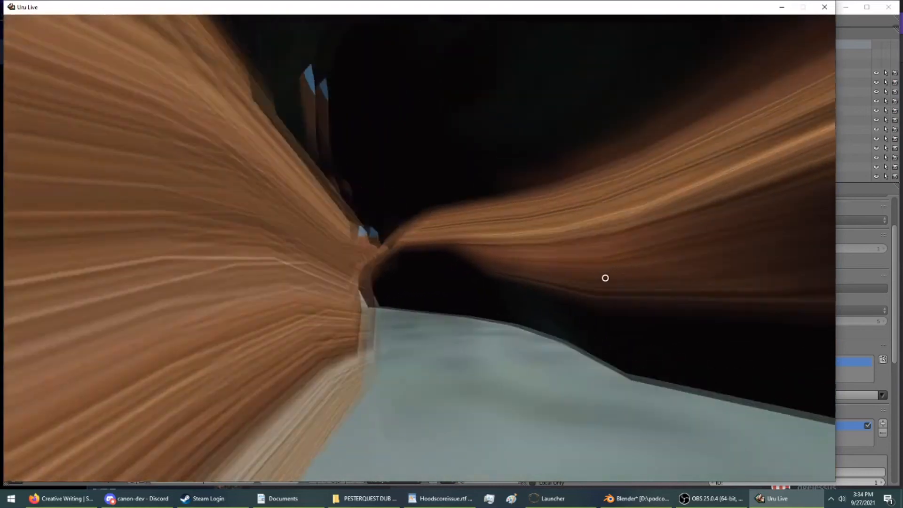
key("w")
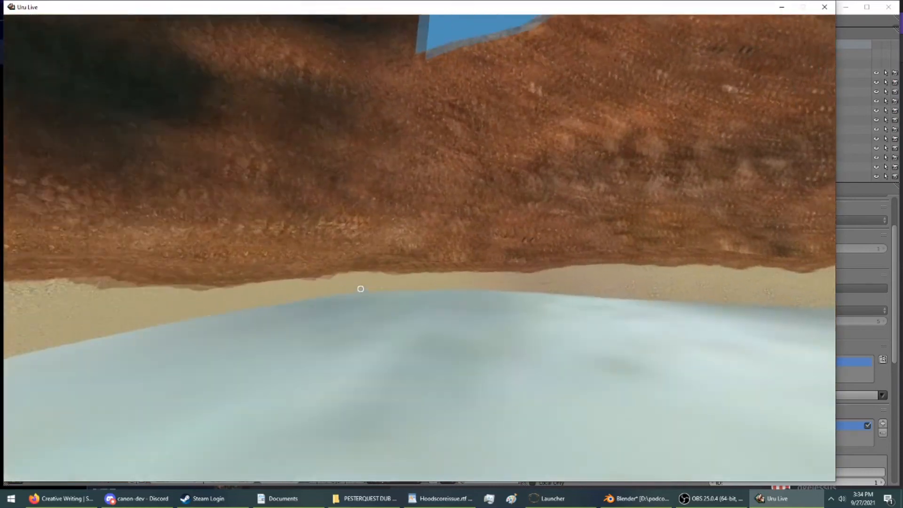
Inspect the pond's sandy shore up close, then compare the sand edges on both sides of the channel entrance
key("w")
key("w")
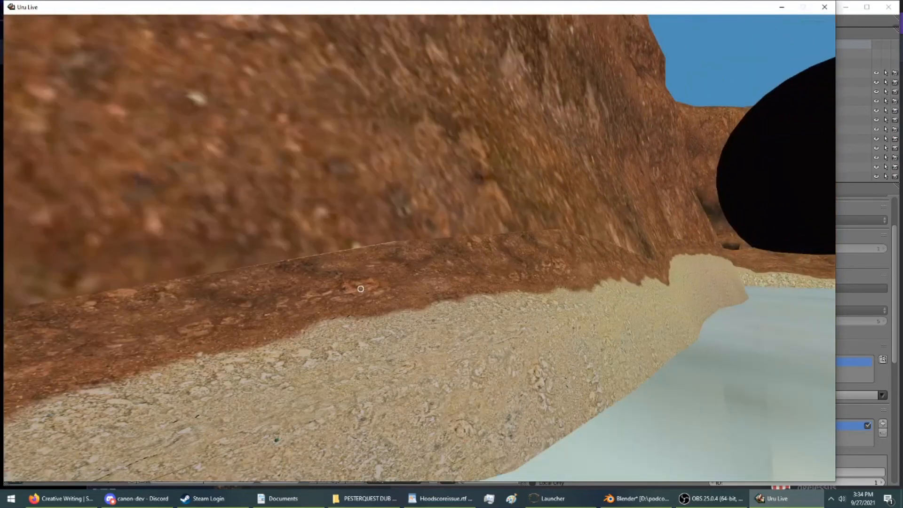
key("d")
left_click_drag(752, 274, 427, 290)
key("w")
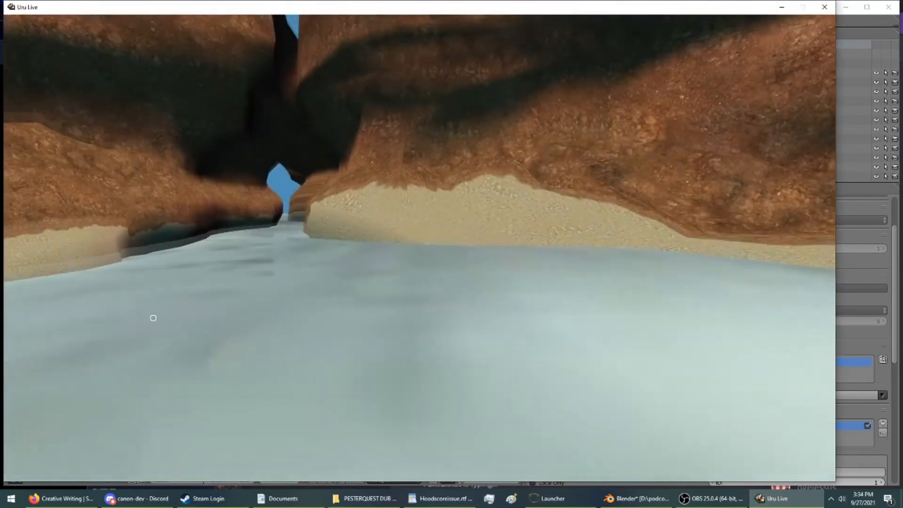
left_click_drag(153, 318, 230, 265)
left_click_drag(567, 263, 538, 248)
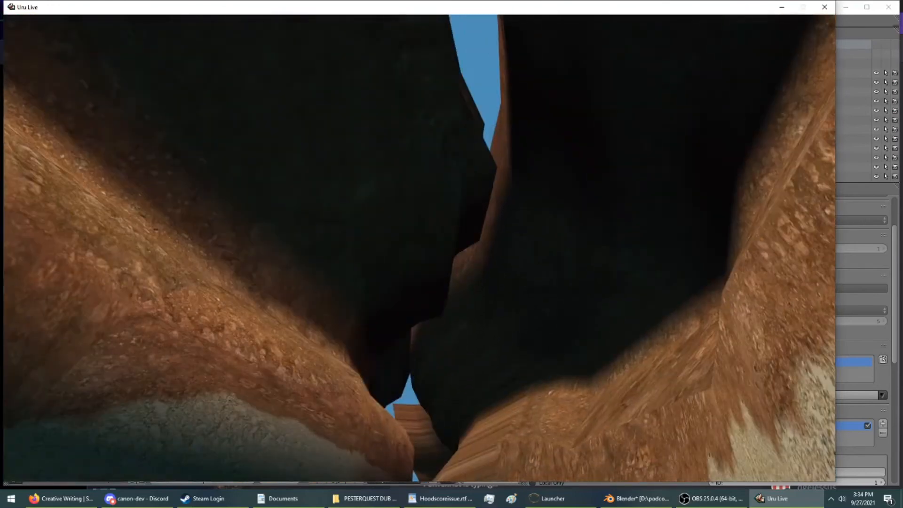
Examine the dark upper channel walls and the rocky passage rising between the cliffs
left_click_drag(469, 193, 662, 271)
left_click_drag(413, 271, 106, 336)
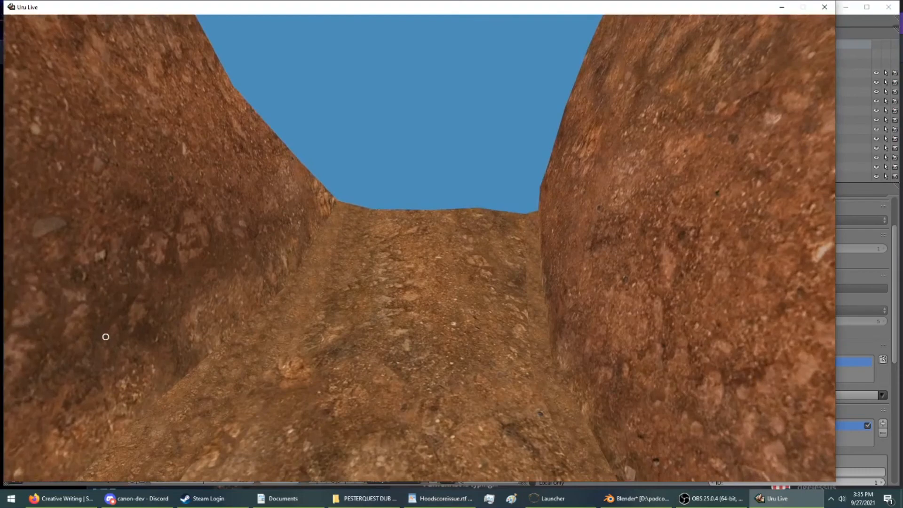
left_click_drag(105, 337, 105, 336)
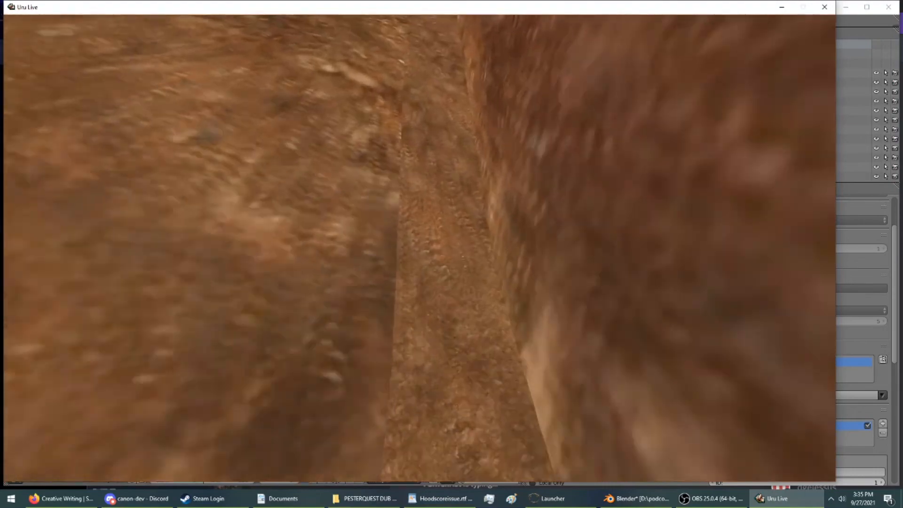
Walk back over the rocky ground to overlook the whole pond and return to third-person view
key("Up")
right_click_drag(420, 141, 433, 165)
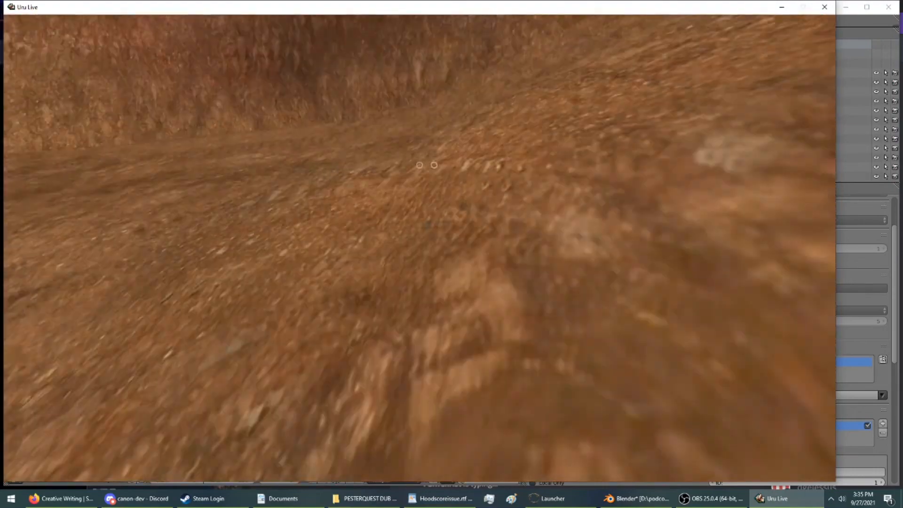
key("Up")
right_click_drag(576, 154, 341, 94)
key("Up")
key("Up")
key("Left")
key("Up")
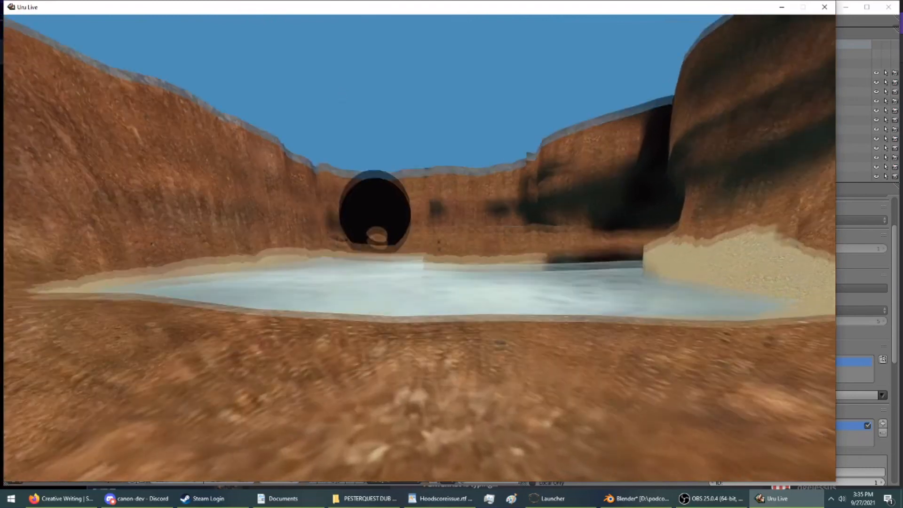
key("F1")
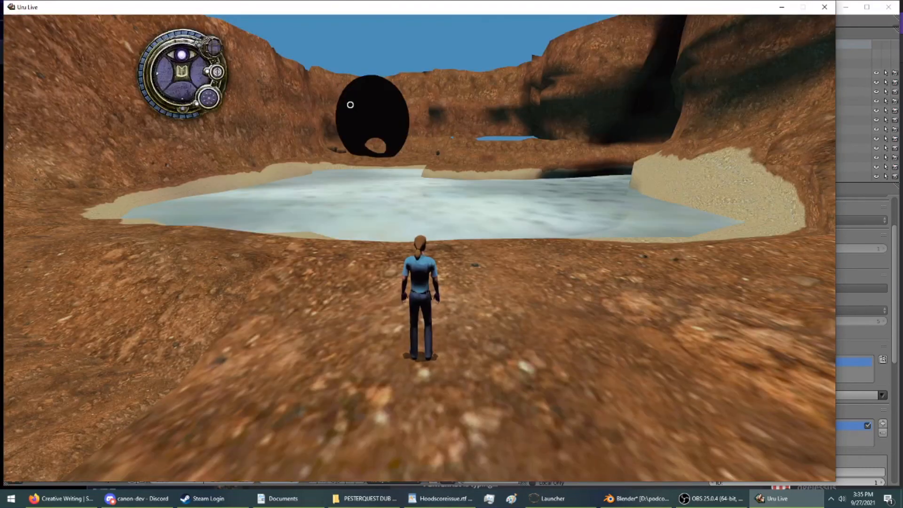